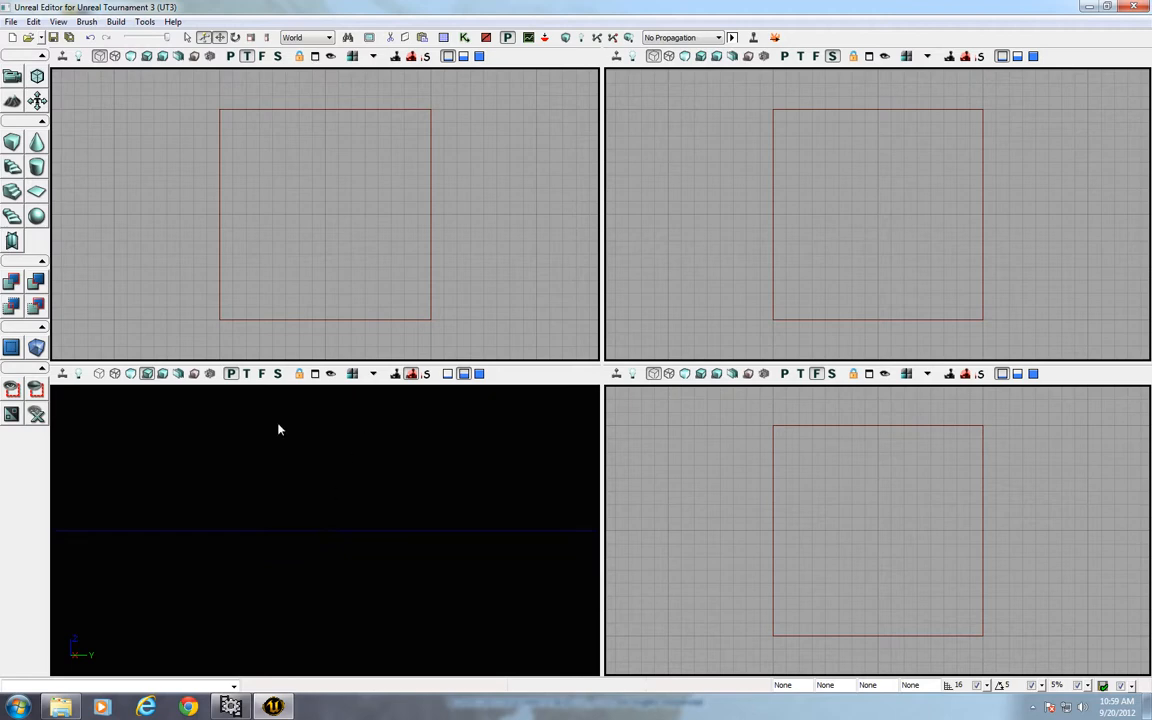
- Create a new map and maximize the perspective viewport with the whole builder brush in view
left_click_drag(379, 458, 384, 580)
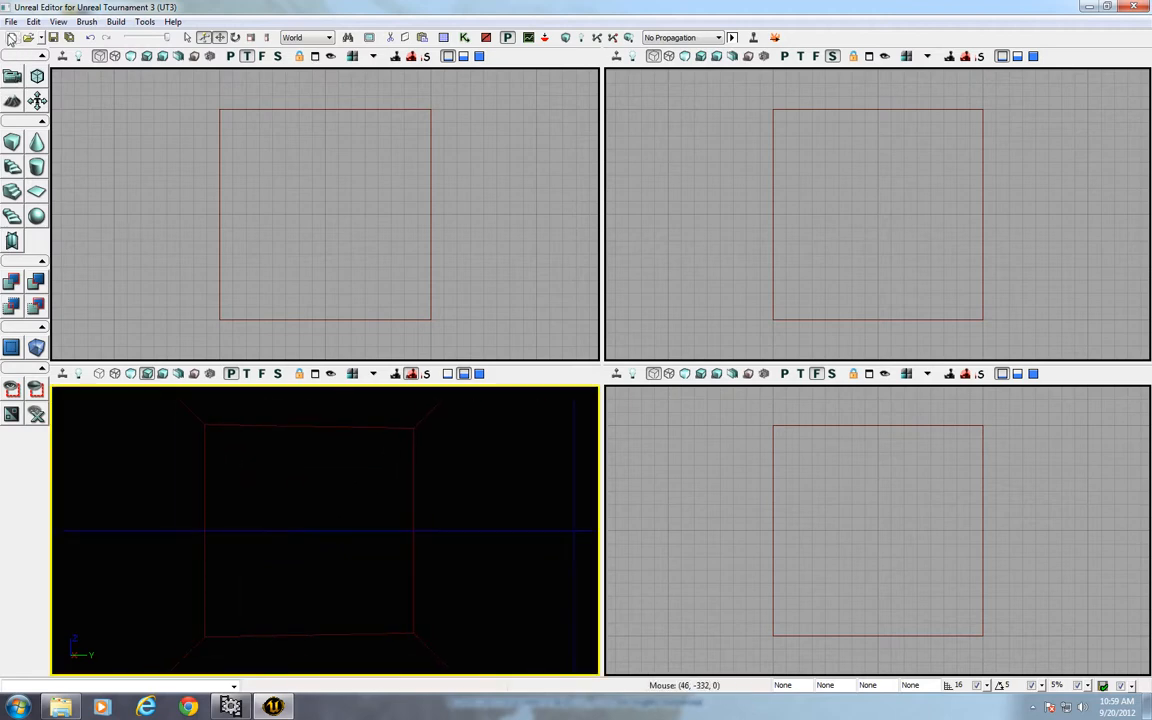
left_click(12, 38)
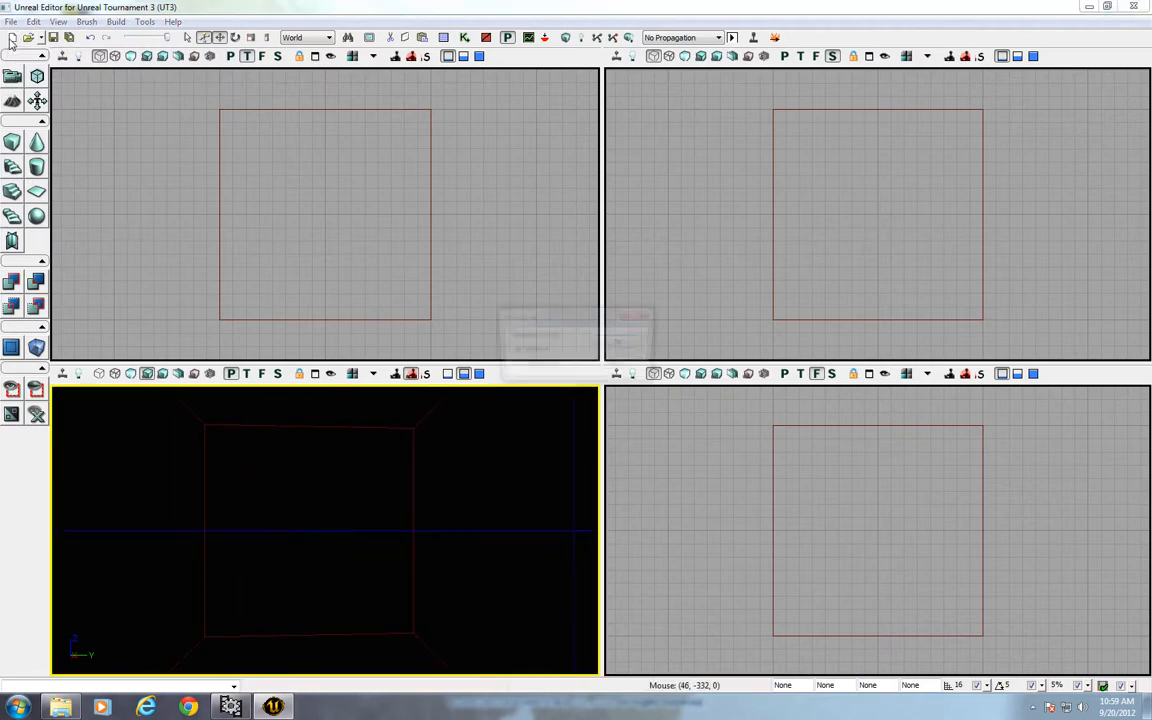
left_click(619, 343)
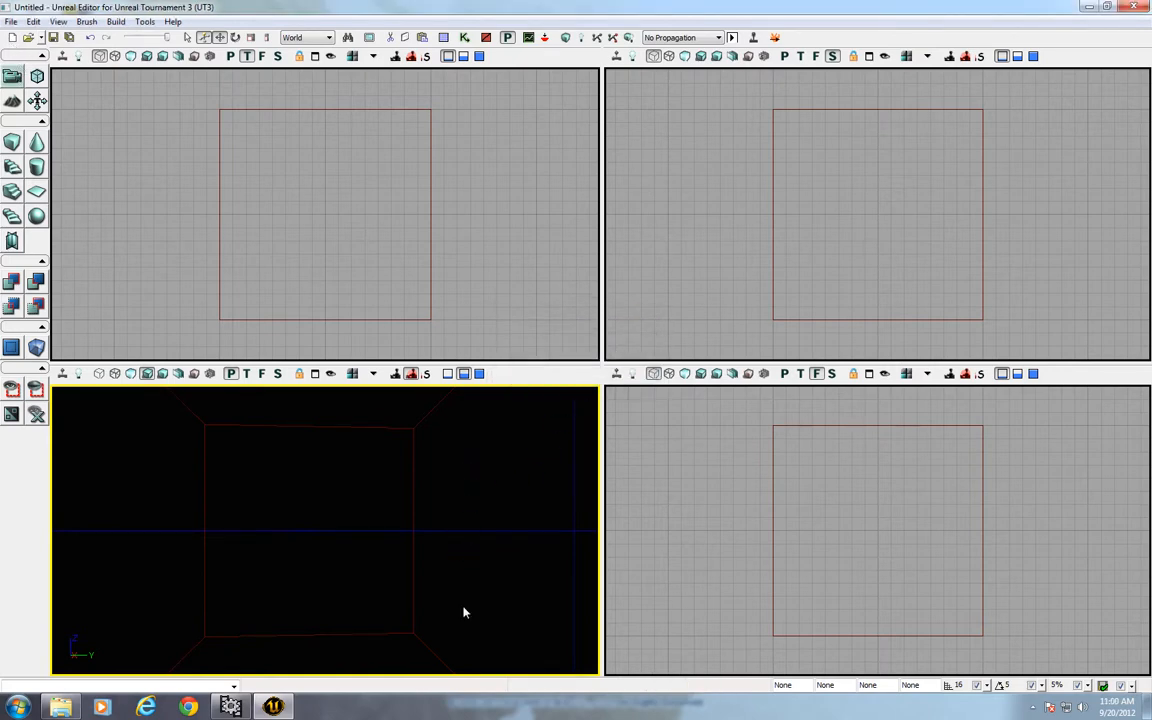
left_click(316, 374)
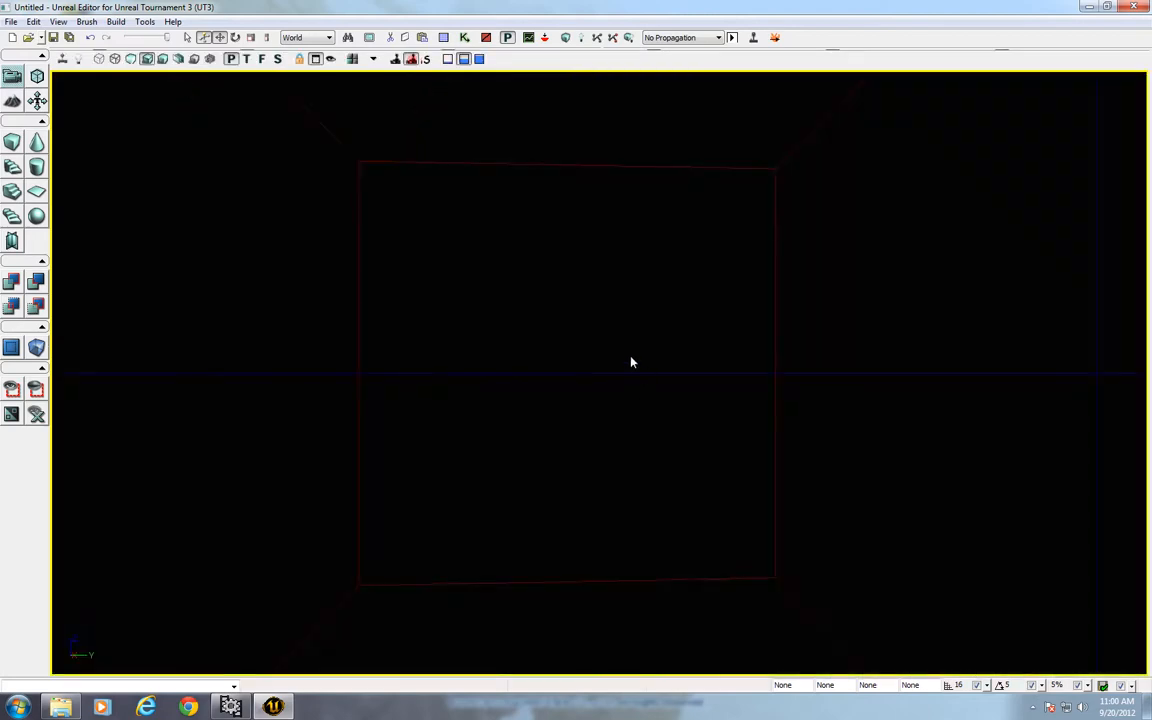
mouse_move(629, 362)
left_mouse_down()
mouse_move(628, 430)
mouse_move(628, 363)
left_mouse_up()
mouse_move(630, 334)
right_mouse_down()
mouse_move(622, 385)
mouse_move(630, 332)
mouse_move(650, 368)
right_mouse_up()
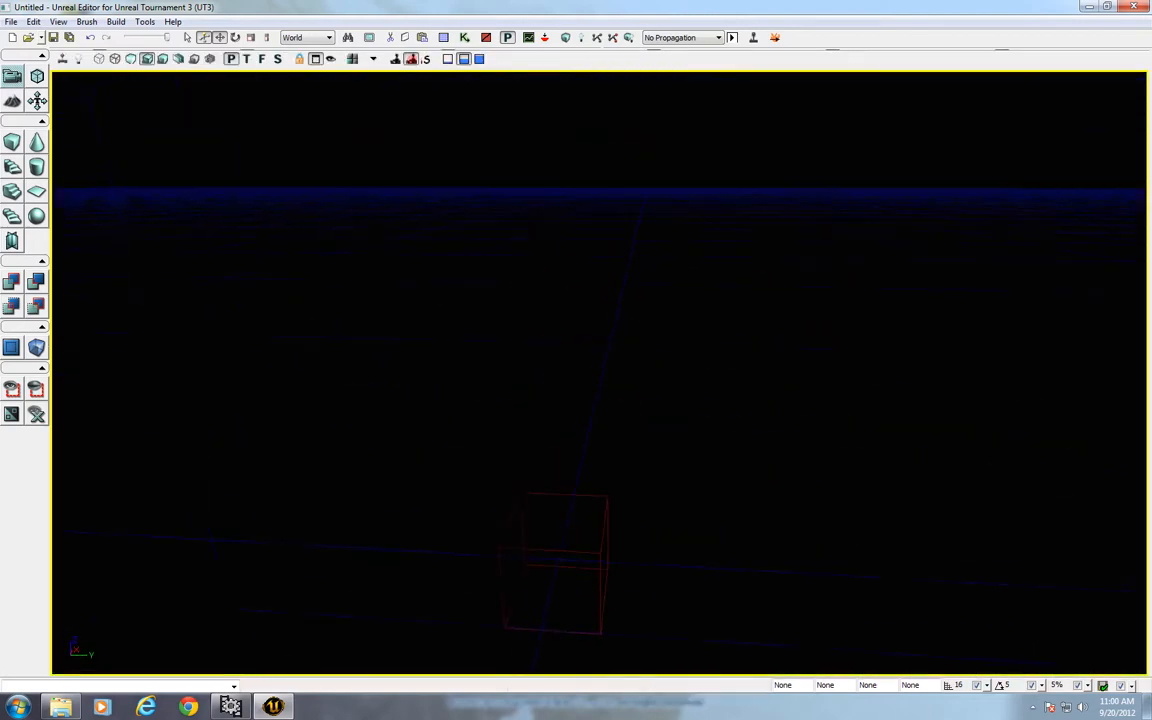
left_click_drag(657, 387, 657, 422)
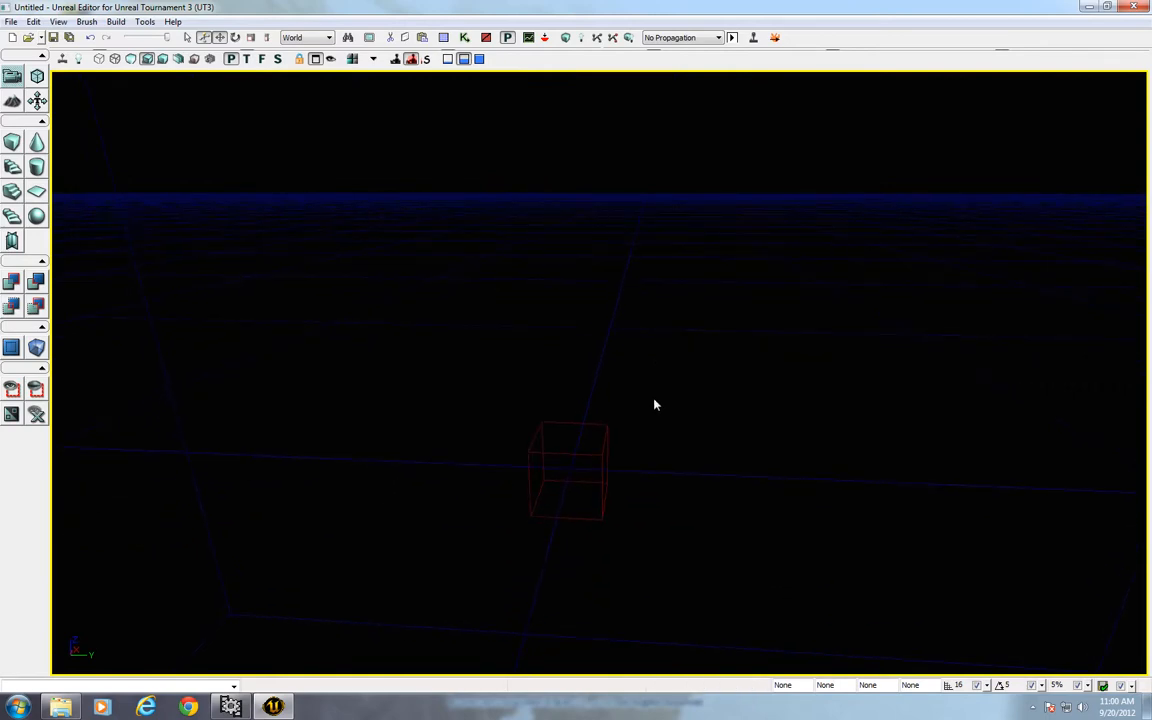
left_click_drag(658, 406, 685, 390)
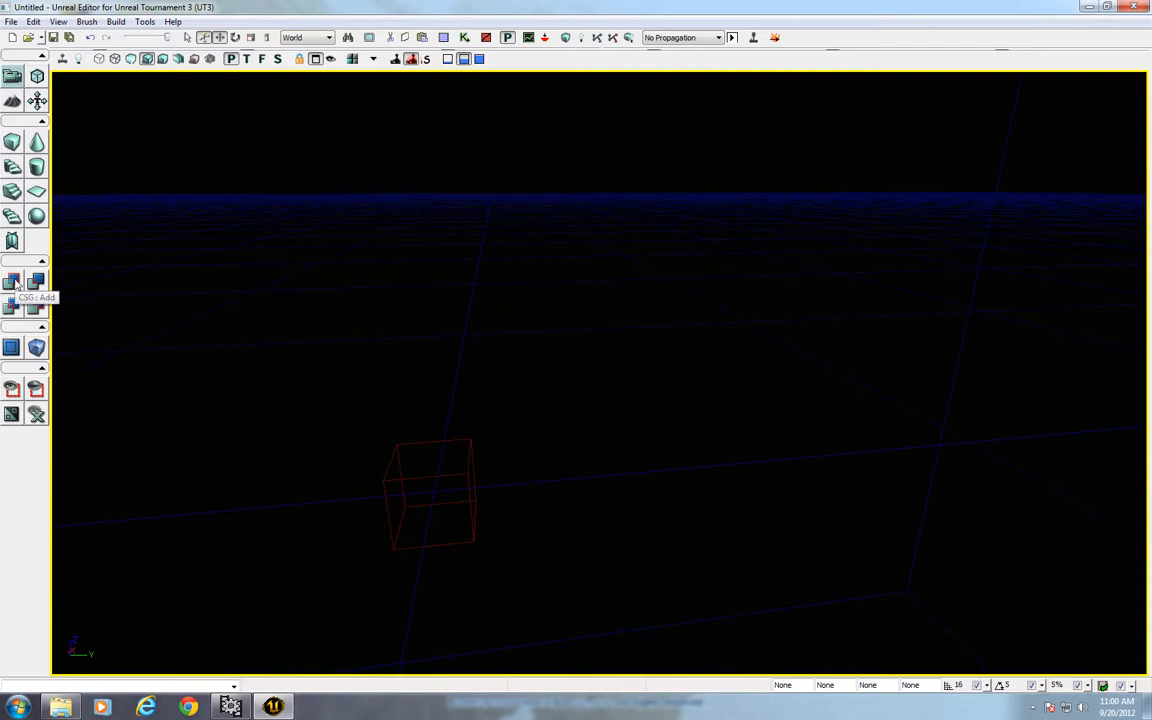
- Open the cube brush builder's properties and set the brush's X to 2048 and Z to 16
right_click(12, 143)
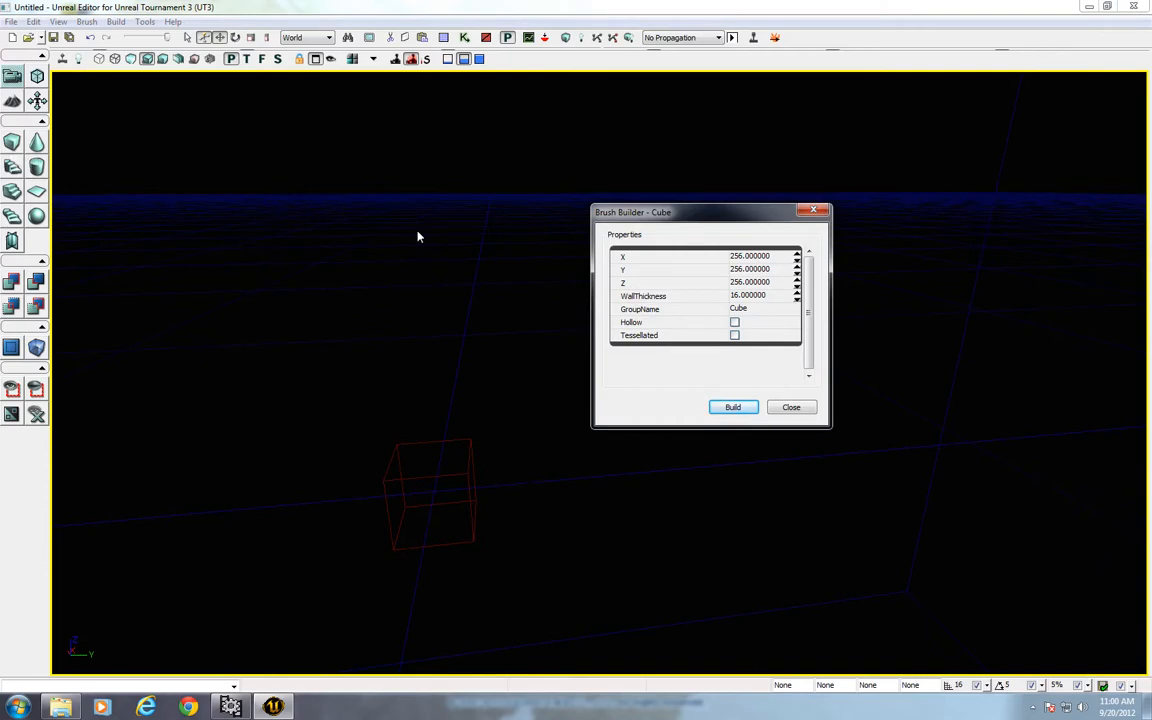
left_click(765, 256)
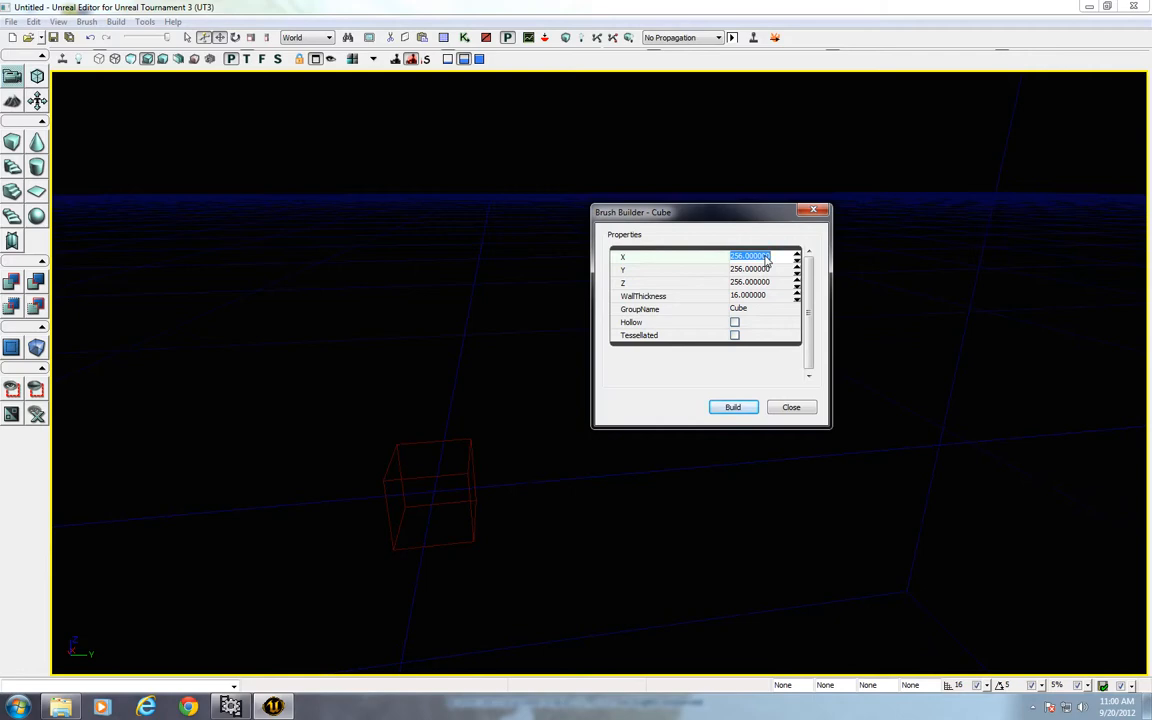
type("2")
left_click(754, 296)
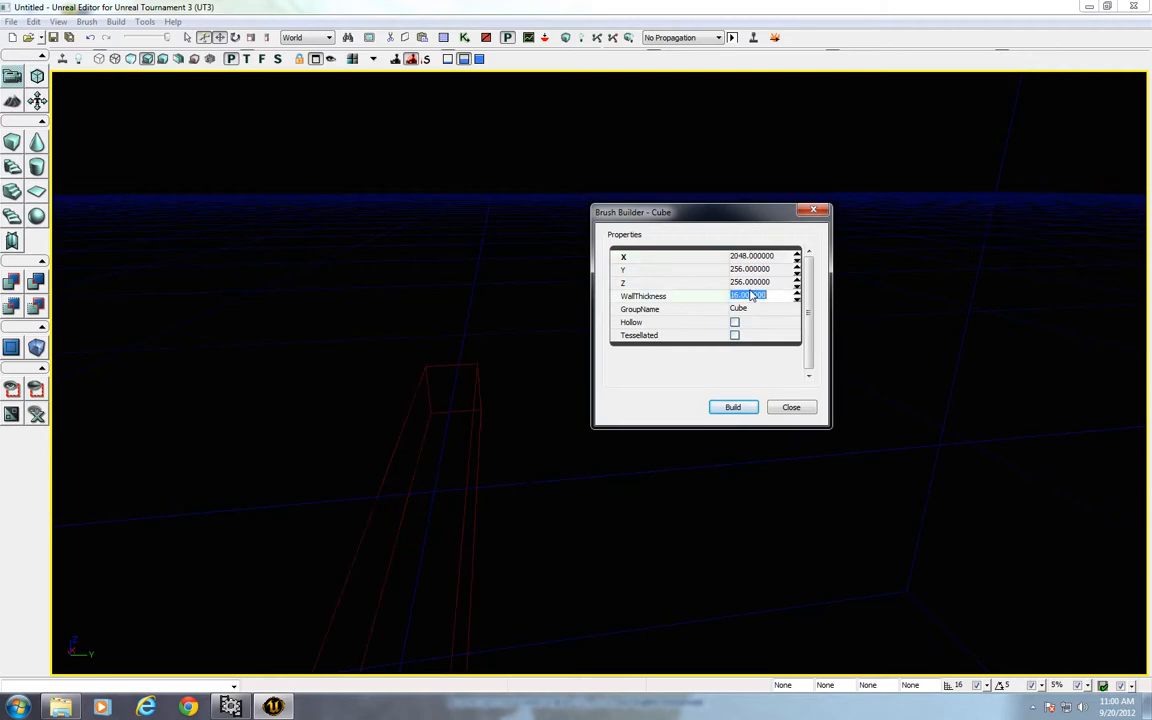
left_click(758, 283)
type("2048")
key("Return")
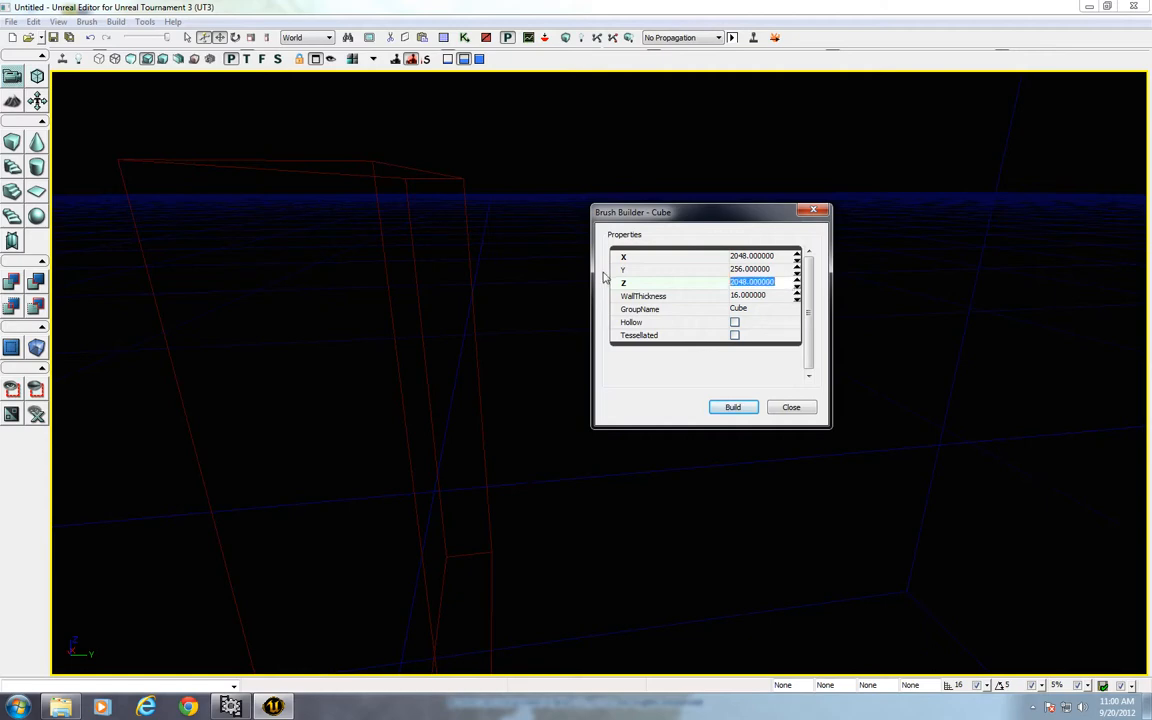
type("16")
key("Return")
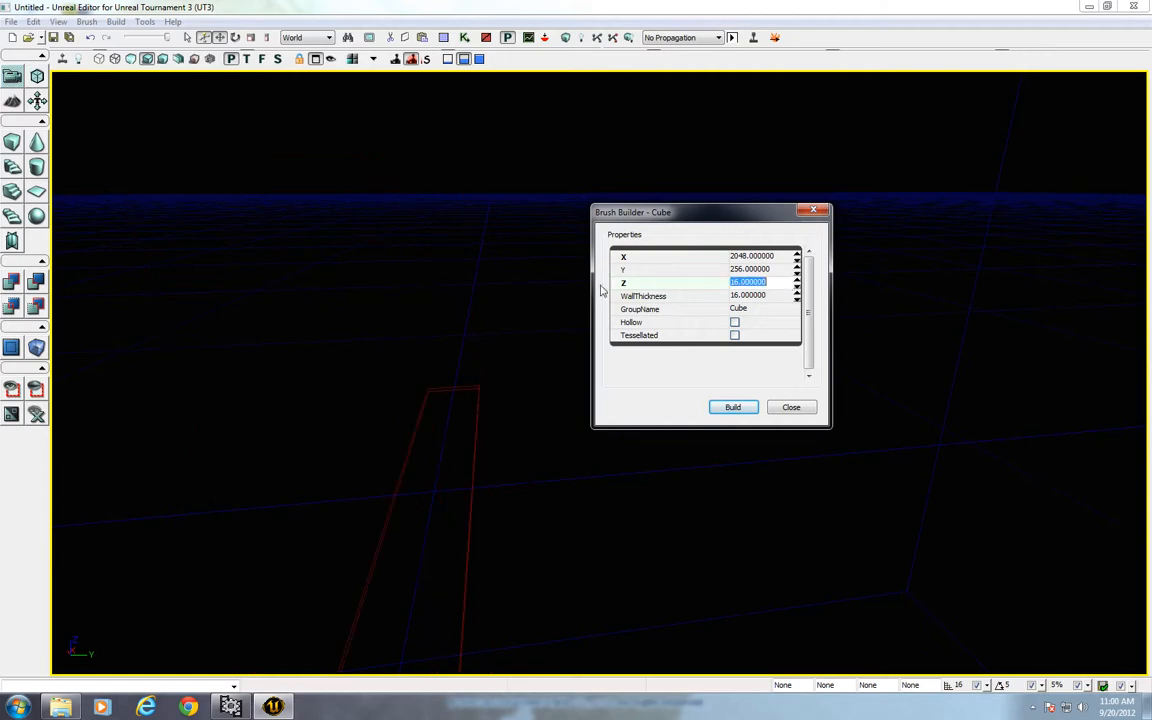
- Set the cube brush's Y to 2048 and close the brush builder
left_click(789, 270)
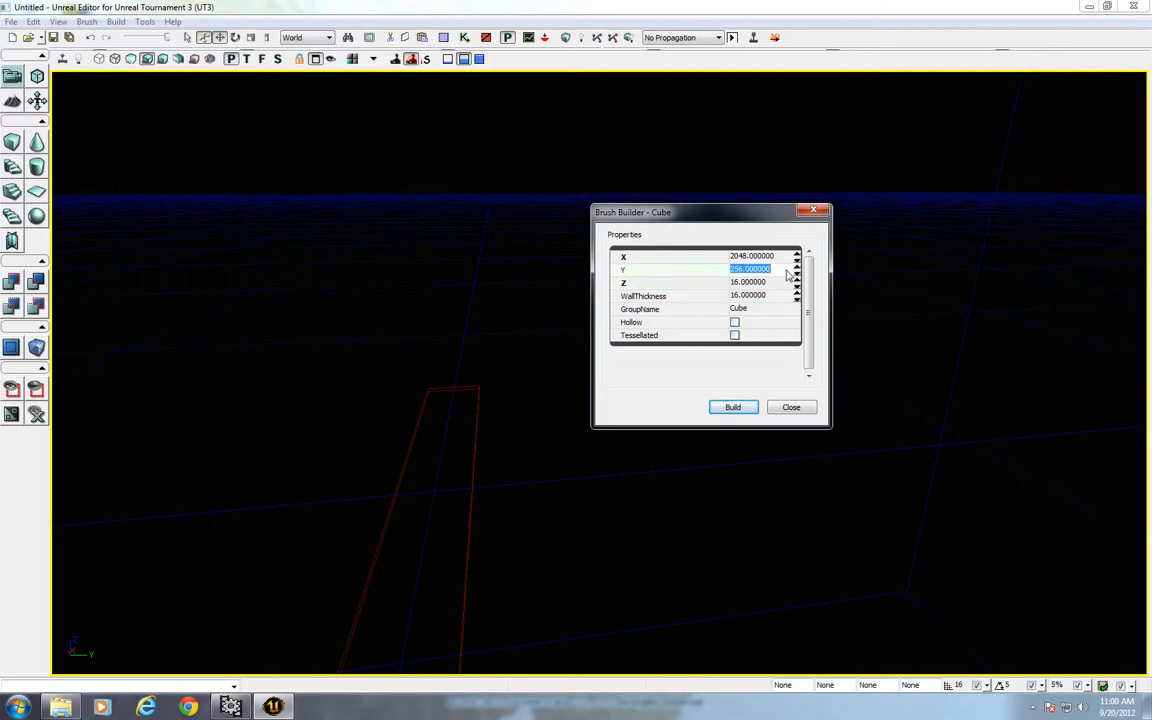
type("2048")
key("Return")
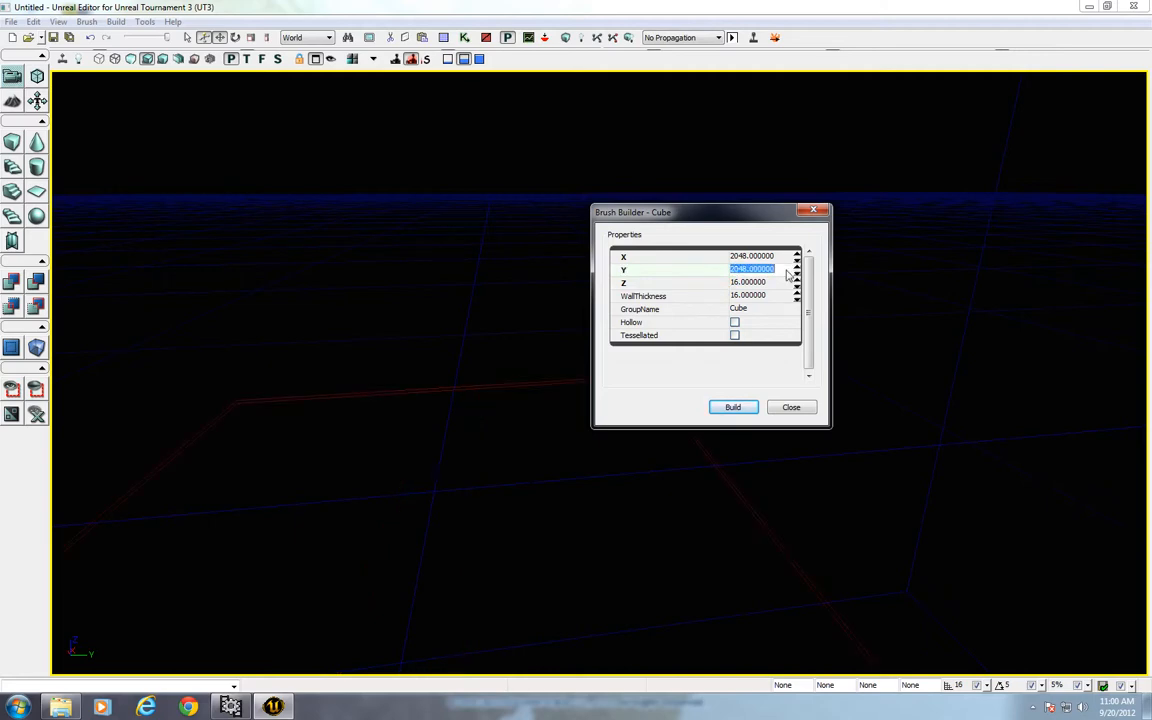
left_click_drag(520, 455, 527, 503)
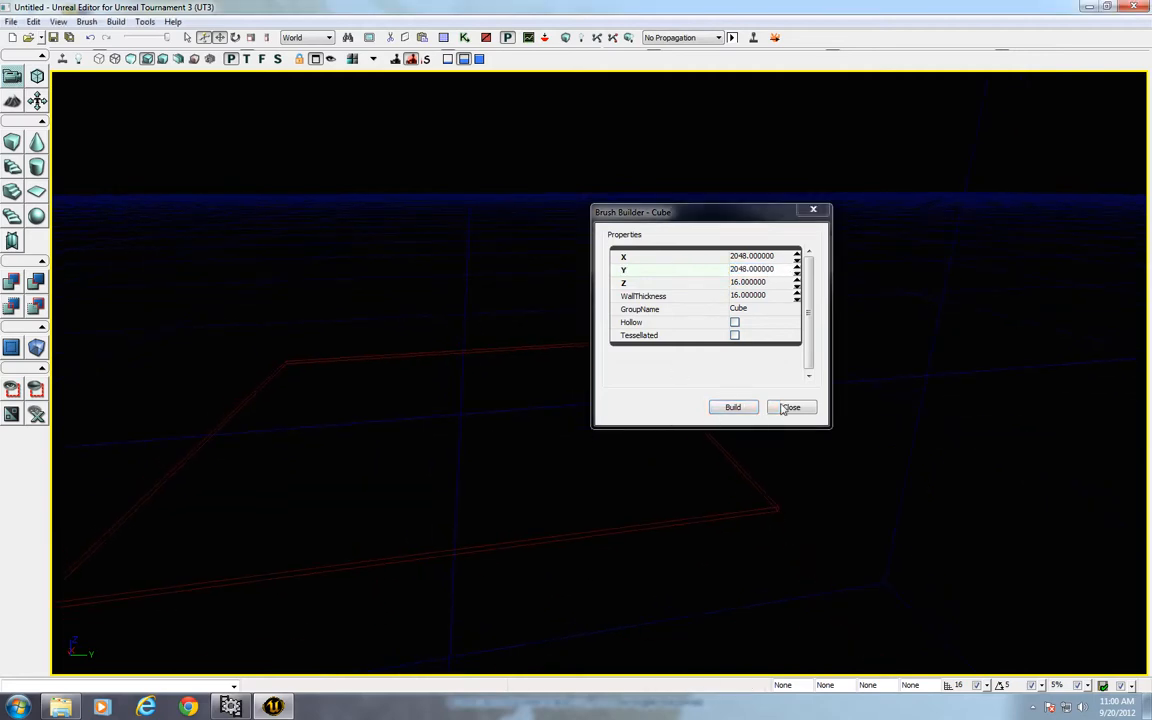
left_click(789, 407)
left_click_drag(656, 411, 642, 409)
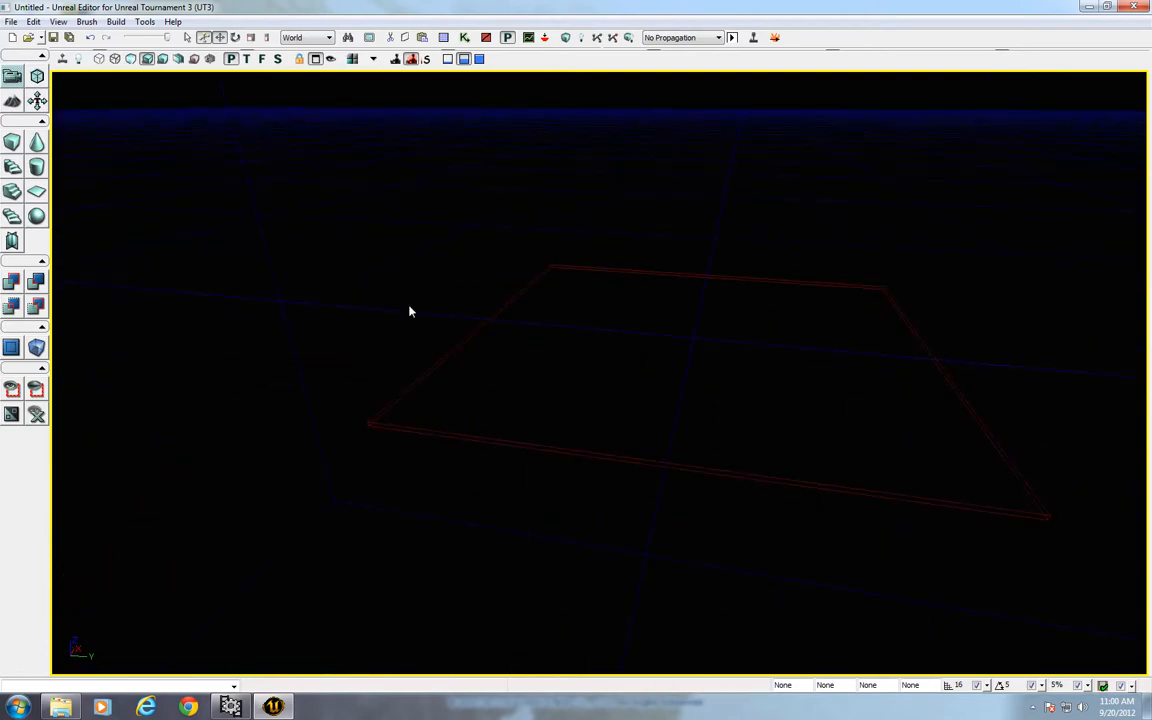
- In Geometry mode, select the two corner vertices on the brush's positive Y side in the Top view and move them outward along Y
left_click(38, 78)
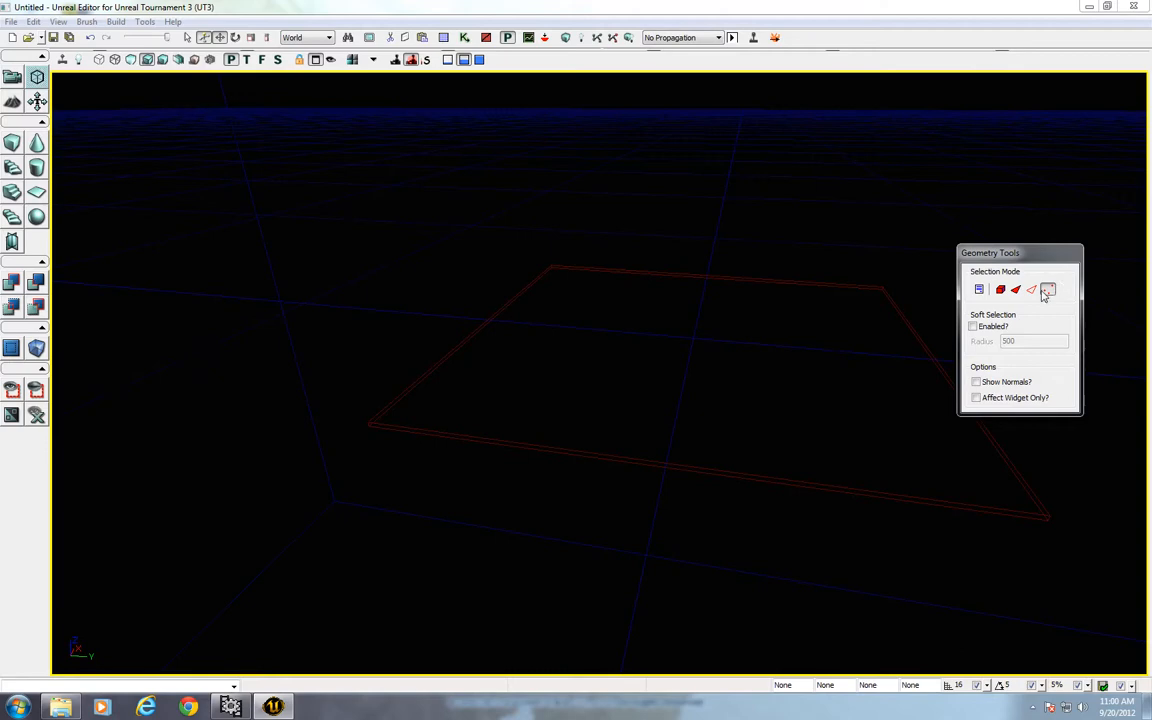
left_click(316, 60)
mouse_move(366, 285)
left_mouse_down()
mouse_move(395, 120)
mouse_move(410, 221)
mouse_move(381, 195)
left_mouse_up()
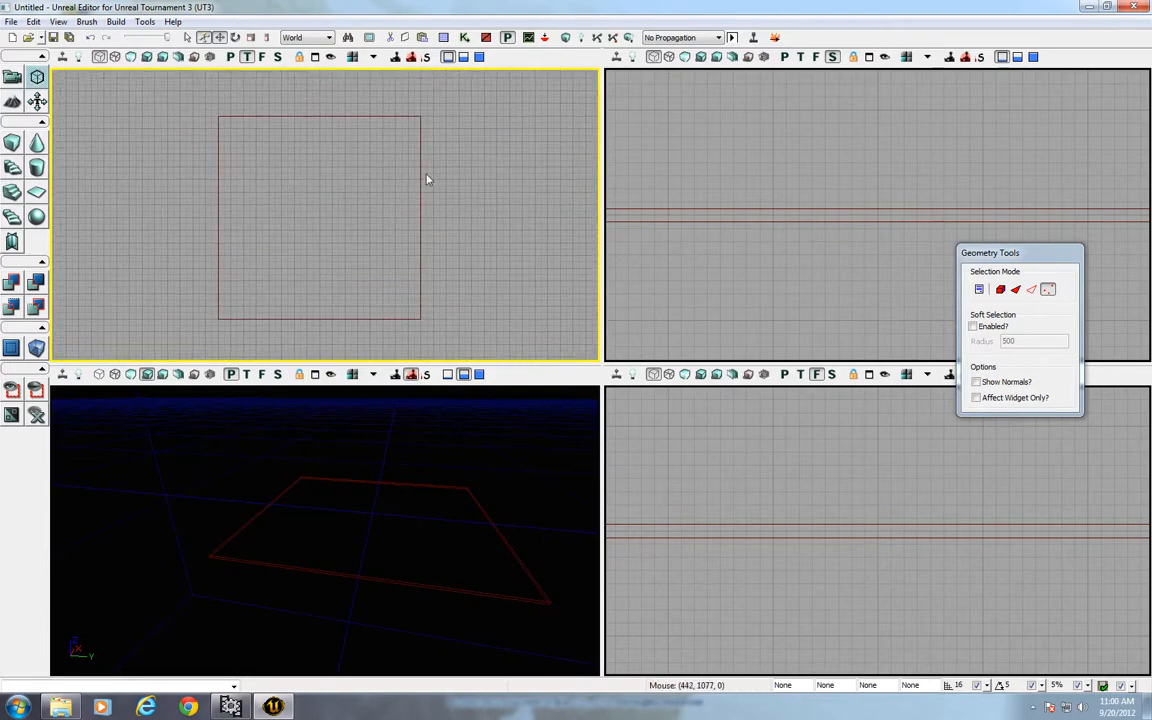
left_click(419, 178)
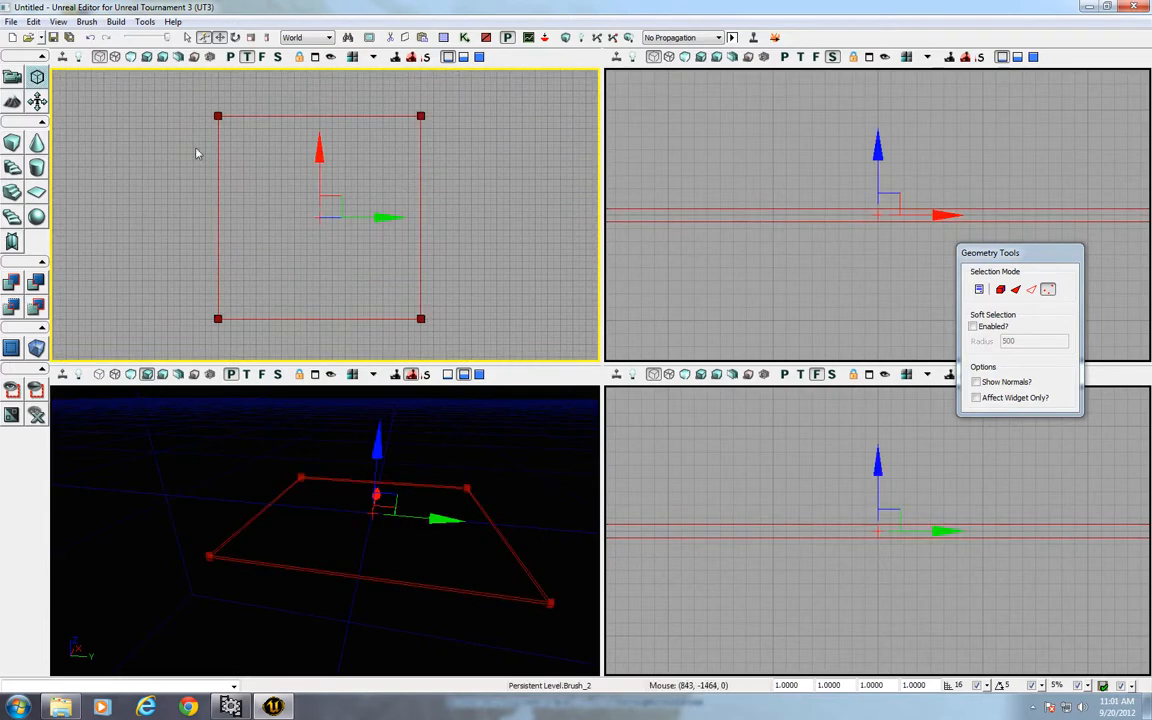
left_click_drag(405, 98, 505, 357, "ctrl+alt")
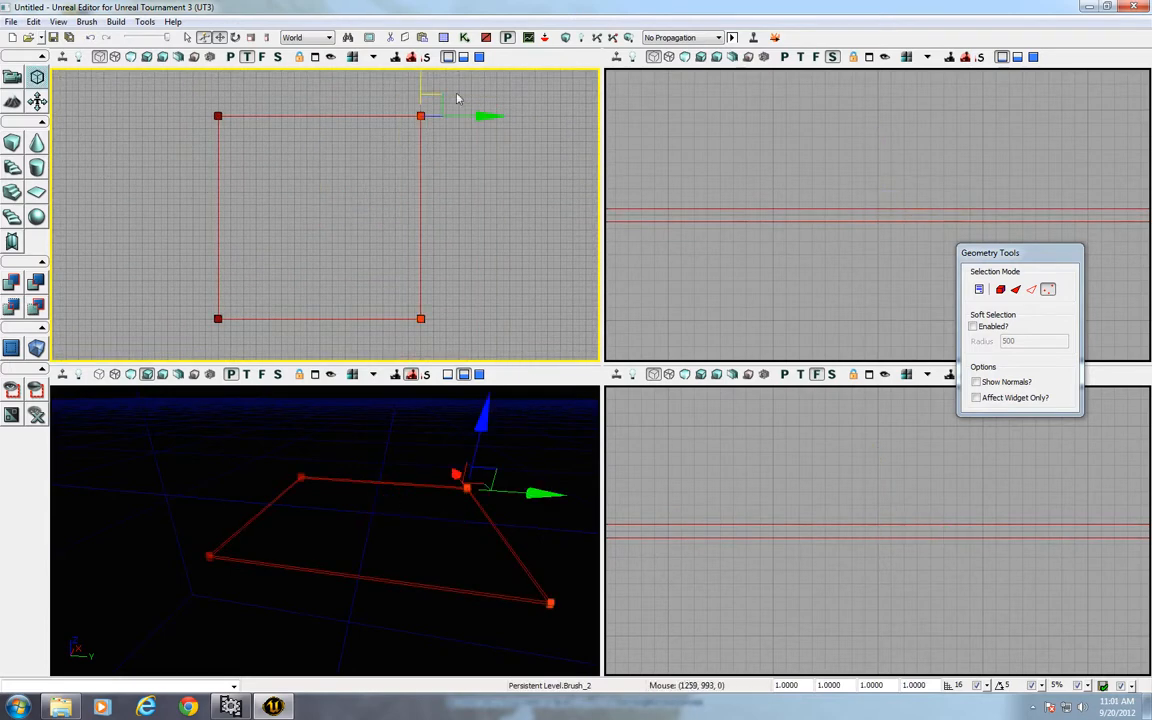
left_click_drag(489, 113, 541, 113)
- Select the corner vertices on the brush's positive X side in the Top view and move them outward along X
left_click_drag(158, 78, 505, 150, "ctrl+alt")
right_click_drag(184, 116, 177, 182)
left_click_drag(211, 115, 211, 66)
left_click(522, 266)
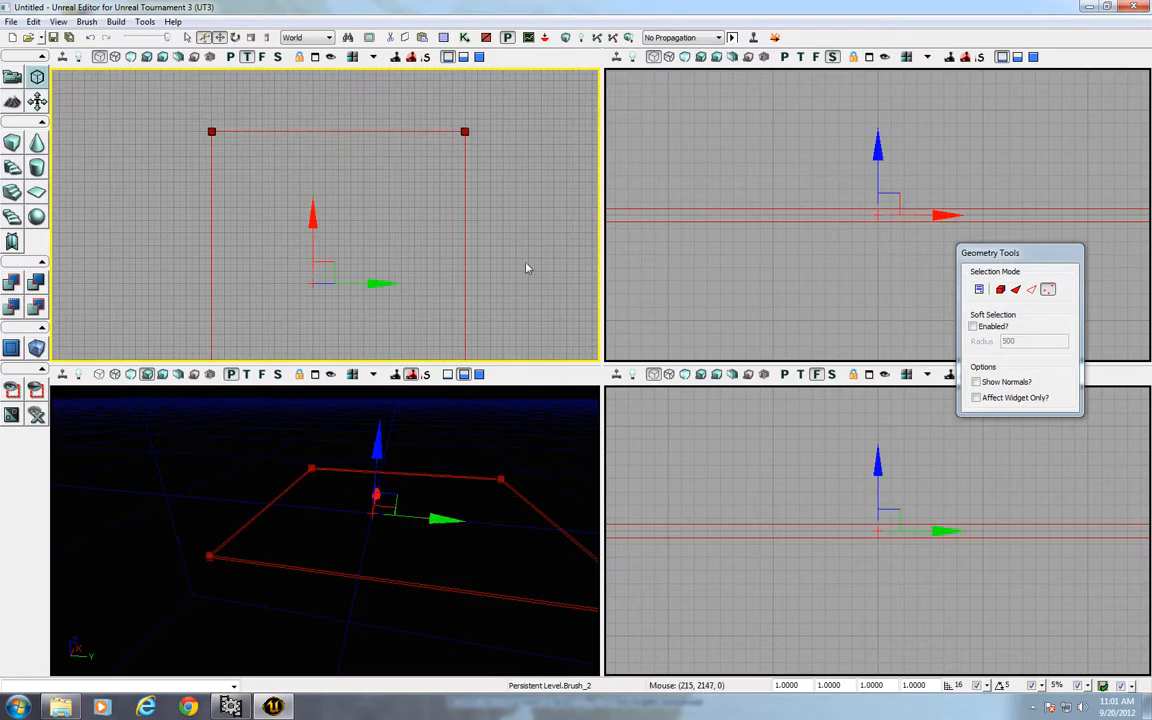
left_click(516, 299)
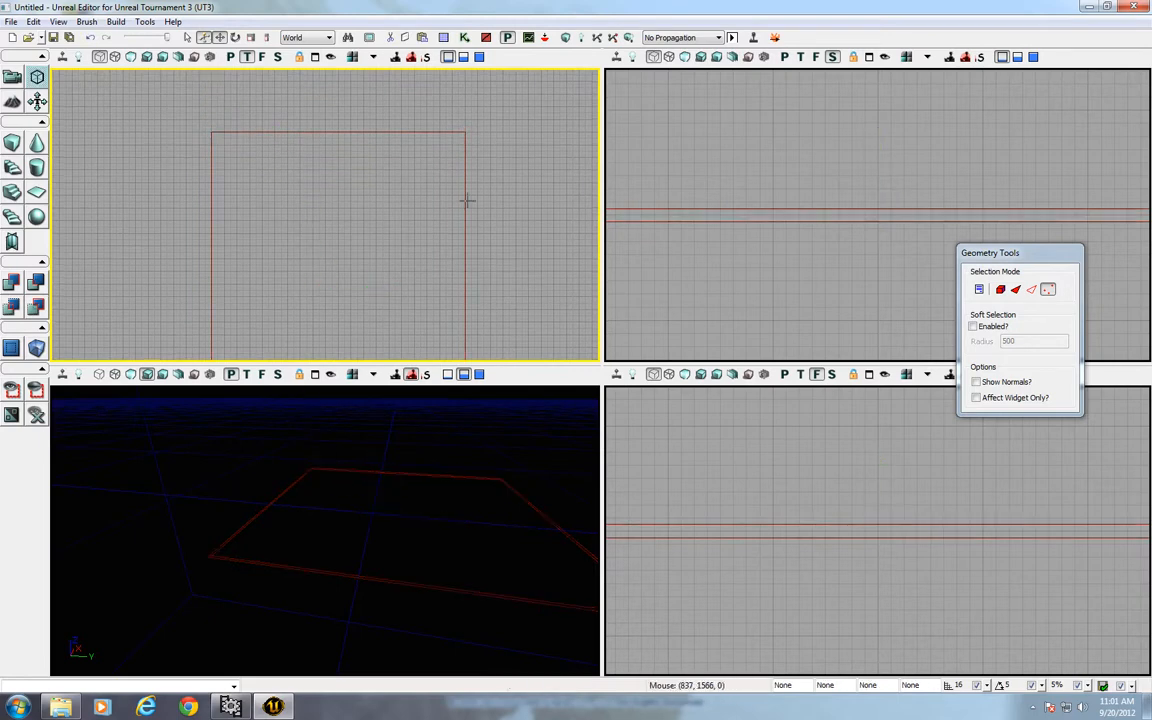
left_click(466, 200)
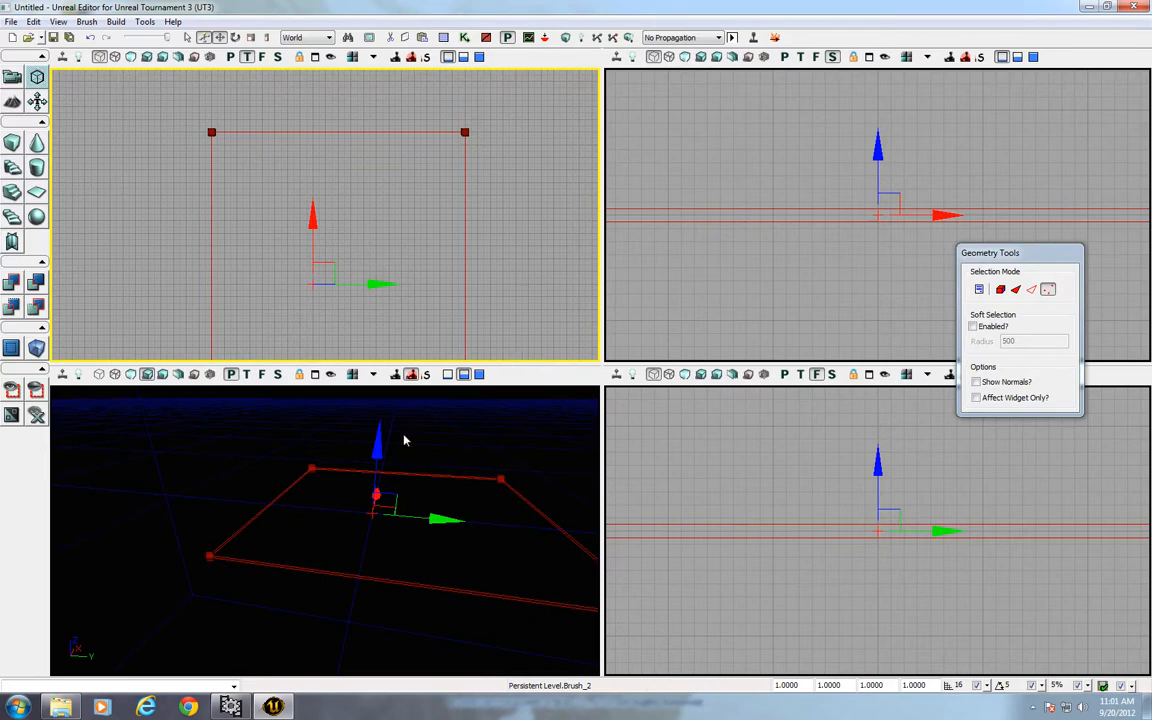
- Maximize the perspective viewport and add the enlarged flat brush to the level as a floor with CSG Add
left_click(315, 374)
mouse_move(633, 455)
right_mouse_down()
mouse_move(665, 474)
mouse_move(633, 455)
right_mouse_up()
mouse_move(633, 450)
left_mouse_down()
mouse_move(625, 420)
mouse_move(651, 453)
left_mouse_up()
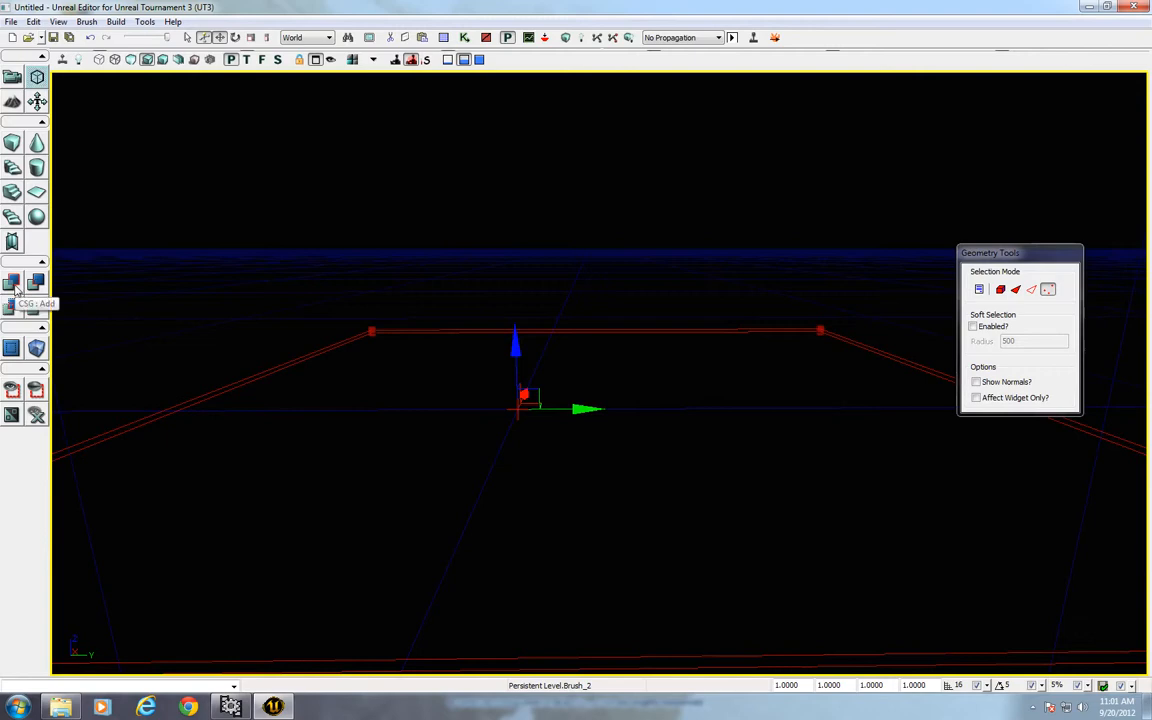
left_click(15, 289)
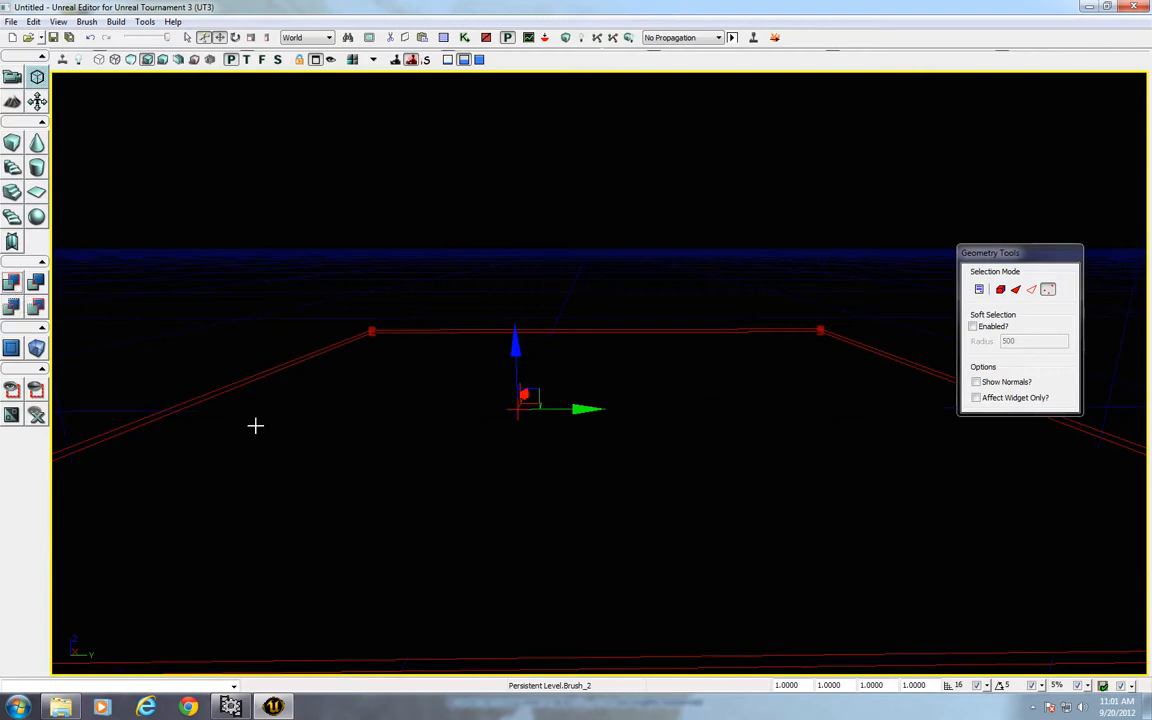
left_click(482, 484)
left_click(607, 504)
mouse_move(738, 517)
left_mouse_down()
mouse_move(738, 610)
mouse_move(740, 472)
left_mouse_up()
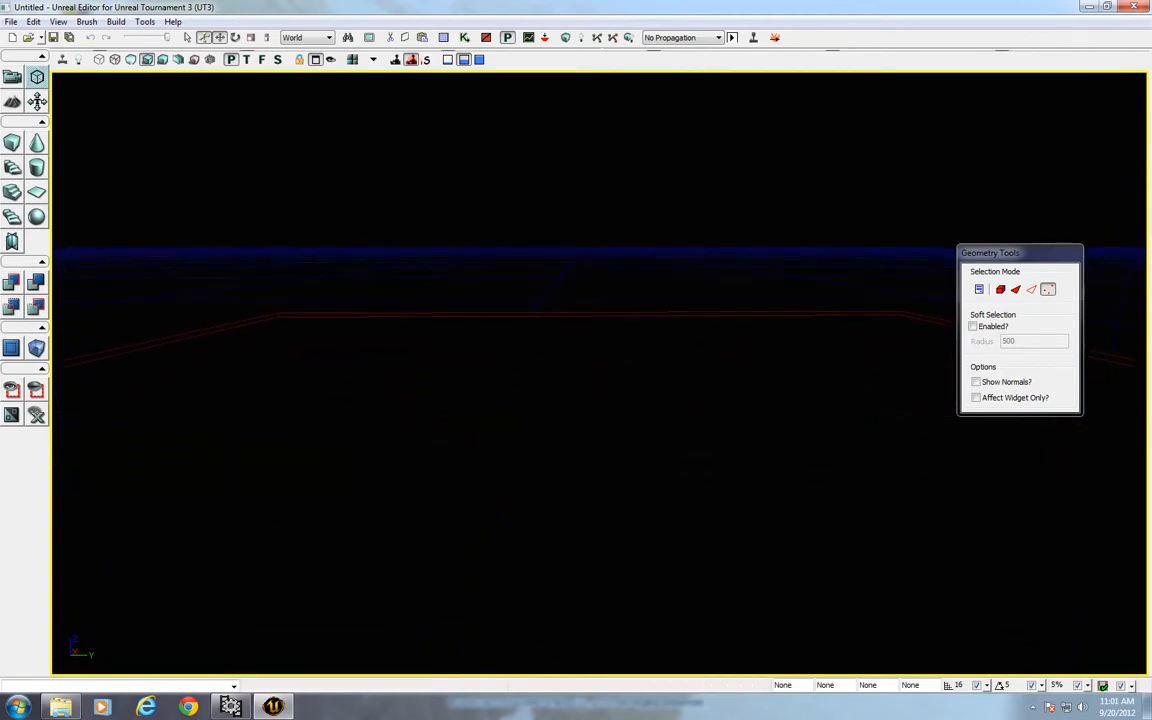
- Place a point light on the floor near its middle
left_click(718, 551)
left_click(620, 556)
left_click(531, 474)
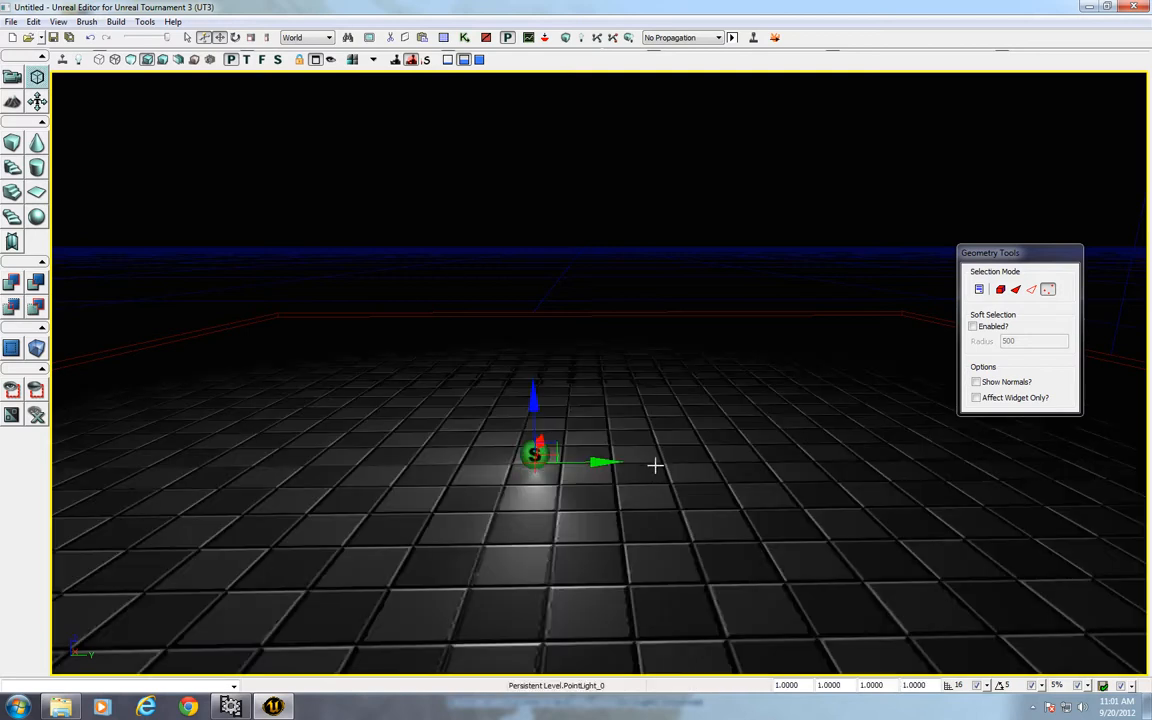
- Try out a second point light beside the first one and delete it
right_click(679, 437)
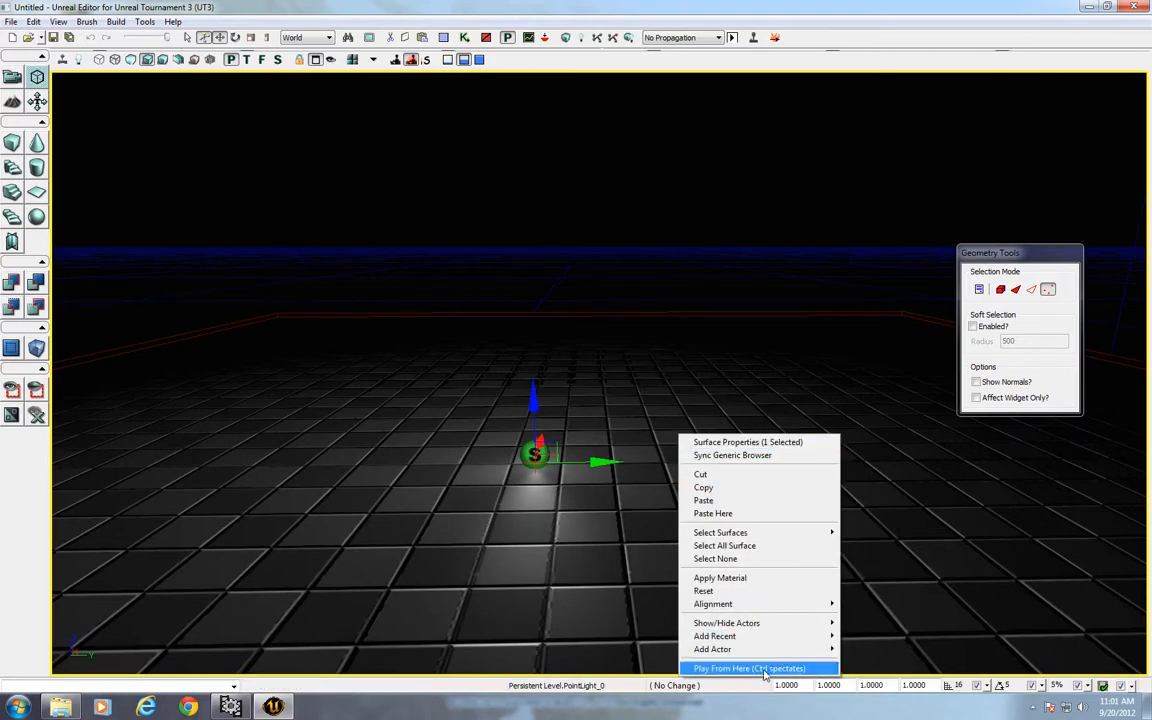
mouse_move(737, 652)
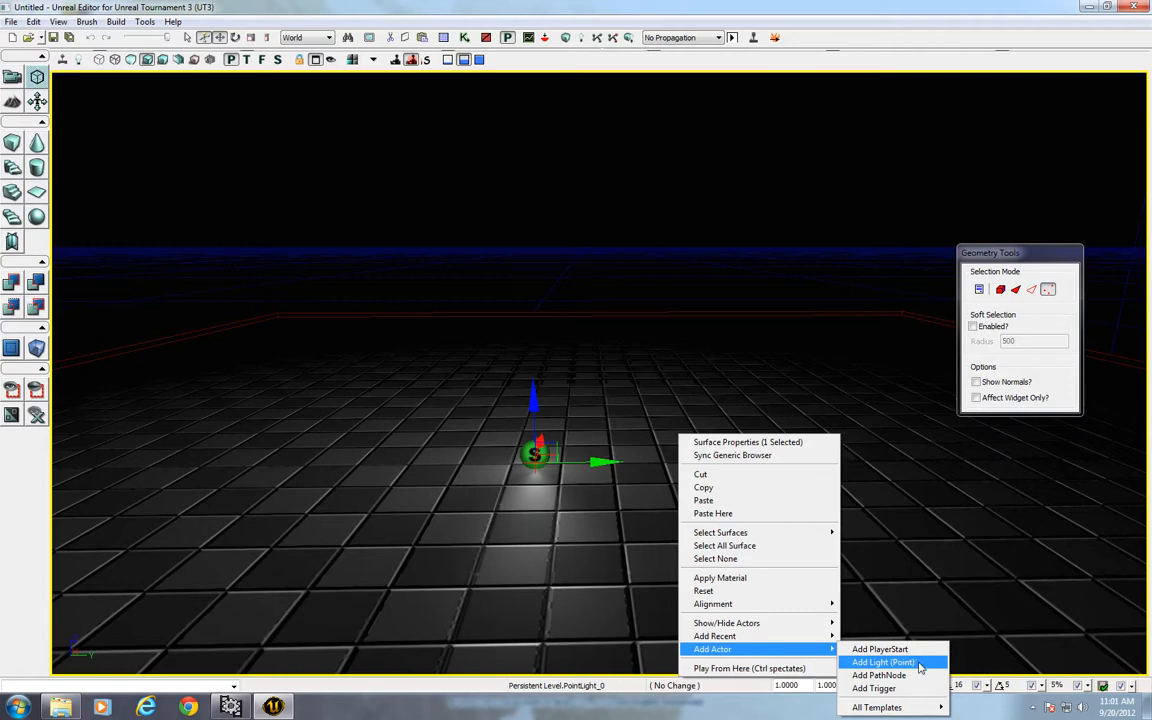
left_click(919, 666)
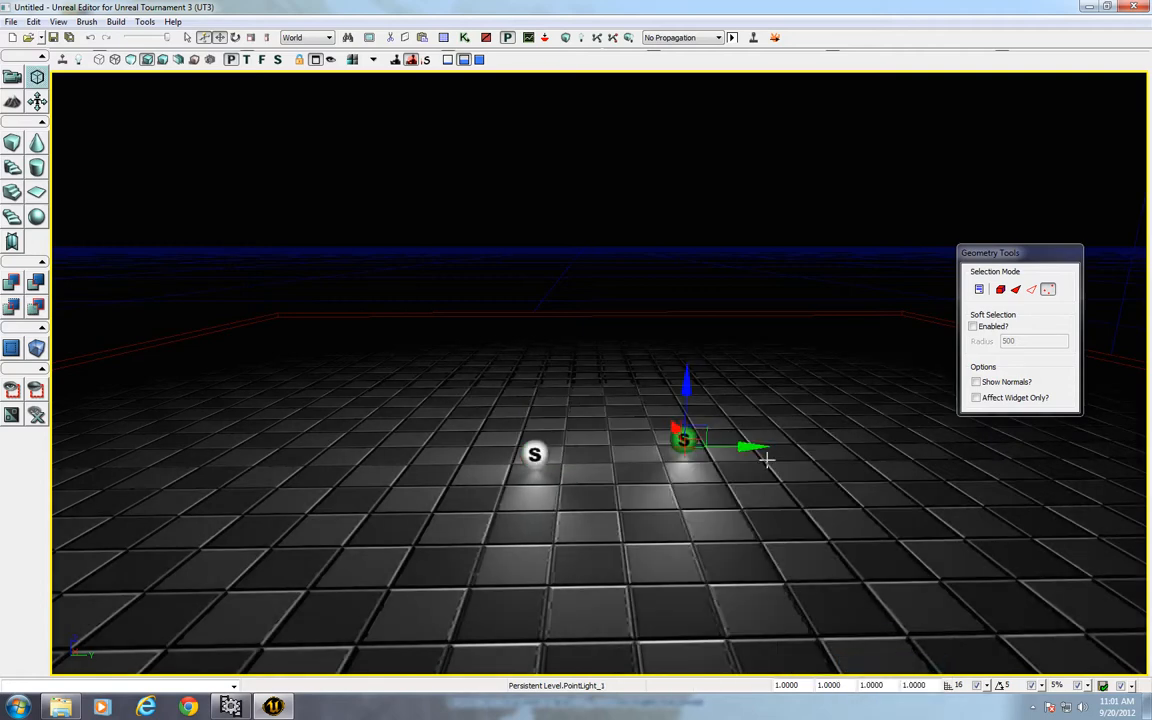
mouse_move(766, 456)
left_mouse_down()
mouse_move(748, 455)
mouse_move(810, 448)
mouse_move(752, 444)
left_mouse_up()
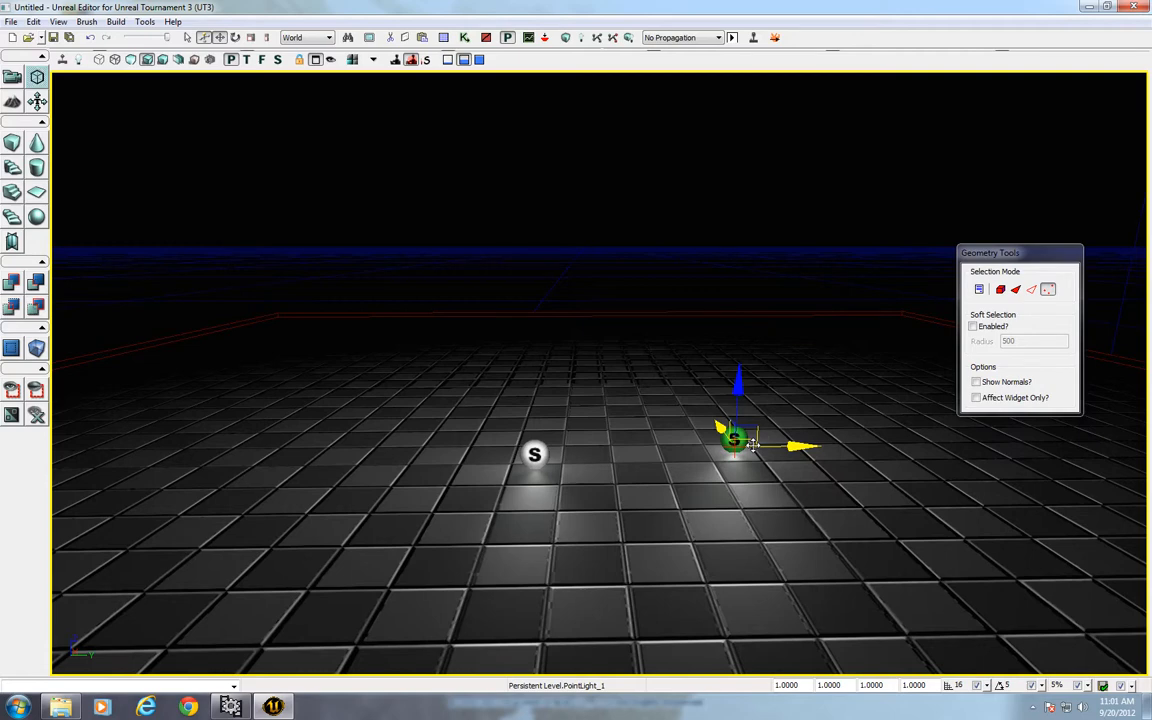
key("Delete")
- Raise the remaining point light above the floor and scale it up so it lights a larger area
left_click(535, 455)
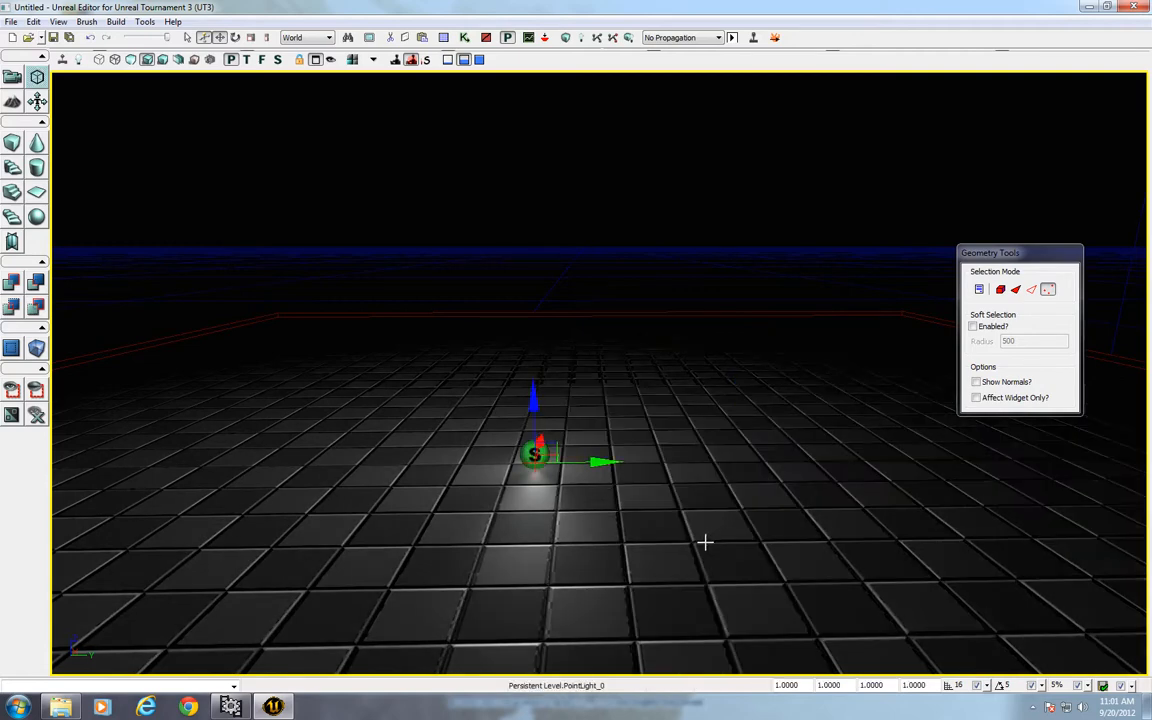
scroll(705, 542, "down", 5)
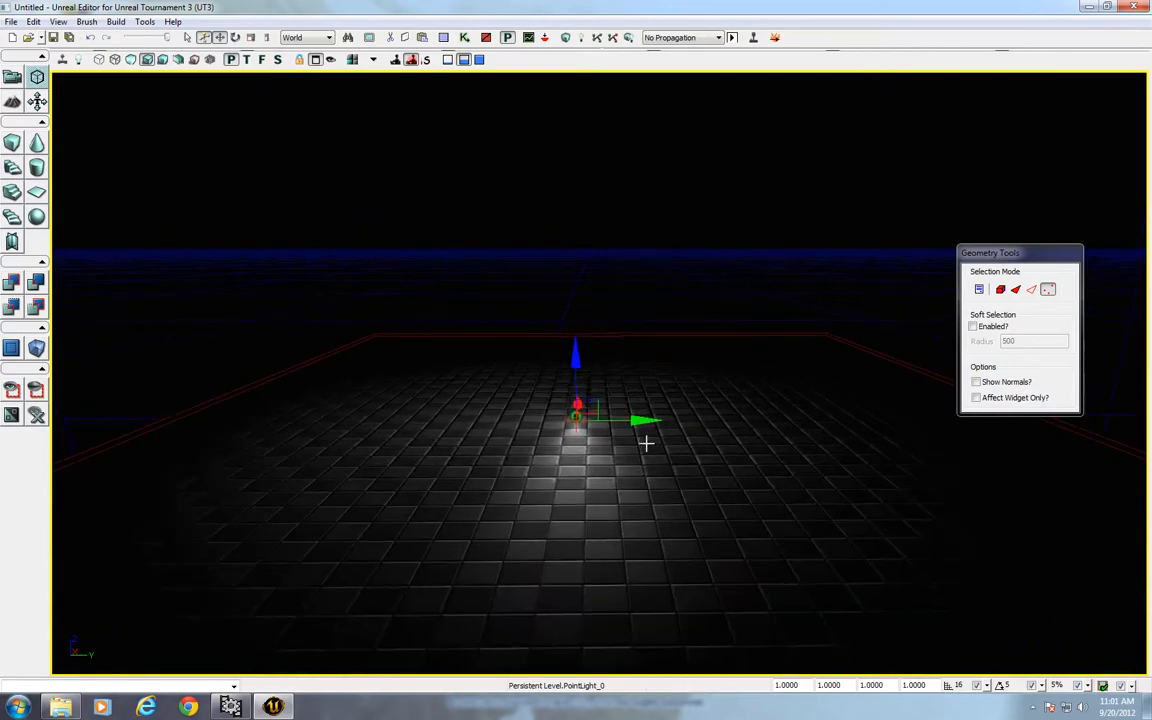
left_click_drag(576, 357, 576, 277)
key("space")
key("space")
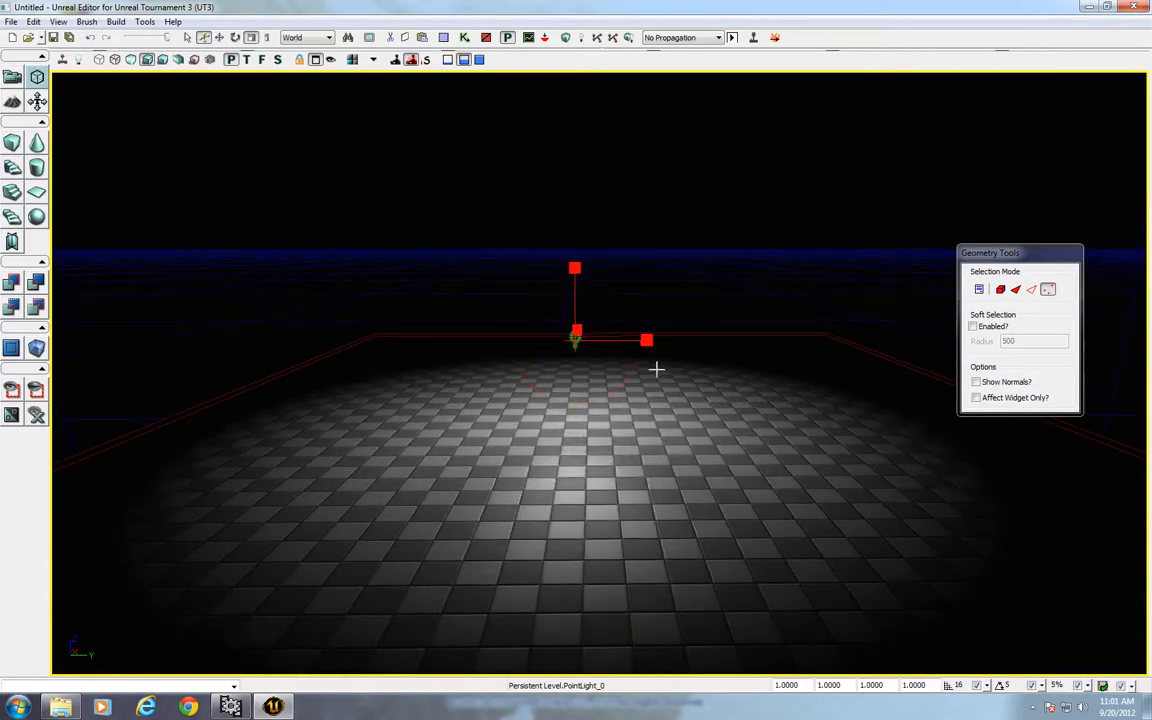
left_click_drag(643, 342, 657, 500)
- Clear the floor surface selection, rebuild the level and dismiss the map check report
left_click(657, 511)
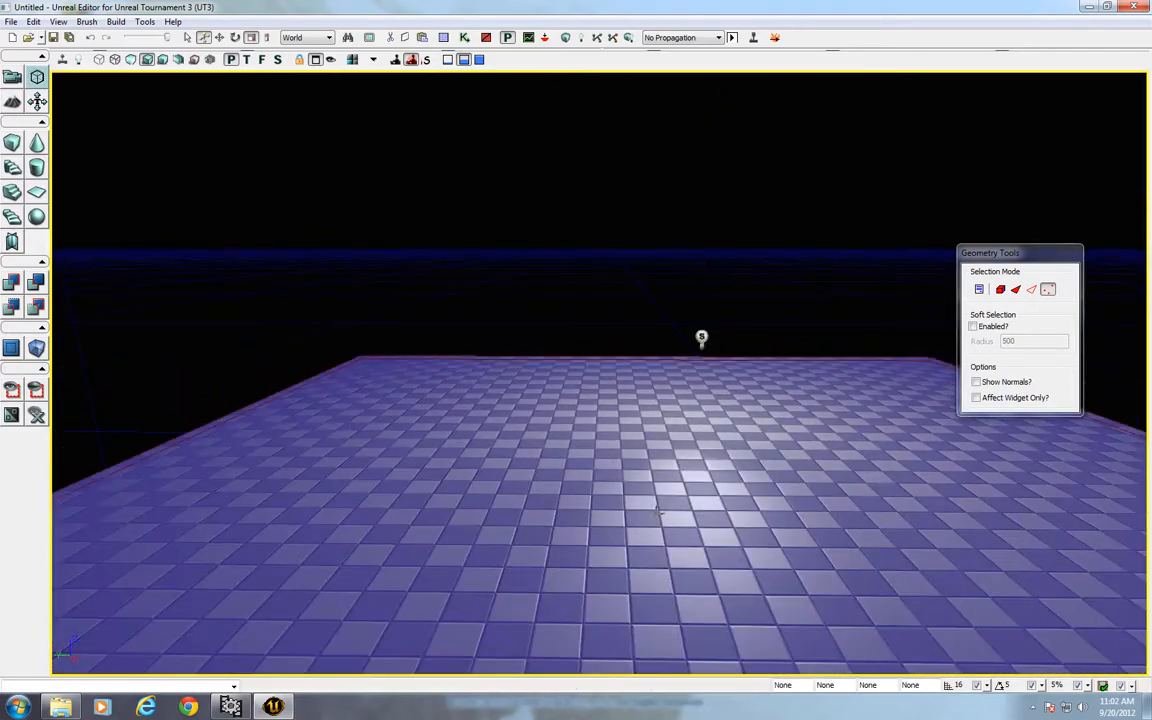
left_click(591, 211)
left_click(630, 38)
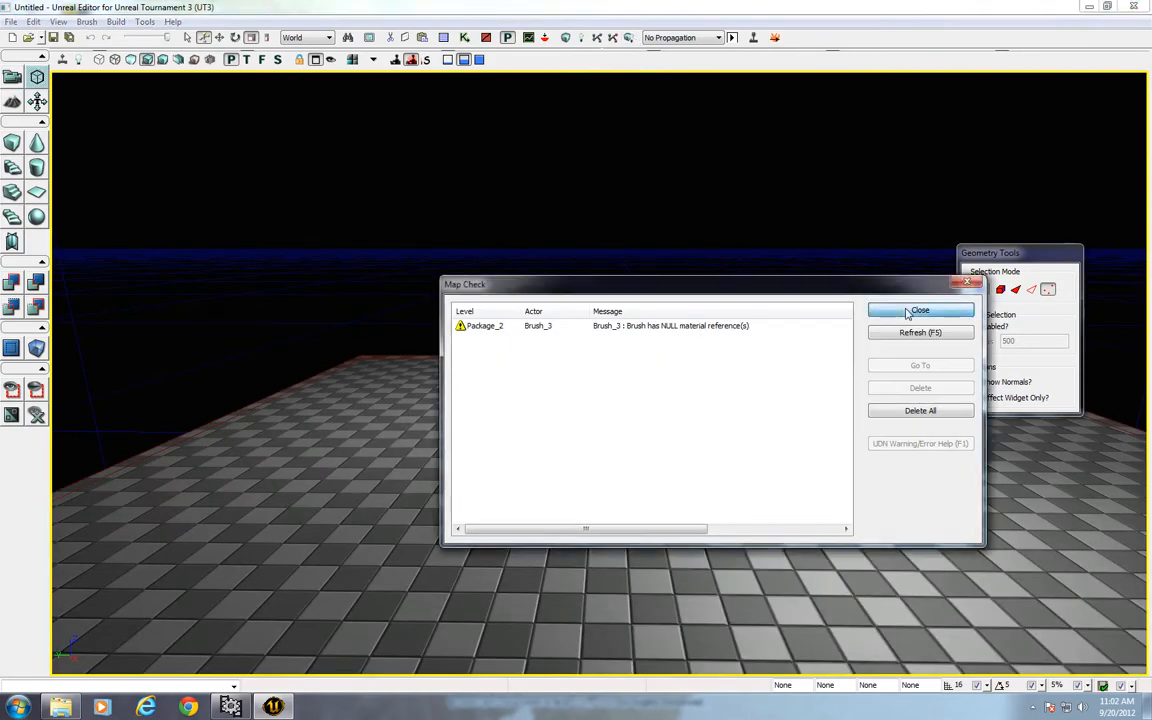
left_click(916, 311)
- Play-test the level from a spot on the floor in the In Editor Game window and return to editing
right_click(628, 493)
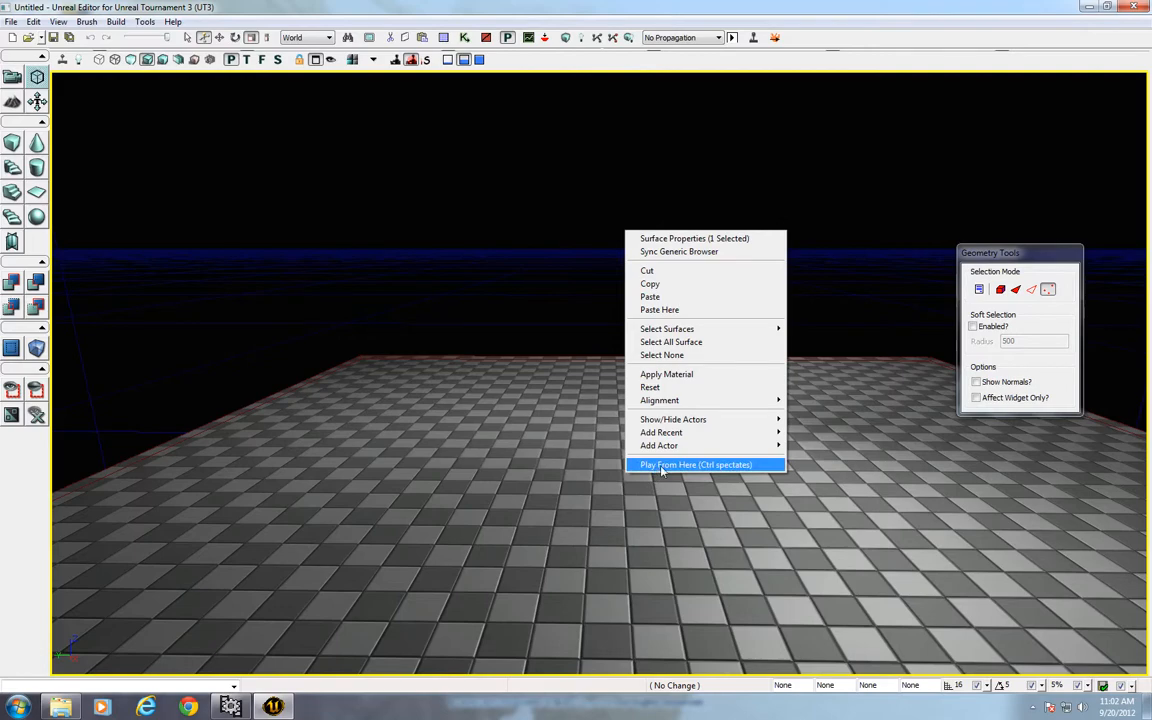
left_click(659, 465)
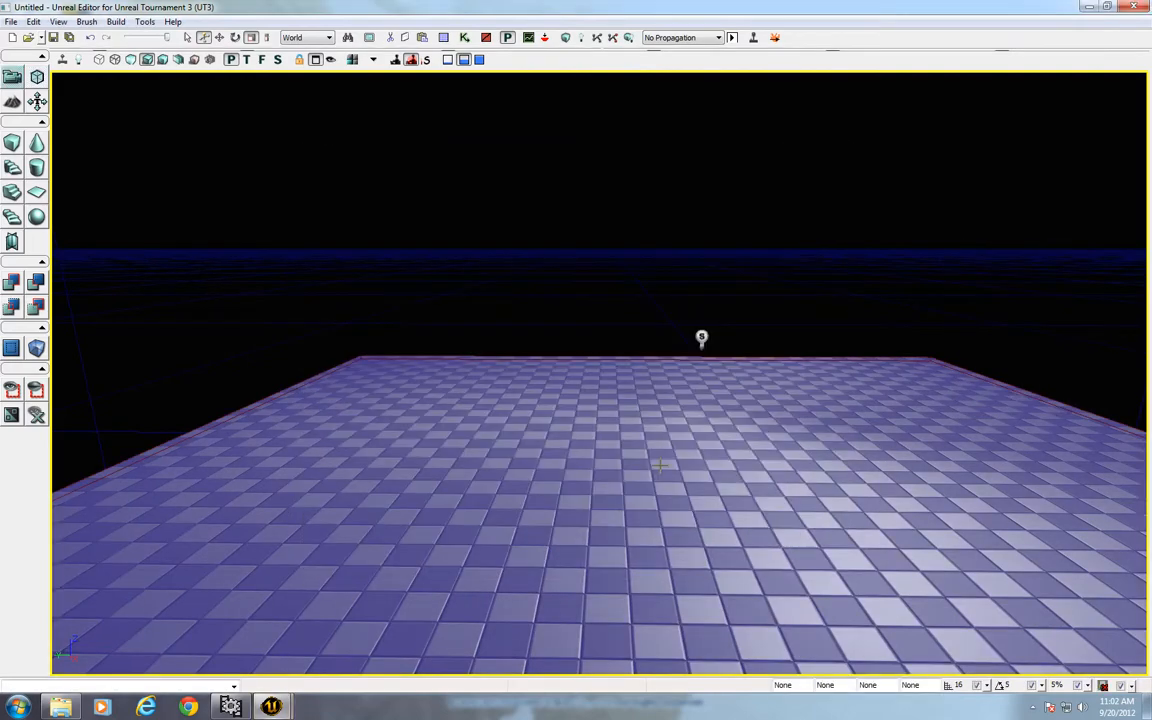
left_click(268, 707)
left_click(350, 634)
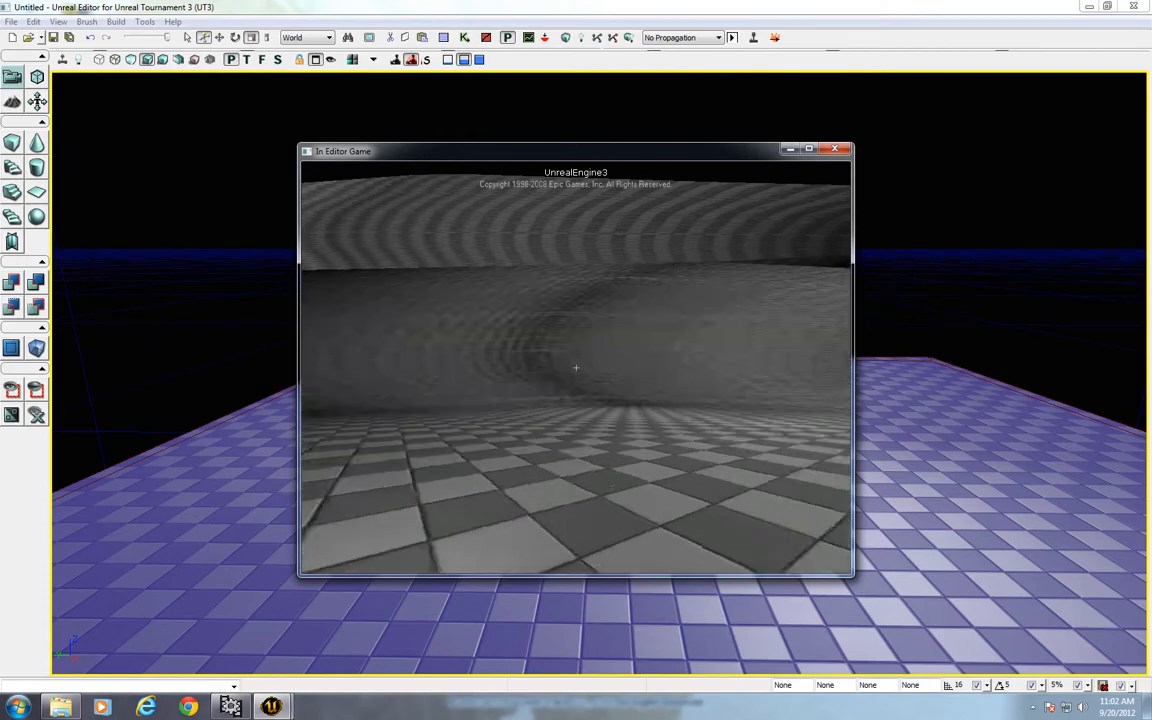
key("Escape")
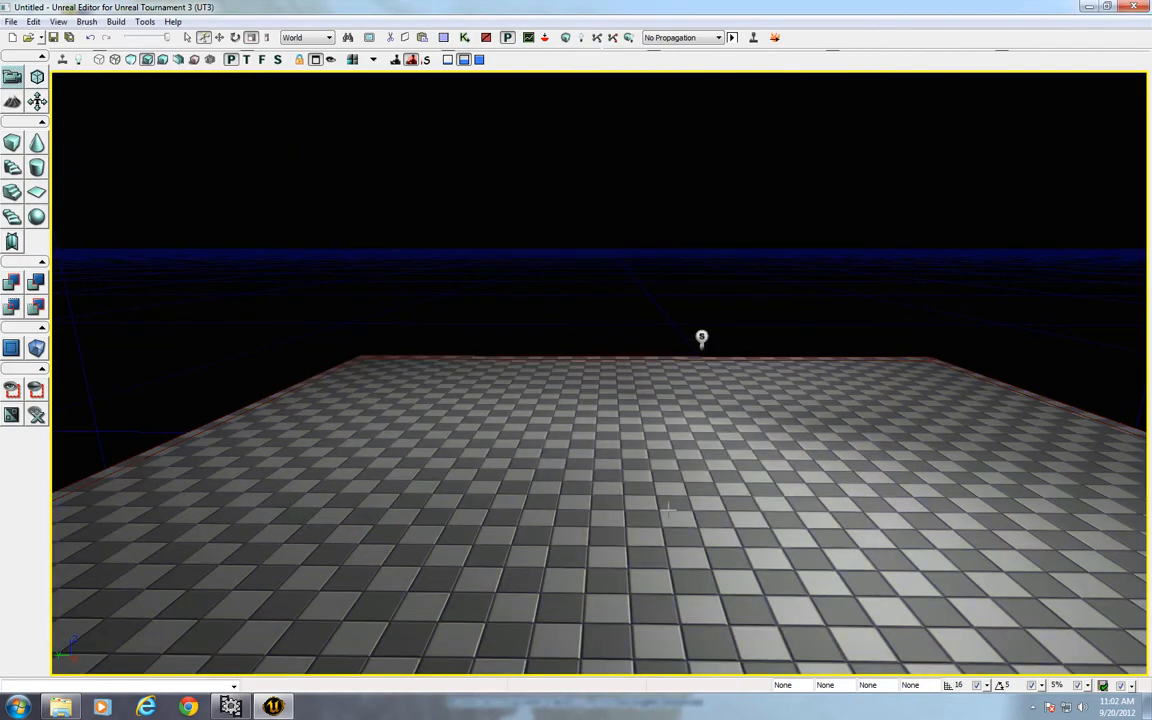
- Open the Generic Browser and look through the UN_ packages, including UN_Terrain, UN_Liquid and UN_HeroEffects
left_click_drag(603, 458, 561, 464)
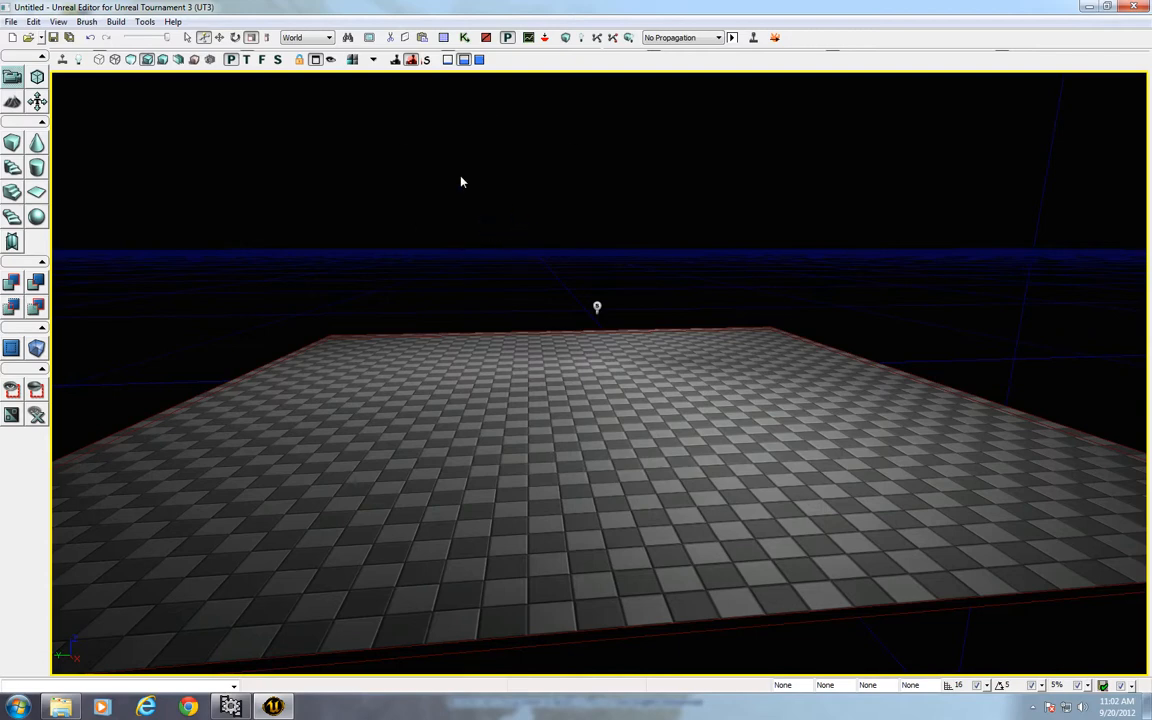
left_click(443, 38)
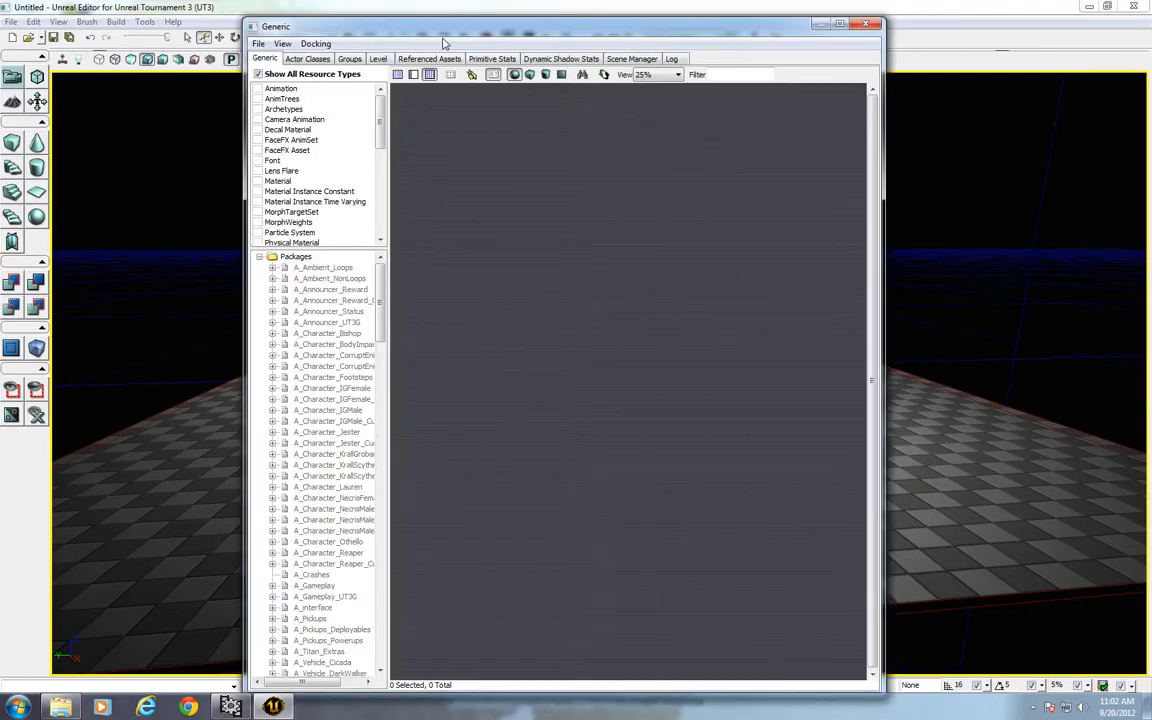
left_click_drag(495, 36, 613, 28)
left_click_drag(497, 280, 491, 575)
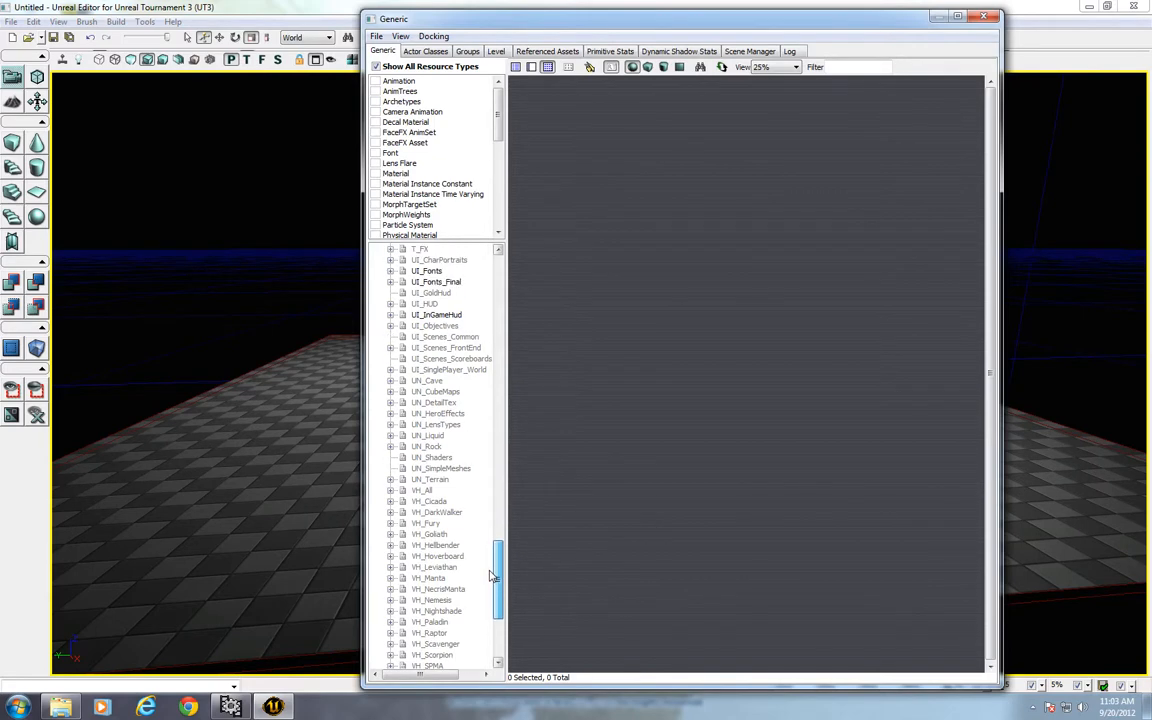
left_click(430, 480)
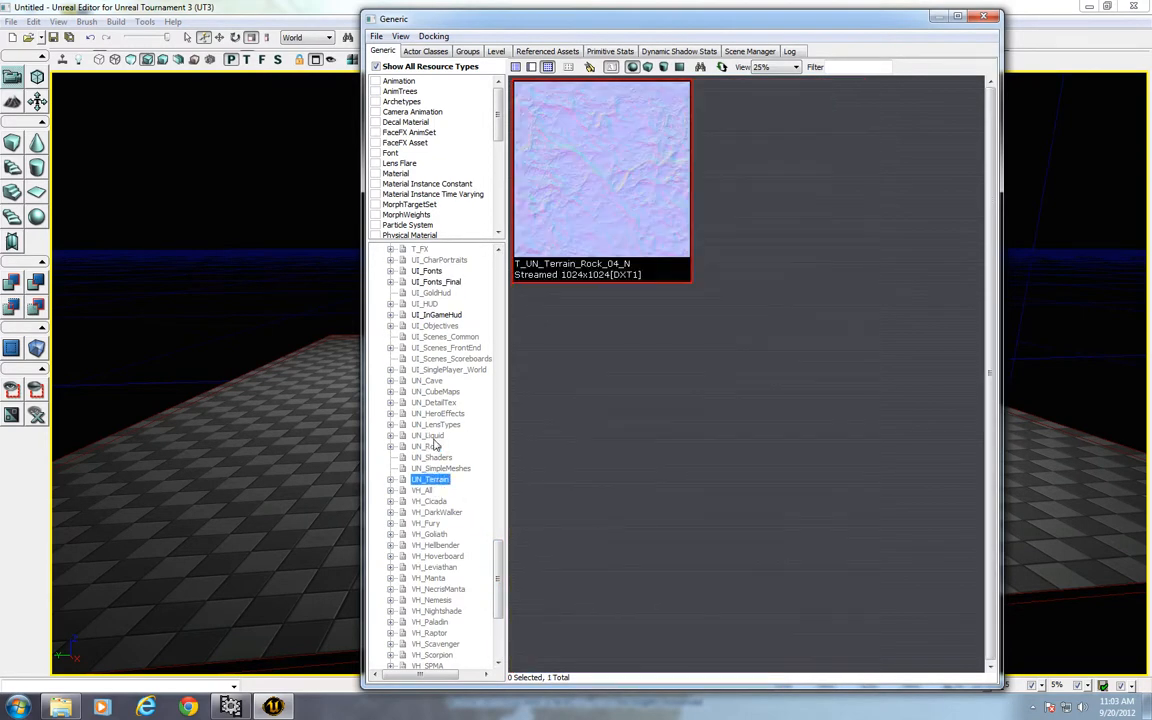
left_click(434, 436)
left_click(438, 468)
left_click(437, 436)
left_click(439, 414)
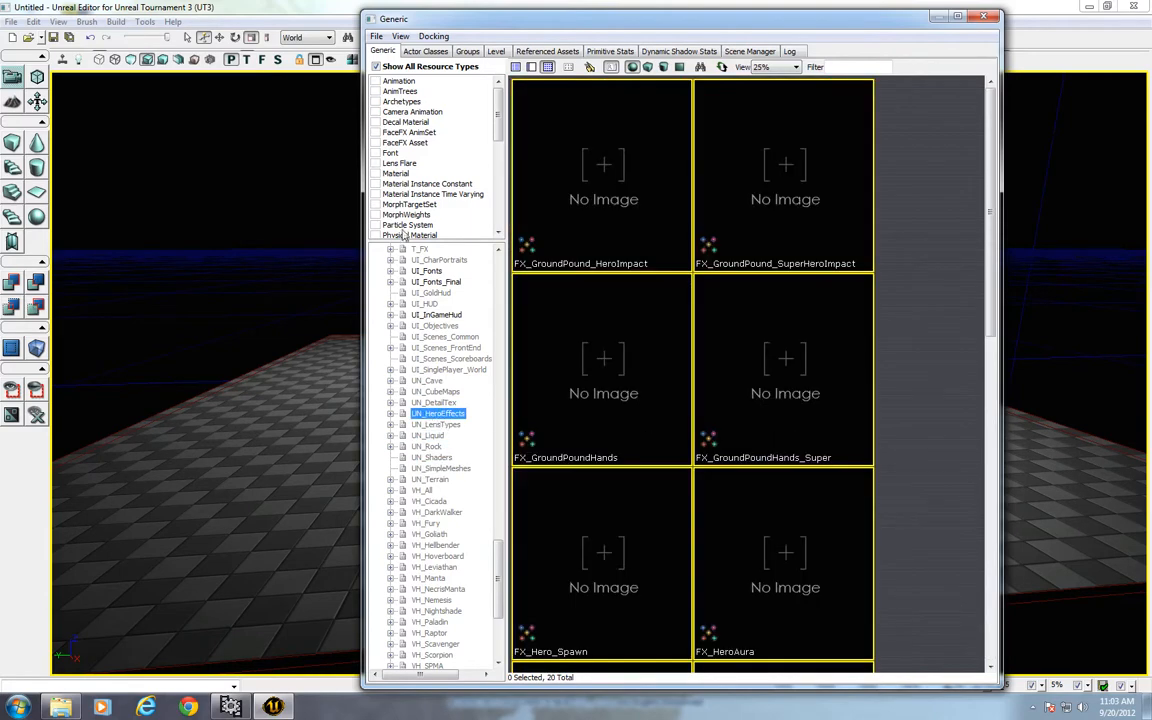
- Open the UN_Sky.upk package from the Unreal Tournament 3 folder UTGame\CookedPC\Environments in Program Files (x86) on drive F
left_click(379, 37)
left_click(399, 72)
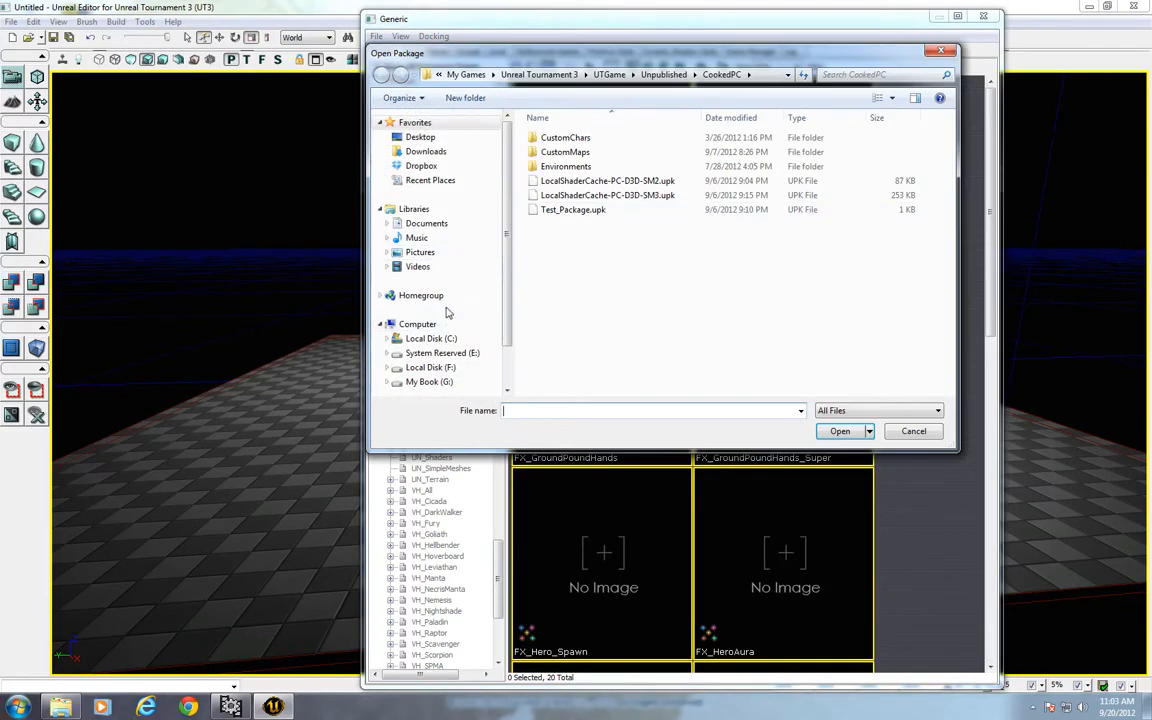
left_click(428, 367)
double_click(576, 270)
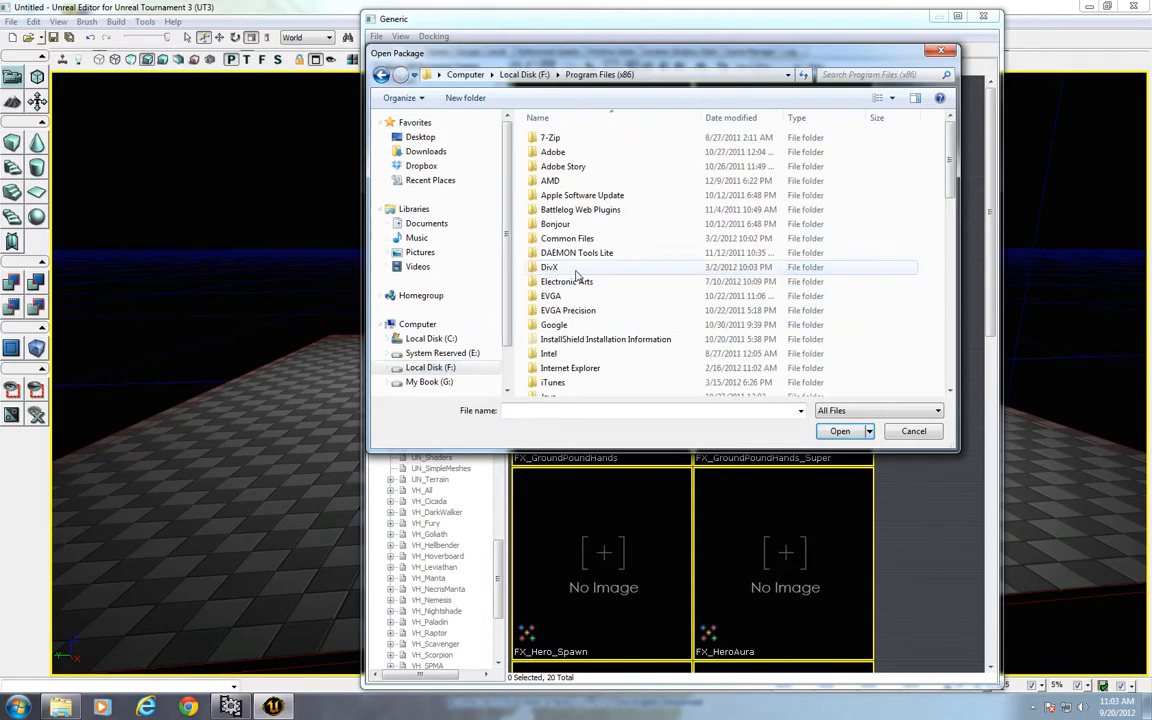
scroll(600, 340, "down", 15)
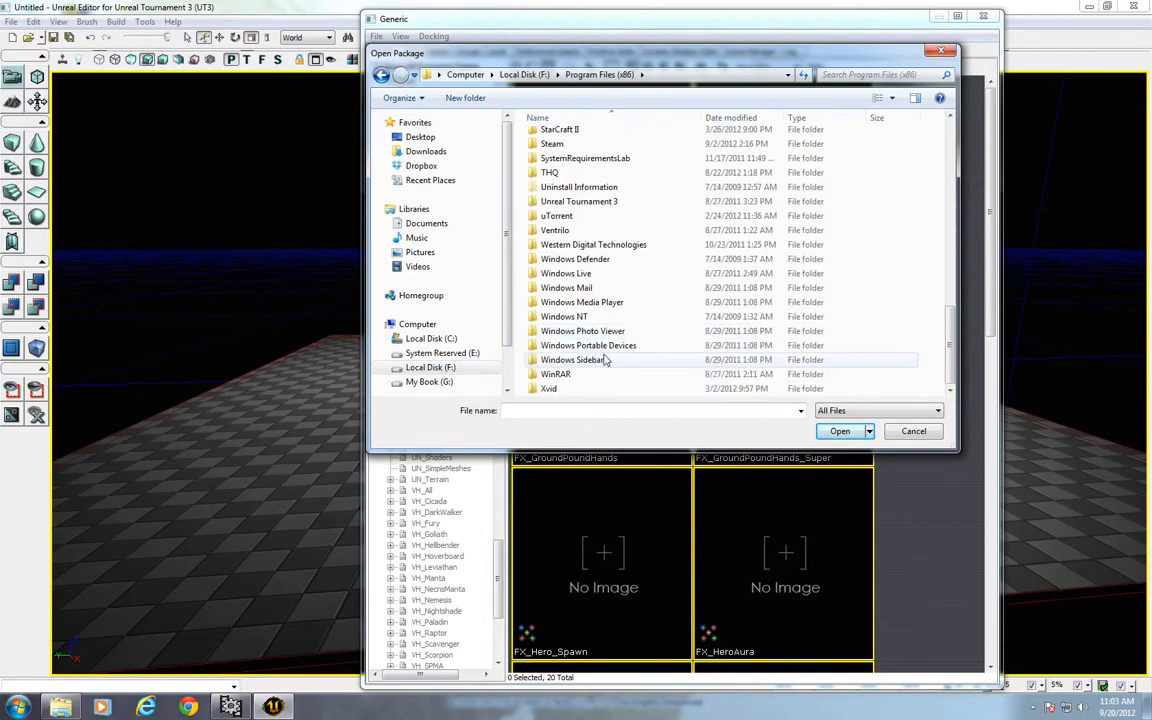
double_click(578, 201)
double_click(560, 167)
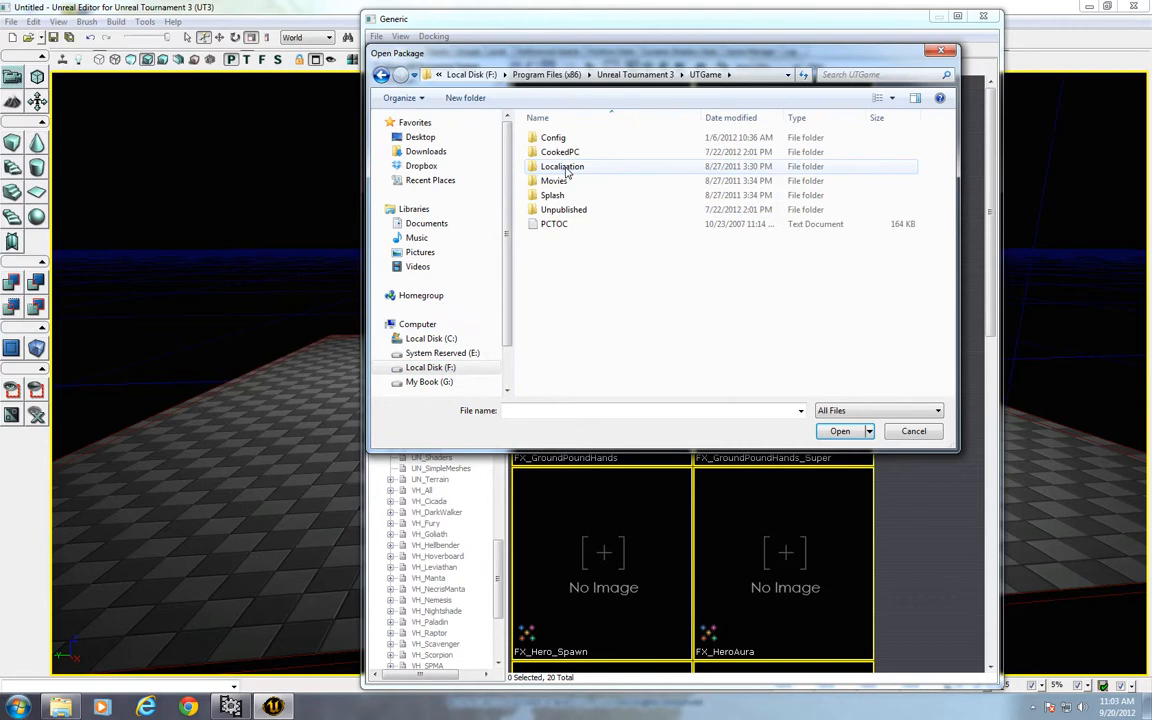
double_click(565, 153)
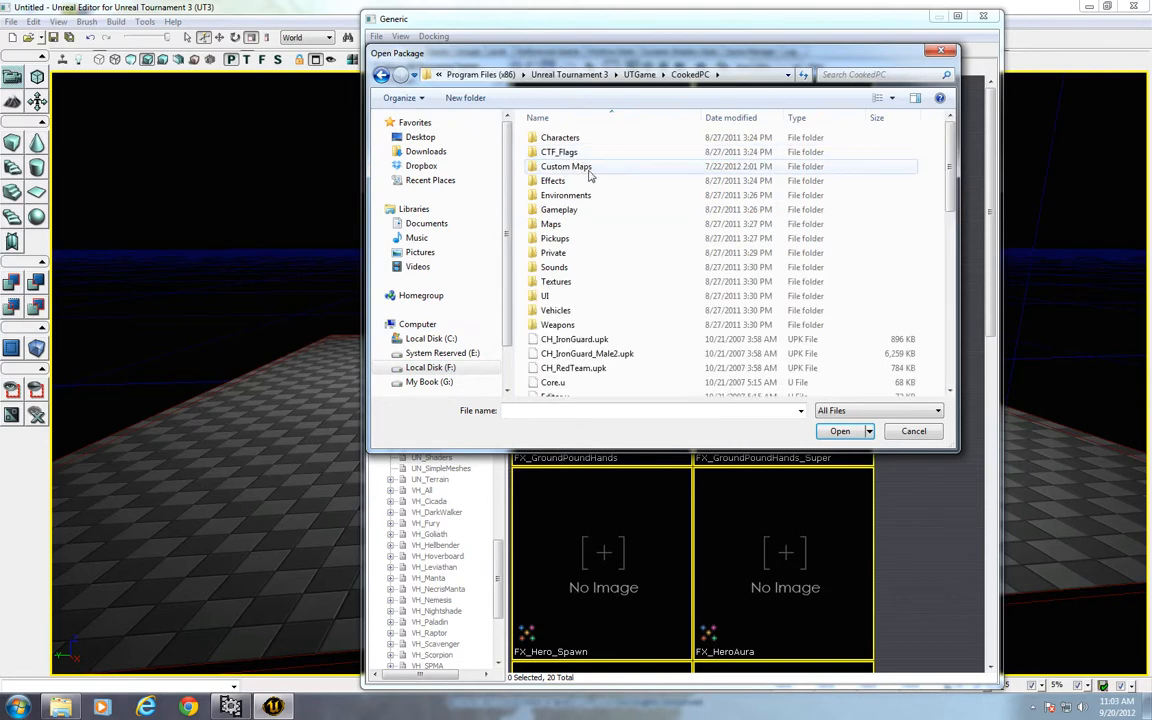
double_click(596, 196)
scroll(610, 275, "down", 10)
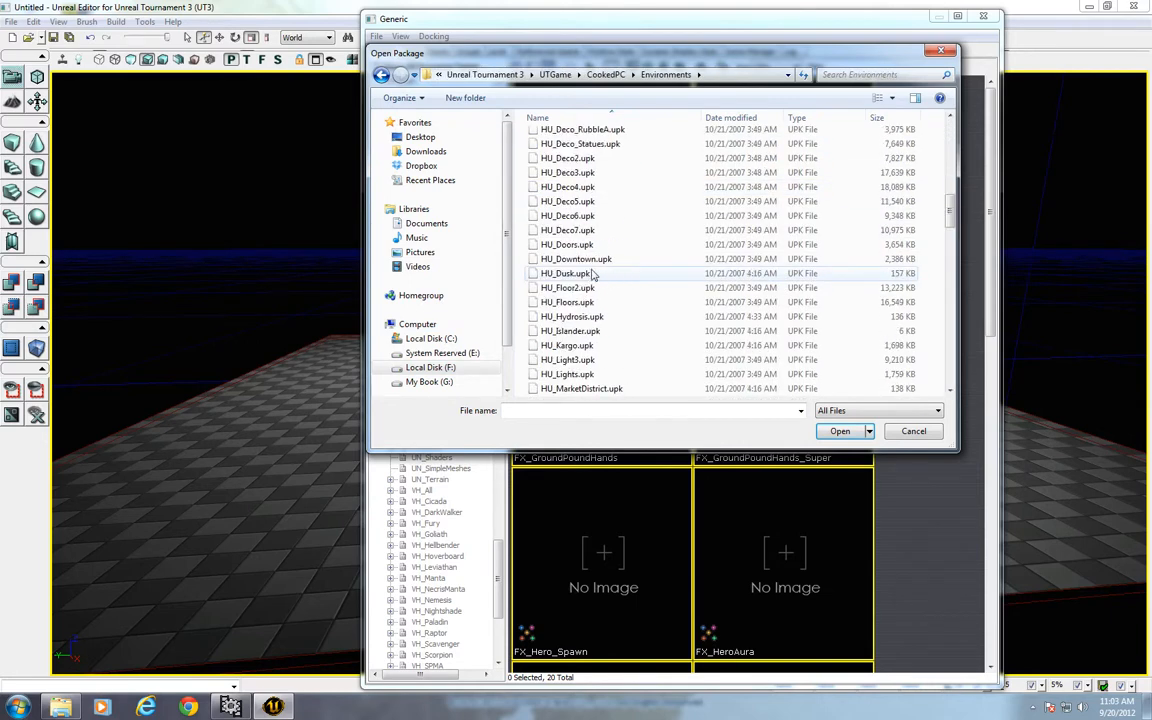
scroll(592, 275, "down", 20)
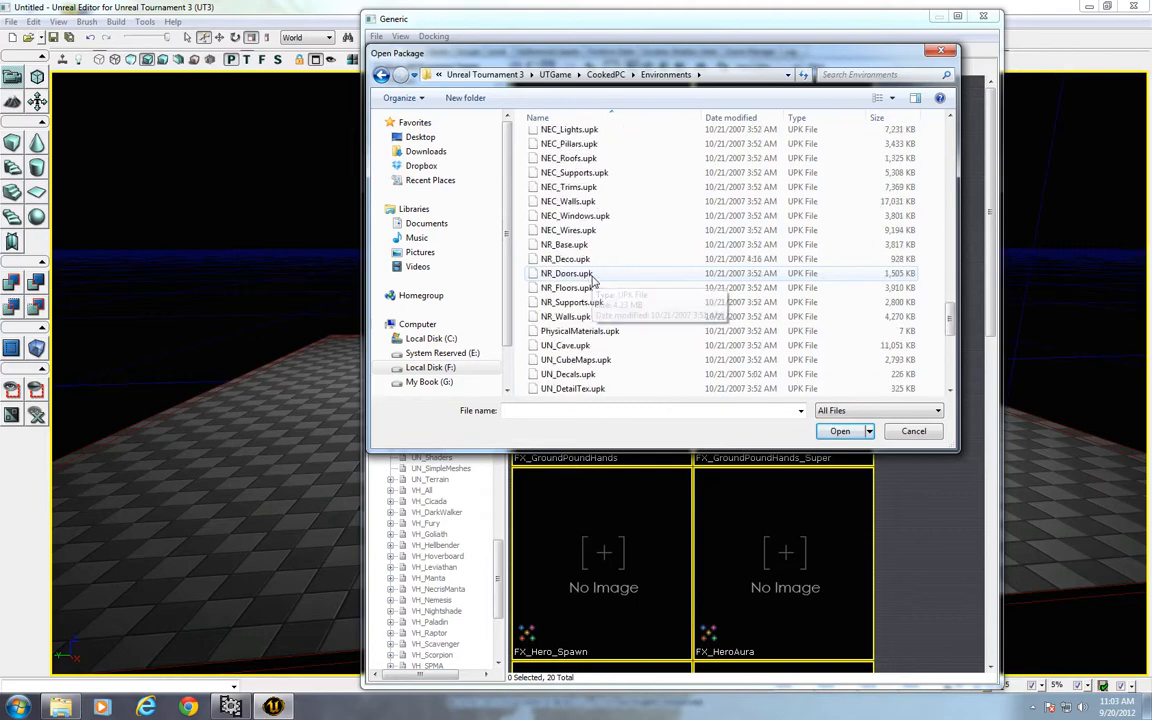
scroll(592, 280, "down", 8)
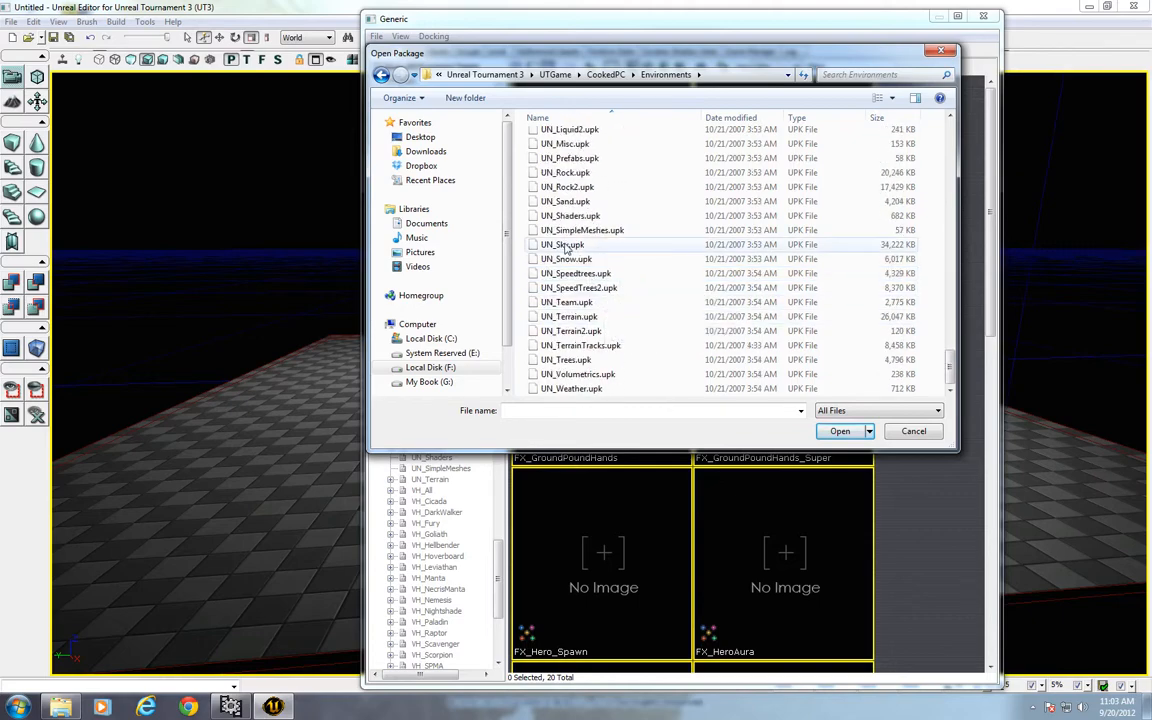
double_click(566, 246)
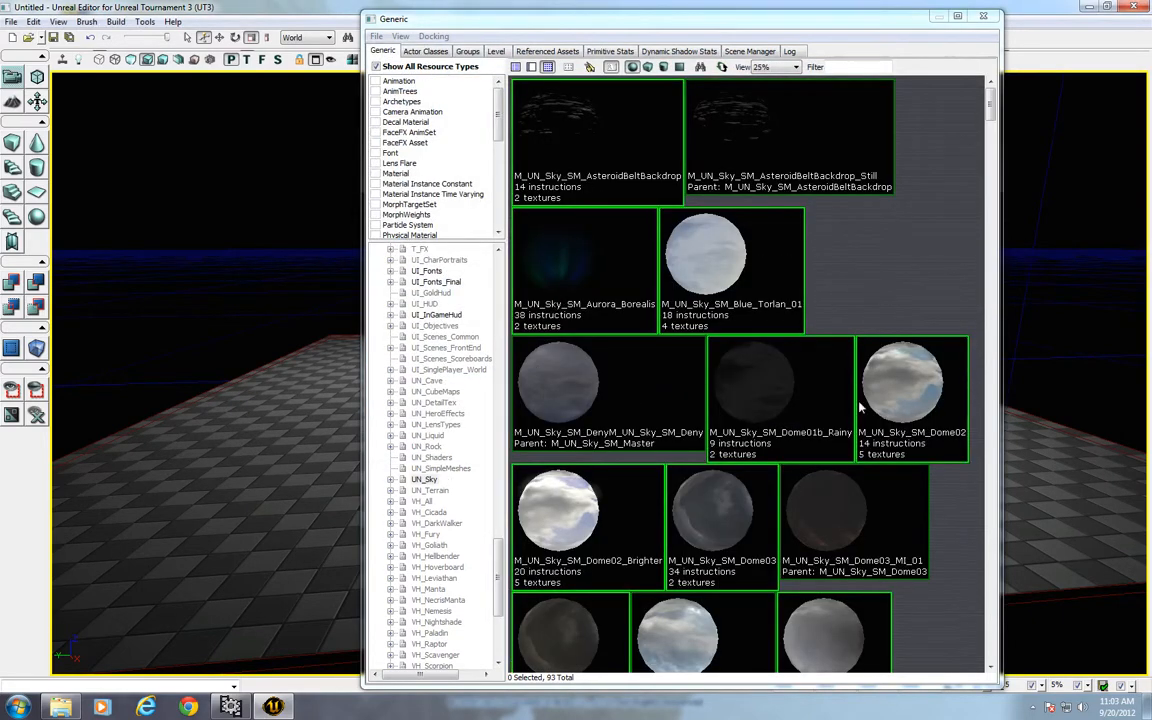
- Pick the S_UN_Sky_SM_Dome02 static mesh from the UN_Sky package and close the Generic Browser
scroll(877, 314, "down", 10)
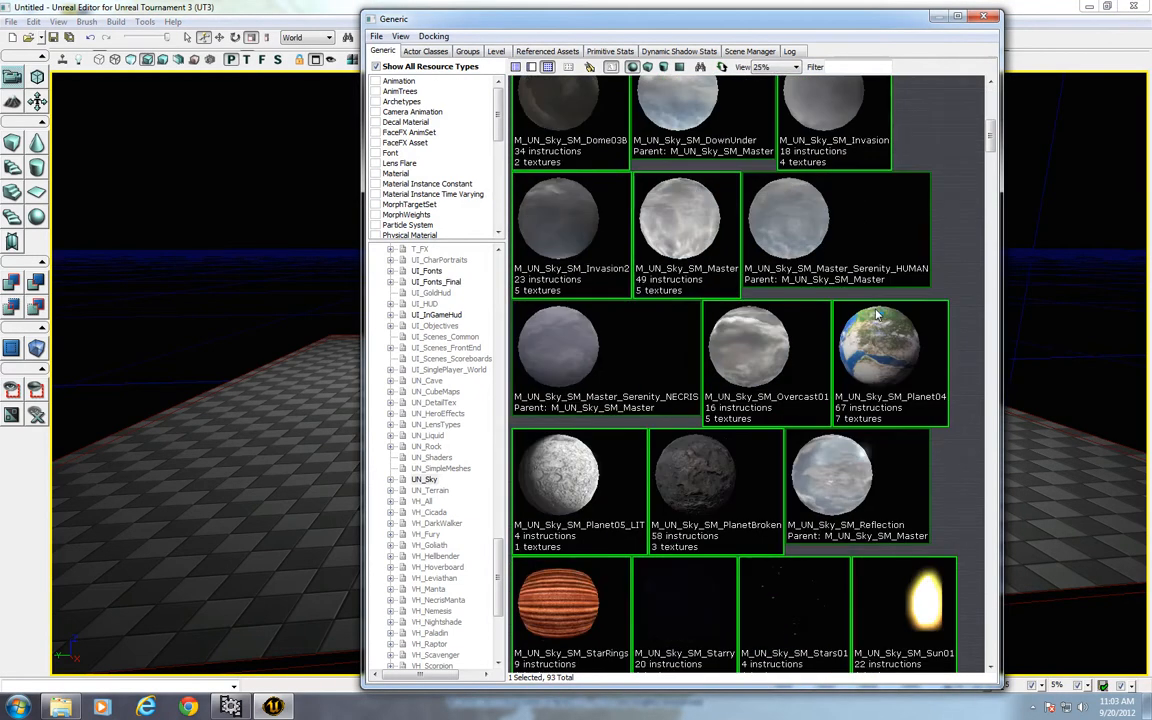
scroll(840, 330, "down", 3)
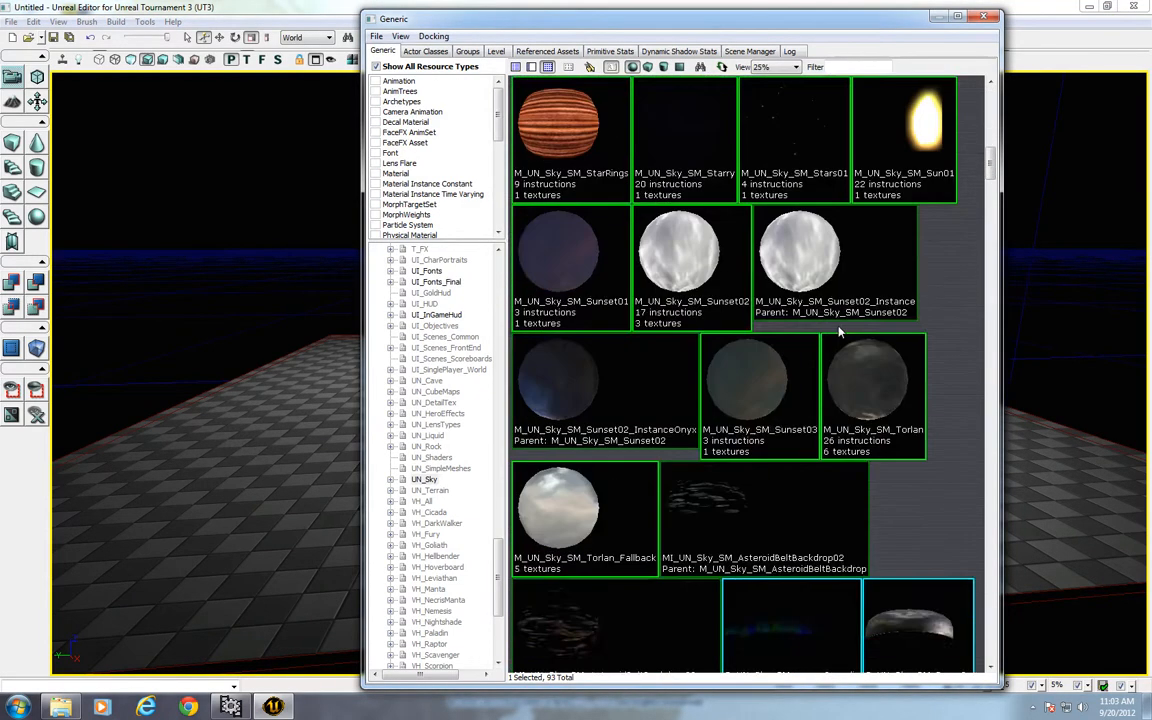
scroll(760, 300, "up", 8)
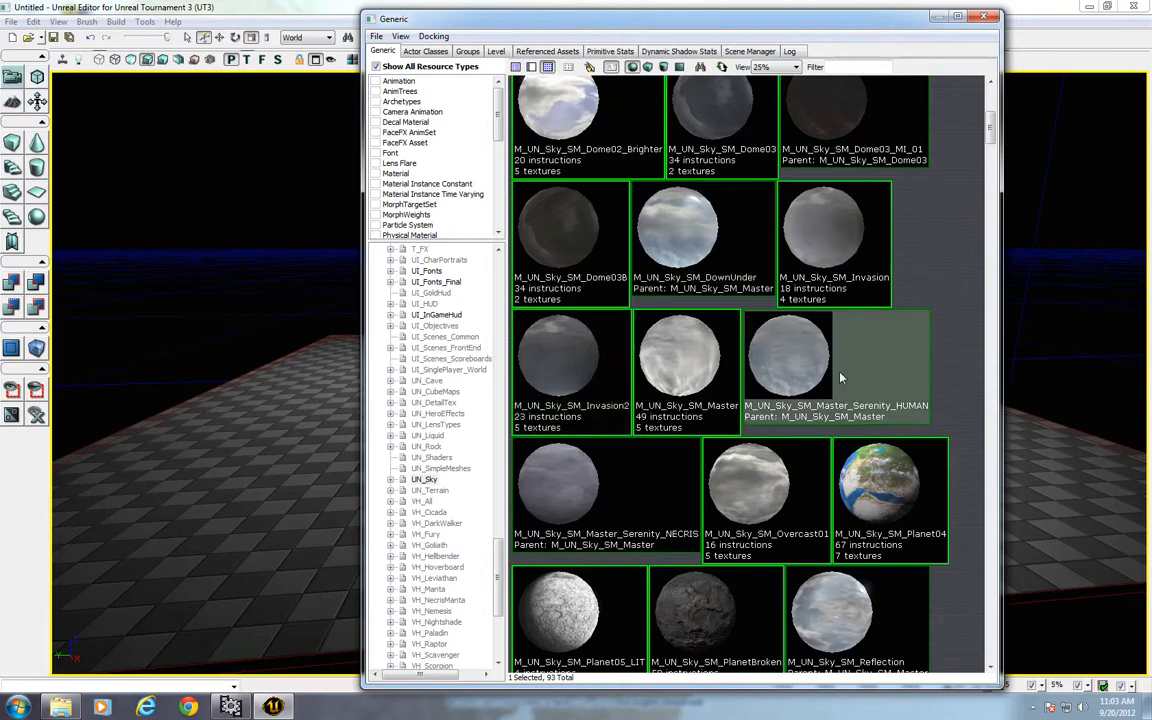
scroll(840, 380, "down", 8)
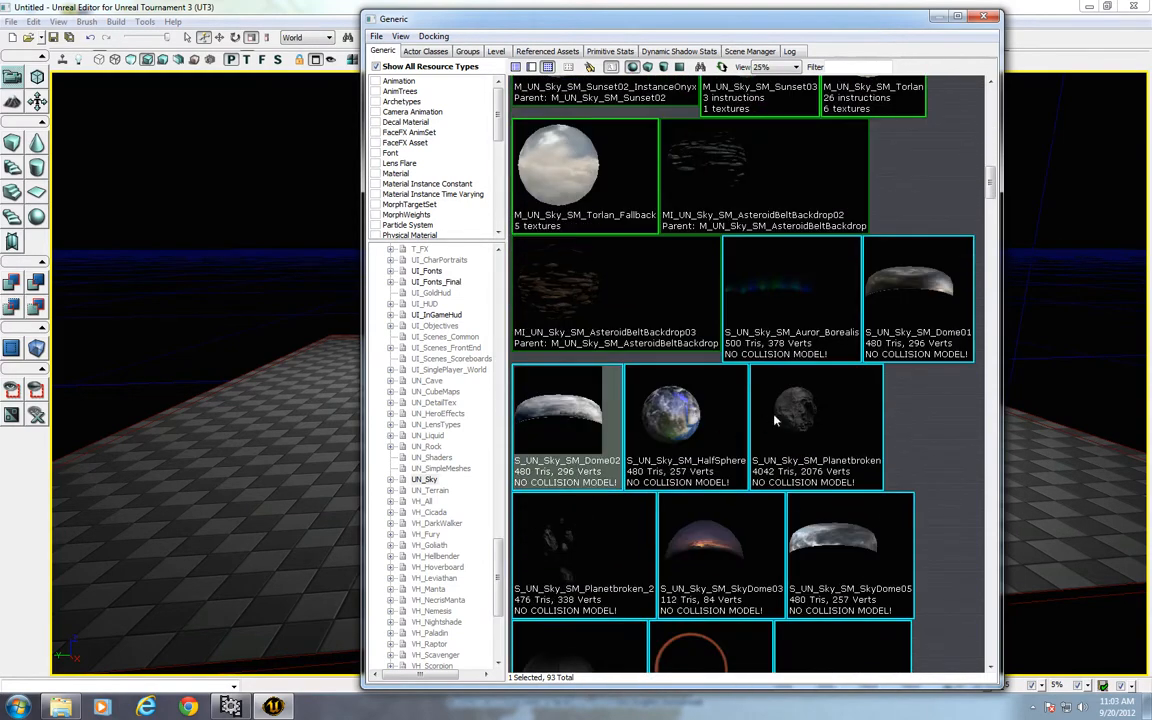
scroll(870, 485, "down", 2)
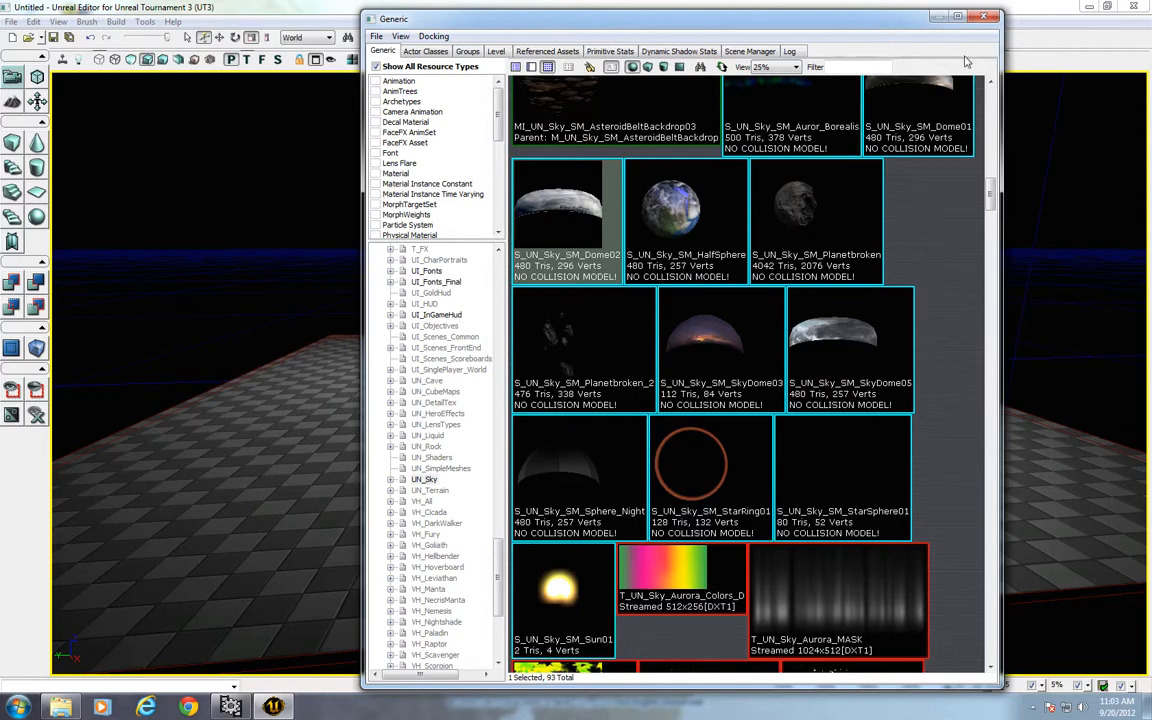
left_click(985, 18)
- Add the S_UN_Sky_SM_Dome02 static mesh on the floor as a sky dome and select it
right_click(590, 415)
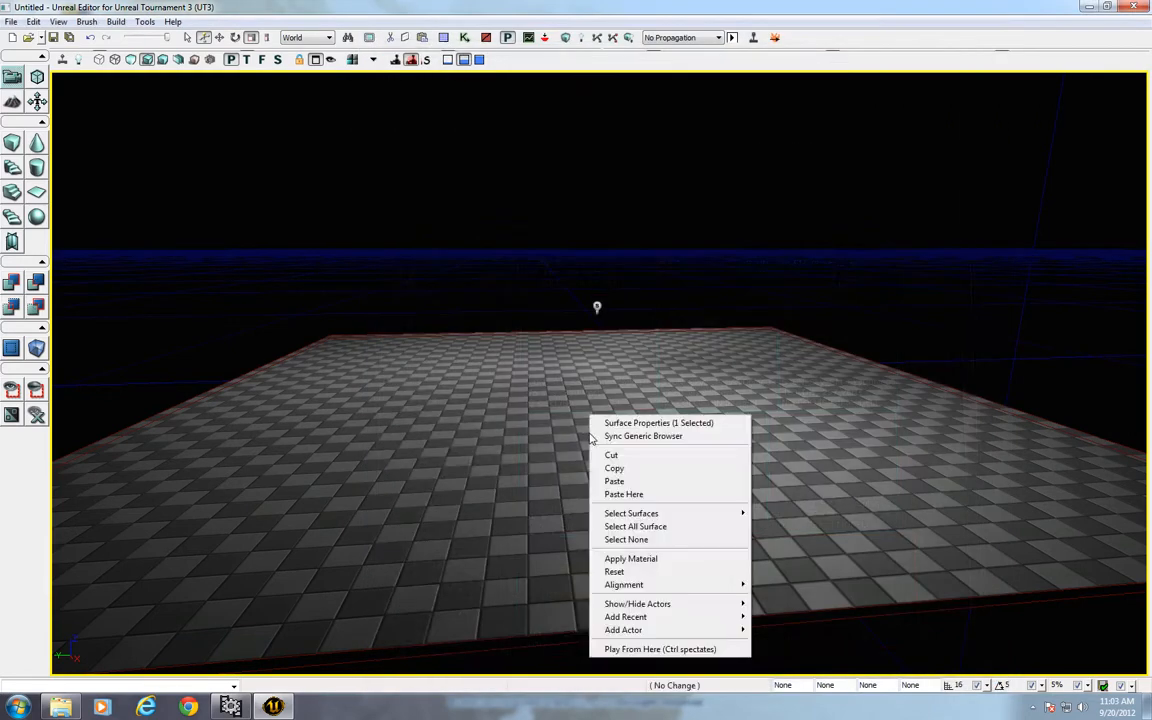
mouse_move(691, 633)
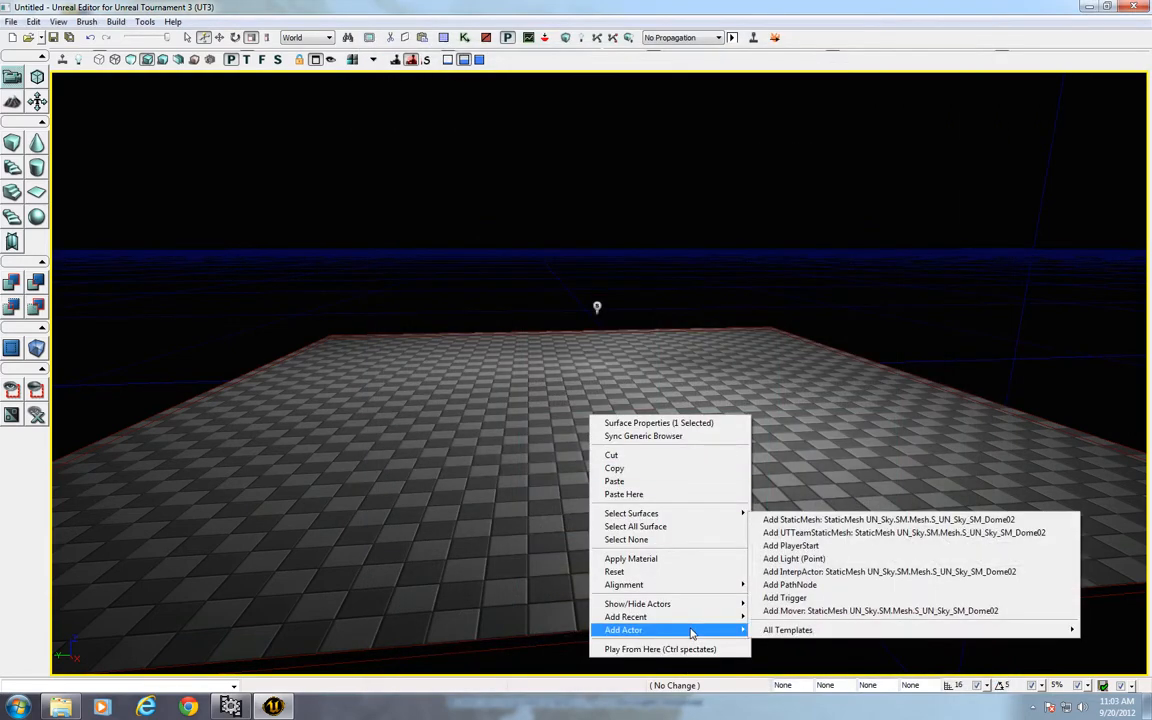
left_click(889, 520)
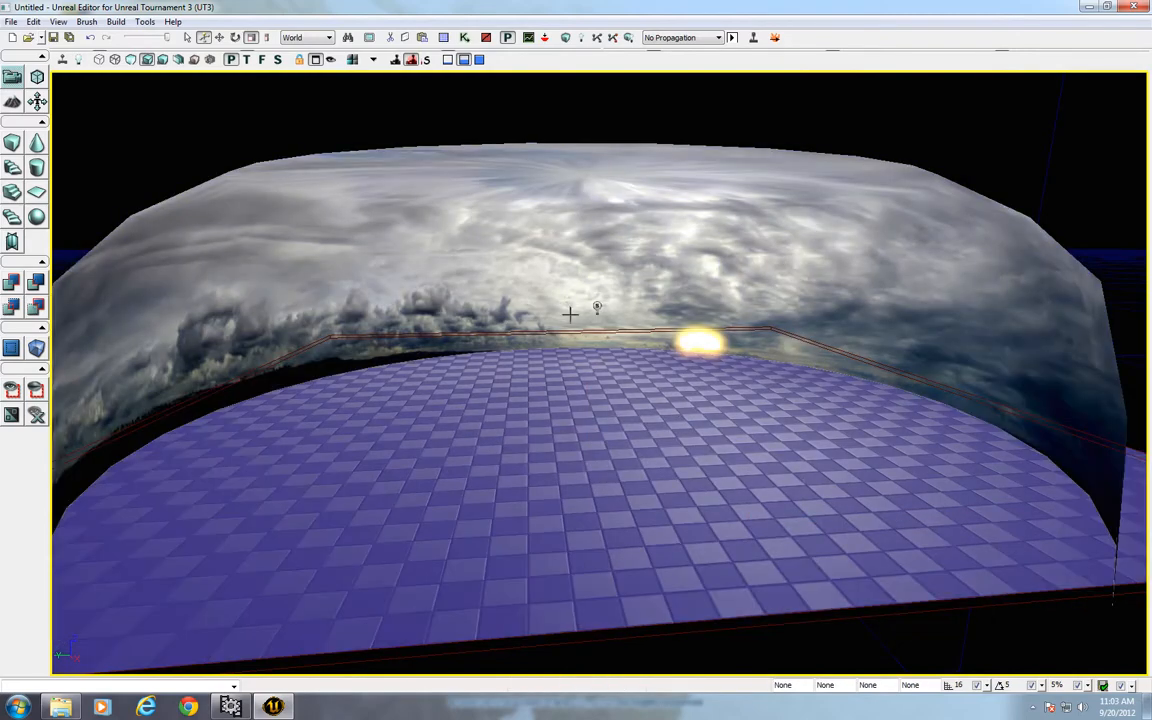
left_click(590, 279)
left_click_drag(590, 279, 460, 335)
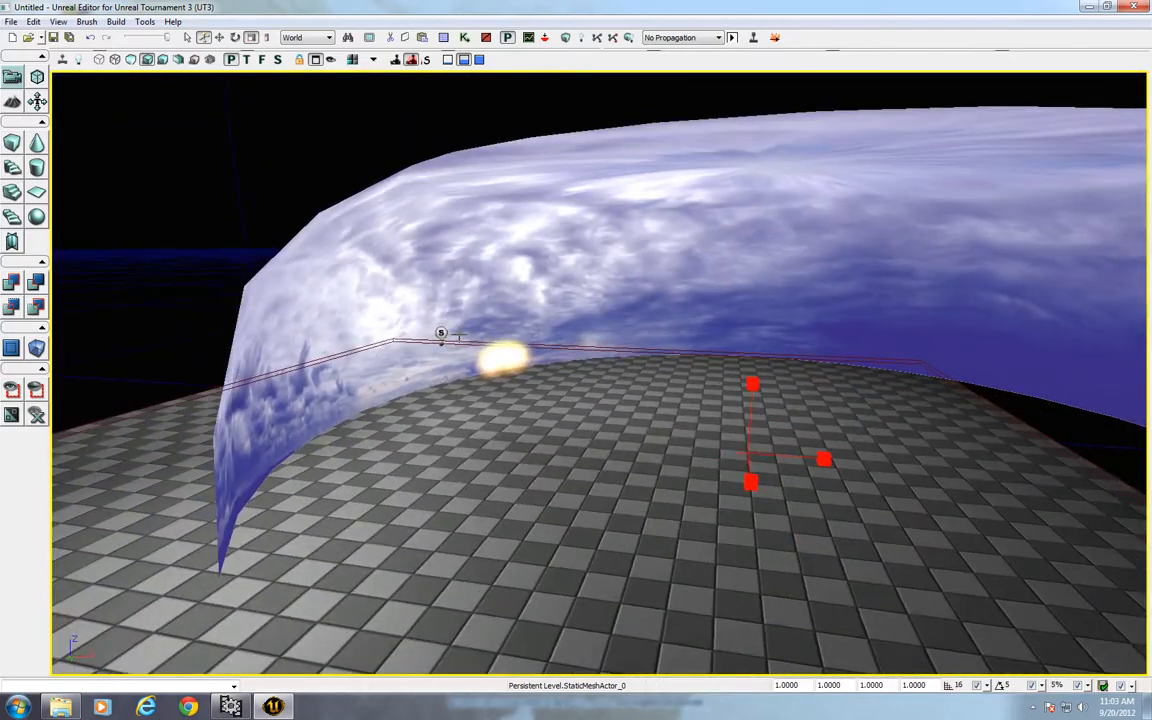
- Reopen the Generic Browser and look through packages such as FX_Gametypes and CH_Krall_Male for further assets
left_click(443, 37)
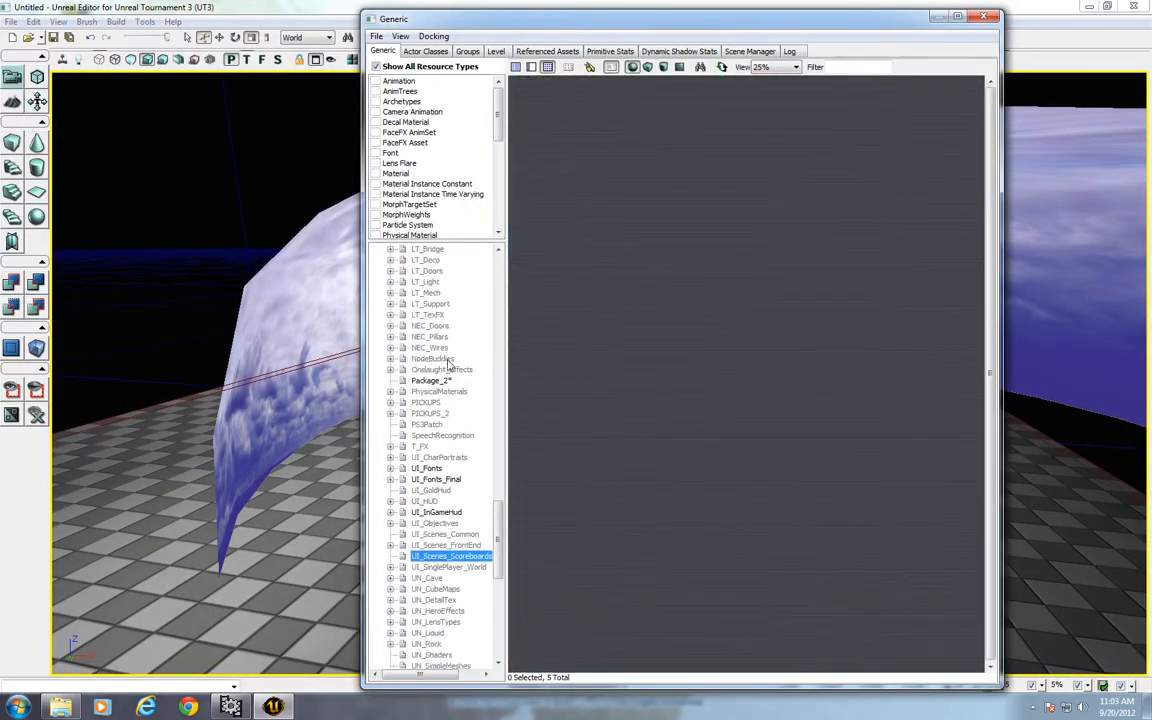
scroll(450, 369, "up", 7)
scroll(450, 375, "down", 8)
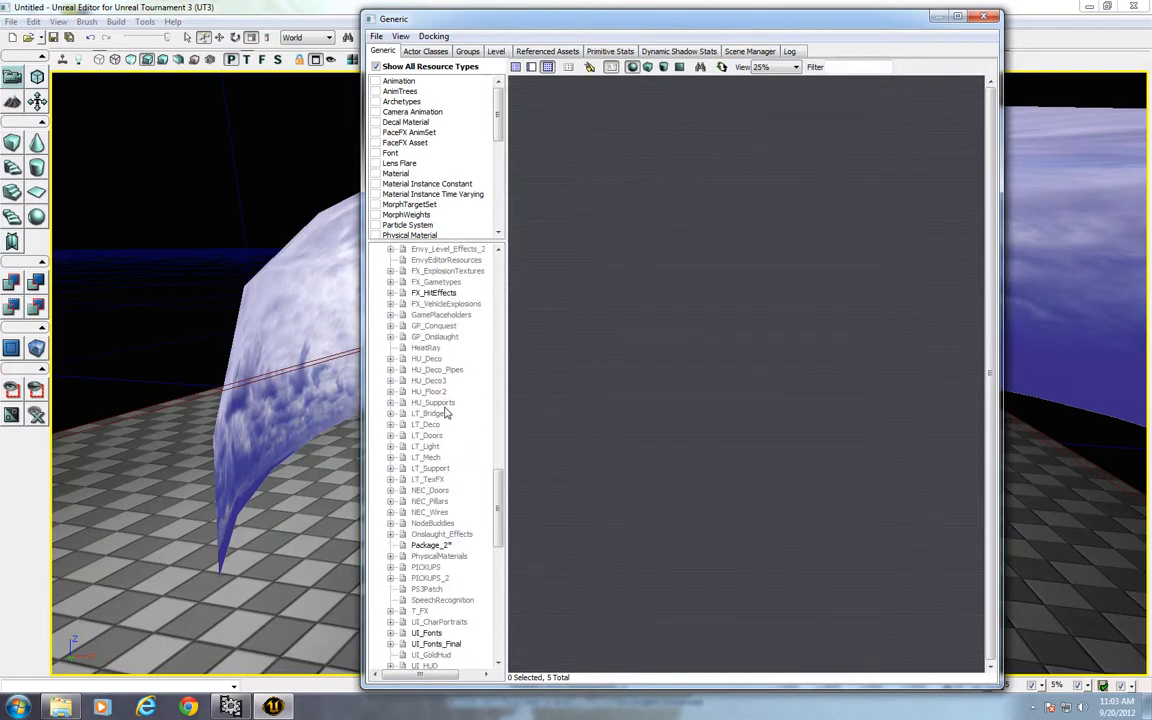
scroll(445, 405, "up", 2)
left_click(440, 347)
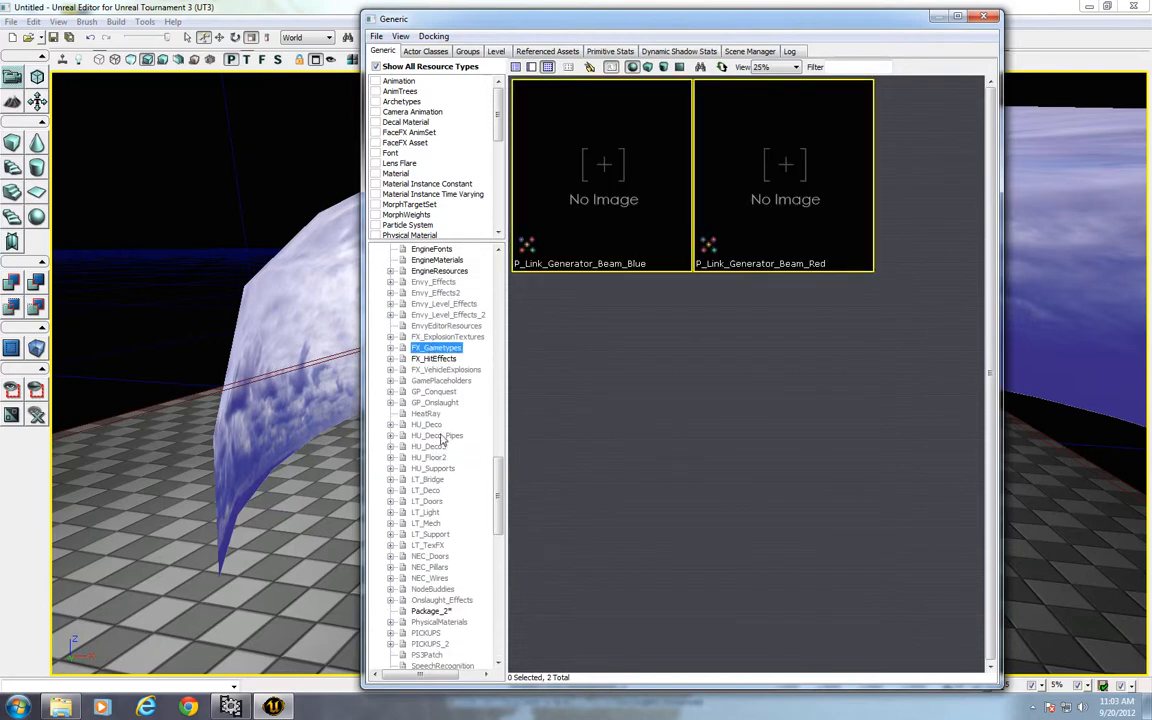
scroll(441, 440, "up", 5)
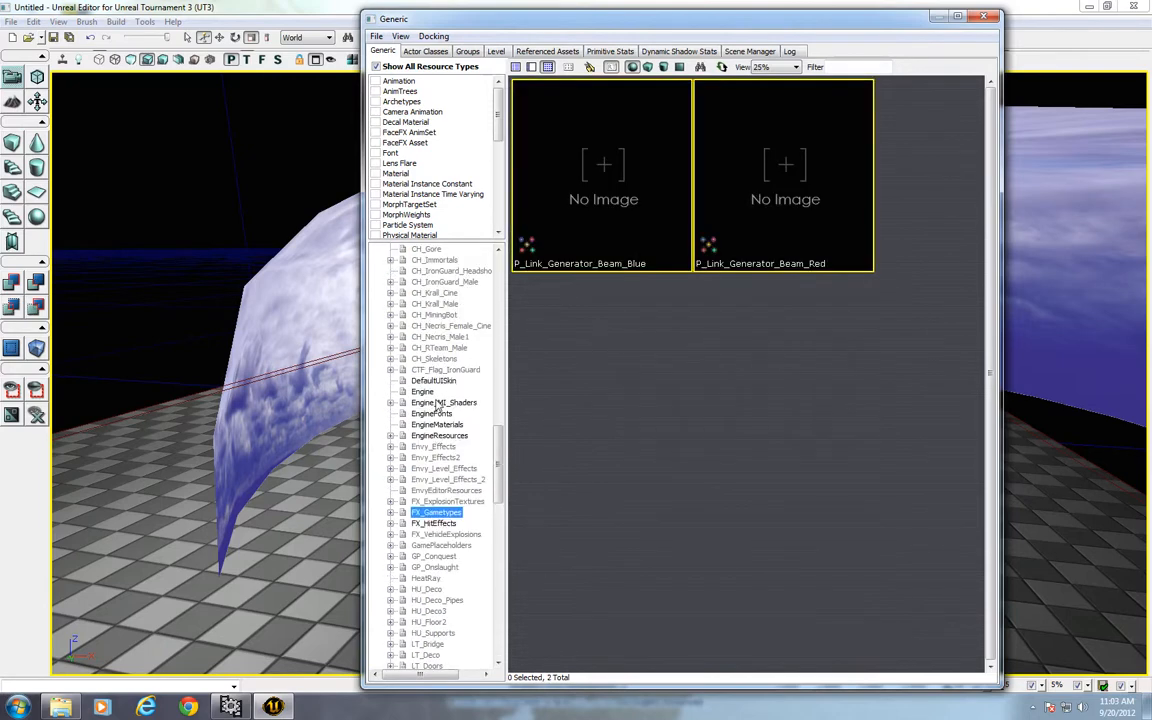
left_click(452, 303)
scroll(455, 303, "up", 4)
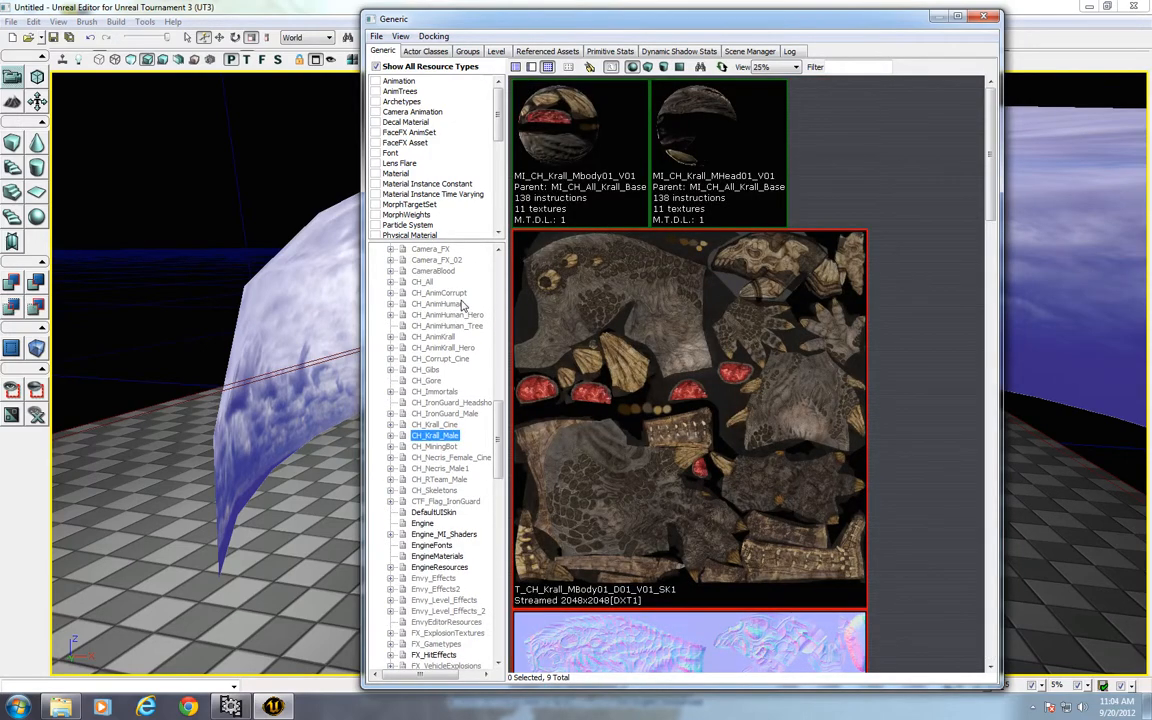
- Select the ImportMesh_Human_Male mesh in the CH_AnimHuman package and move the browser window aside to uncover the floor
left_click(455, 304)
left_click(585, 153)
left_click_drag(875, 28, 1093, 19)
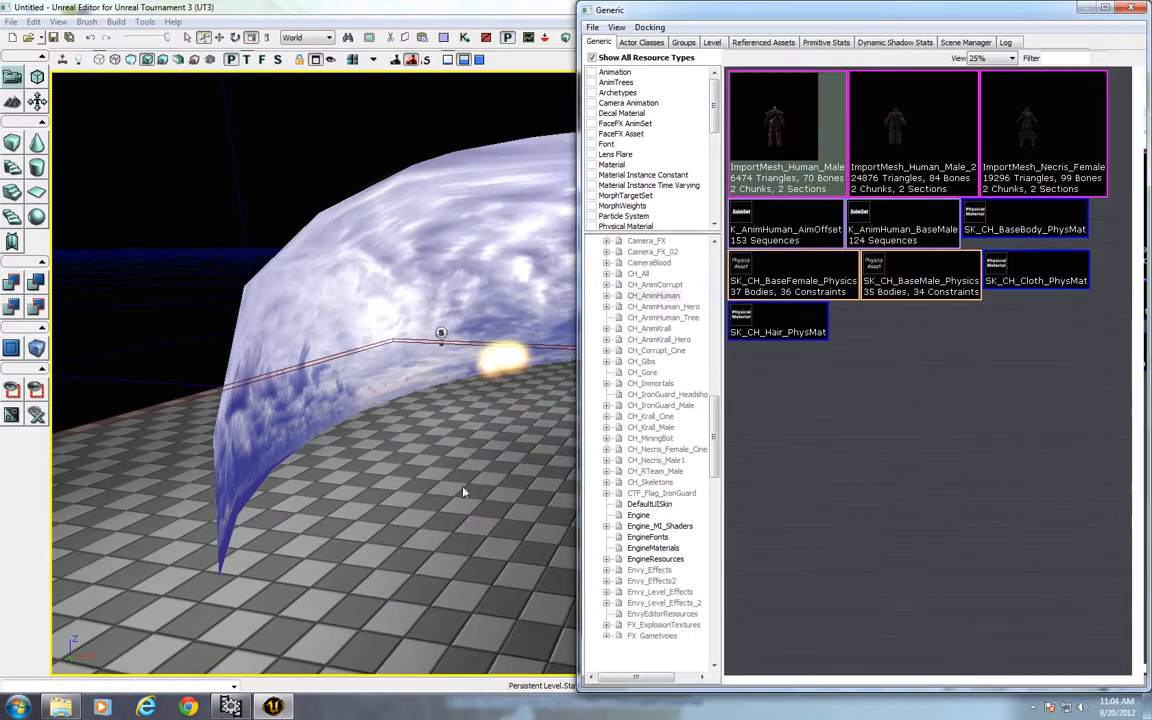
- Add the selected ImportMesh_Human_Male skeletal mesh as an actor on the checkered floor
right_click(392, 440)
mouse_move(470, 665)
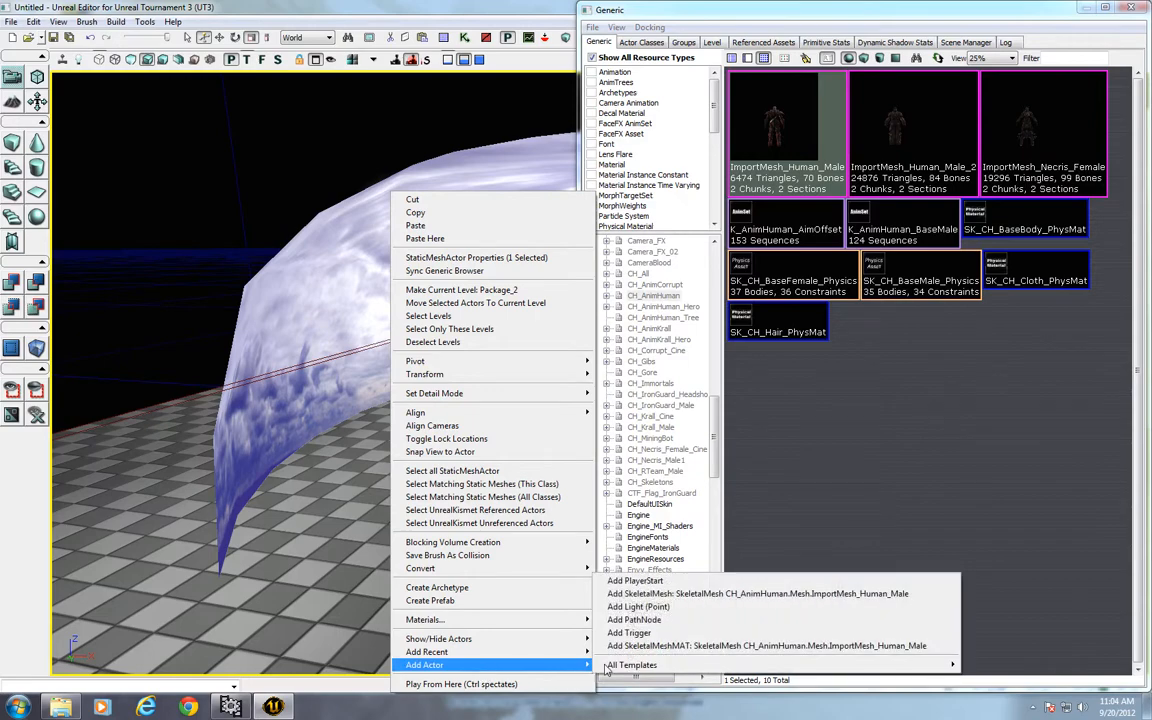
left_click(705, 594)
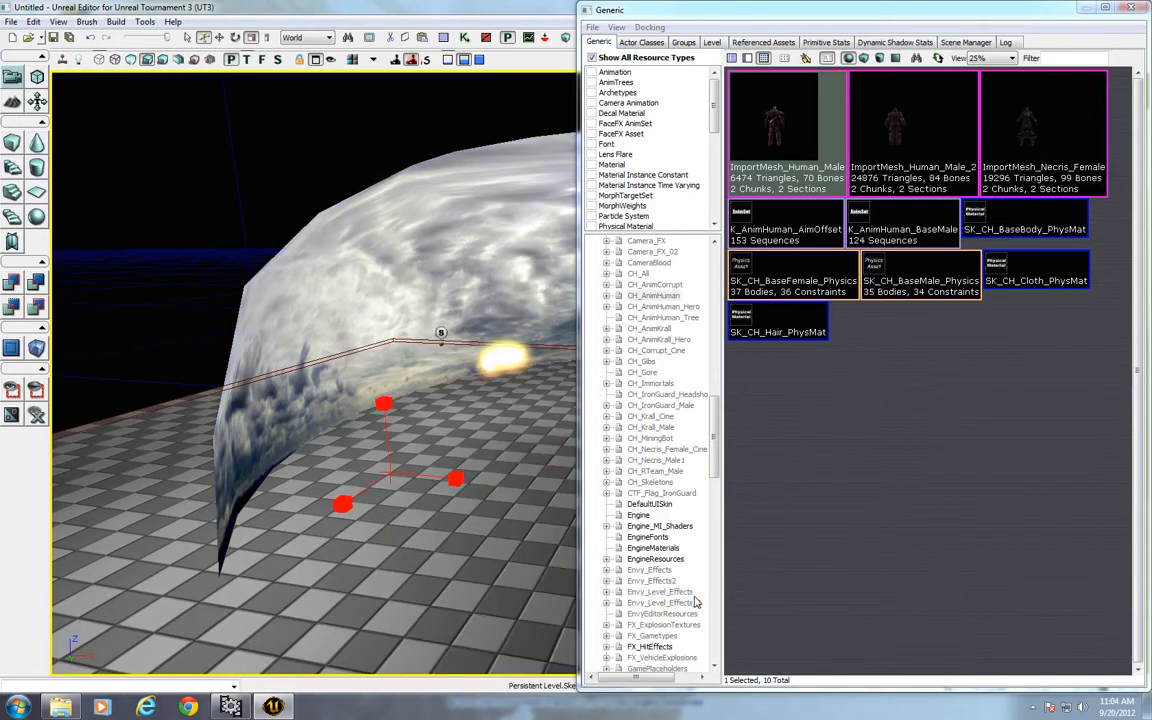
left_click_drag(420, 450, 410, 300)
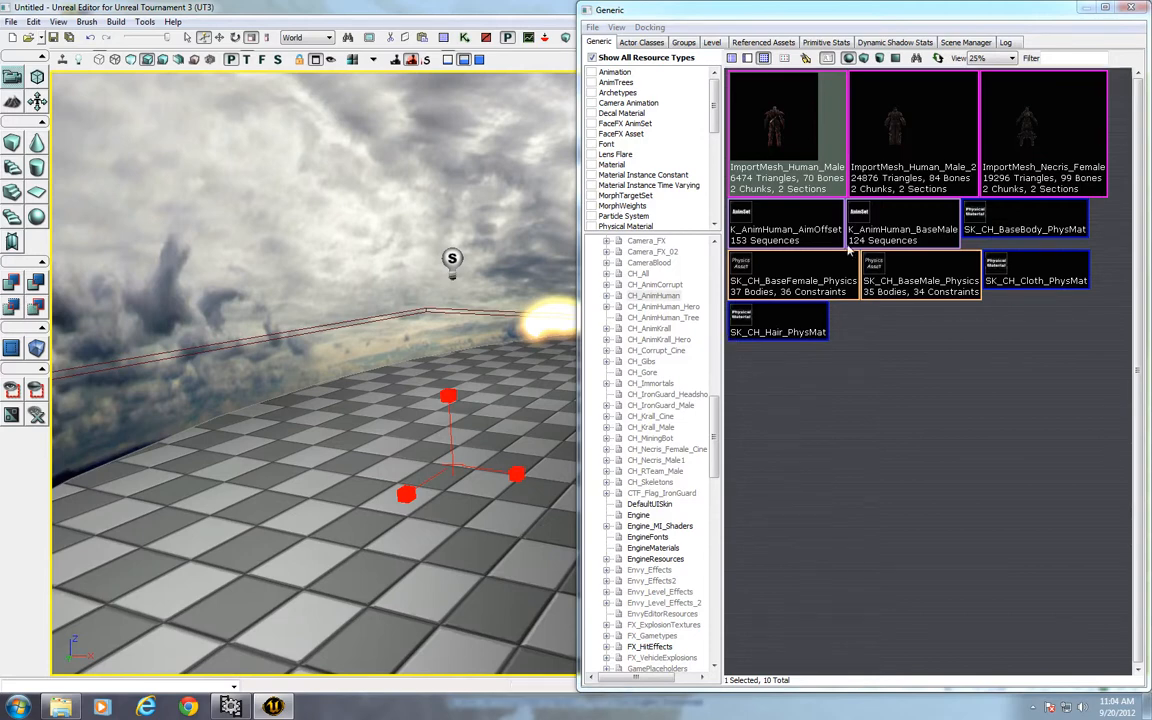
right_click(470, 490)
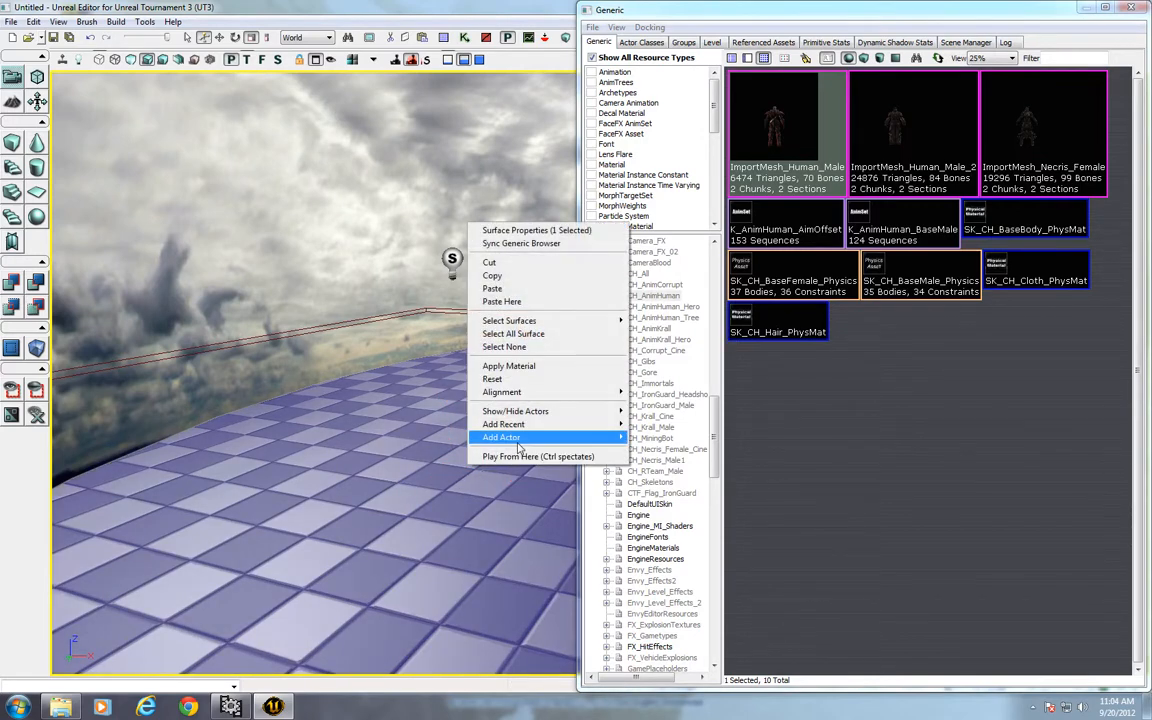
mouse_move(505, 438)
left_click(690, 451)
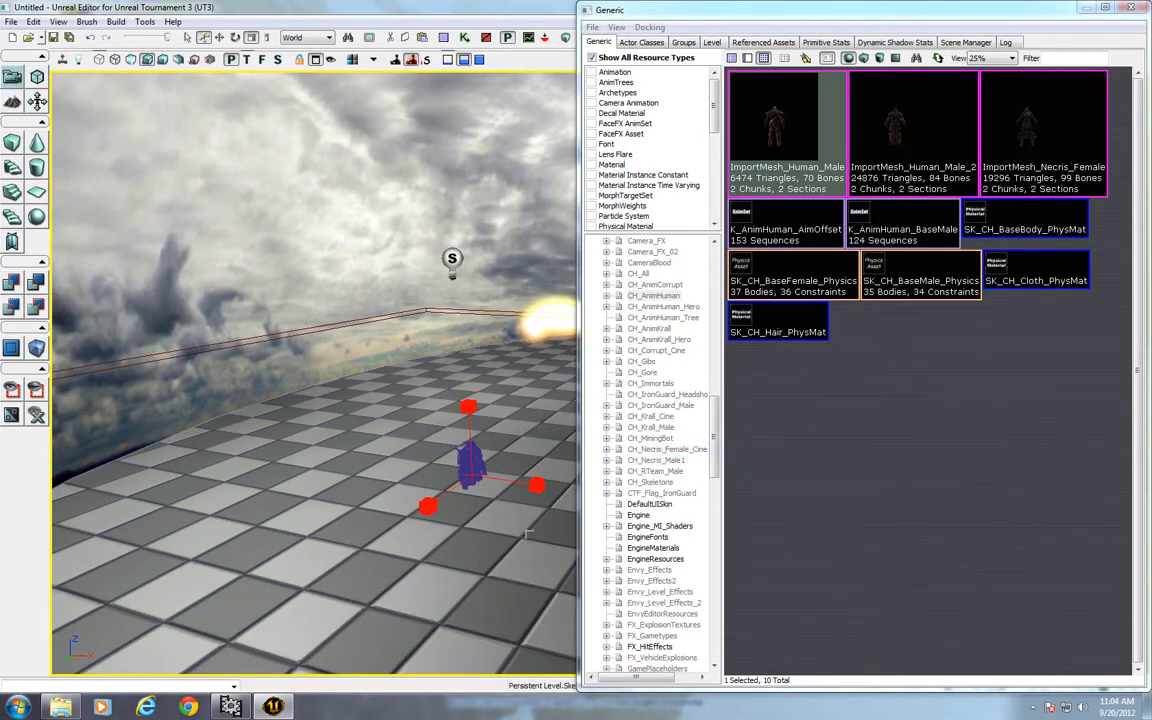
- Raise the human mesh vertically so it stands on the floor and close the Generic Browser
key("space")
left_click_drag(468, 411, 465, 341)
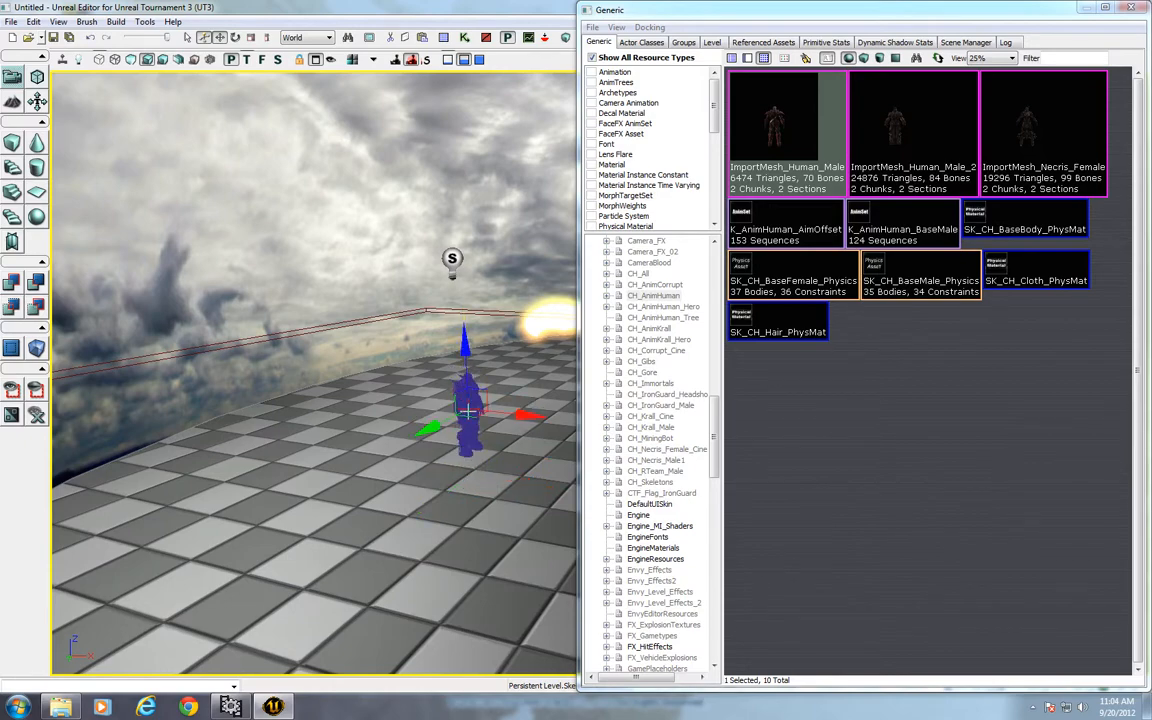
left_click_drag(468, 411, 468, 438)
right_click_drag(518, 436, 538, 436)
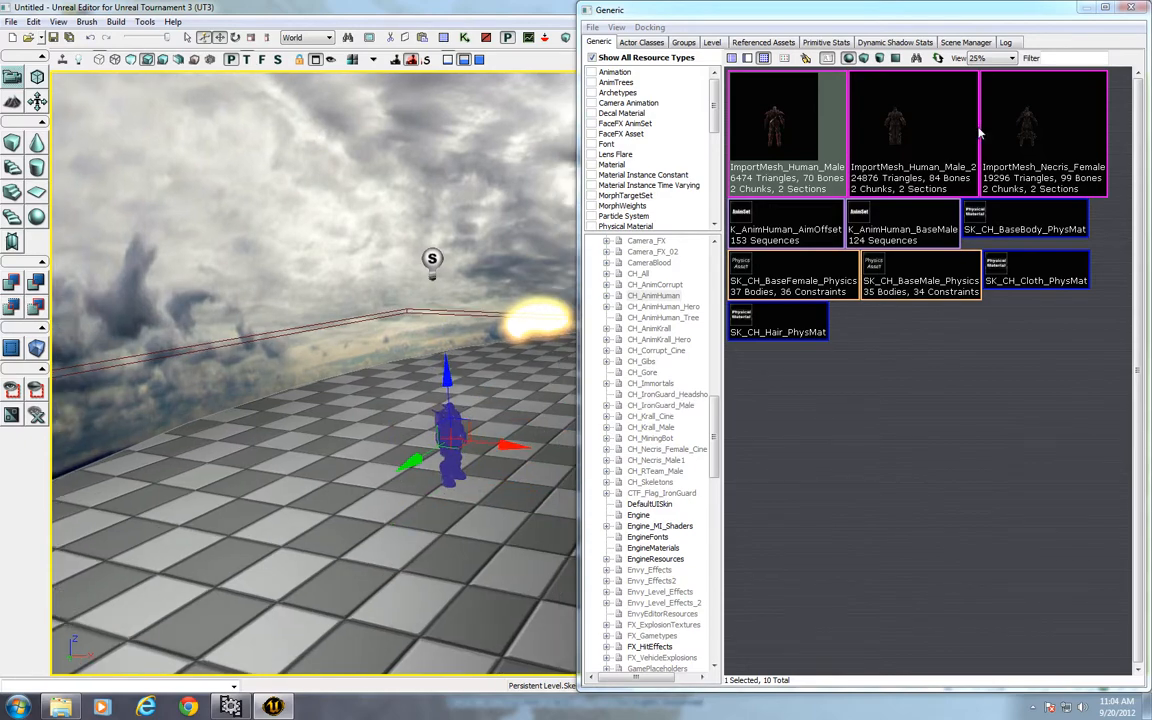
left_click(1143, 7)
- Select the sky dome mesh and scale it up uniformly to about 5.23 times its size
right_click_drag(750, 483, 950, 430)
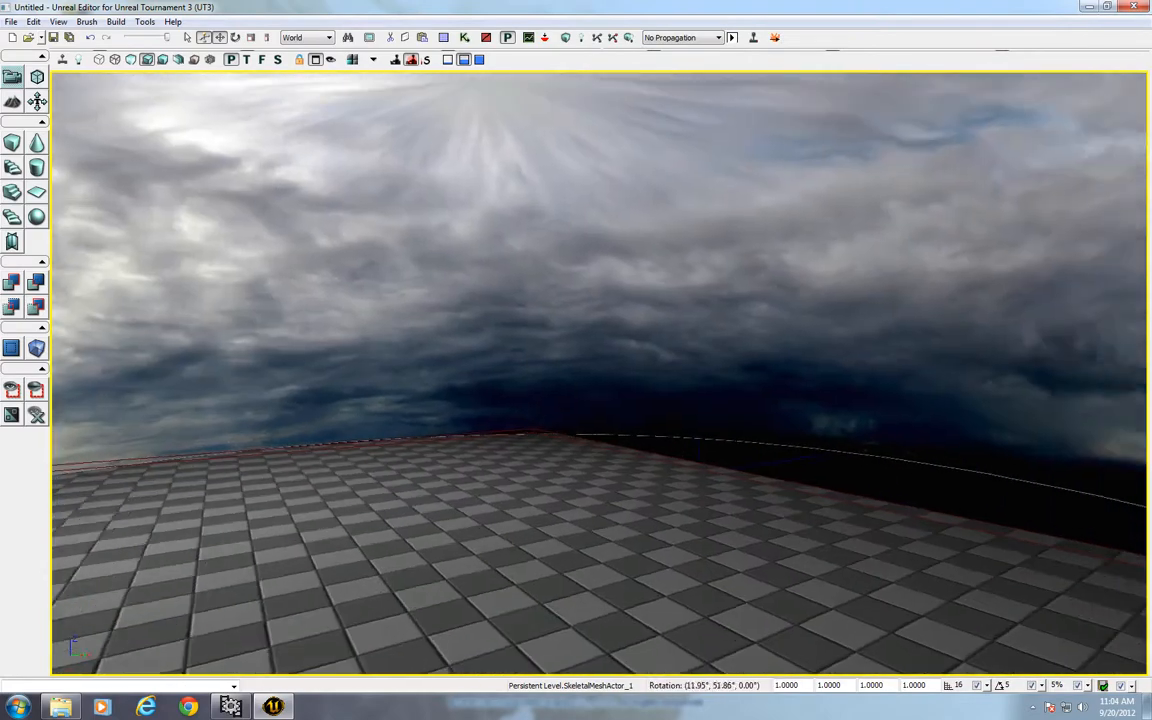
right_click_drag(600, 373, 400, 400)
left_click_drag(600, 373, 595, 600)
mouse_move(725, 509)
left_mouse_down()
mouse_move(745, 420)
mouse_move(745, 509)
left_mouse_up()
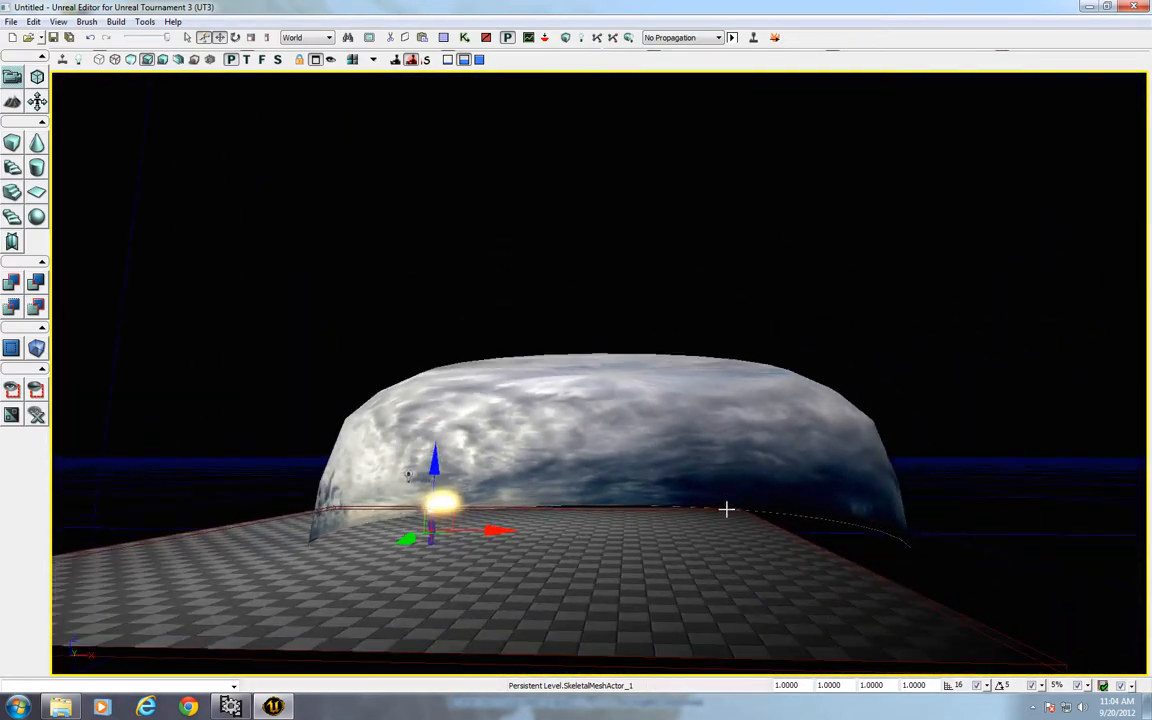
right_click_drag(725, 509, 640, 610)
left_click_drag(725, 509, 727, 400)
left_click(693, 334)
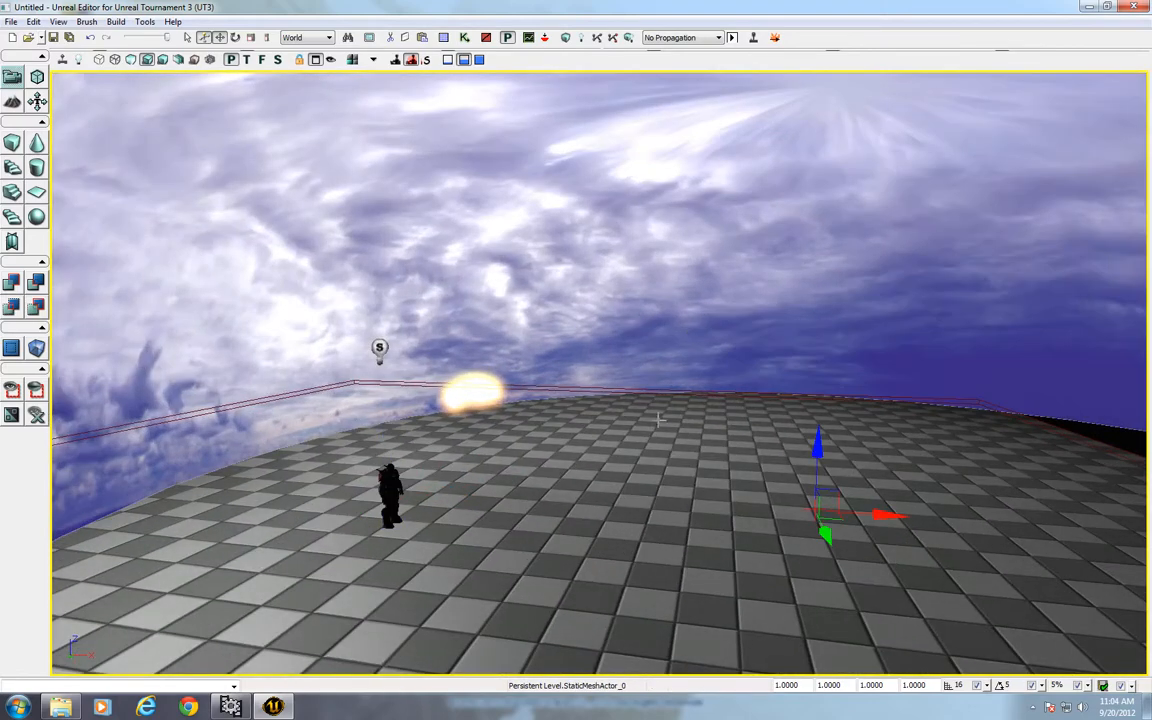
left_click_drag(645, 403, 640, 540)
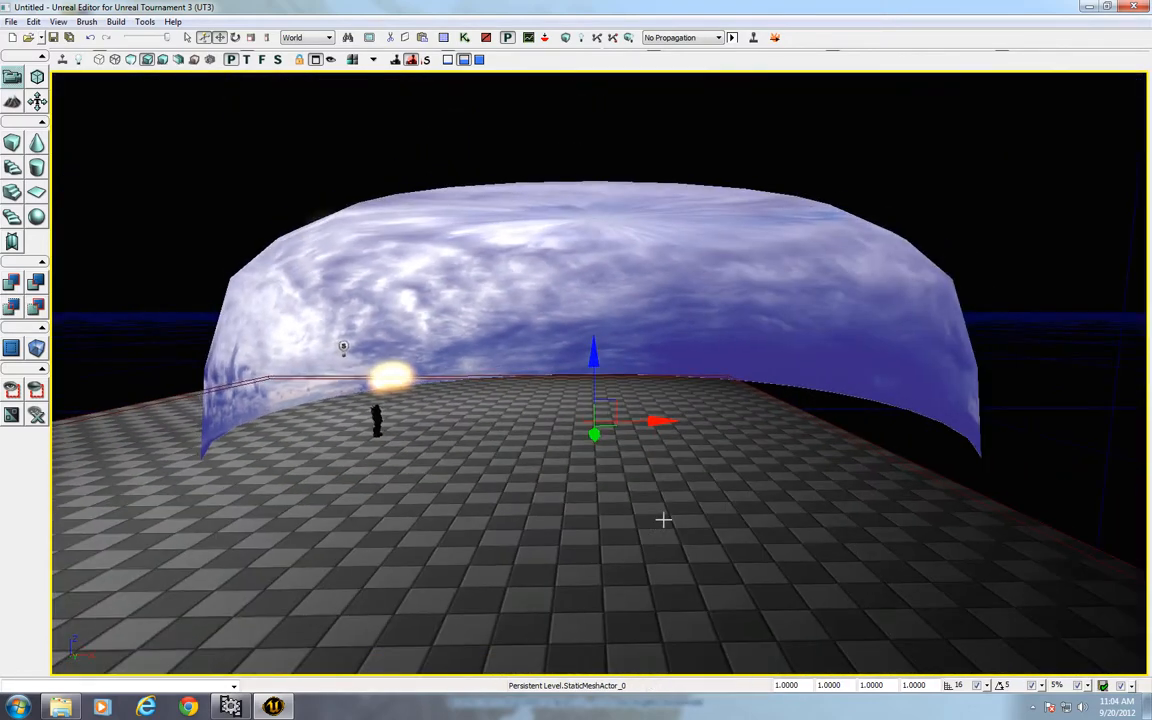
key("space")
key("space")
left_click_drag(664, 421, 900, 415)
- Select the enlarged sky dome and lower it so its rim comes down near the level of the floor
left_click(573, 527)
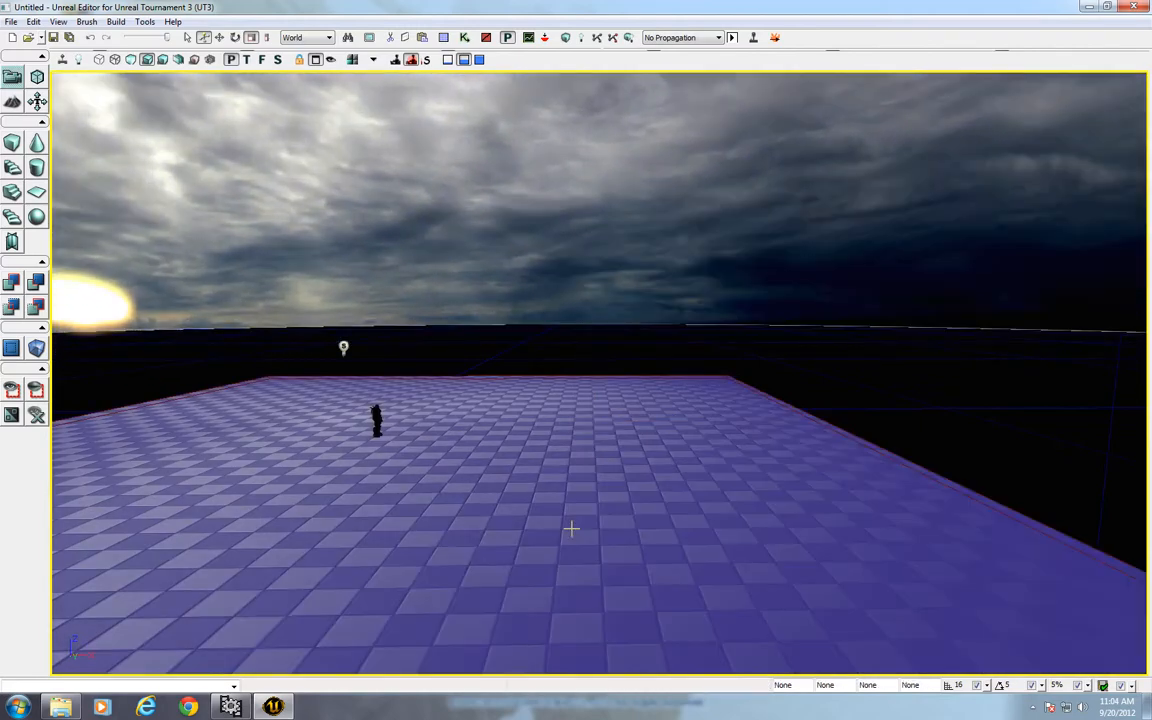
left_click(617, 252)
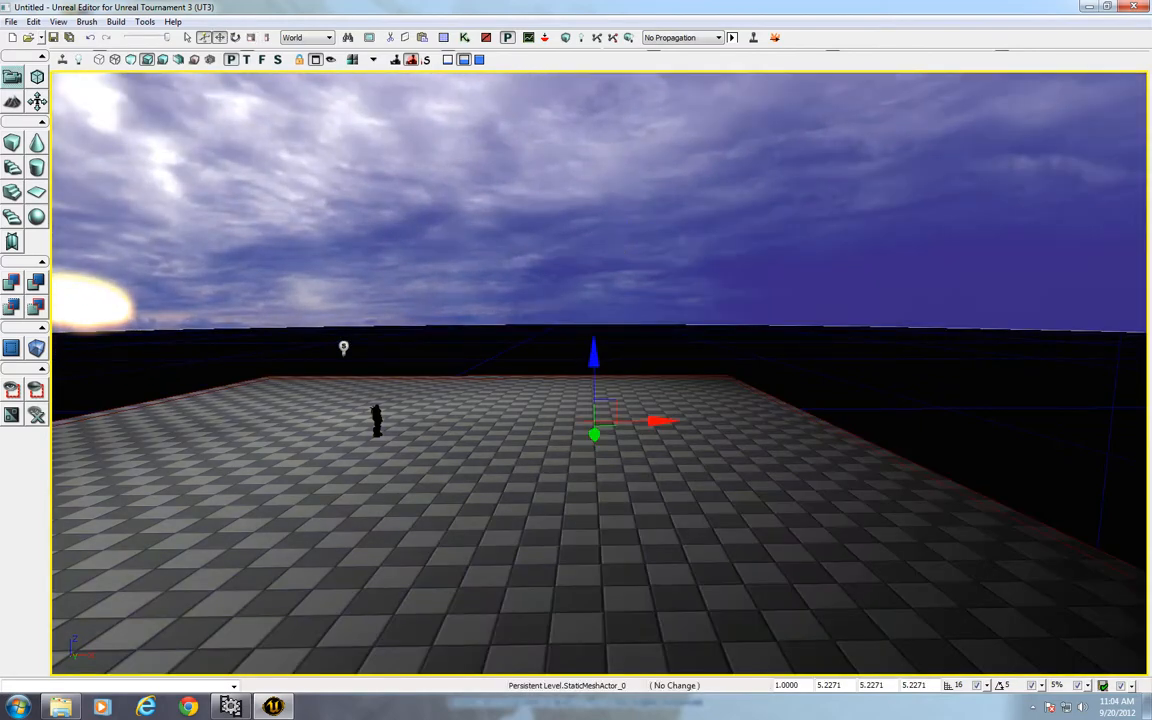
left_click_drag(617, 252, 593, 515)
left_click(573, 450)
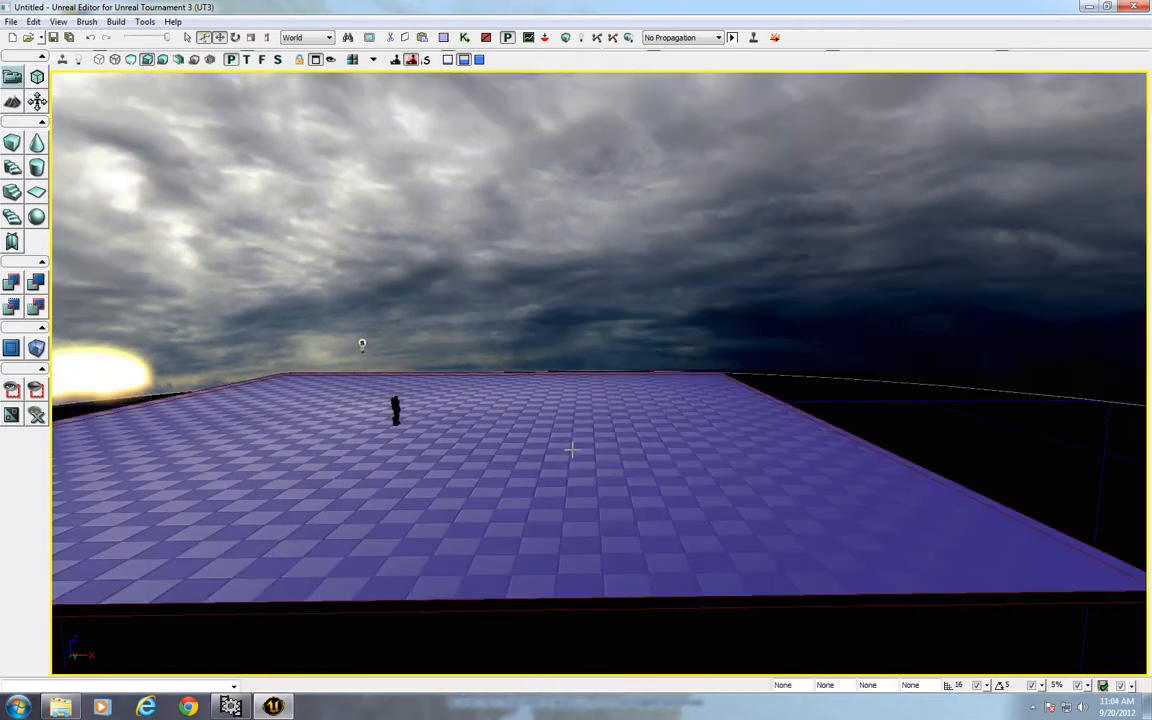
left_click_drag(573, 450, 340, 560)
left_click(640, 200)
- Build the whole map, playtest it in the in-editor game by walking to the floor's edge, and quit the game
left_click(626, 38)
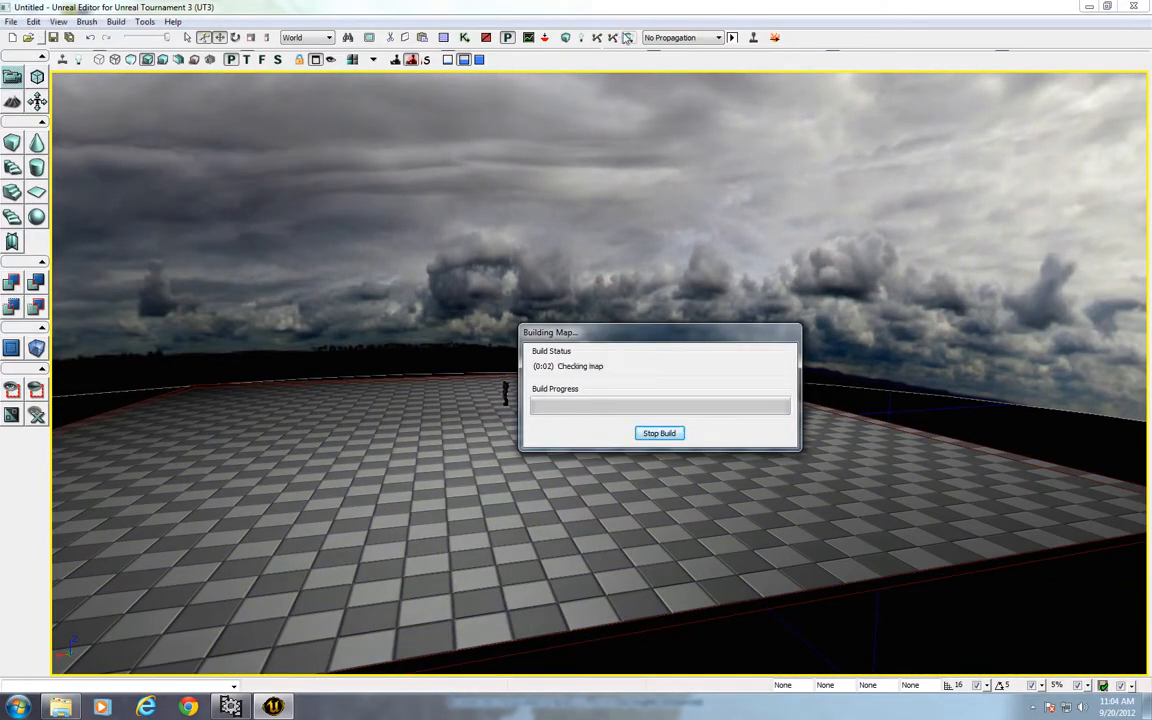
left_click(936, 307)
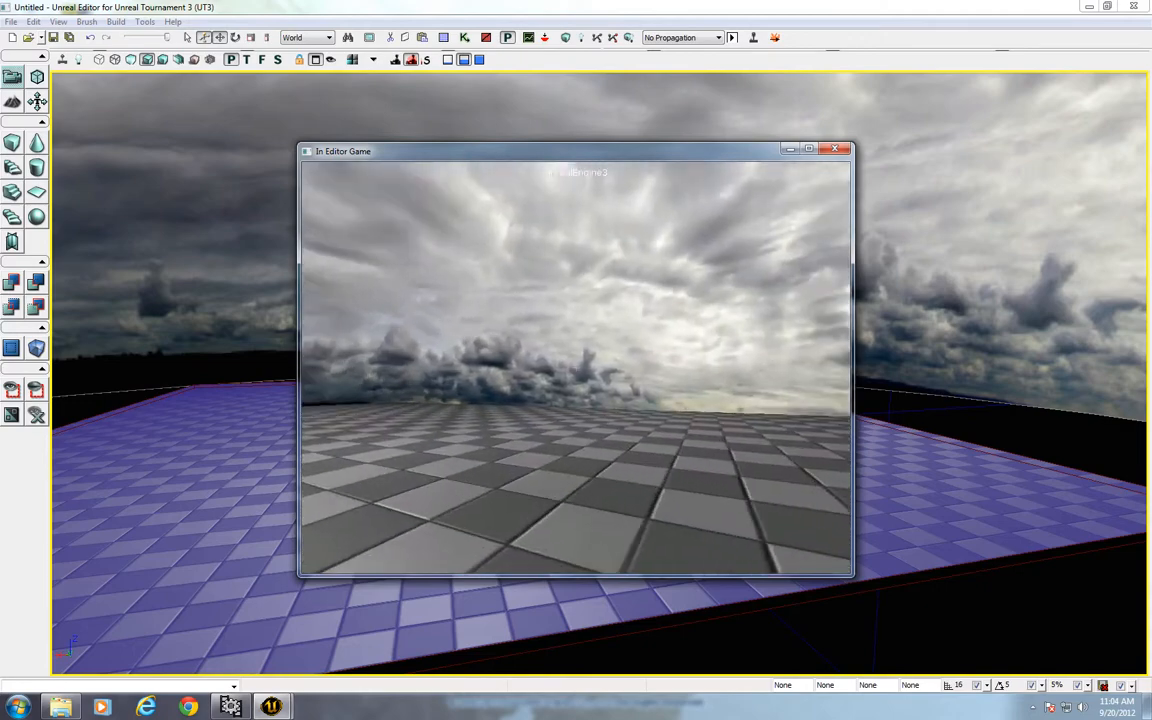
key("w")
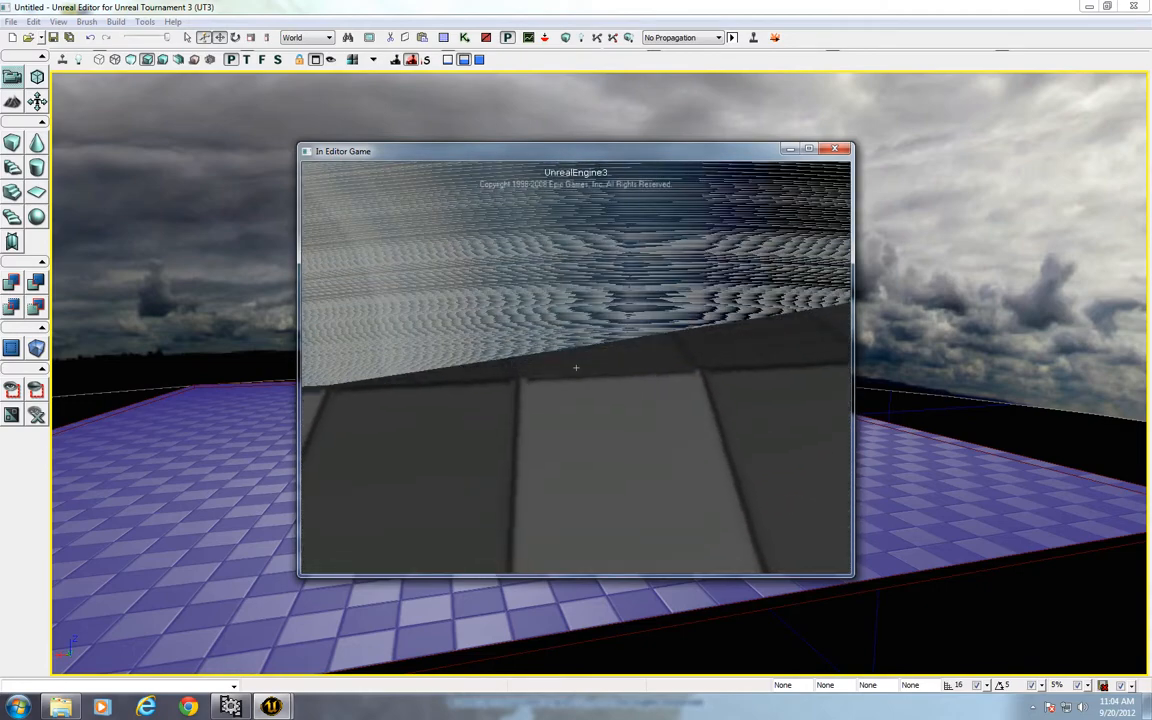
key("w")
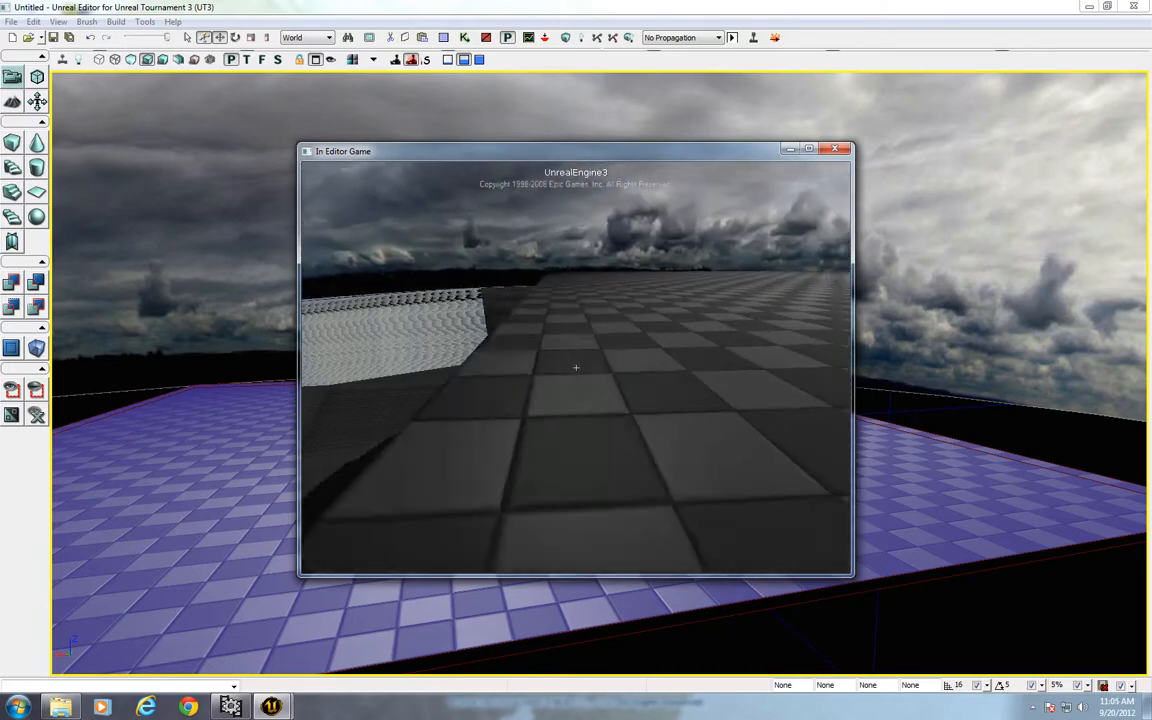
key("Escape")
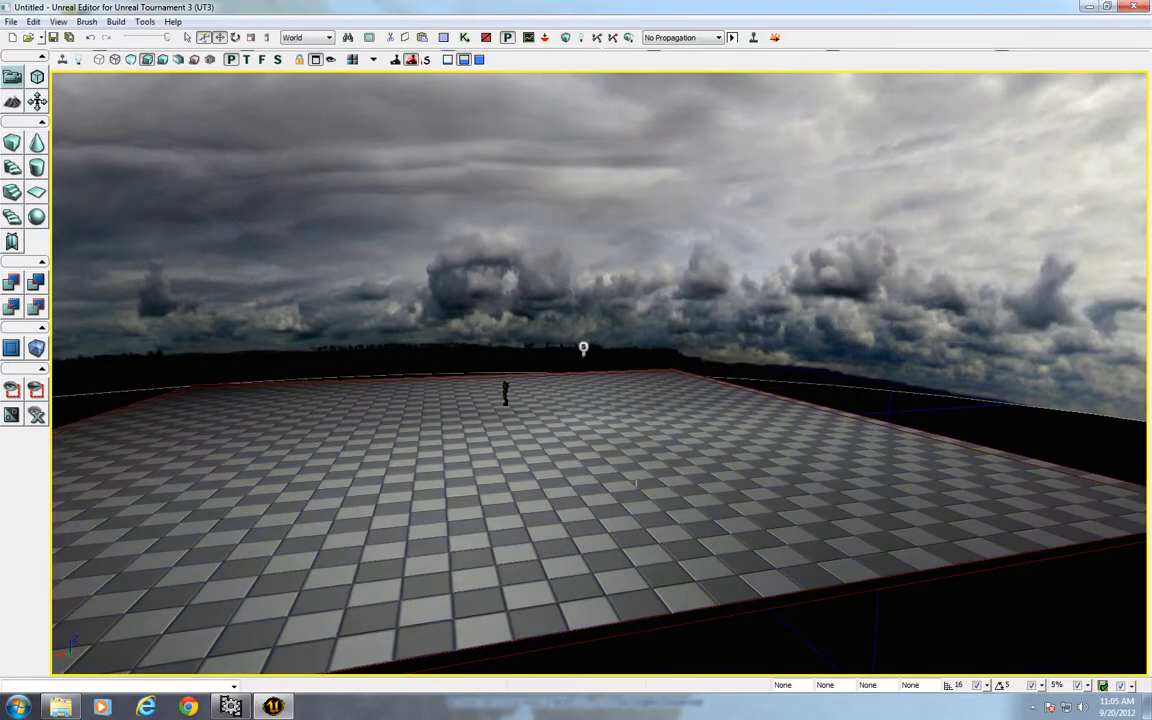
- Return to the four-viewport layout and select the red builder brush in the Top view
right_click_drag(683, 451, 636, 479)
scroll(636, 479, "up", 5)
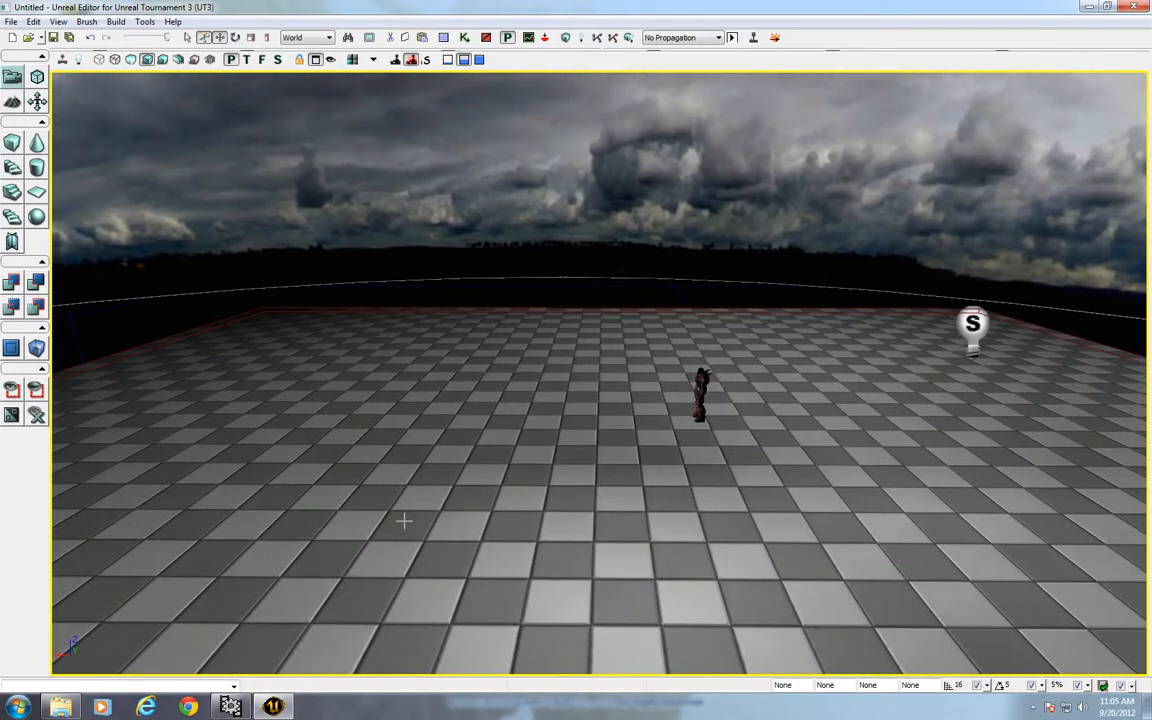
scroll(404, 521, "down", 10)
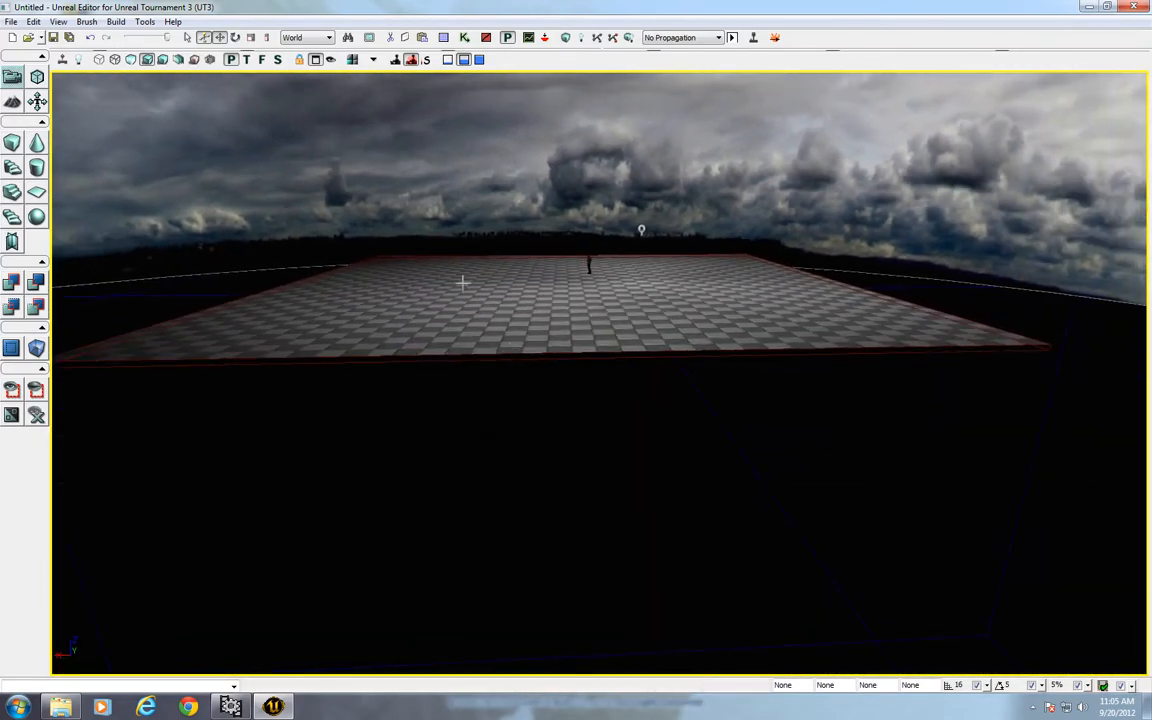
left_click(320, 59)
left_click(463, 260)
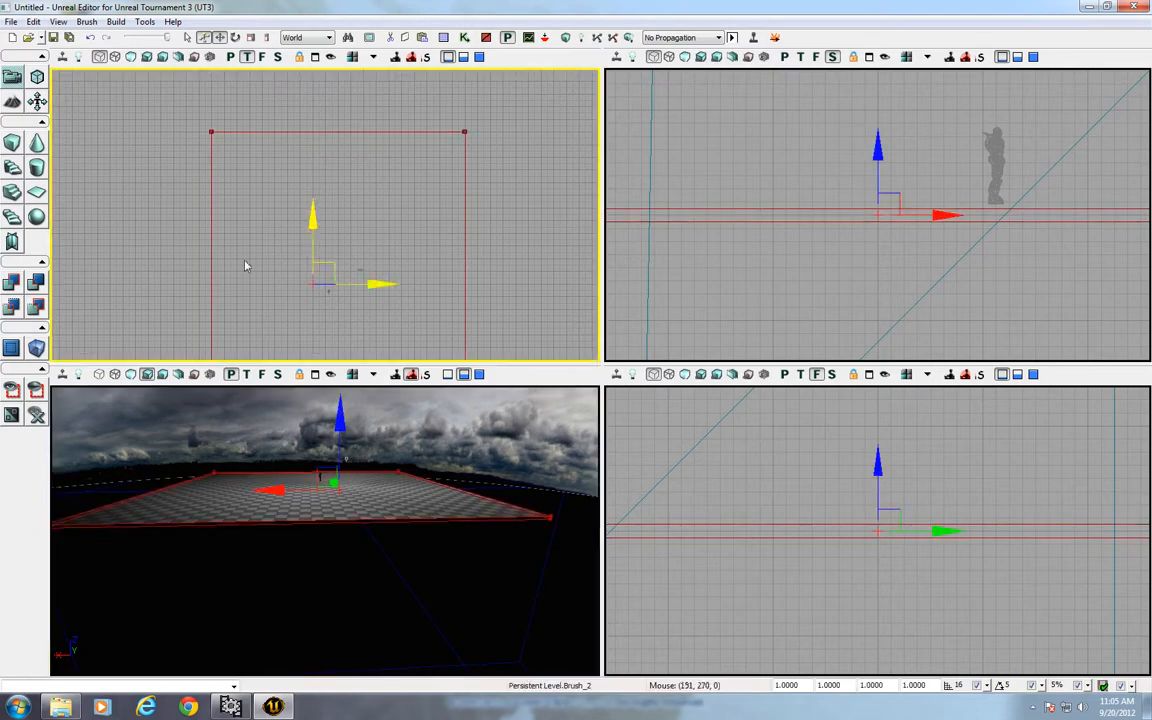
- Rebuild the builder brush as a cube with X 2048, Y 2048 and Z 16, then close the brush builder
left_click(12, 143)
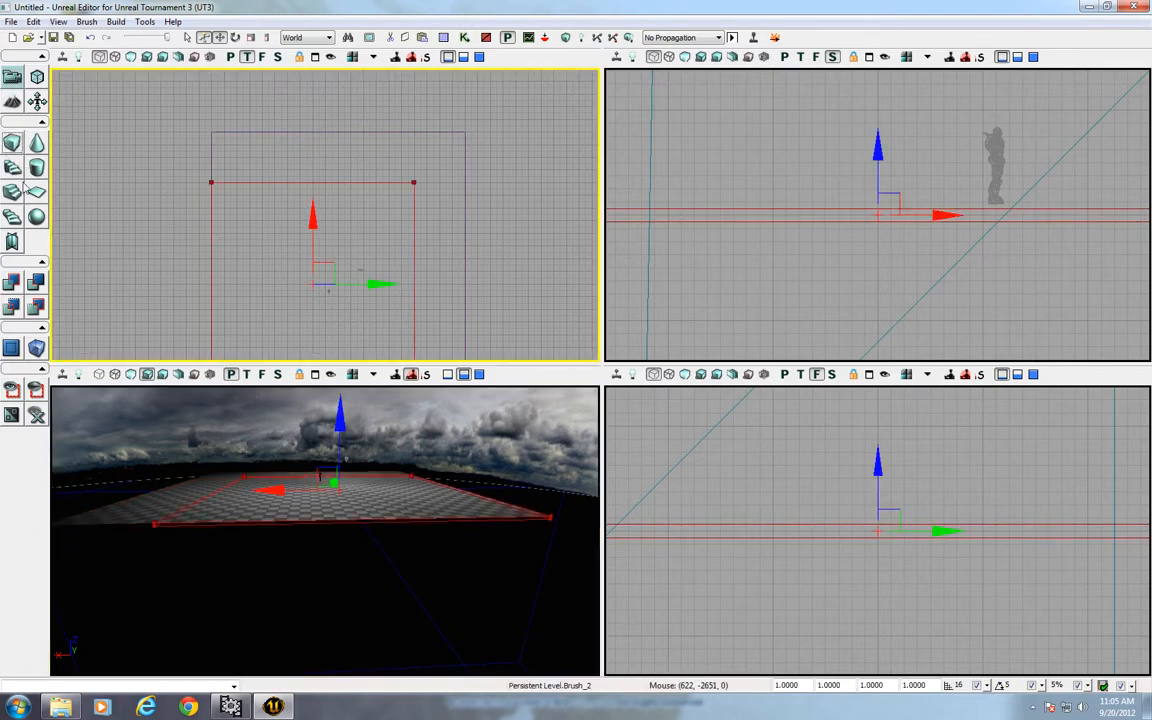
right_click(12, 143)
left_click(762, 271)
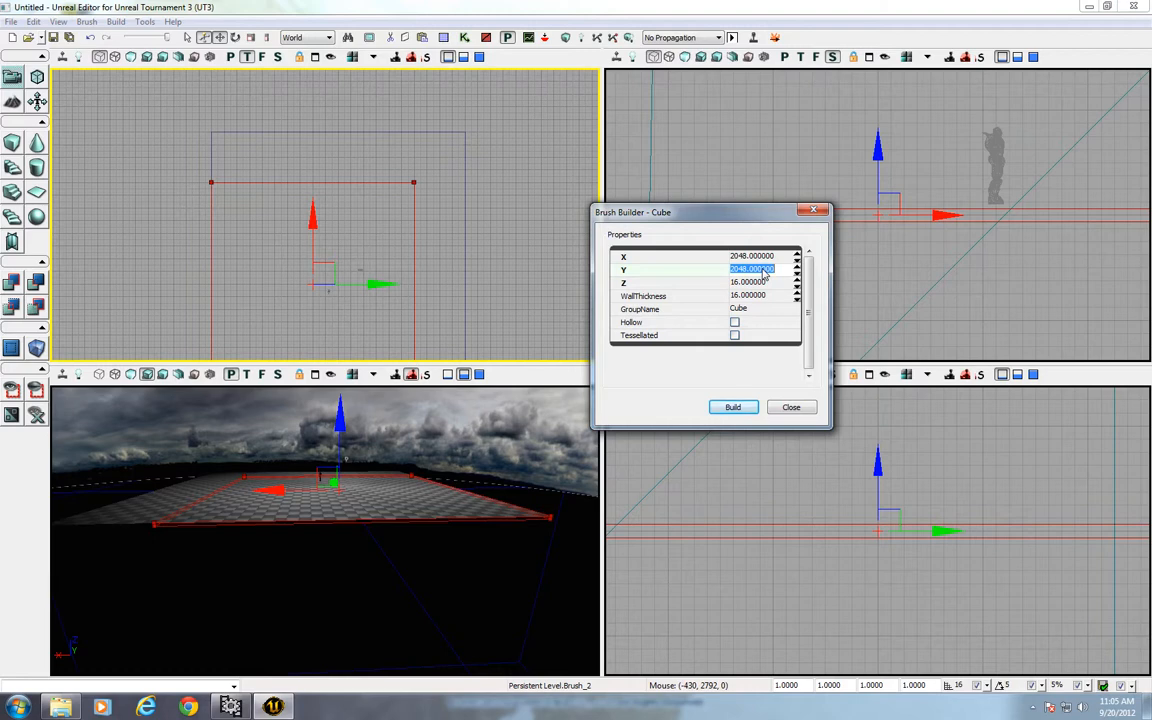
left_click(733, 407)
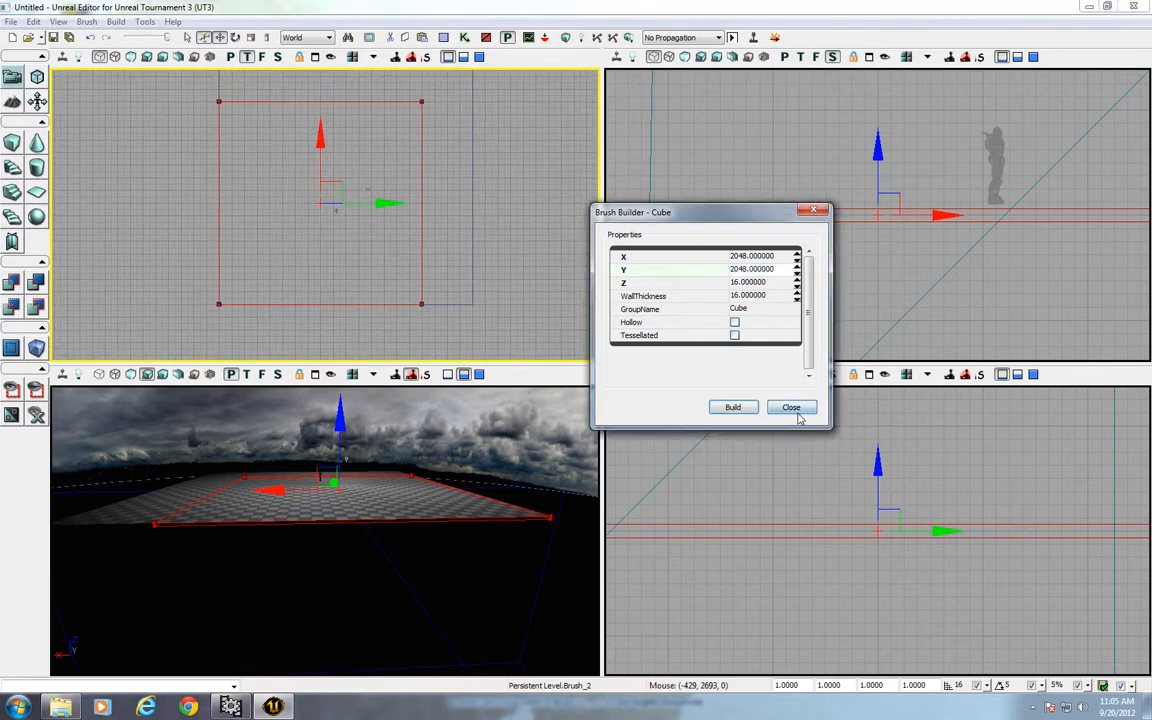
left_click(791, 407)
- In Geometry Mode, move the brush's vertices in the Top view to form a thin strip spanning one full edge of the floor
left_click(38, 77)
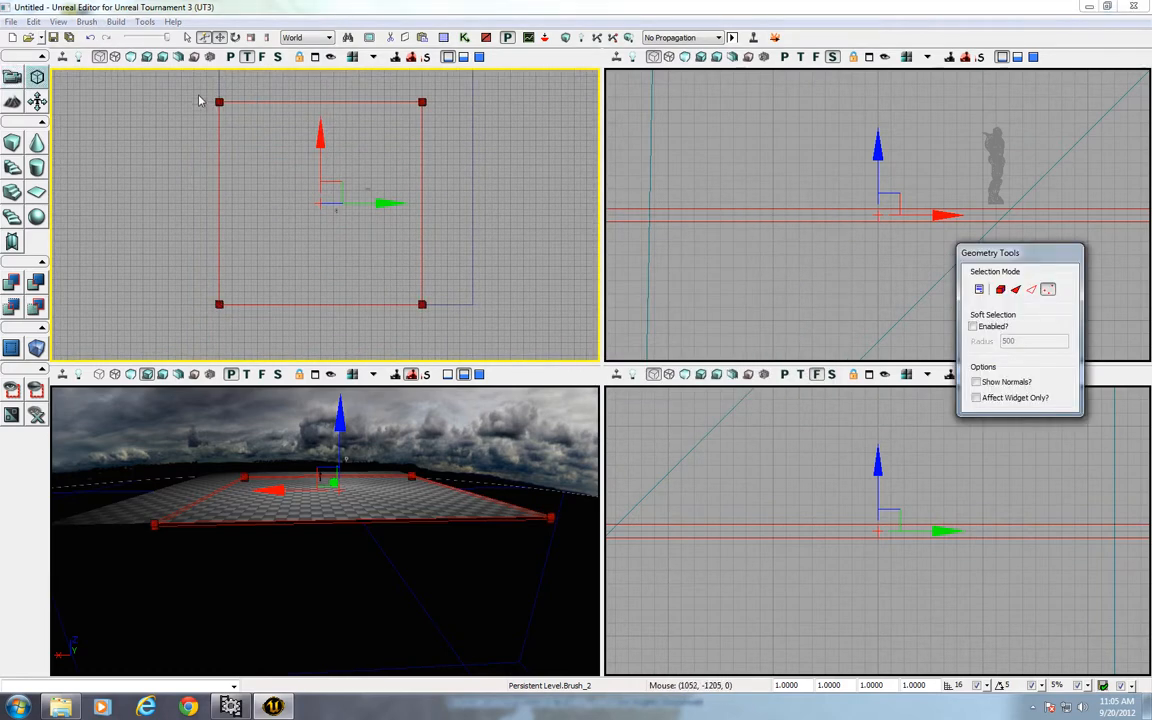
left_click_drag(197, 86, 480, 134, "ctrl+alt")
left_click_drag(345, 206, 375, 299)
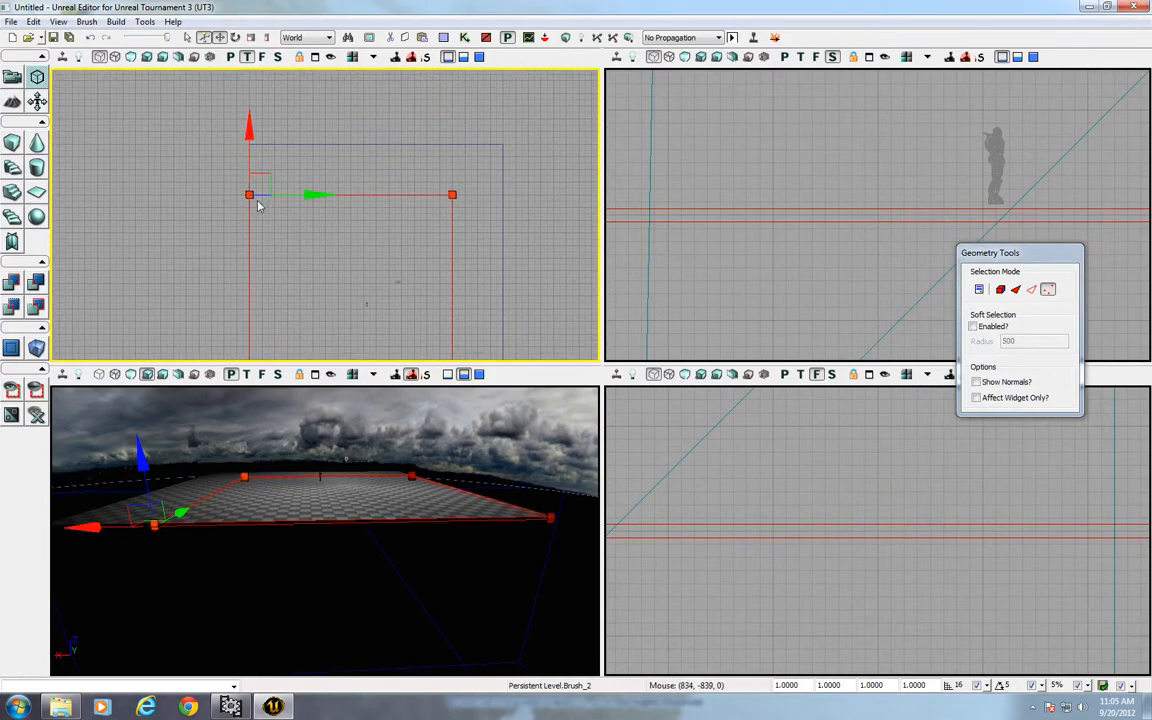
left_click_drag(249, 128, 249, 281)
mouse_move(373, 335)
left_mouse_down()
mouse_move(386, 196)
mouse_move(376, 127)
left_mouse_up()
left_click_drag(257, 84, 252, 119)
left_click_drag(431, 148, 509, 234, "ctrl+alt")
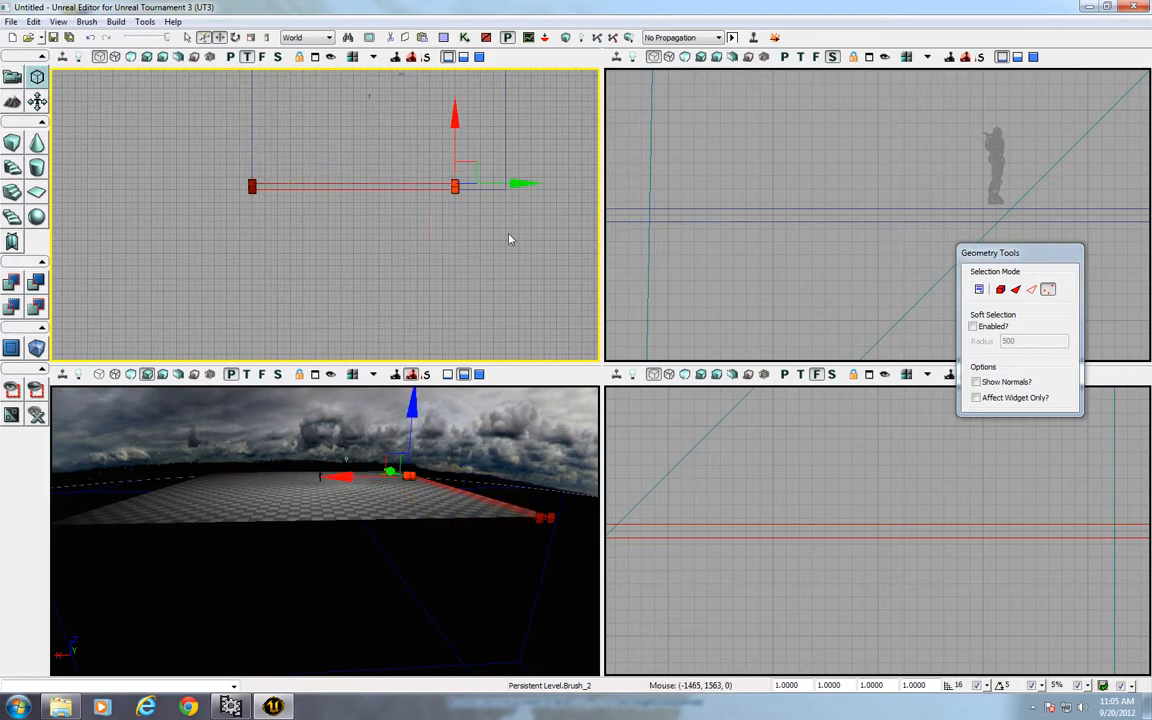
left_click_drag(530, 184, 583, 184)
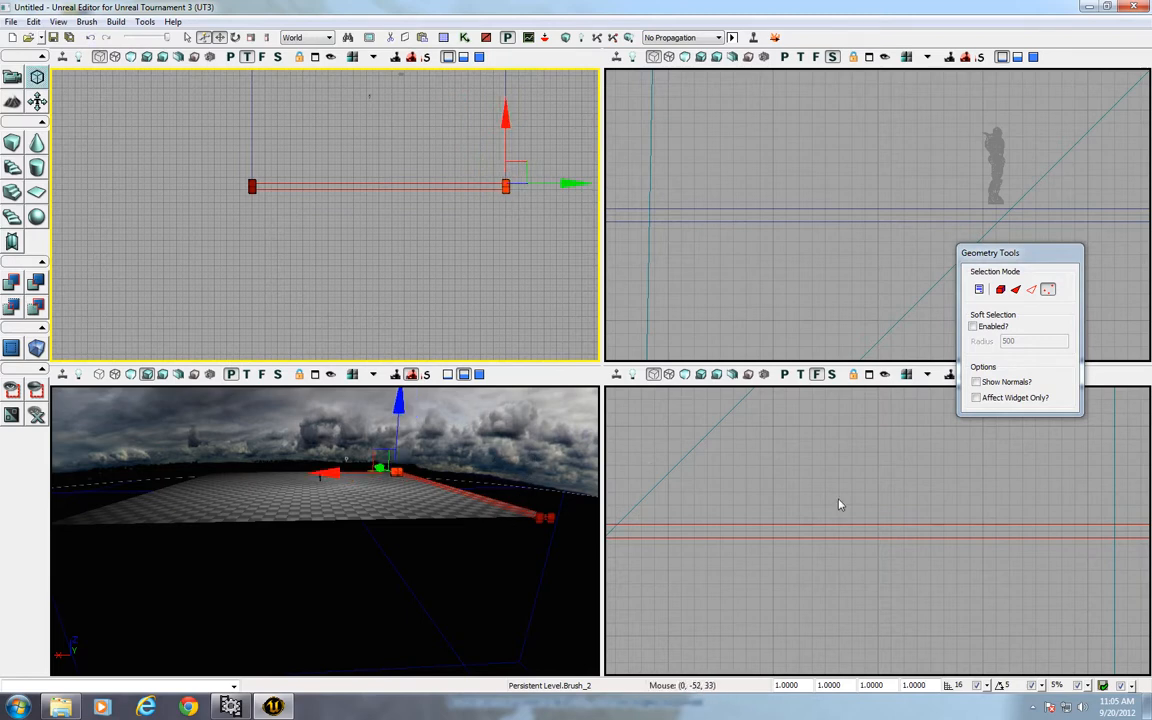
scroll(840, 505, "down", 14)
left_click_drag(839, 504, 756, 500)
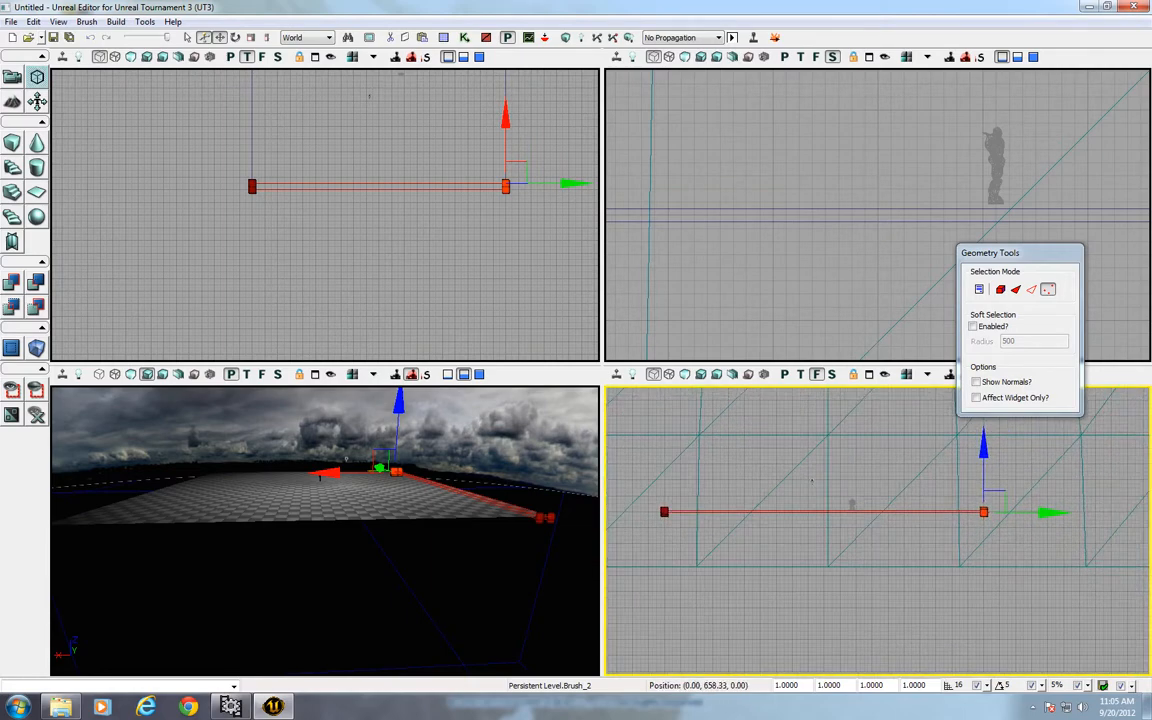
scroll(811, 480, "up", 3)
scroll(795, 551, "down", 2)
left_click_drag(795, 551, 891, 556)
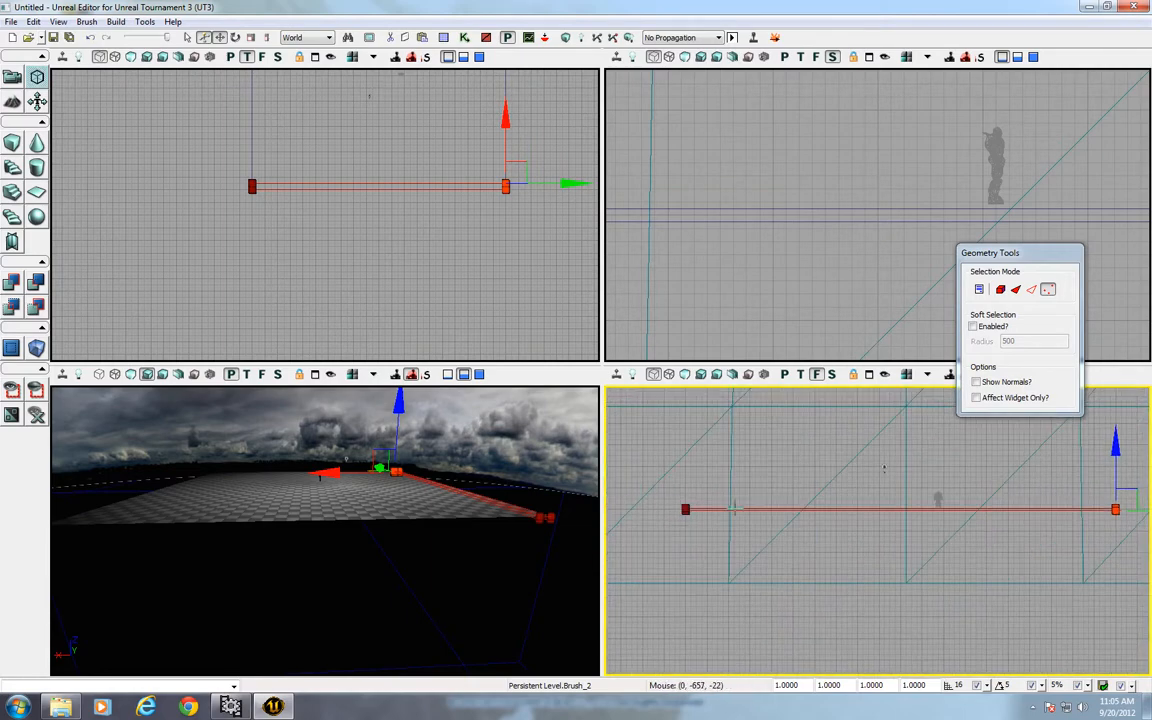
left_click(669, 488)
left_click(711, 509)
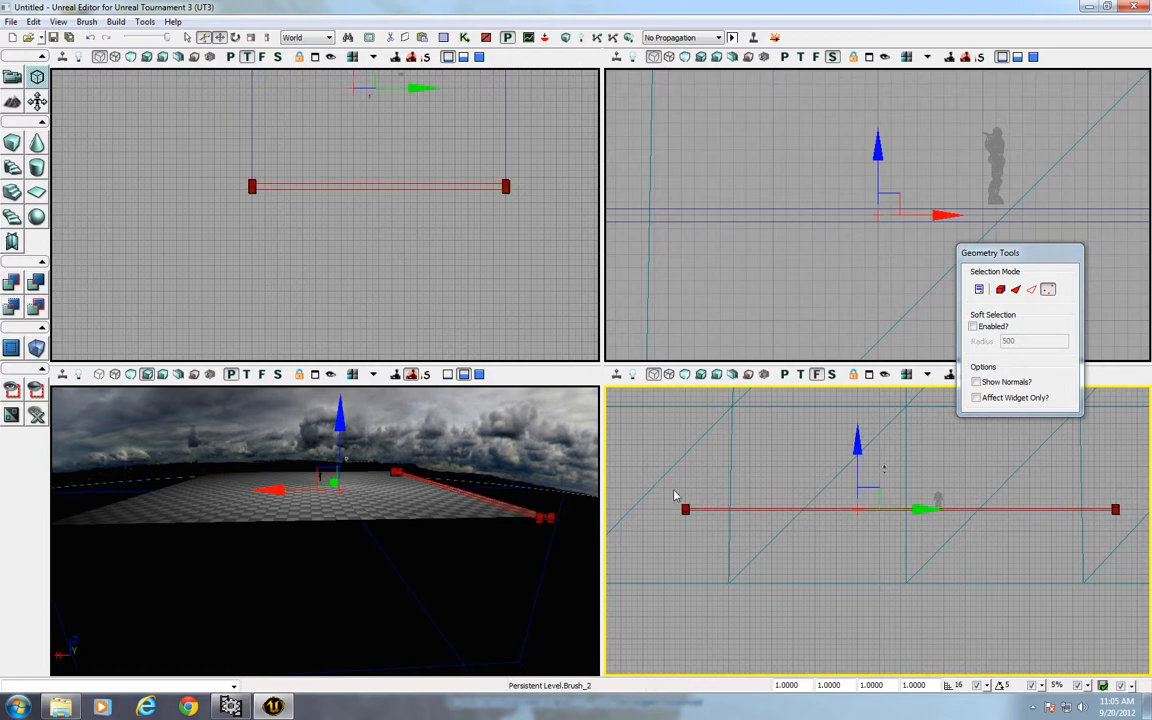
left_click_drag(663, 484, 1149, 508, "ctrl+alt")
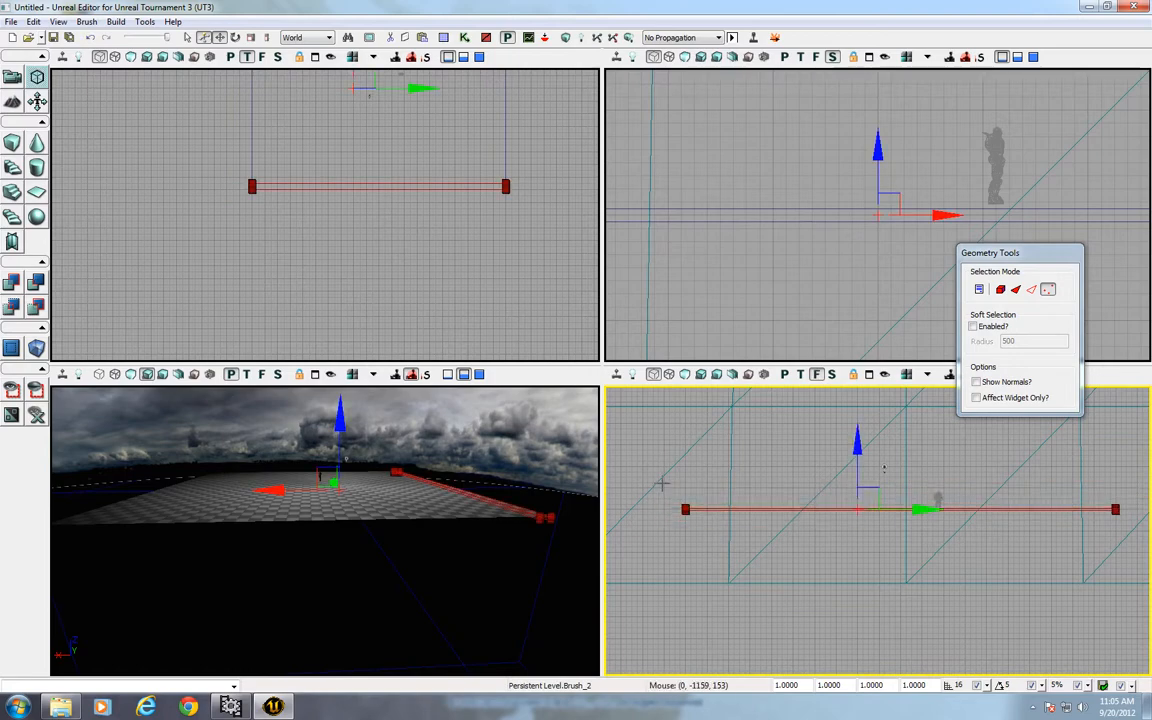
scroll(688, 533, "up", 5)
mouse_move(709, 533)
left_mouse_down()
mouse_move(723, 505)
mouse_move(1052, 566)
left_mouse_up()
left_click_drag(799, 482, 1120, 512, "ctrl+alt")
left_click_drag(798, 563, 268, 564)
mouse_move(852, 534)
left_mouse_down()
mouse_move(529, 522)
mouse_move(538, 526)
left_mouse_up()
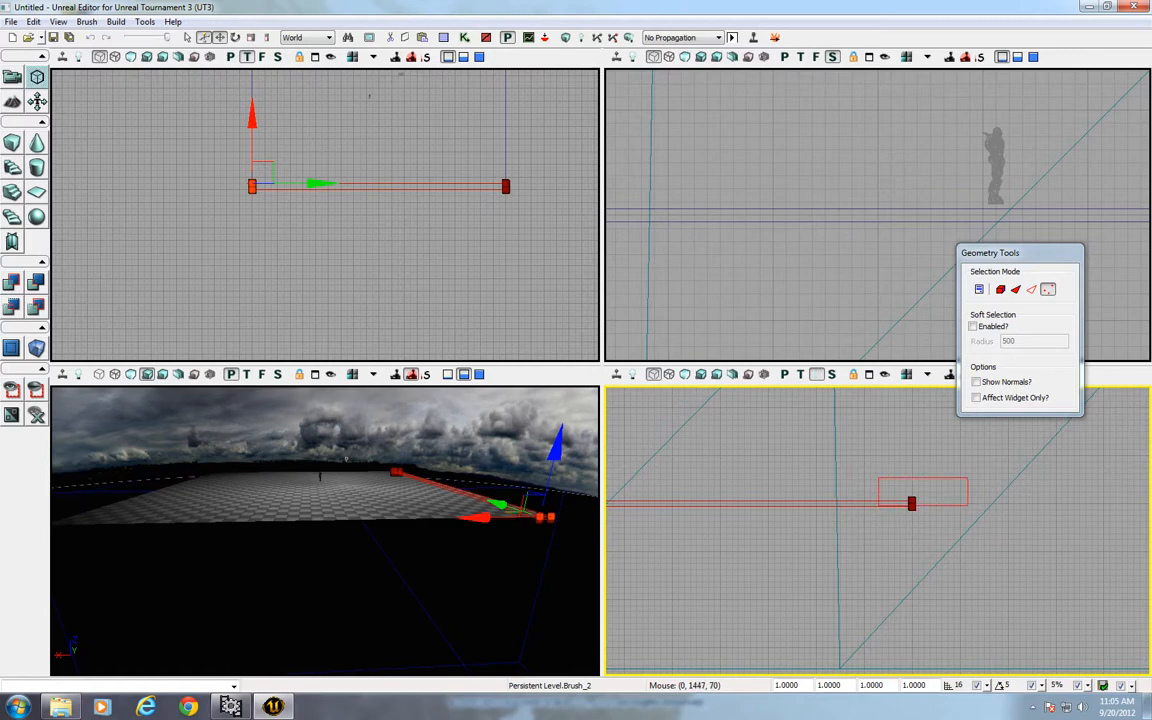
left_click_drag(878, 478, 872, 489, "ctrl+alt")
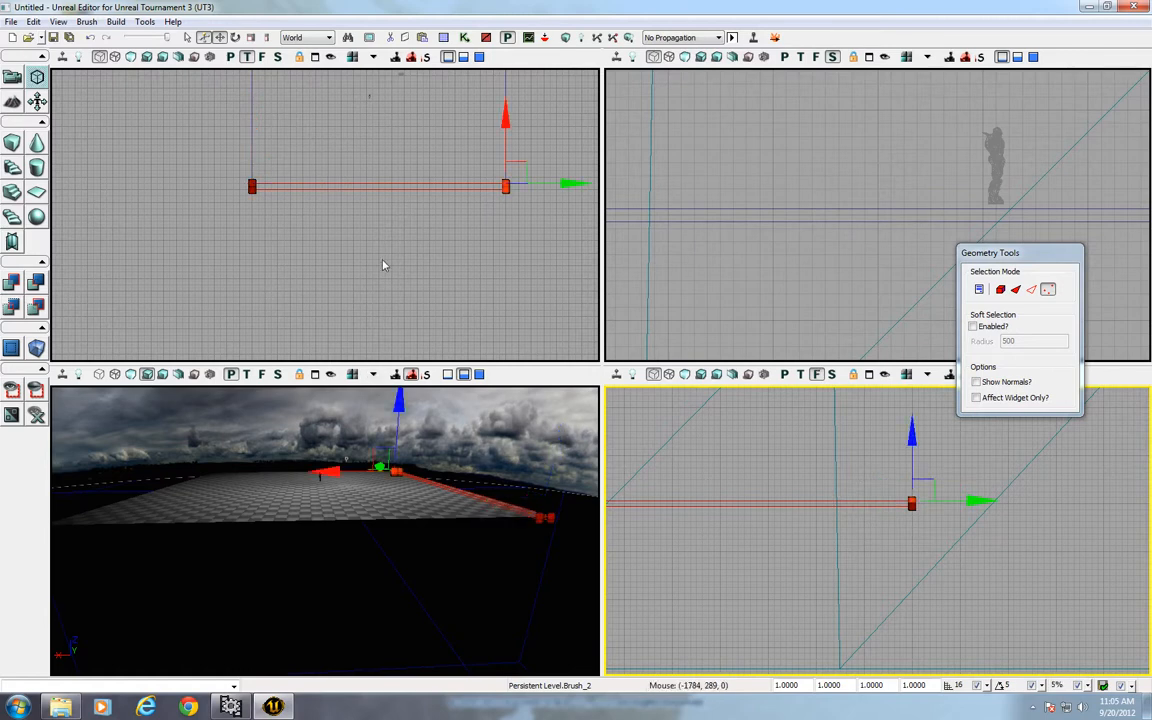
- Select all upper vertices of the builder brush in the Front view and raise them to form a tall wall along the floor's edge
left_click_drag(383, 260, 378, 274)
mouse_move(757, 521)
left_mouse_down()
mouse_move(751, 503)
mouse_move(913, 537)
mouse_move(767, 495)
left_mouse_up()
mouse_move(644, 464)
left_mouse_down("ctrl+alt")
mouse_move(905, 519)
mouse_move(1094, 528)
left_mouse_up("ctrl+alt")
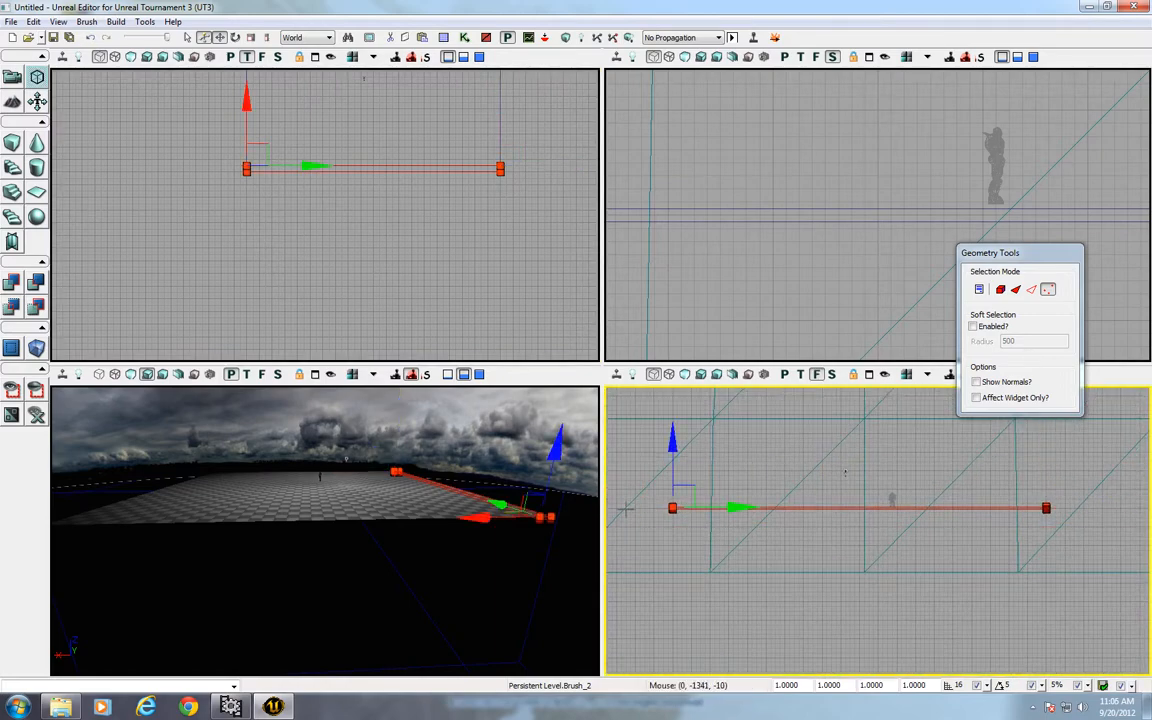
left_click_drag(676, 448, 676, 419)
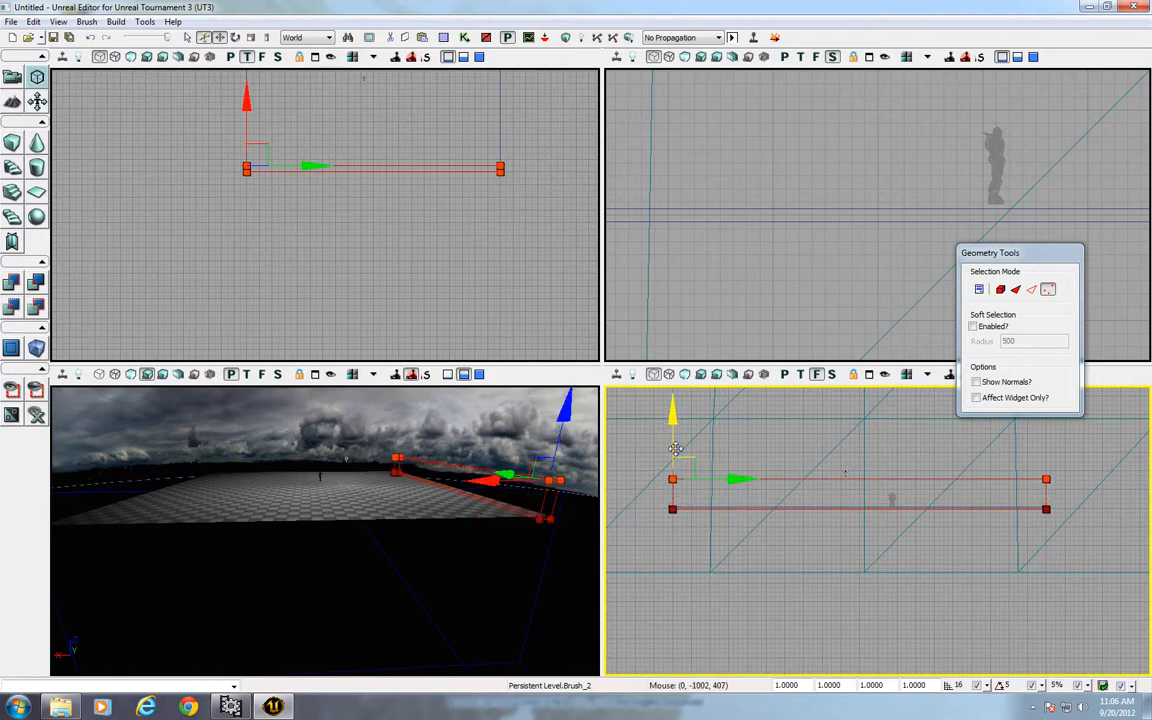
left_click_drag(566, 429, 566, 413)
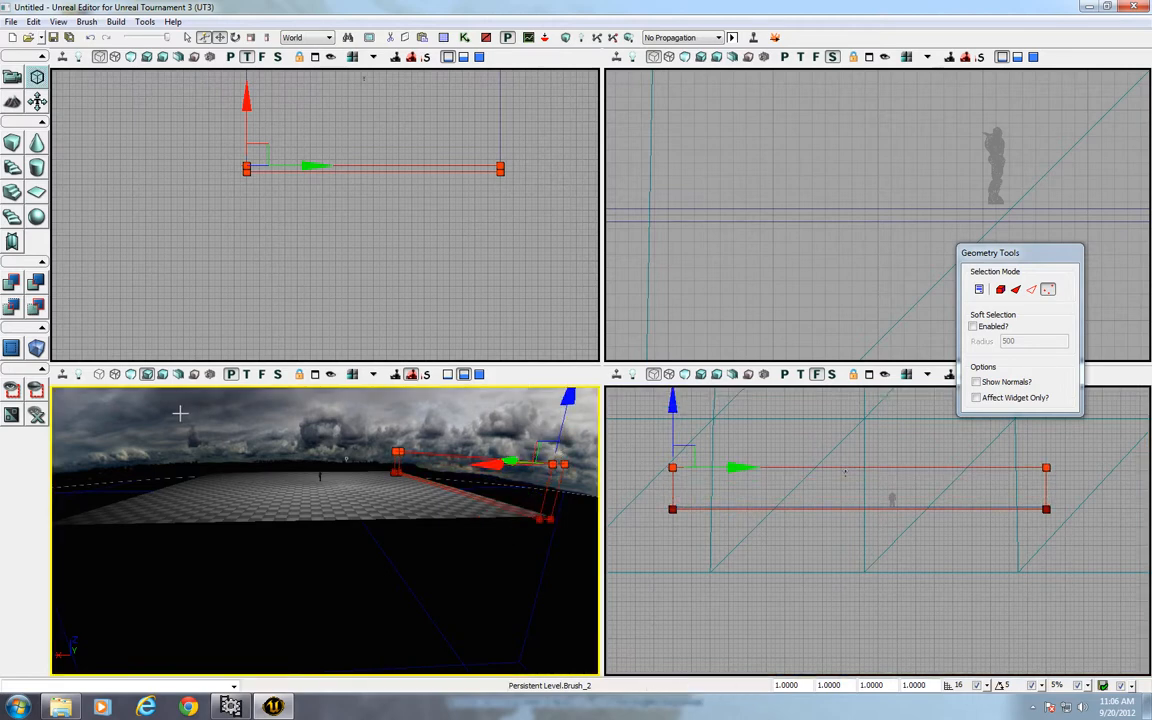
- Add the raised builder brush to the level as a solid wall with CSG Add and clear the selection
mouse_move(468, 520)
left_mouse_down()
mouse_move(470, 425)
mouse_move(490, 405)
mouse_move(550, 400)
left_mouse_up()
left_click_drag(420, 585, 346, 585)
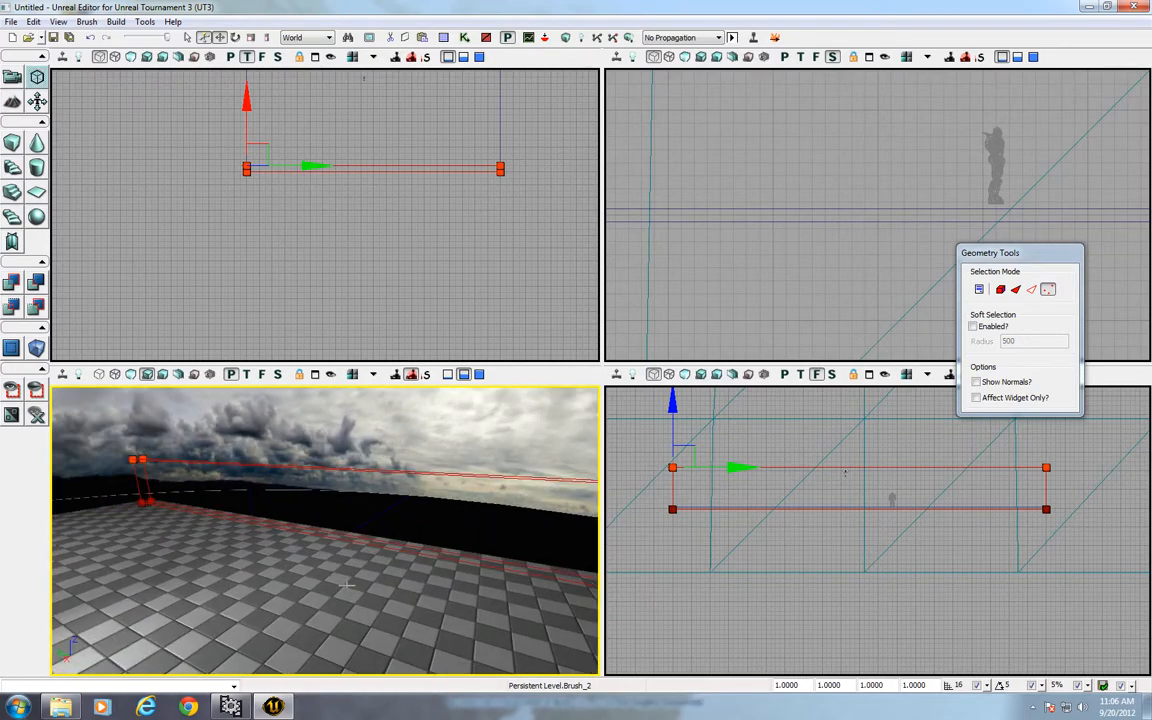
left_click(10, 283)
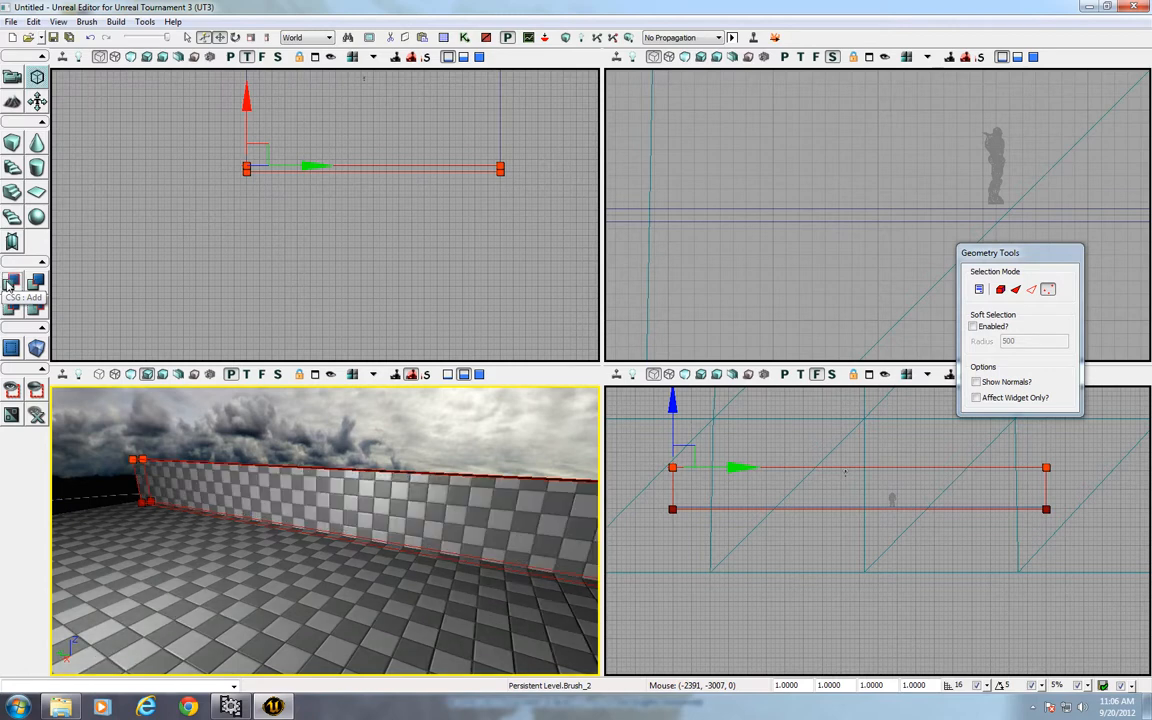
left_click(303, 553)
left_click(295, 556)
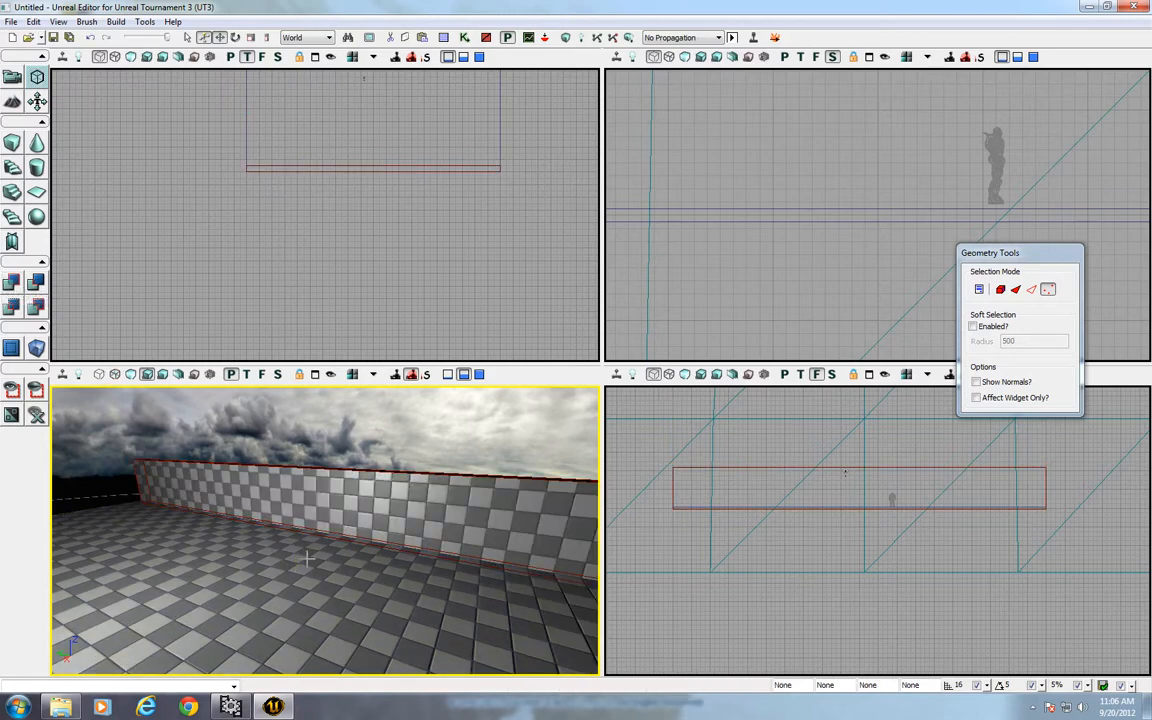
- Select the builder brush, shift it off the new wall, rebuild it as a cube and move it clear of the floor
left_click(459, 167)
left_click_drag(453, 212, 449, 328)
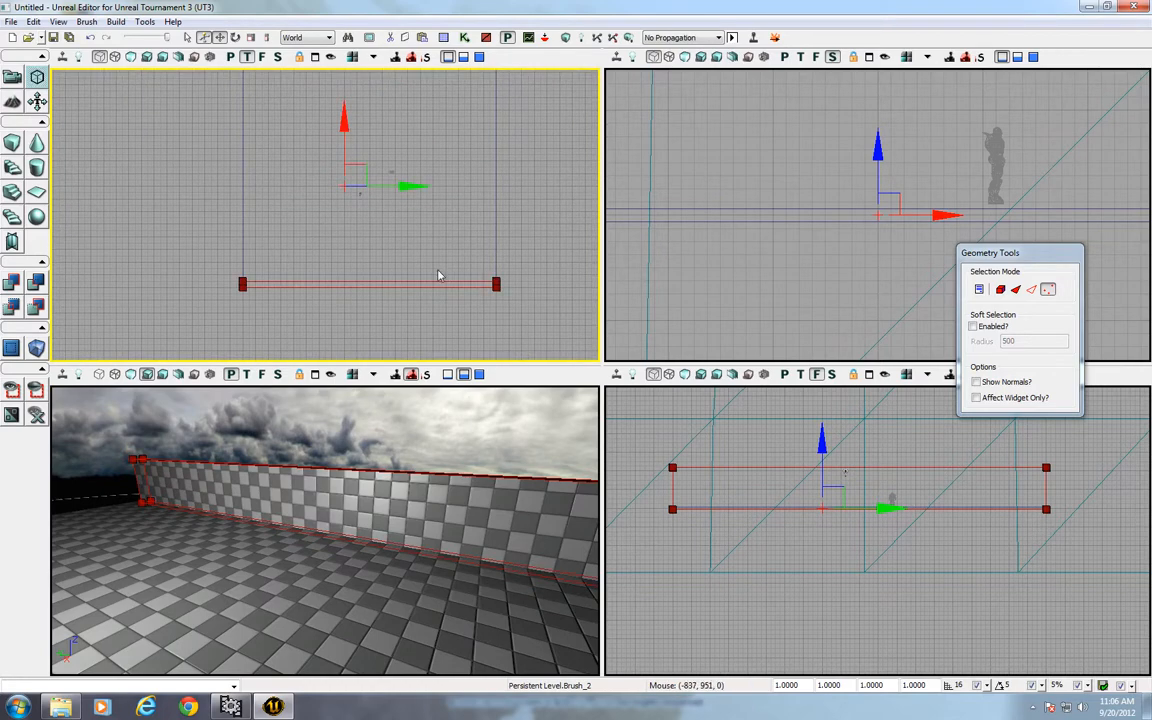
key("space")
key("space")
key("space")
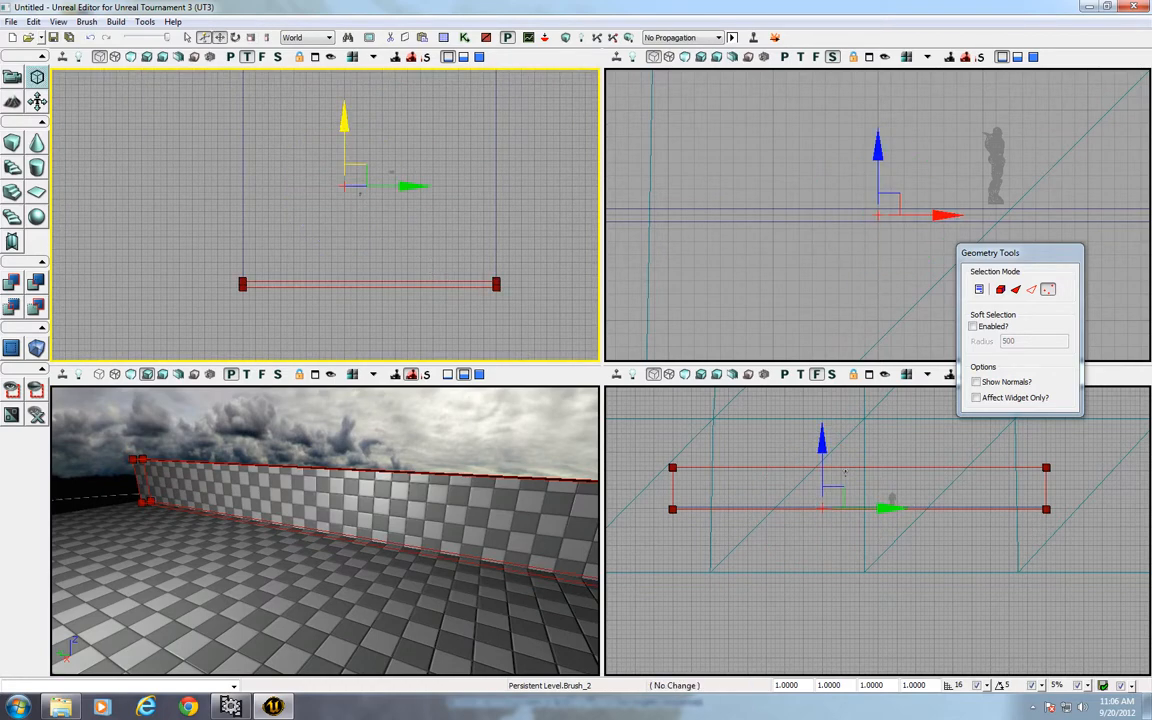
mouse_move(343, 118)
left_mouse_down()
mouse_move(345, 148)
mouse_move(343, 122)
left_mouse_up()
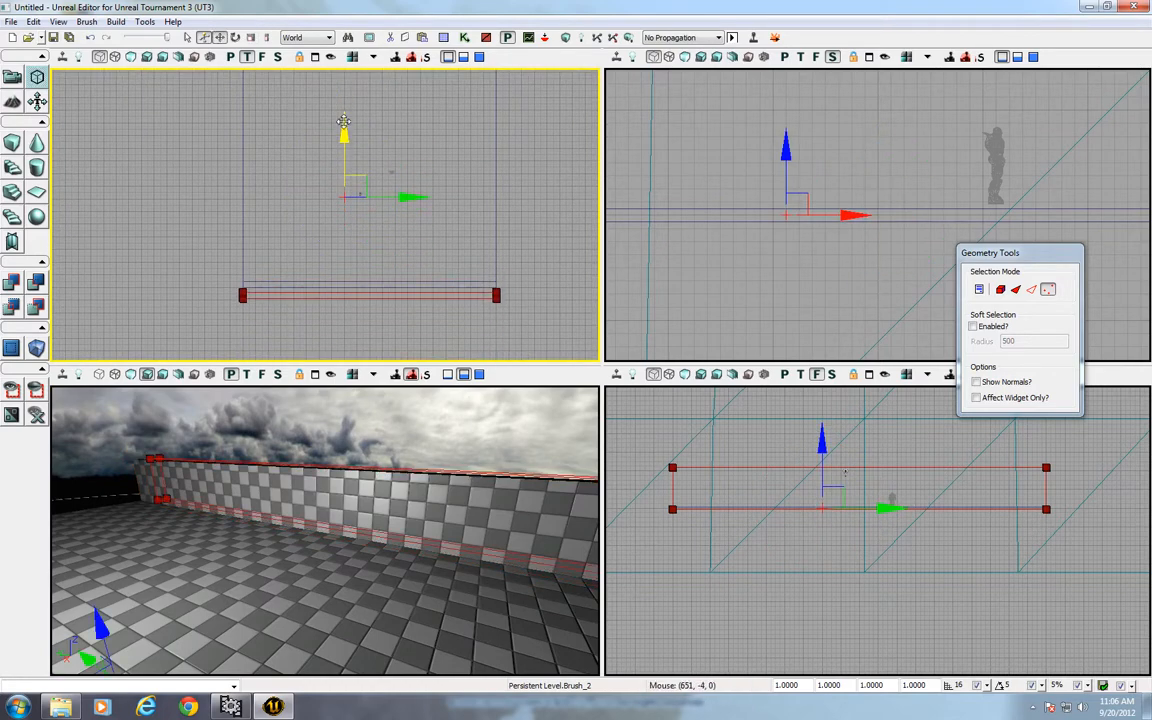
mouse_move(410, 198)
left_mouse_down()
mouse_move(478, 197)
mouse_move(403, 197)
left_mouse_up()
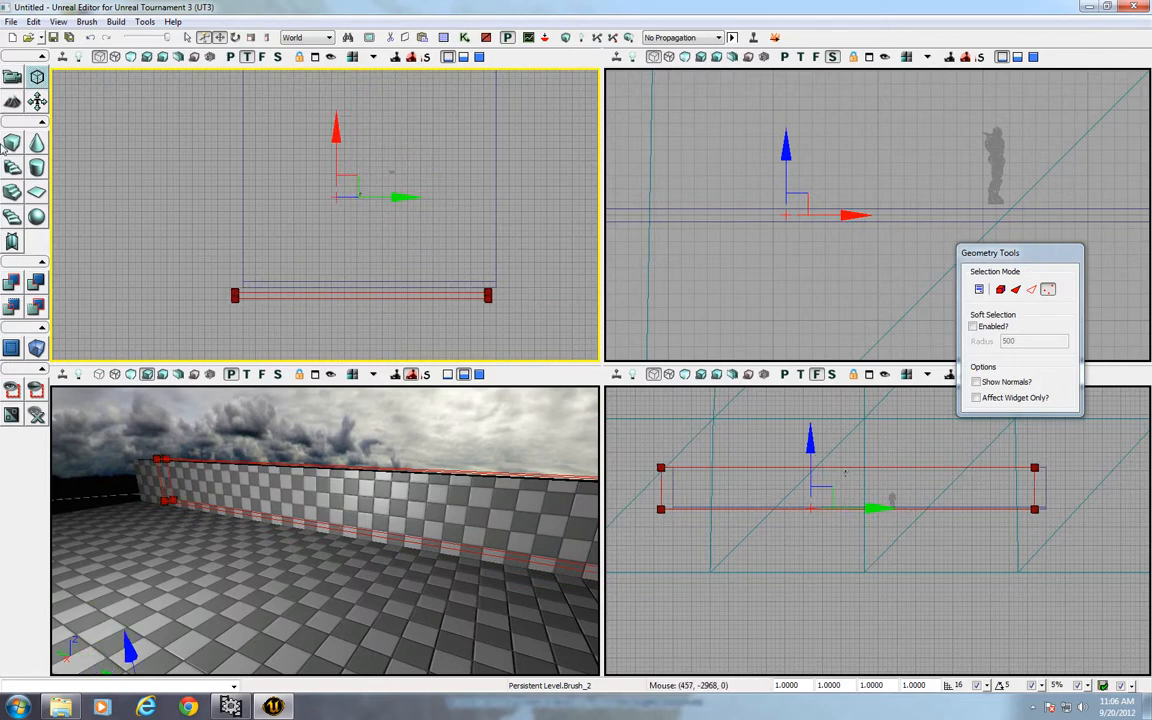
left_click(35, 157)
left_click(326, 245)
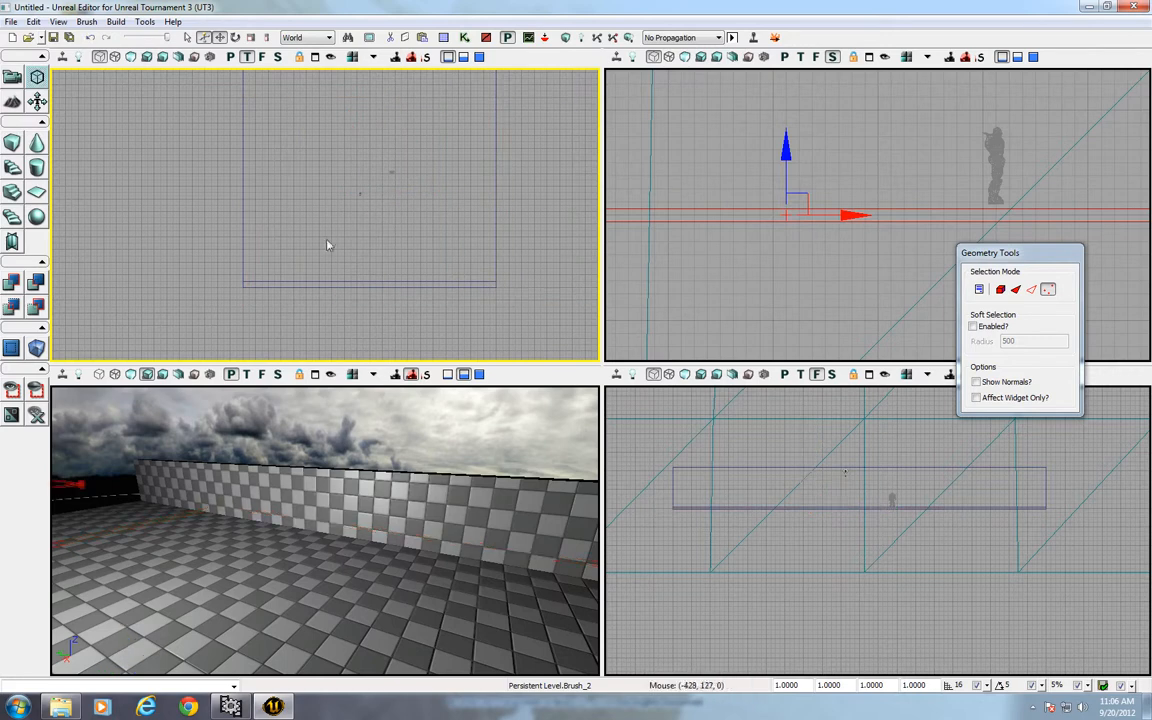
- Duplicate the added wall brush in the Top view, align the copy with the floor's opposite edge and deselect it
left_click(331, 282)
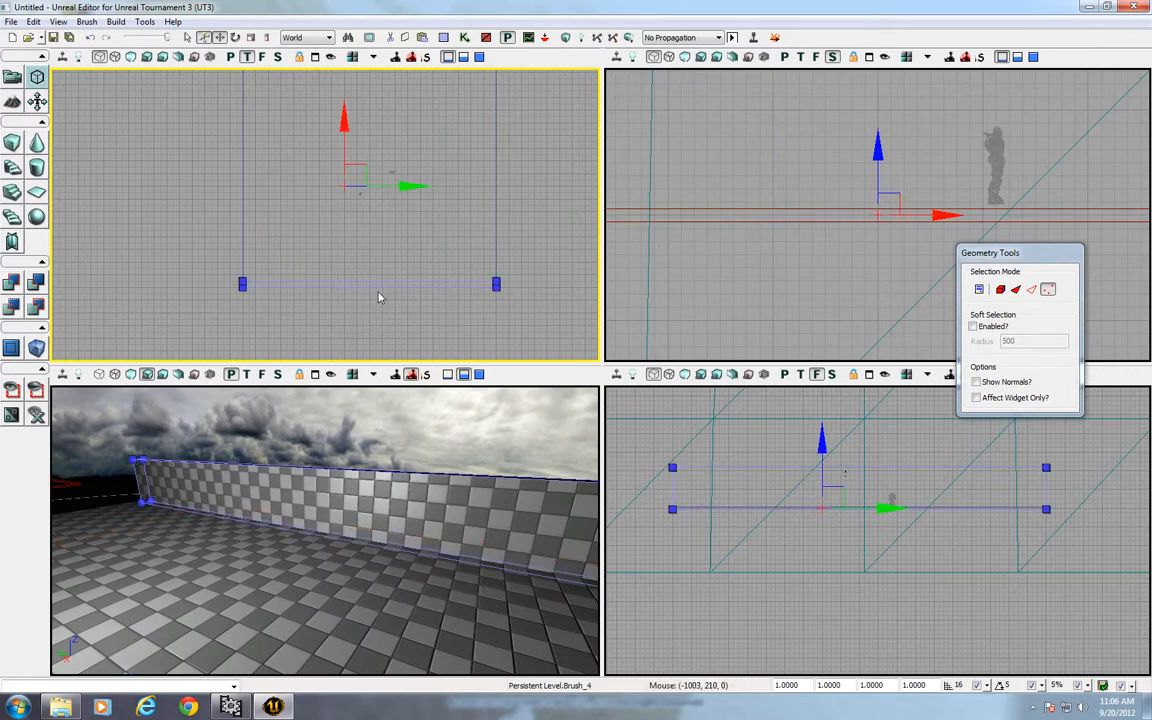
mouse_move(383, 567)
left_mouse_down()
mouse_move(380, 585)
mouse_move(450, 578)
mouse_move(383, 567)
left_mouse_up()
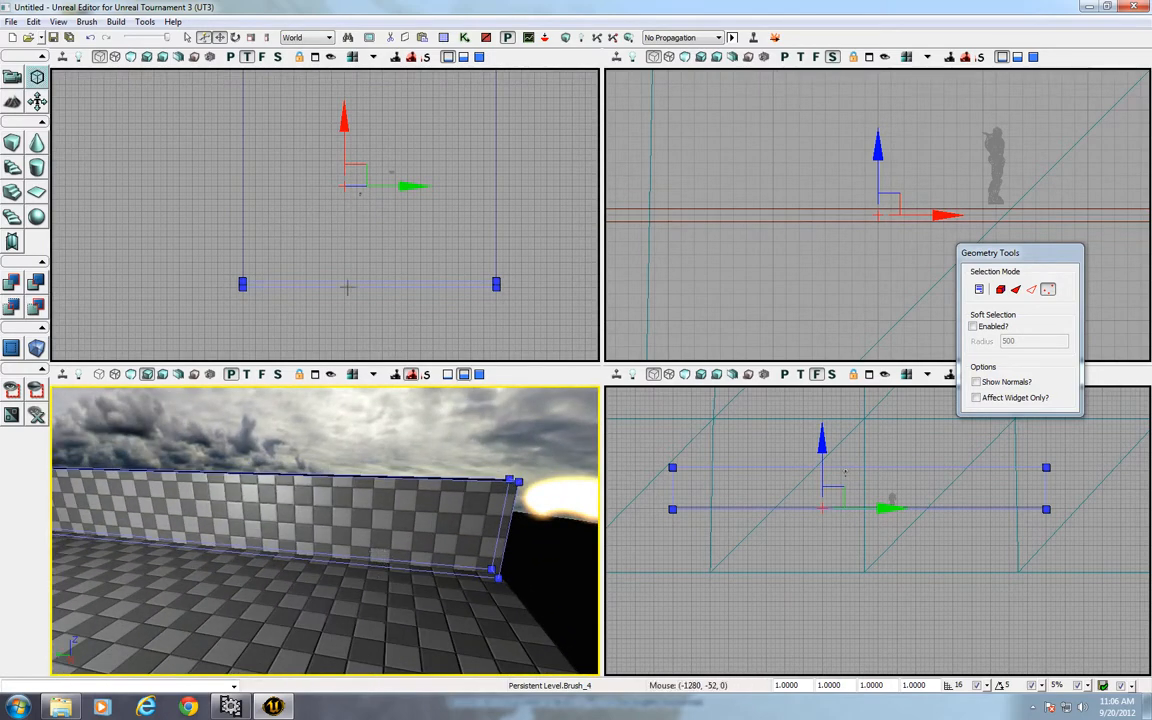
left_click(305, 98)
left_click_drag(344, 118, 344, 39)
mouse_move(542, 280)
left_mouse_down()
mouse_move(548, 234)
mouse_move(565, 252)
mouse_move(641, 198)
mouse_move(643, 180)
left_mouse_up()
mouse_move(480, 448)
left_mouse_down()
mouse_move(310, 520)
mouse_move(270, 590)
left_mouse_up()
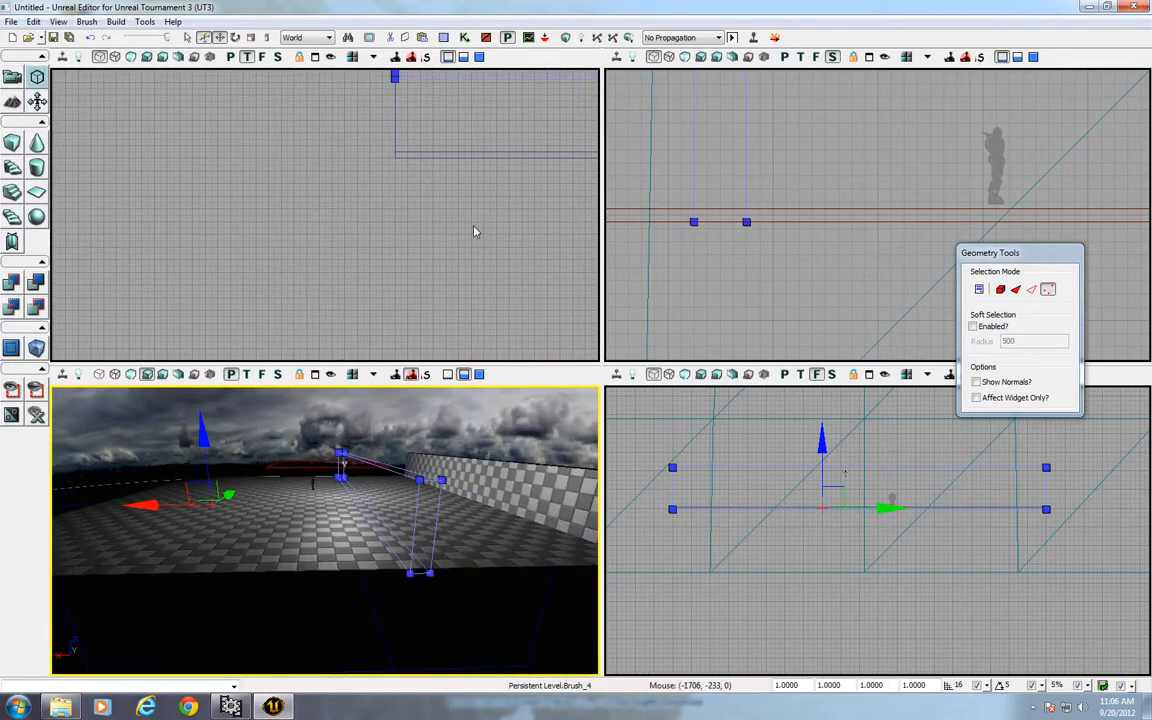
left_click_drag(474, 232, 336, 401)
left_click_drag(510, 121, 496, 213)
mouse_move(340, 181)
left_mouse_down()
mouse_move(326, 213)
mouse_move(331, 26)
left_mouse_up()
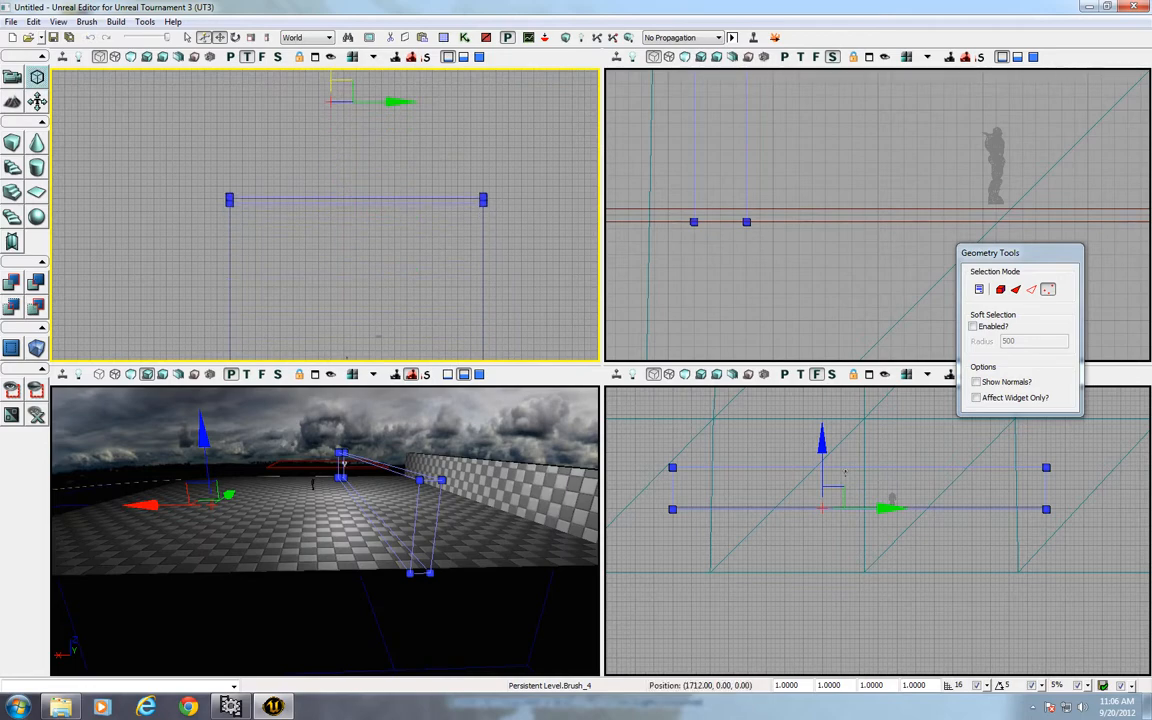
left_click_drag(331, 101, 331, 103)
left_click(344, 463)
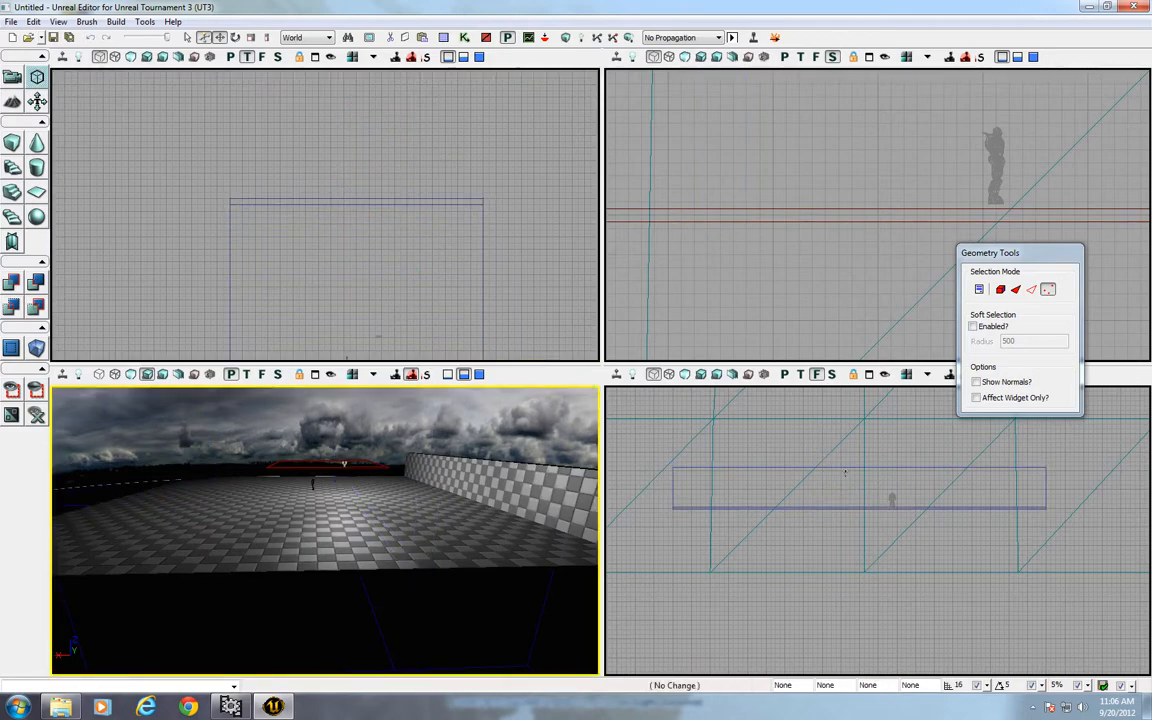
- Duplicate the character mesh in the Perspective view and place the copy a short distance from the original
mouse_move(344, 463)
left_mouse_down()
mouse_move(328, 425)
mouse_move(342, 390)
left_mouse_up()
left_click(361, 547)
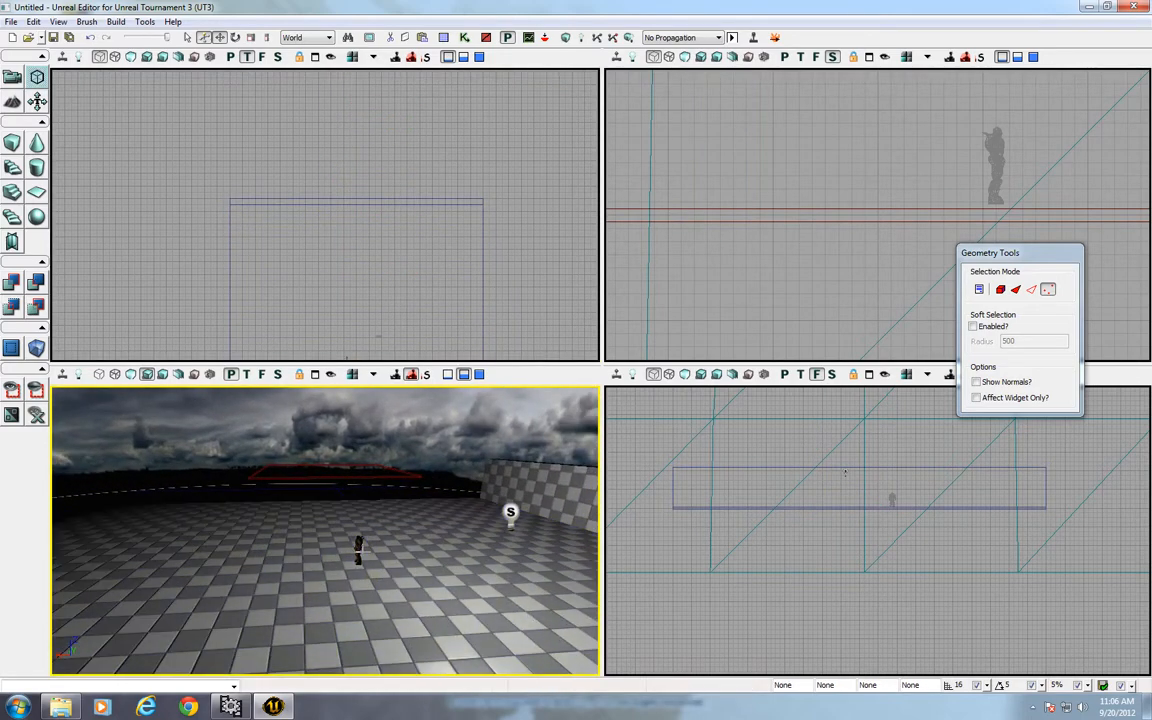
left_click_drag(402, 628, 298, 593)
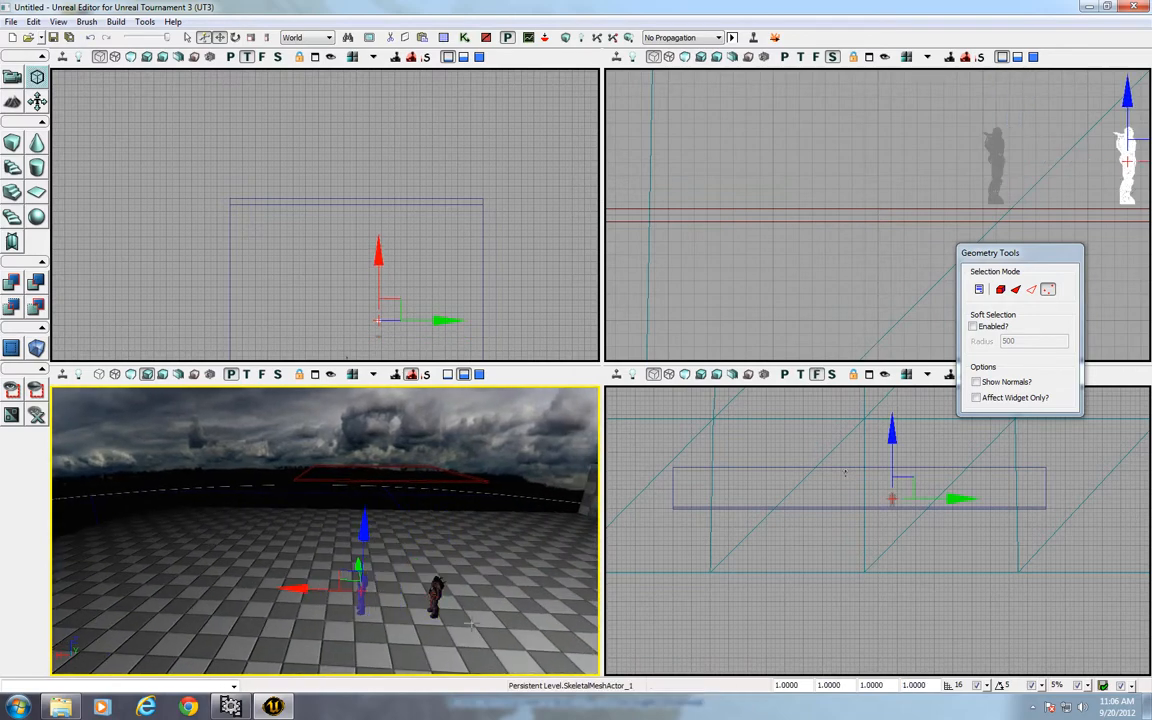
left_click_drag(458, 630, 500, 658)
left_click_drag(443, 597, 452, 598)
- Duplicate the point light in the Perspective view, offset the copy slightly along the X axis and select the floor surface
left_click(380, 487)
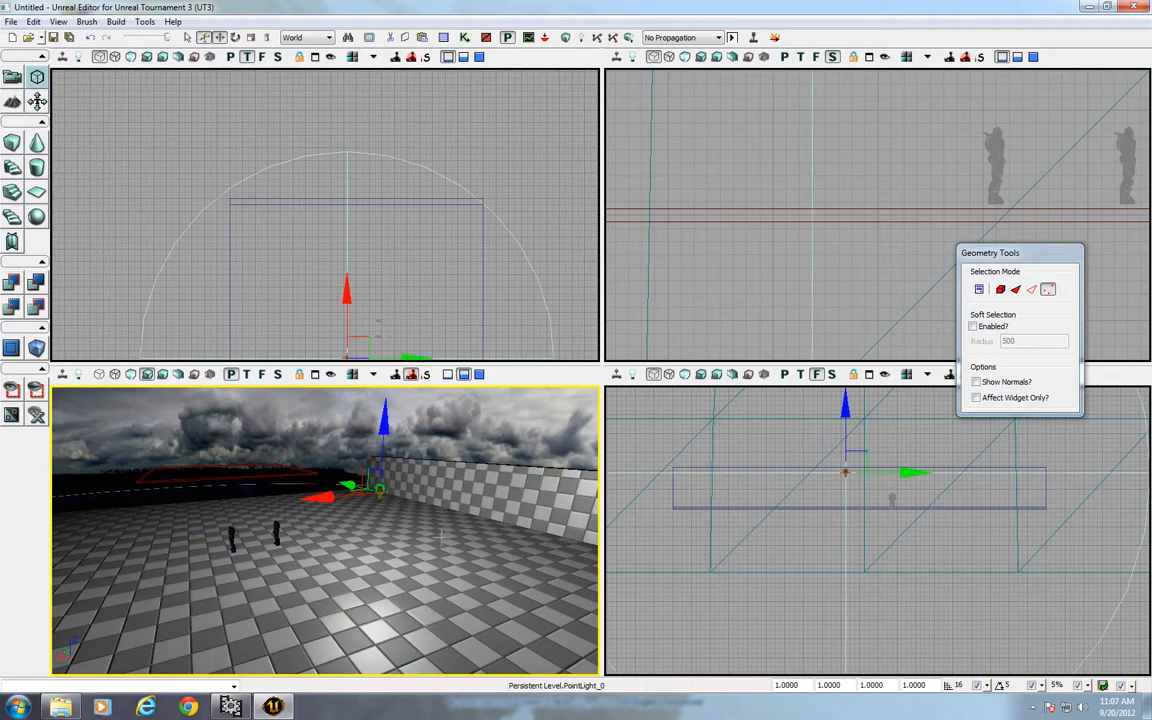
left_click_drag(430, 531, 424, 500)
left_click_drag(340, 519, 290, 527, "alt")
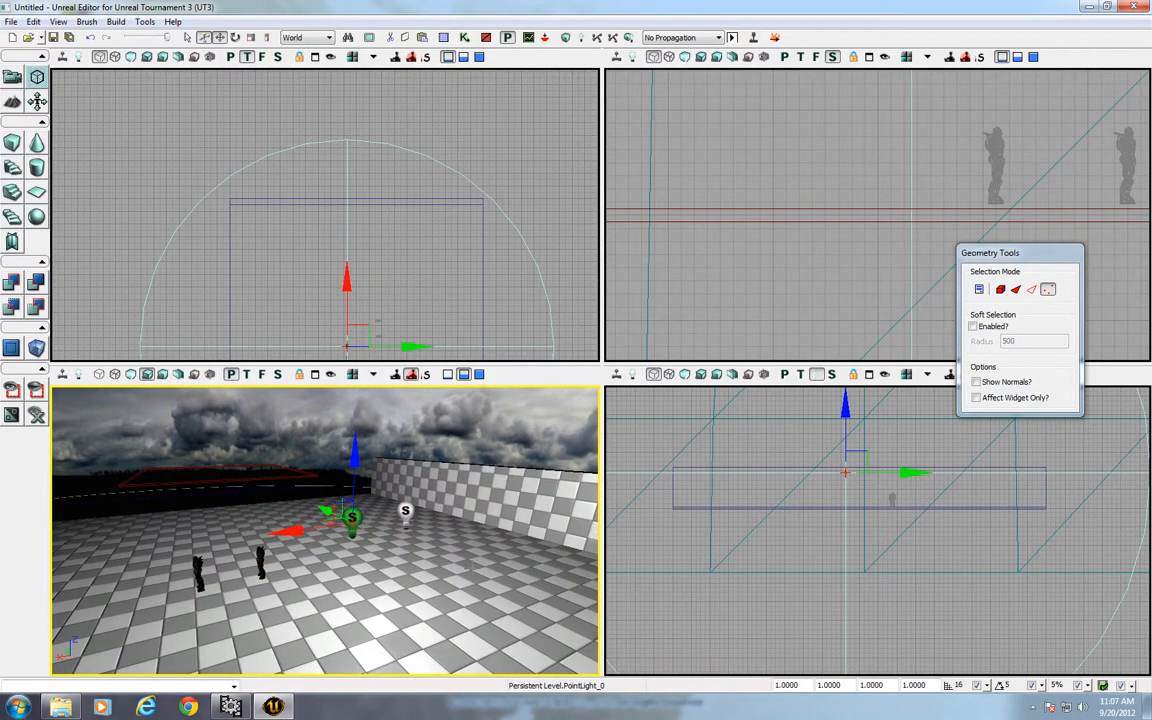
left_click(465, 603)
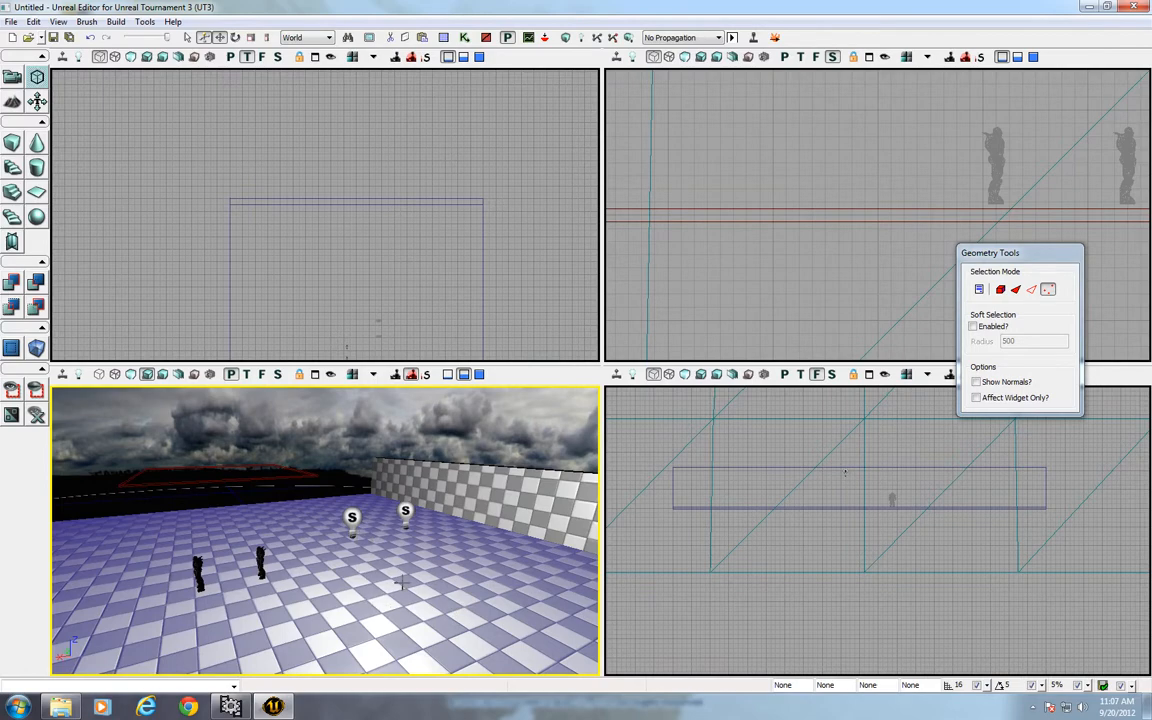
- Build the map's geometry in the maximized Perspective view, close the Map Check report and return to the four-viewport layout
left_click_drag(401, 582, 399, 568)
left_click(316, 377)
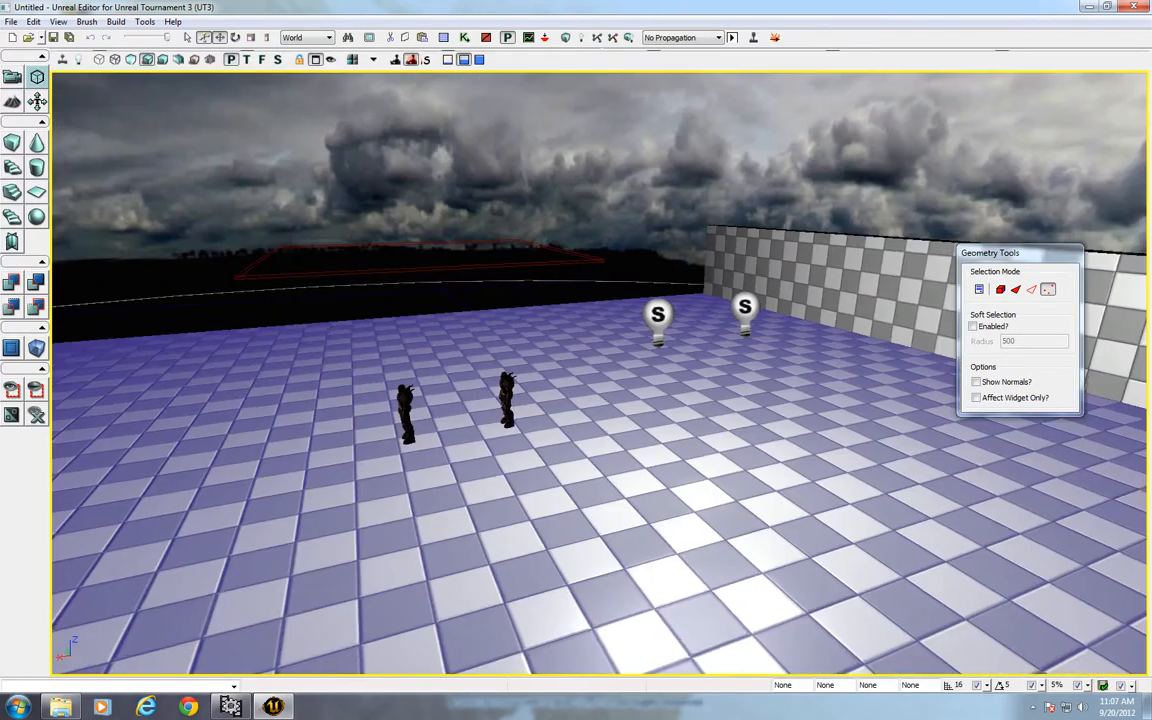
left_click_drag(420, 470, 420, 552)
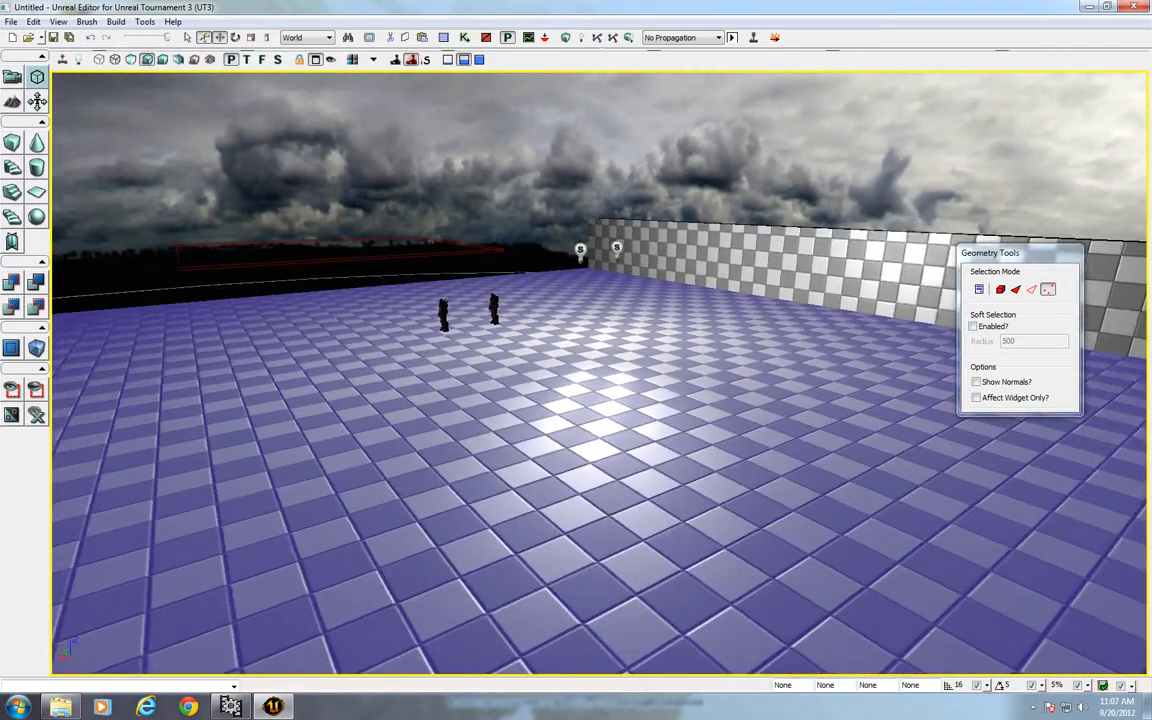
left_click(566, 38)
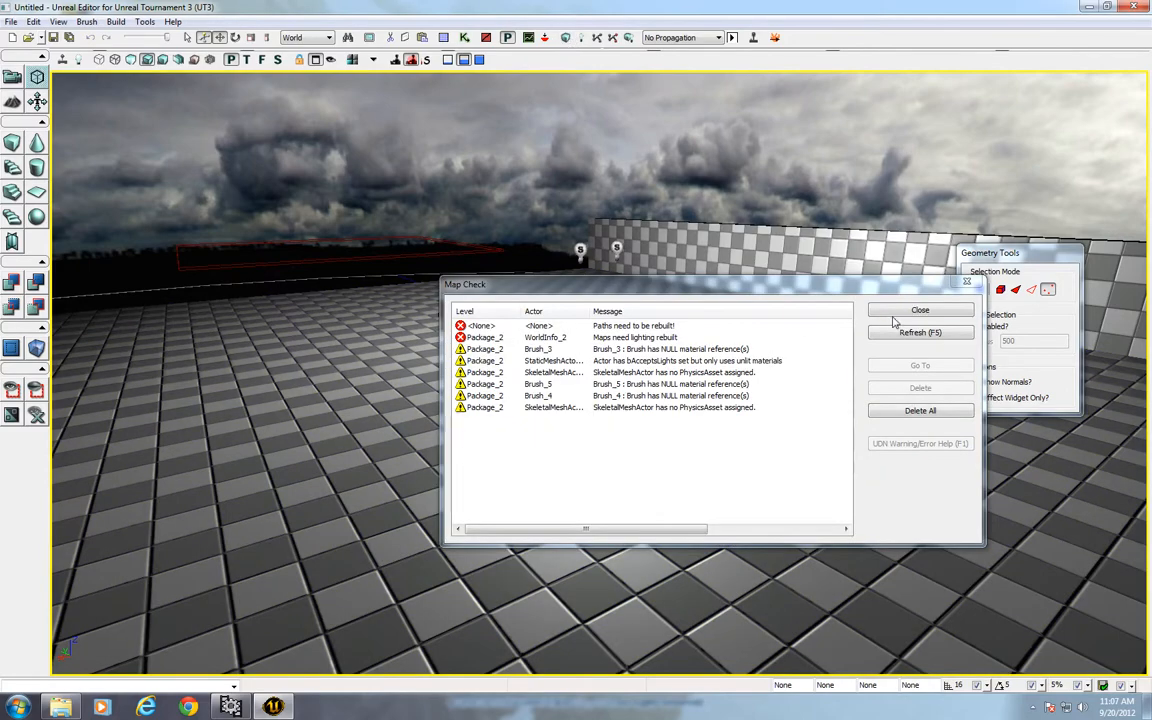
left_click(901, 312)
left_click_drag(680, 340, 568, 442)
left_click(318, 61)
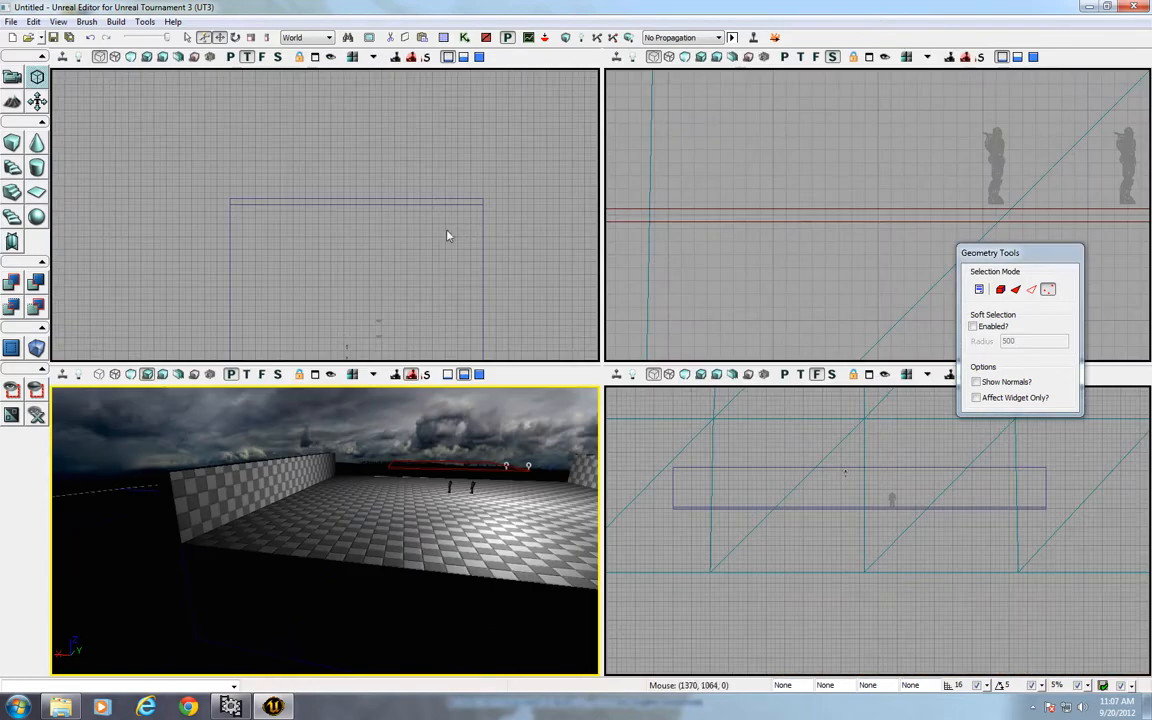
- Switch from geometry mode to camera mode and duplicate the edge wall brush in the Top view, placing the copy across the floor
left_click(369, 147)
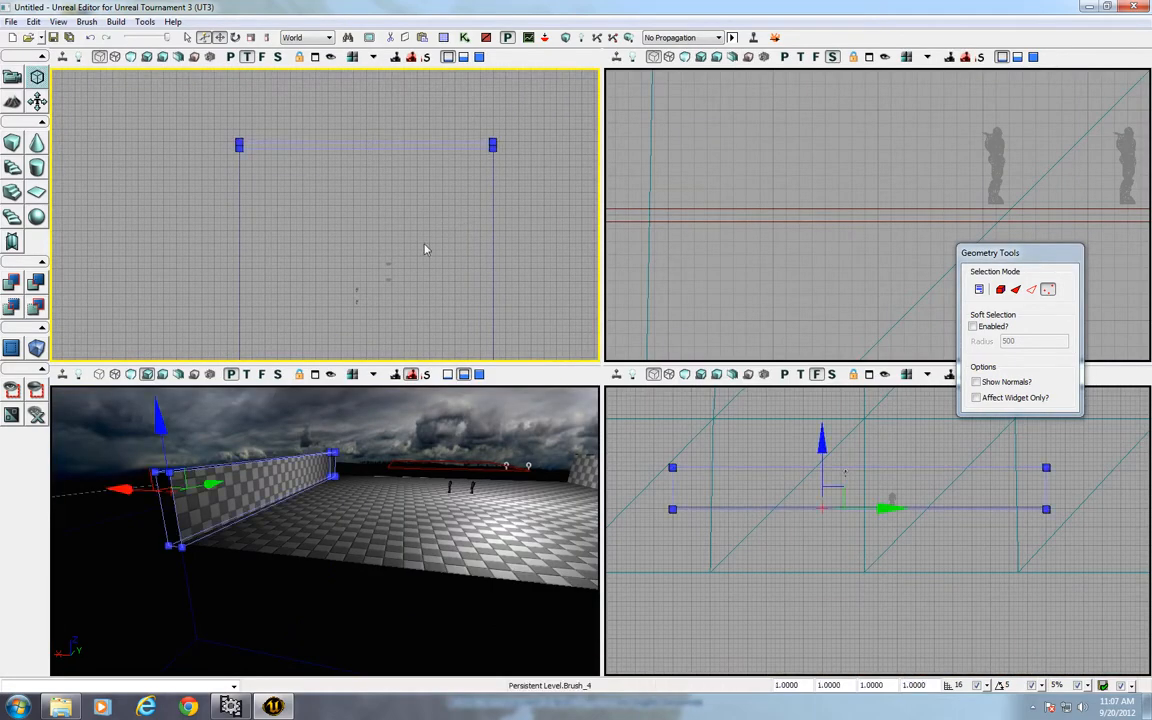
scroll(427, 263, "down", 3)
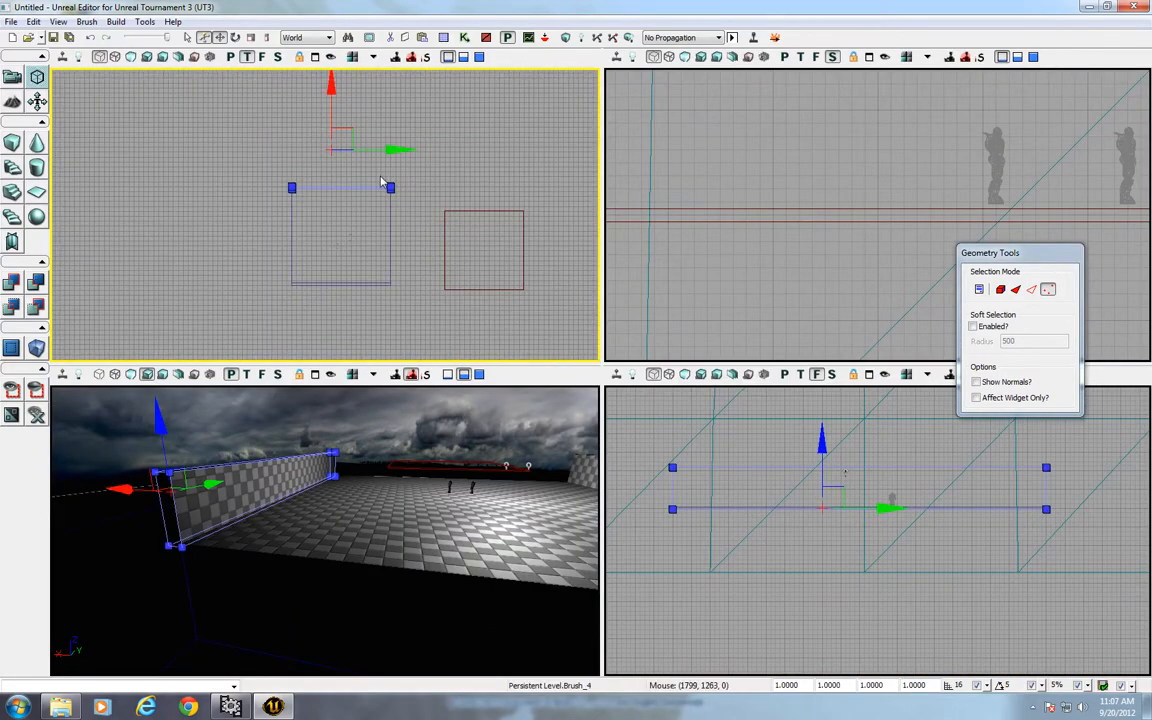
left_click(12, 76)
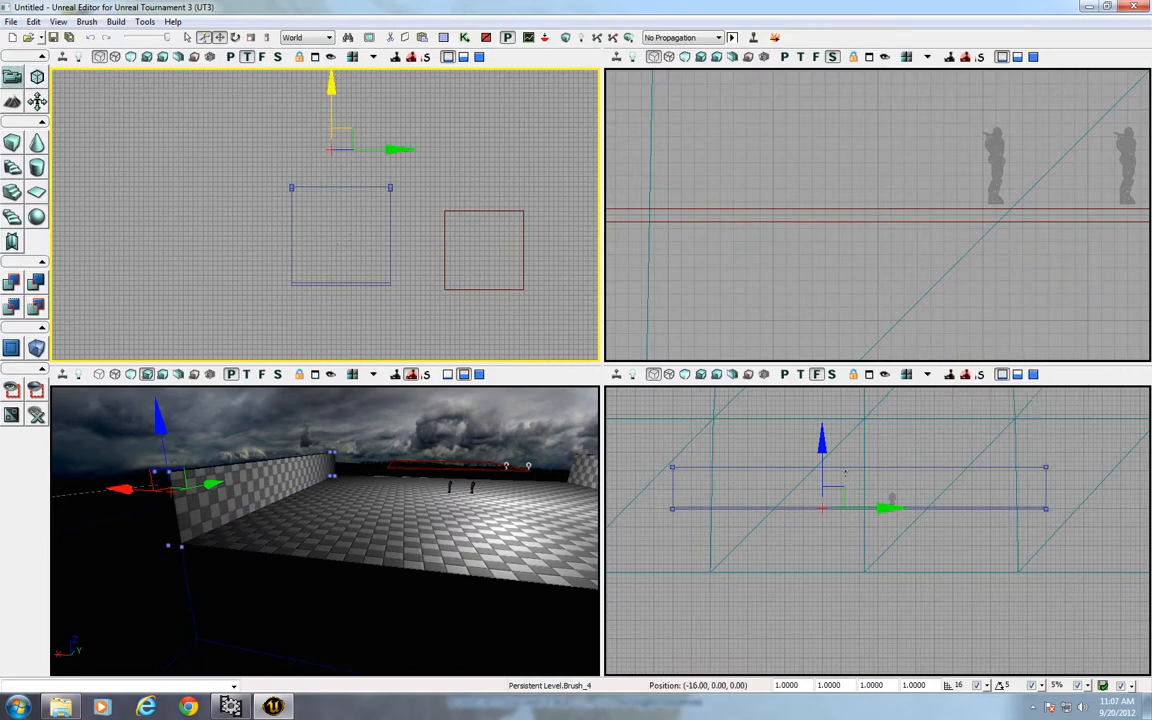
left_click_drag(394, 215, 417, 159)
- Rotate the duplicated wall a quarter turn in the Top view and align it with one of the floor's open side edges
key("space")
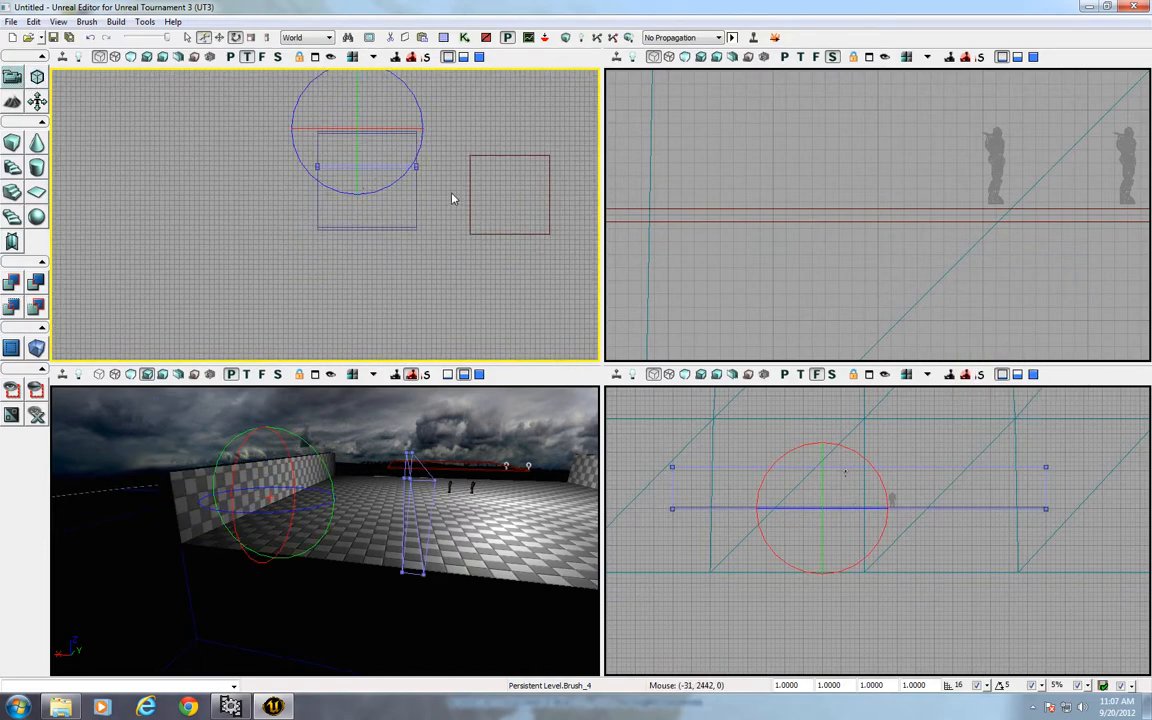
mouse_move(451, 198)
left_mouse_down()
mouse_move(458, 211)
mouse_move(458, 180)
mouse_move(457, 221)
left_mouse_up()
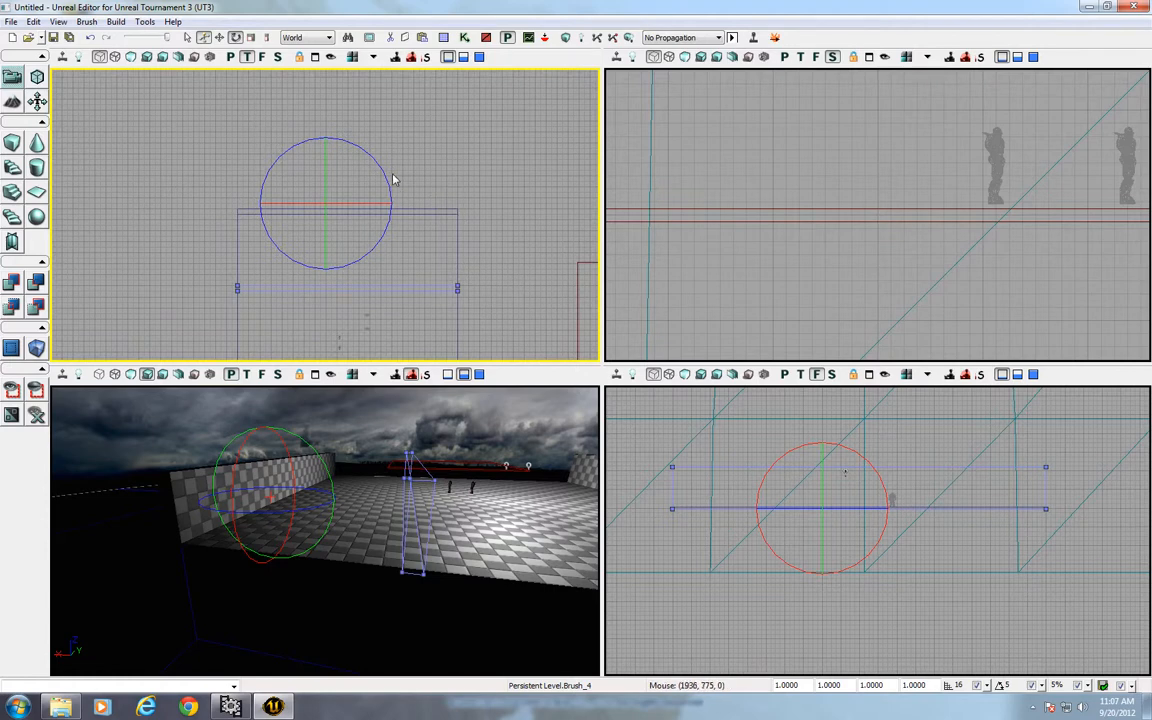
mouse_move(394, 180)
left_mouse_down()
mouse_move(396, 236)
mouse_move(390, 180)
left_mouse_up()
key("space")
key("space")
mouse_move(333, 131)
left_mouse_down()
mouse_move(333, 229)
mouse_move(333, 24)
left_mouse_up()
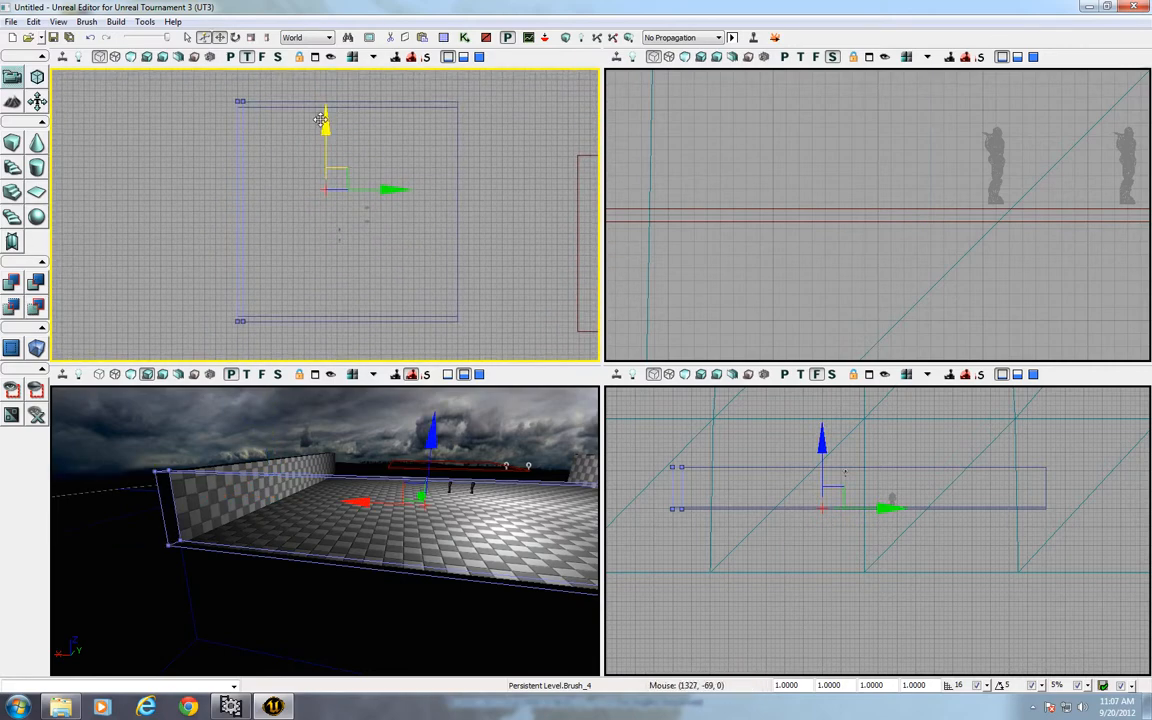
- Duplicate the side wall onto the floor's opposite edge, build the map's geometry and close the Map Check report
left_click(449, 213)
left_click(245, 193)
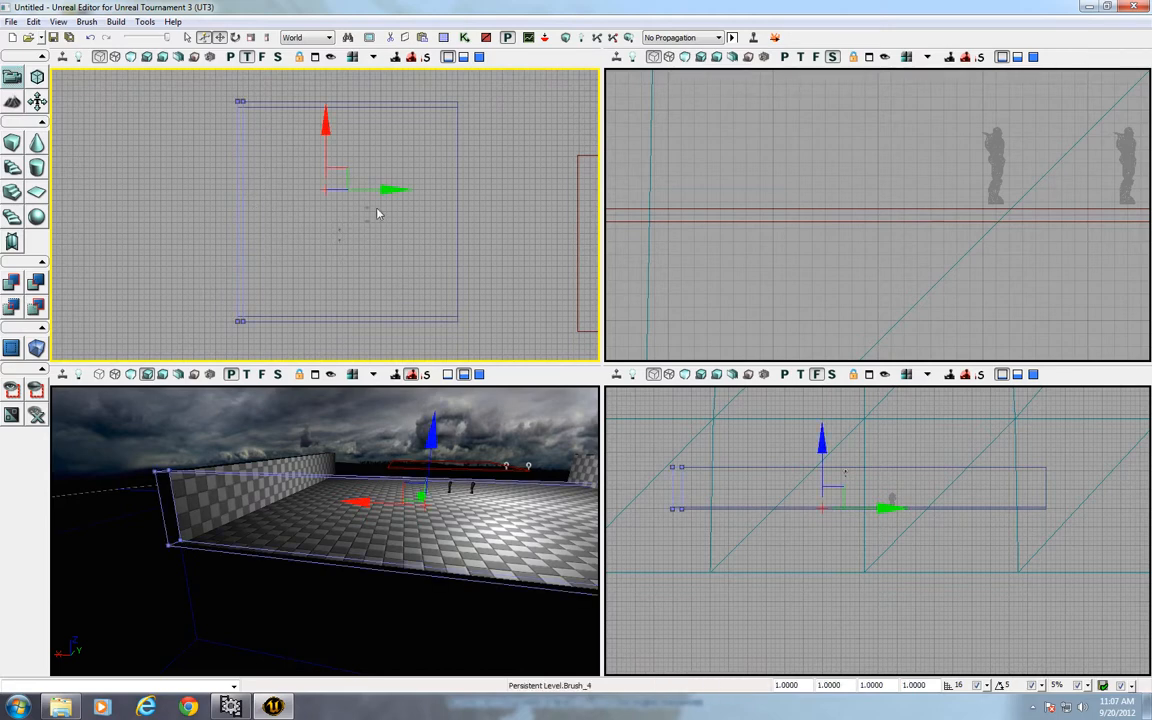
left_click_drag(392, 192, 607, 192)
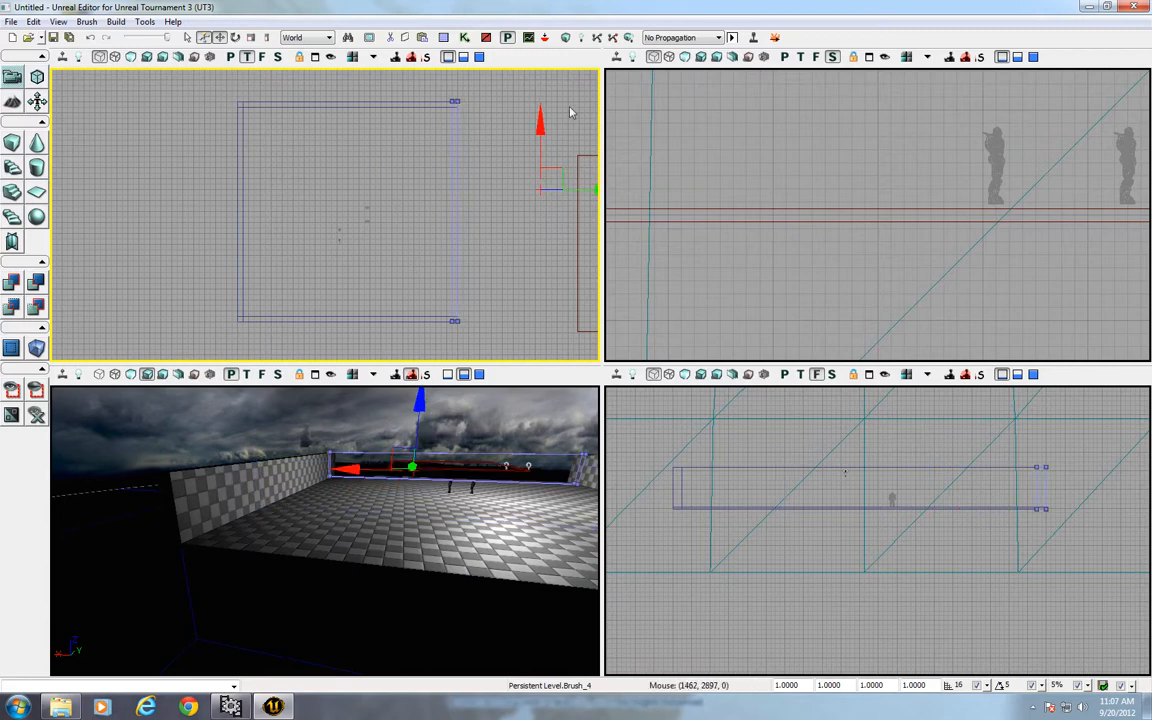
left_click(566, 38)
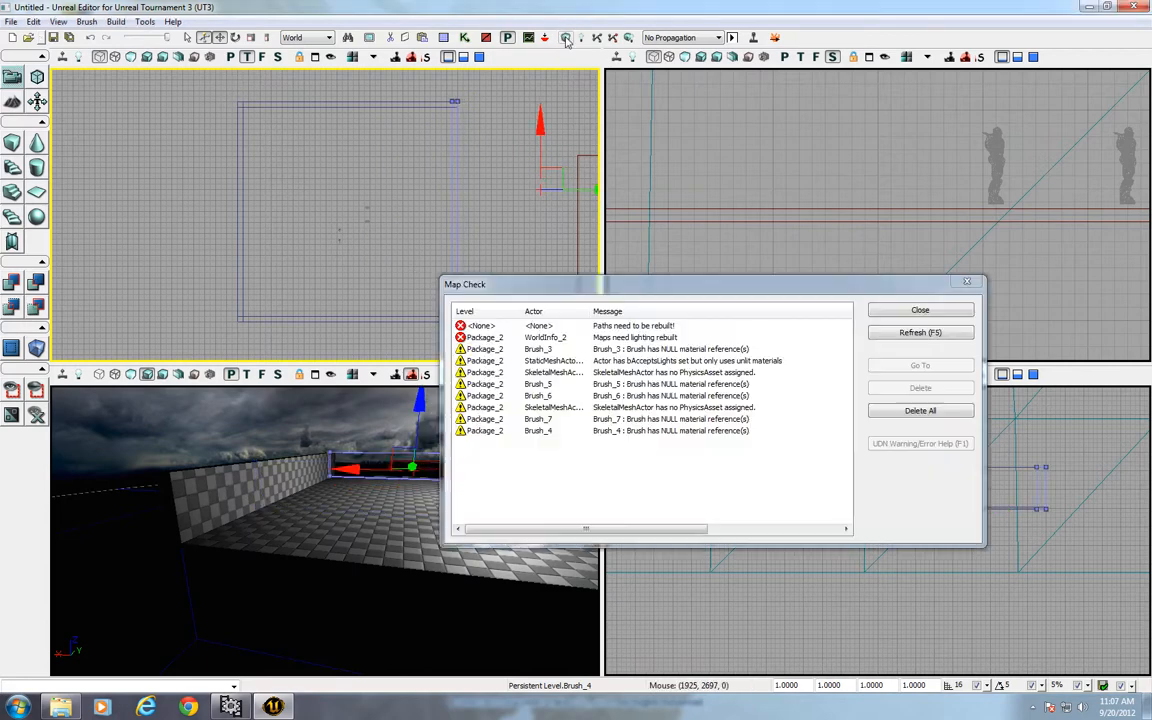
left_click(912, 312)
- Maximize the Perspective view, build the whole map including lighting and paths, and close the Map Check report
left_click_drag(400, 540, 560, 500)
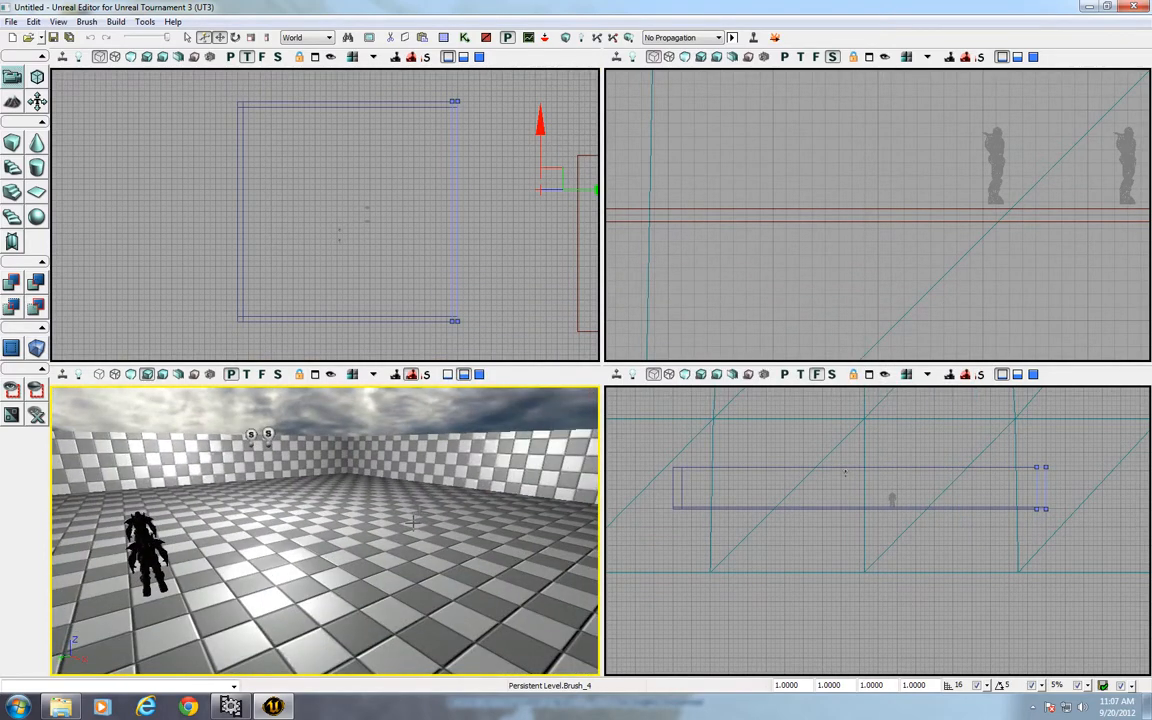
left_click(318, 377)
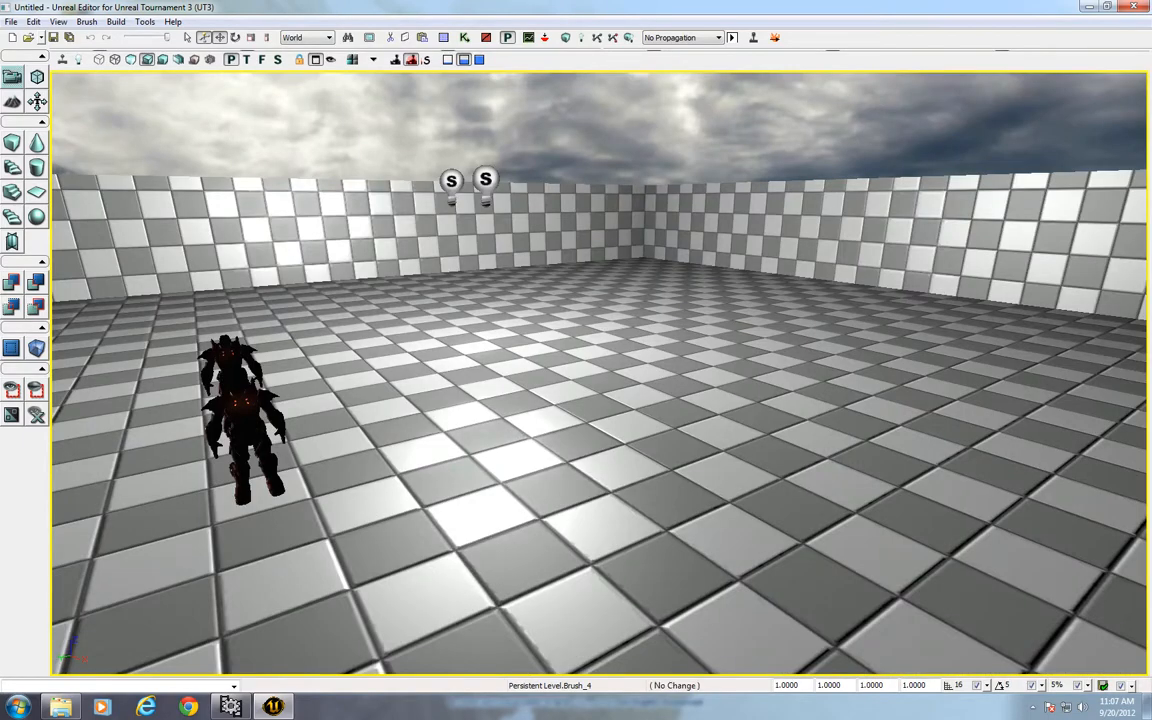
left_click_drag(452, 430, 480, 500)
left_click(403, 409)
right_click(445, 407)
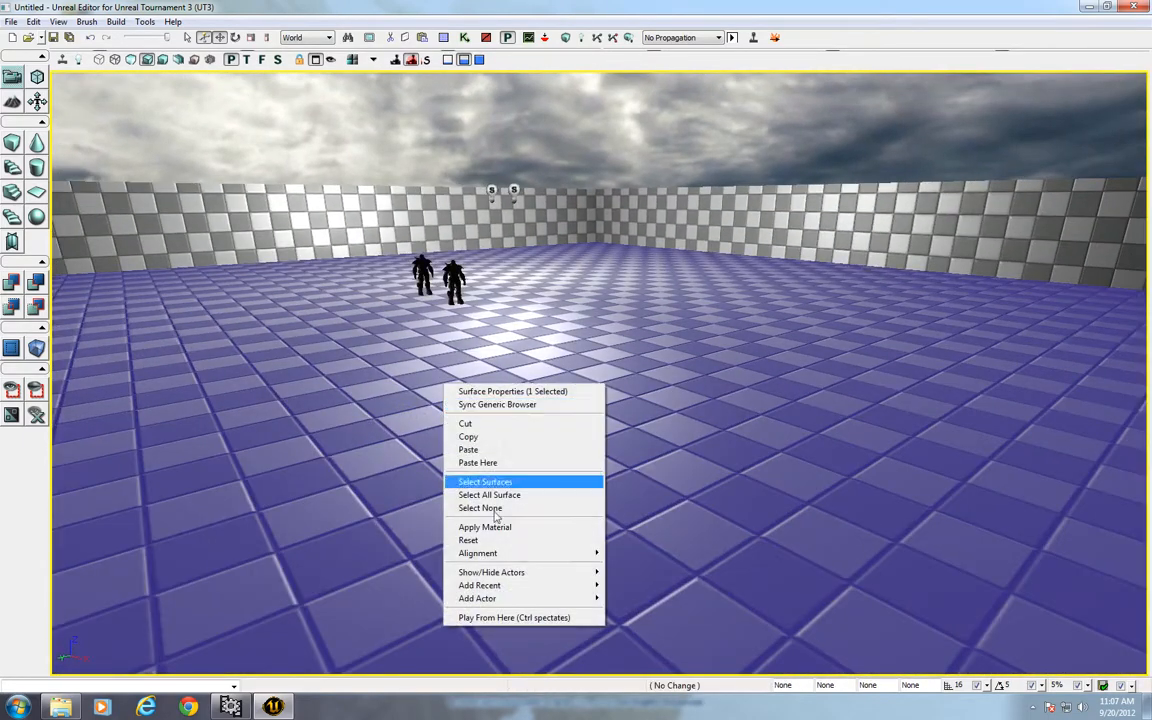
left_click(576, 37)
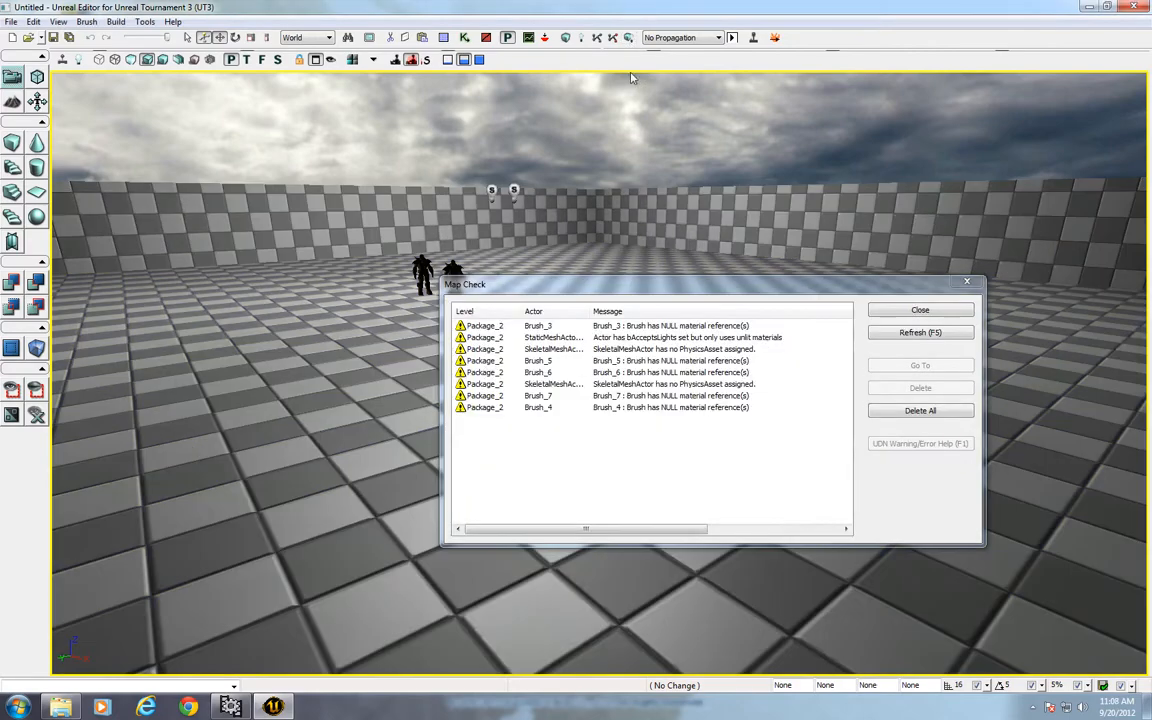
left_click(914, 307)
- Play-test the level from a point on the floor and close the game window
right_click(617, 456)
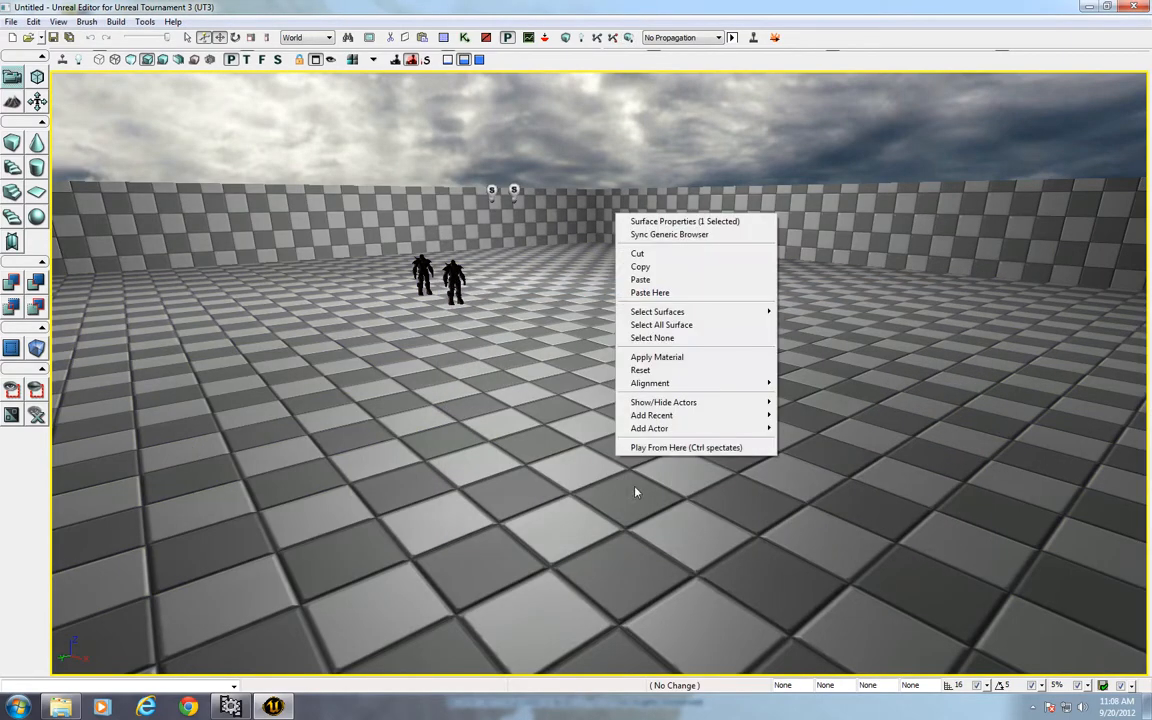
left_click(682, 447)
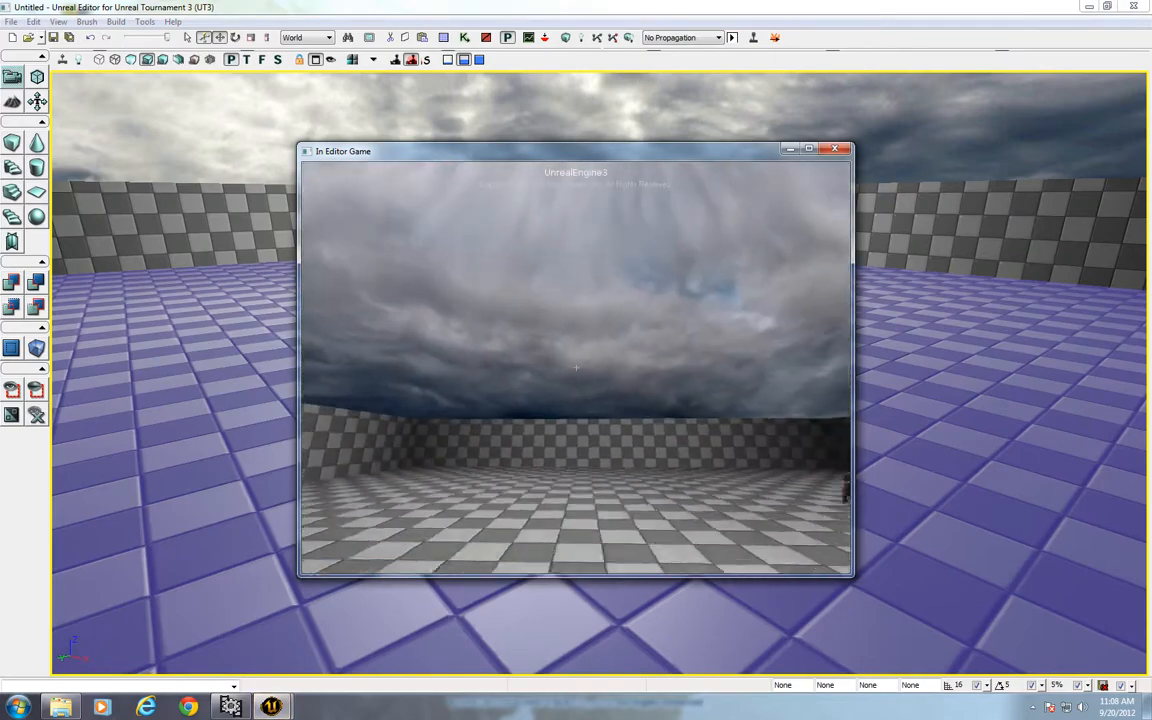
key("Escape")
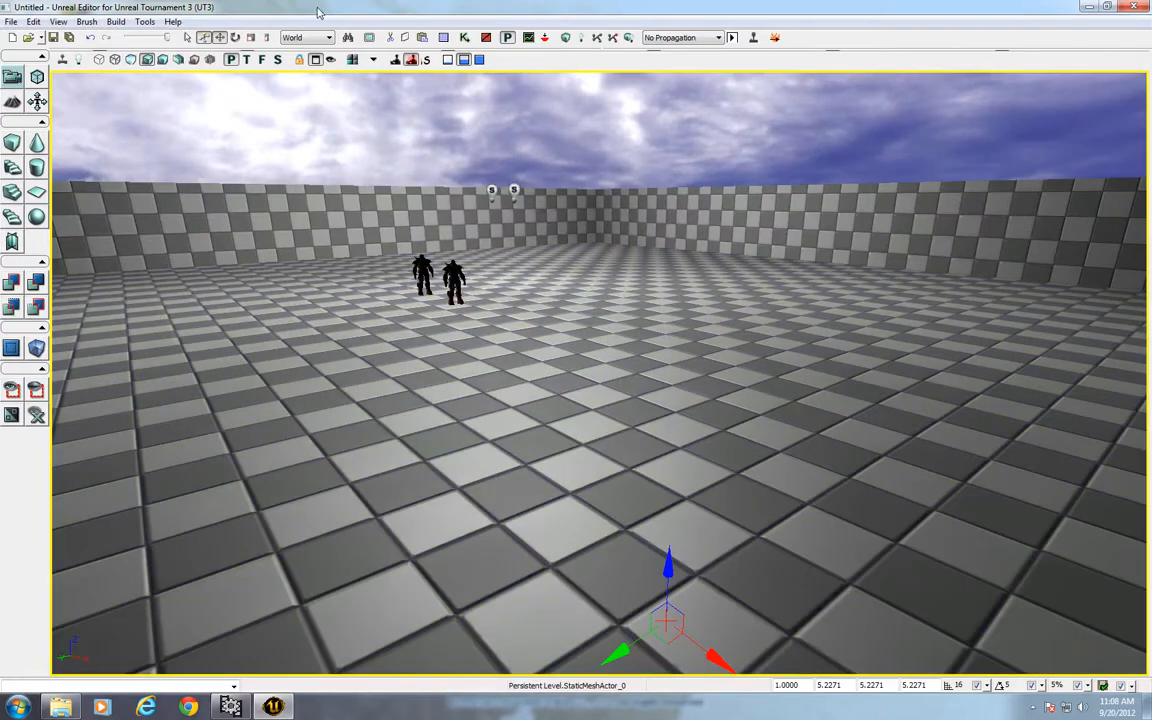
- Raise the selected sky dome along the Z axis in the Perspective view until its rim sits between the floor and the wall tops
left_click(315, 60)
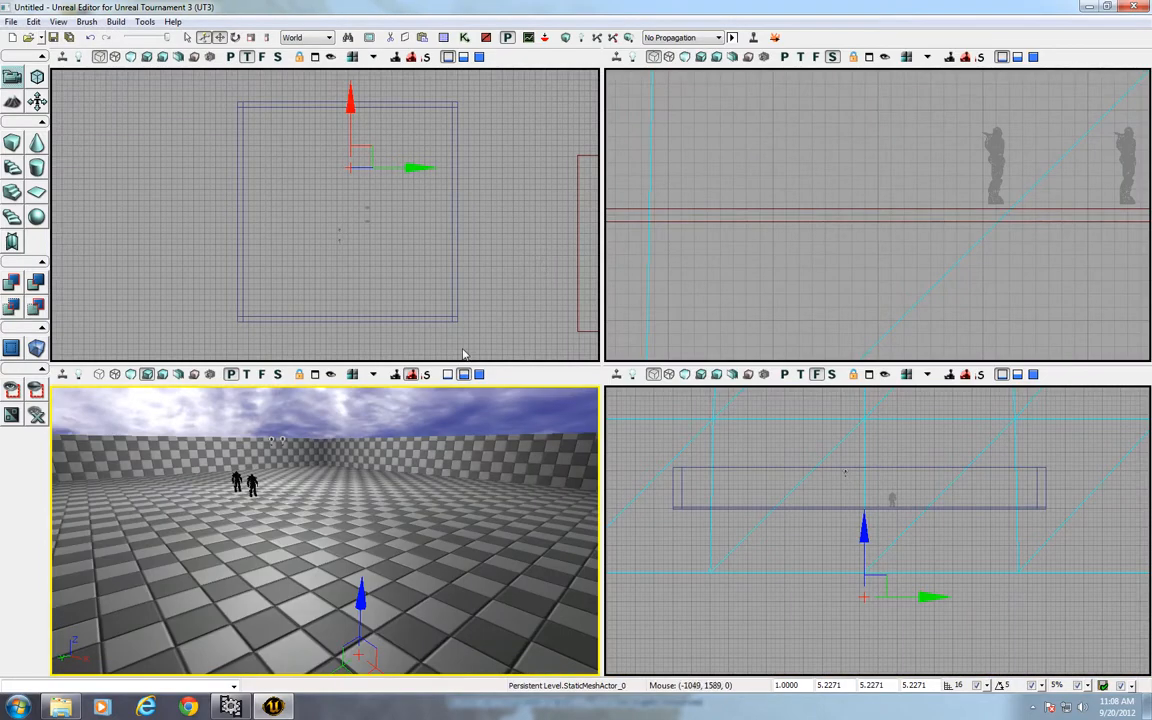
middle_click_drag(300, 500, 300, 378)
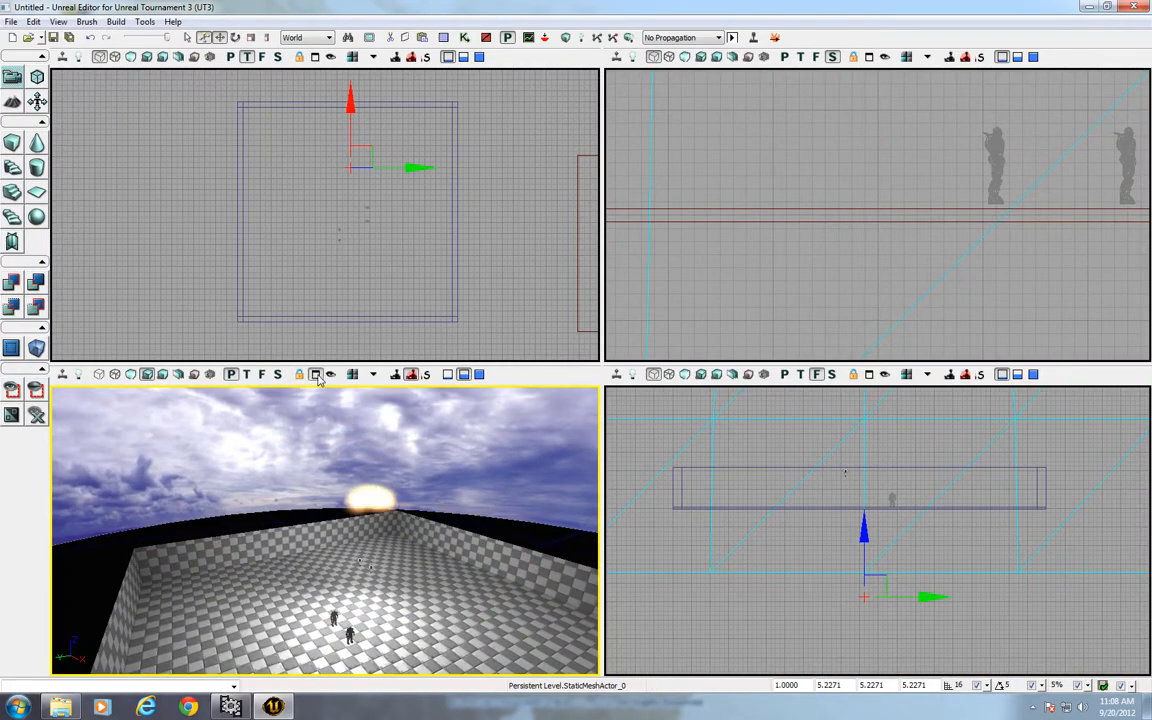
left_click(318, 379)
right_click_drag(478, 537, 503, 453)
middle_click_drag(478, 537, 490, 470)
left_click_drag(561, 461, 563, 420)
middle_click_drag(561, 461, 565, 492)
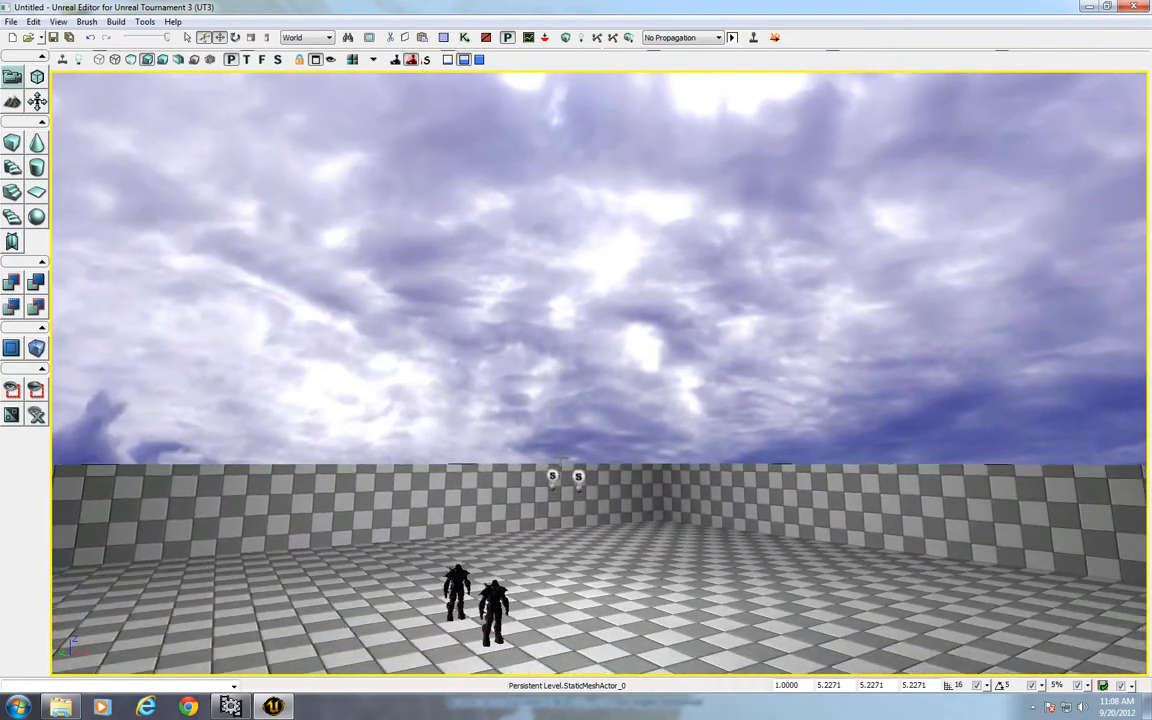
left_click_drag(578, 416, 578, 530)
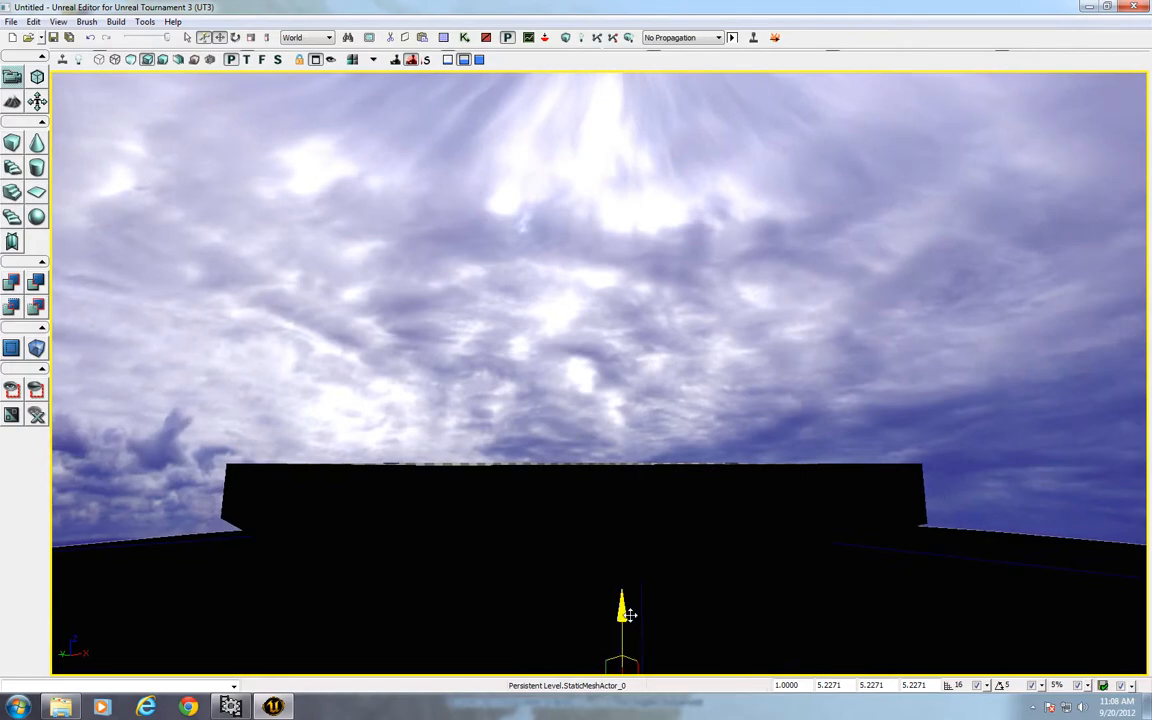
left_click_drag(628, 614, 540, 330)
- Play-test the level from the floor near the characters to check the raised sky, and close the game window
middle_click_drag(500, 500, 500, 540)
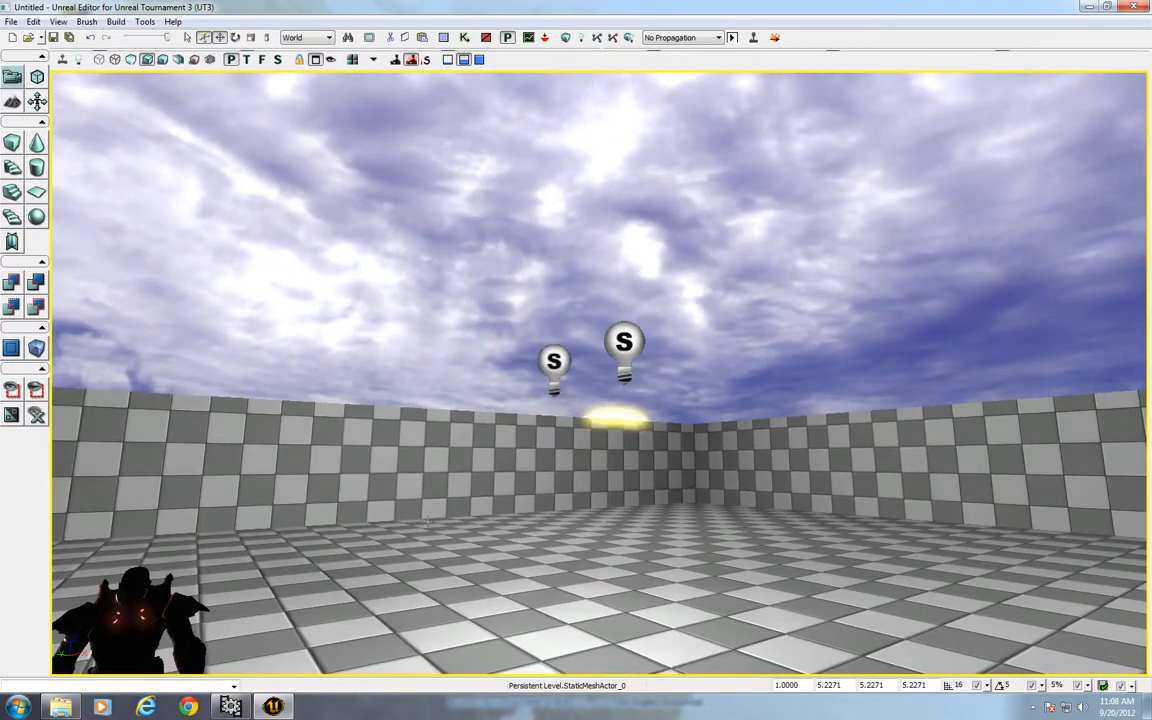
right_click(500, 602)
left_click(543, 590)
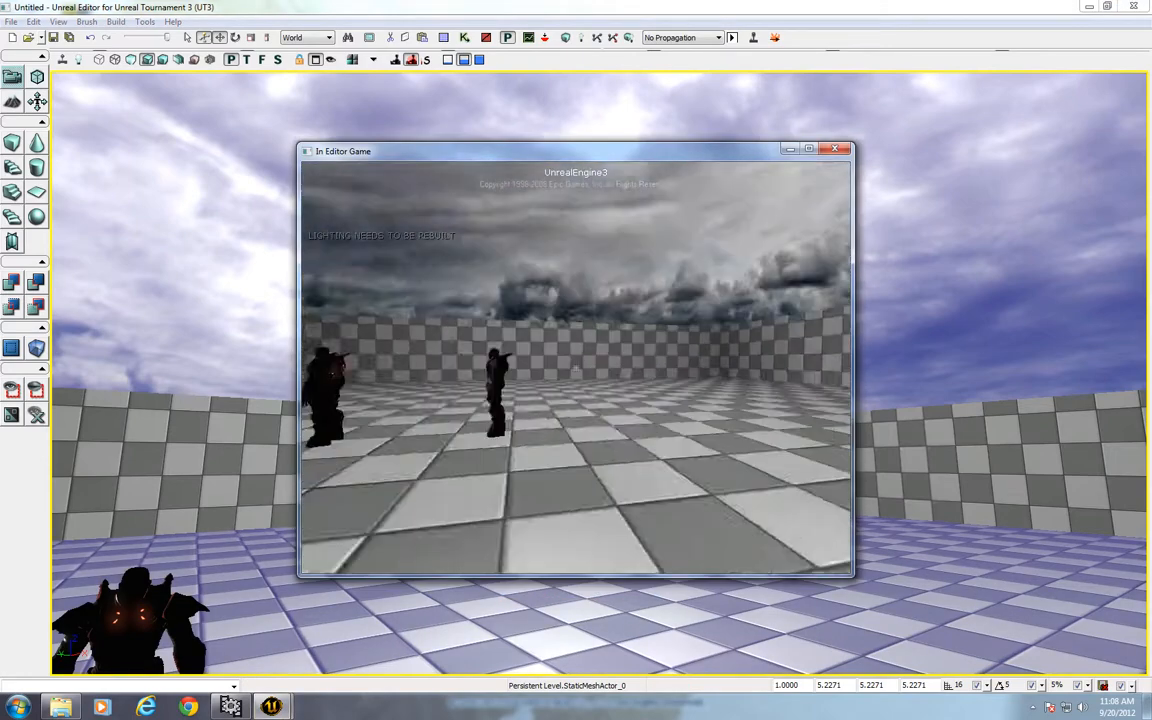
key("Escape")
- Rebuild the whole map, close the Map Check report, play-test the level once more and clear the selection
left_click(628, 38)
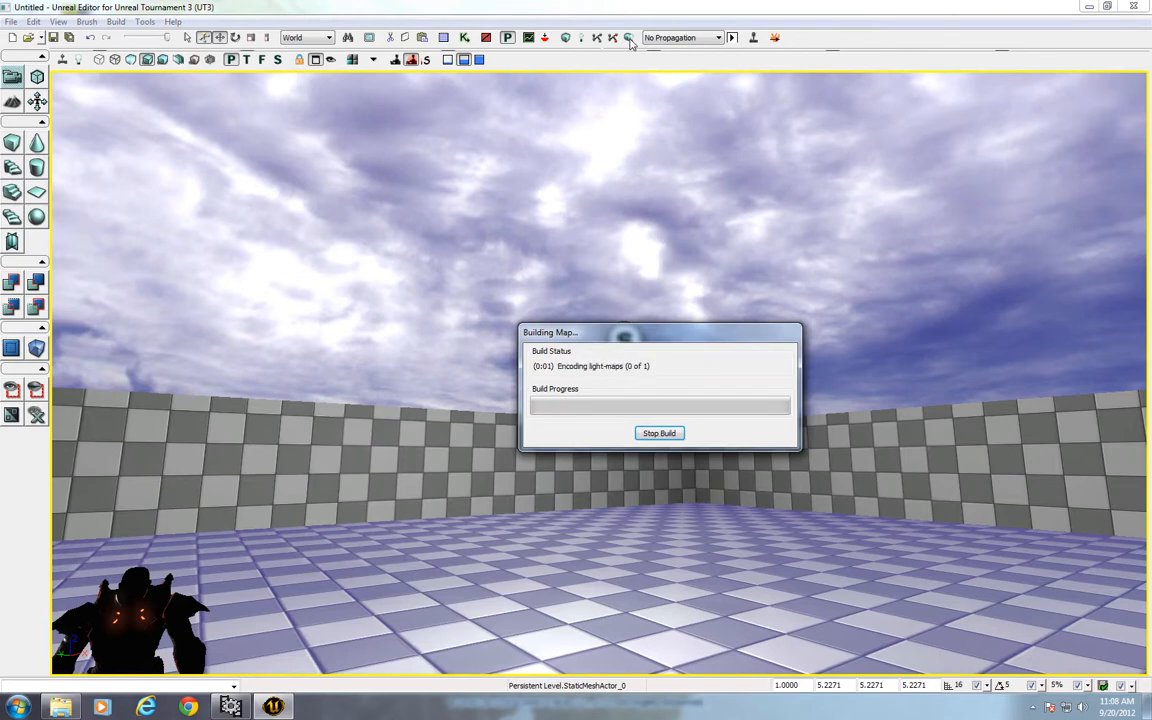
left_click(940, 311)
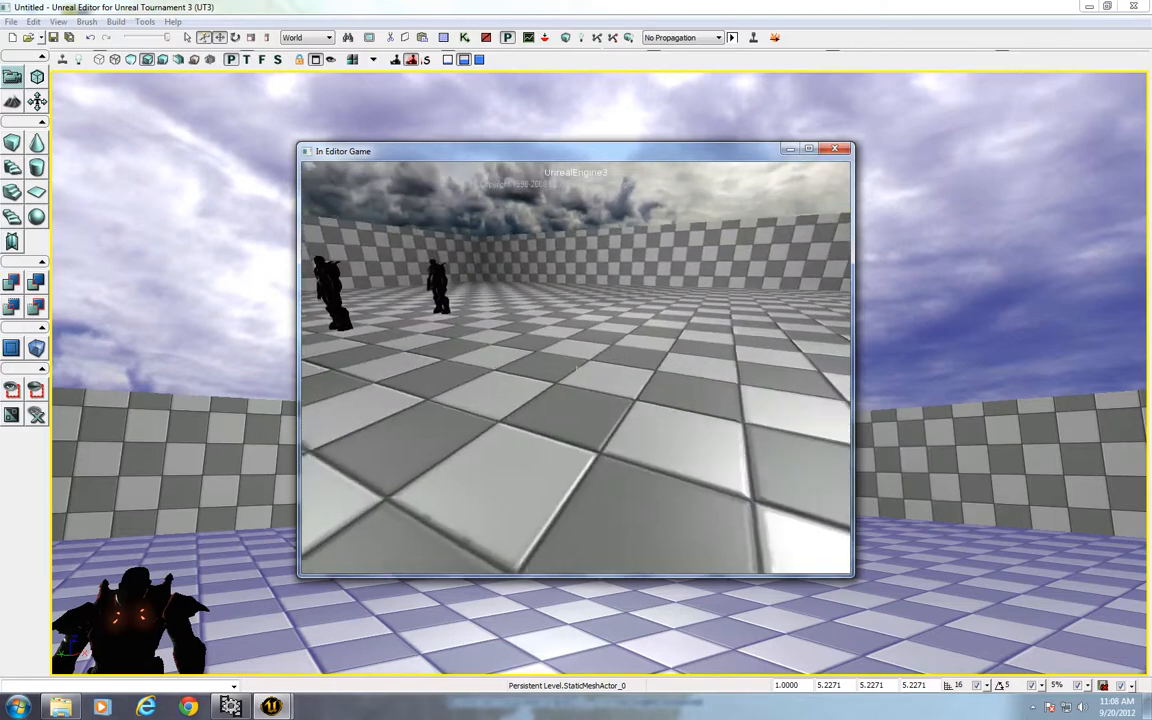
key("Escape")
left_click(636, 650)
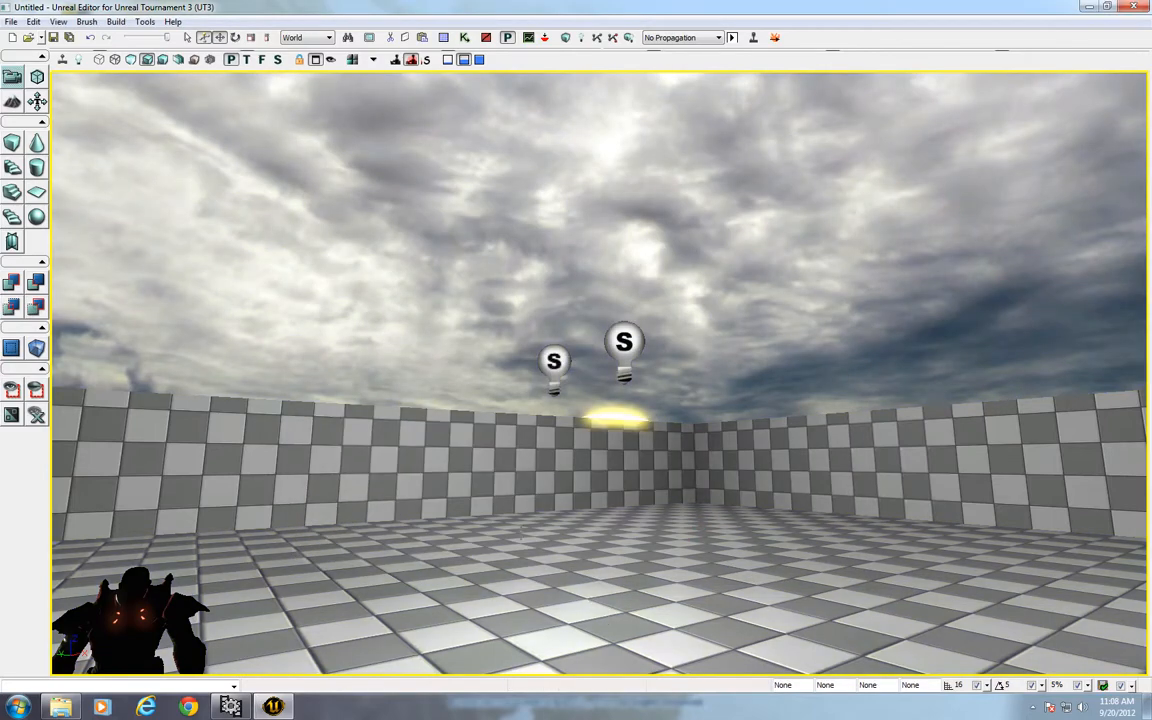
- Examine the walled level and its sky from inside and outside in the Perspective view
left_click(315, 60)
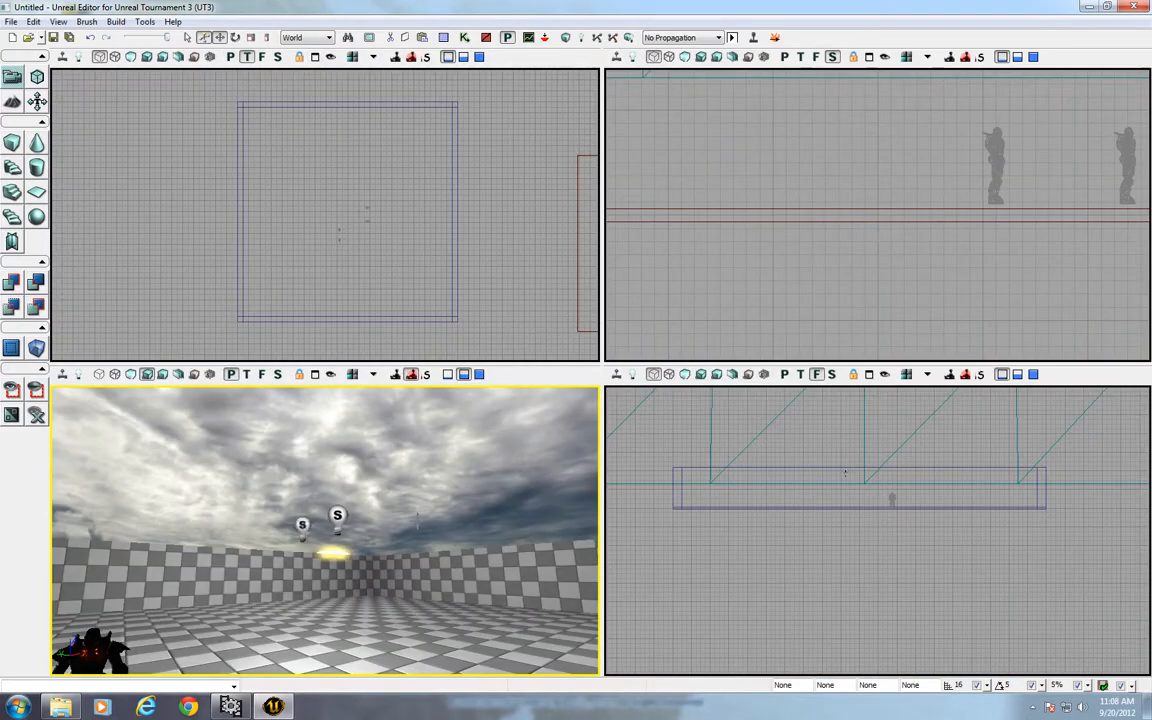
left_click_drag(387, 530, 387, 563)
left_click(315, 374)
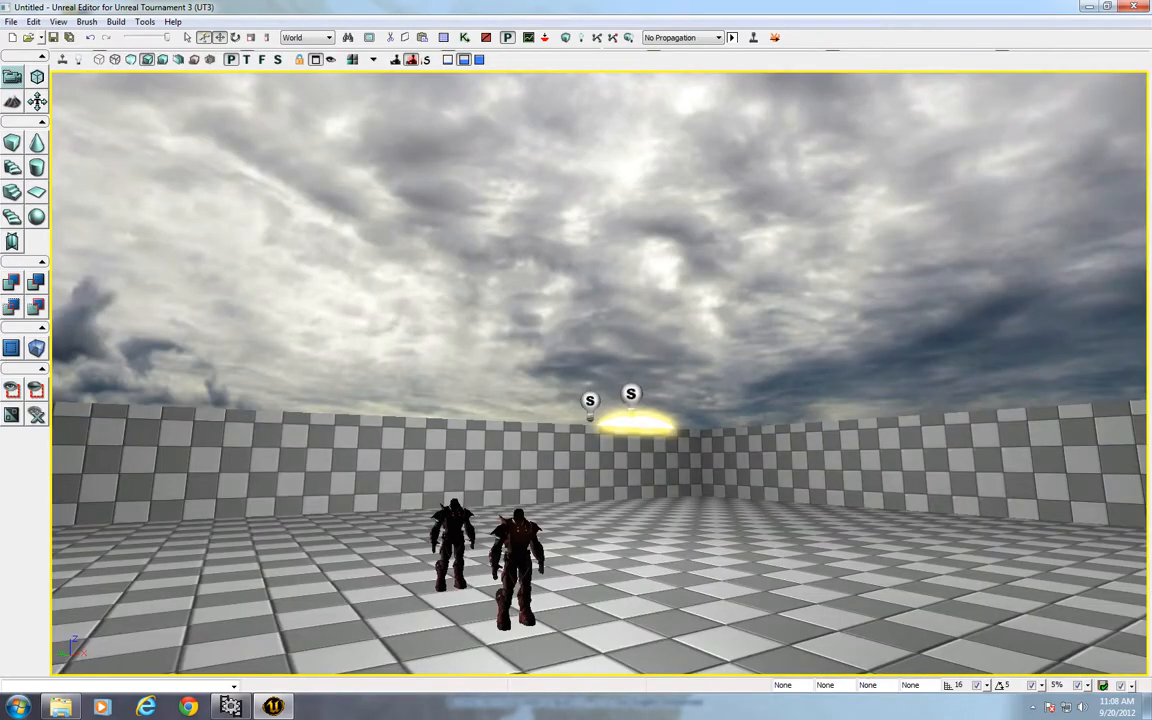
right_click_drag(400, 365, 390, 480)
right_click_drag(120, 400, 110, 220)
left_click_drag(110, 200, 77, 305)
right_click_drag(100, 165, 98, 100)
left_click_drag(98, 100, 230, 155)
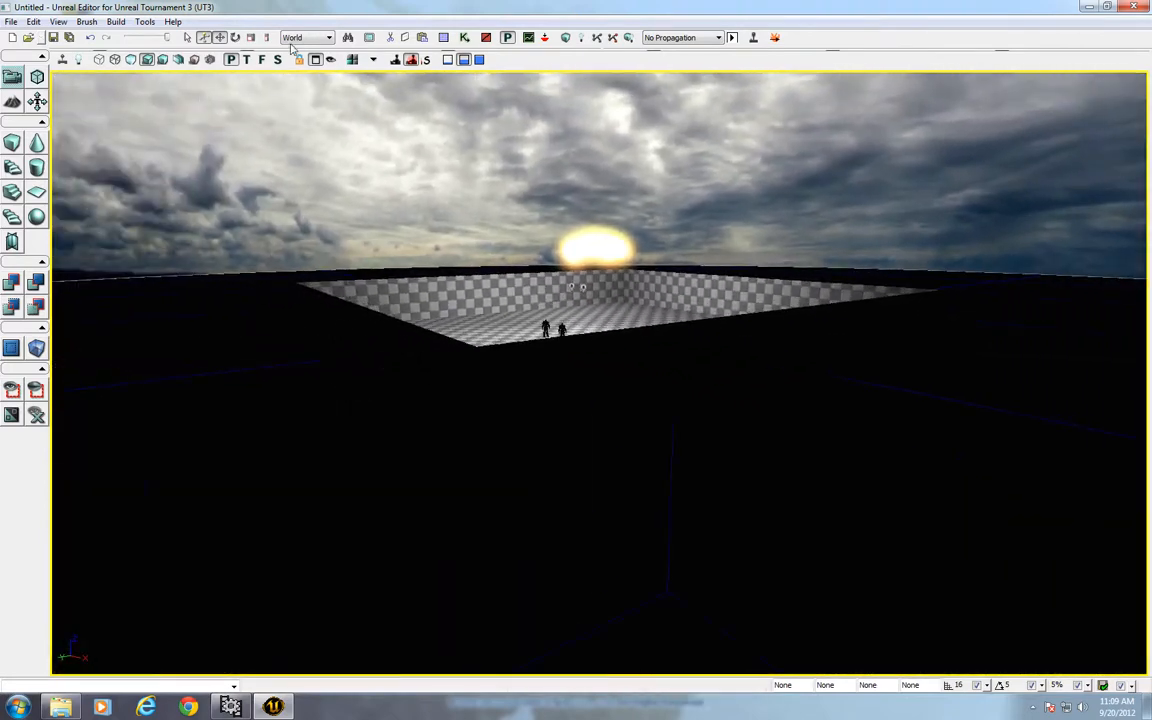
left_click(315, 59)
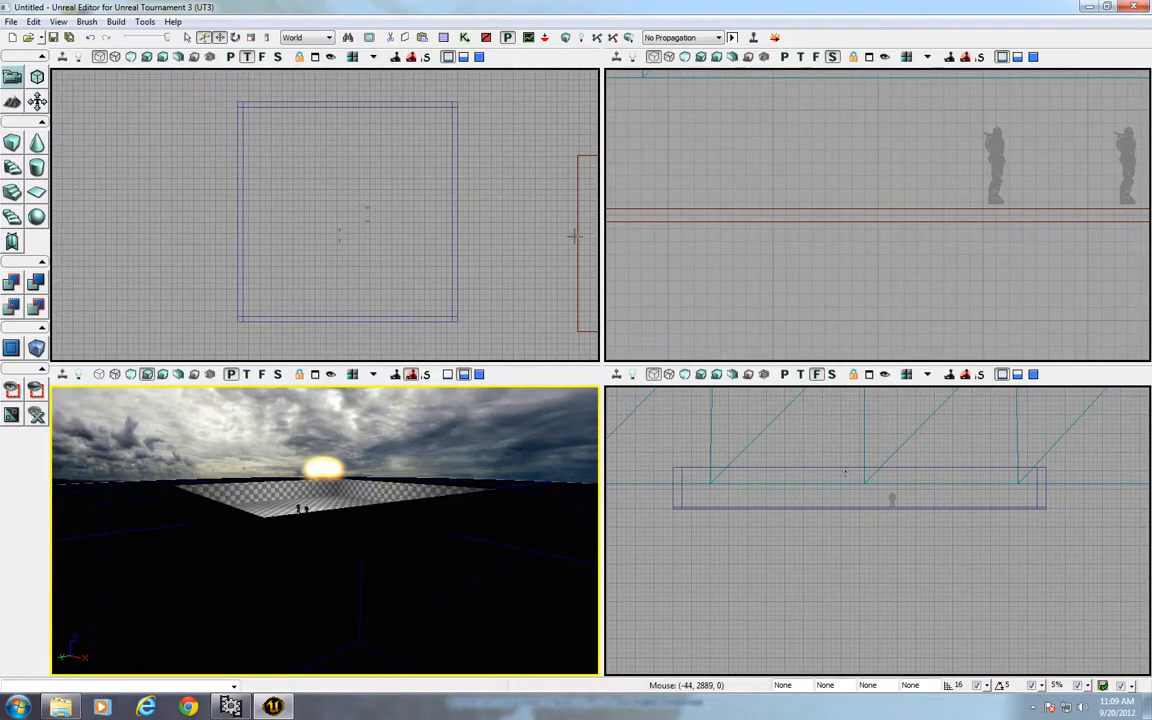
- Move the builder brush along the Y axis in the Top view so that it overlaps the floor and its side wall
left_click(576, 237)
mouse_move(576, 238)
left_mouse_down()
mouse_move(451, 187)
mouse_move(358, 216)
left_mouse_up()
left_click_drag(514, 224, 254, 224)
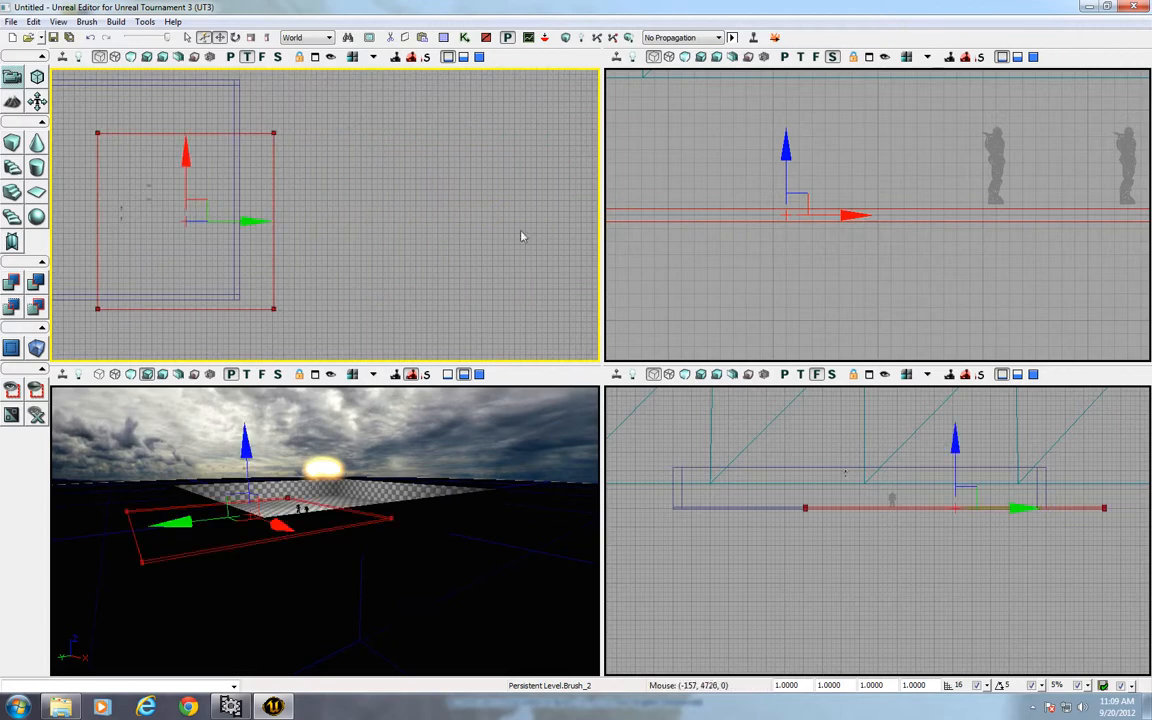
left_click_drag(680, 222, 854, 215)
- Rebuild the builder brush as a cube with X, Y and Z set to 512 and close the Brush Builder
right_click(12, 143)
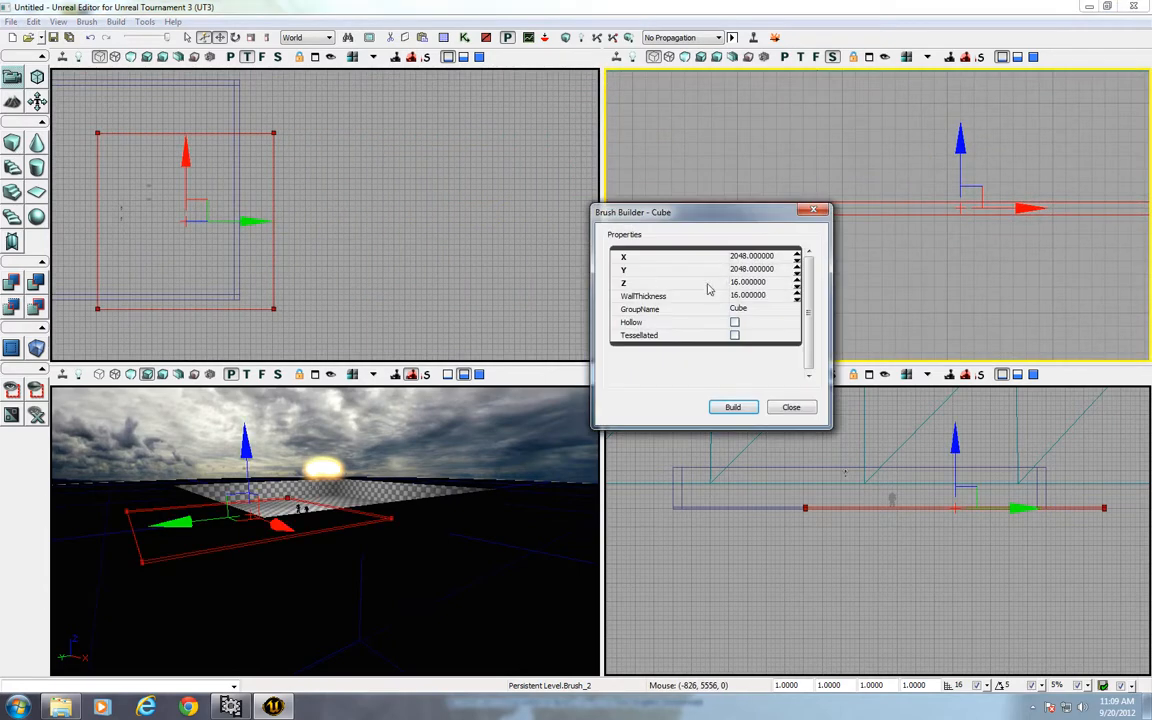
left_click(766, 256)
type("512")
key("Return")
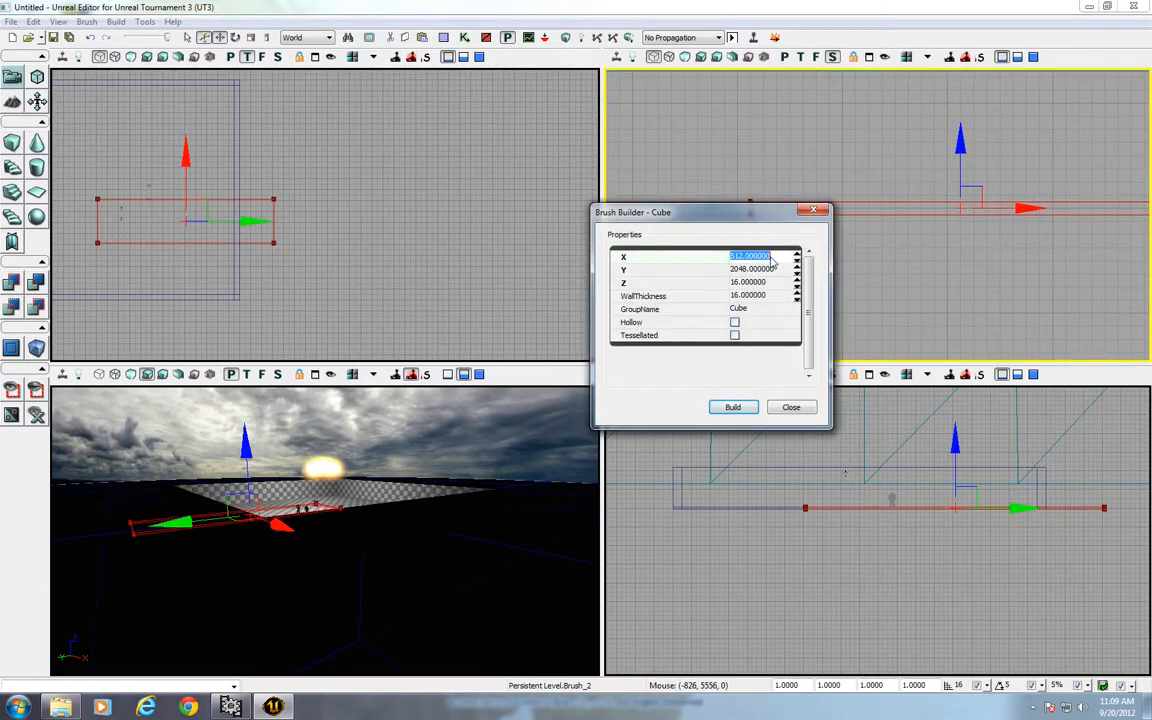
left_click(781, 270)
type("512")
key("Return")
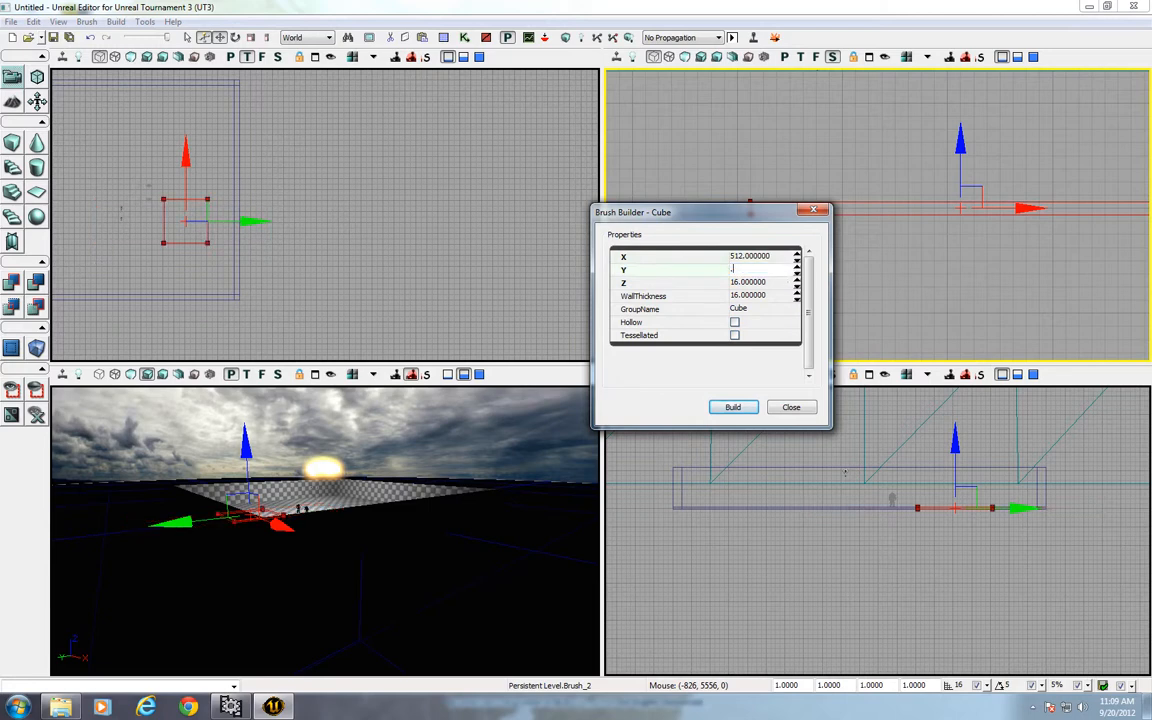
left_click(778, 283)
type("512")
key("Return")
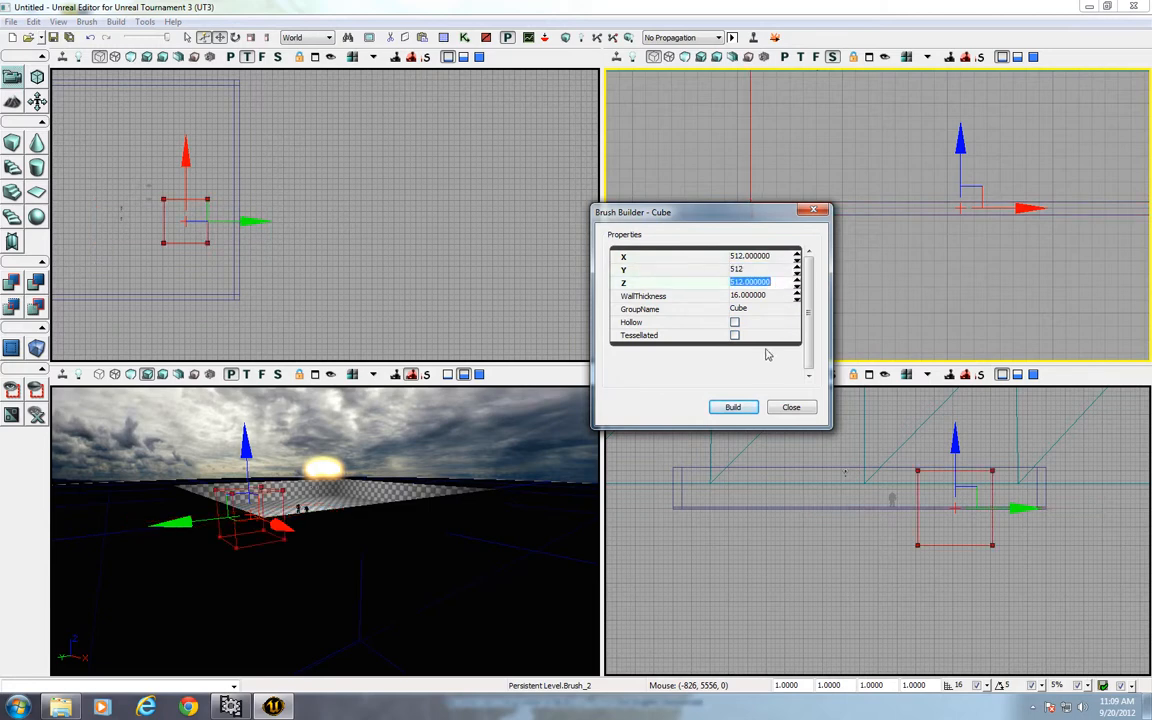
left_click(791, 407)
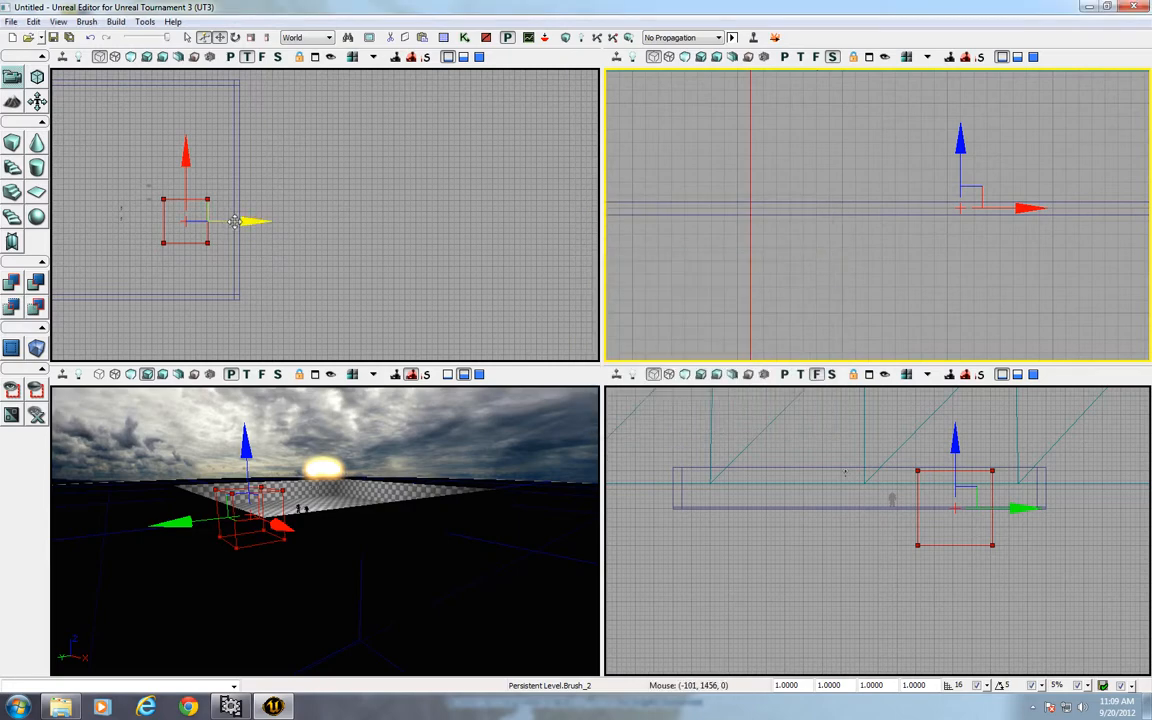
- Select the builder brush in Geometry Mode and move its front and back edge vertices inward along the X axis in the Top view
mouse_move(310, 274)
left_mouse_down()
mouse_move(324, 340)
mouse_move(324, 322)
left_mouse_up()
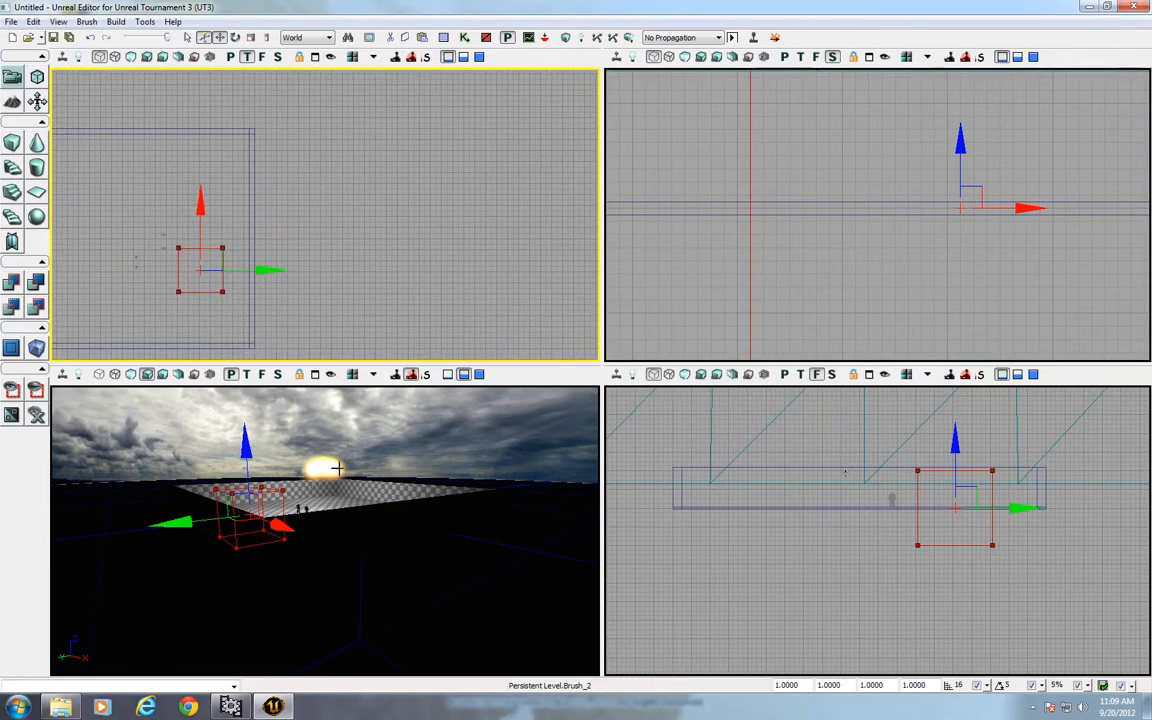
left_click(337, 468)
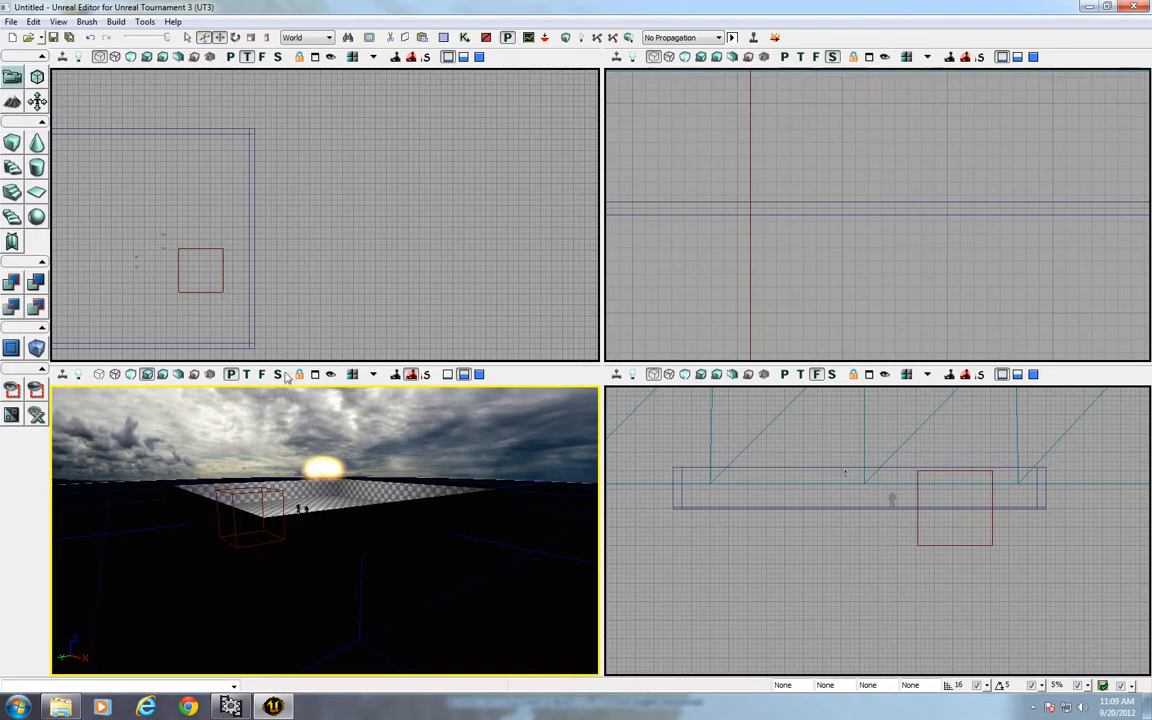
left_click(221, 272)
left_click_drag(326, 311, 416, 298)
scroll(326, 314, "up", 4)
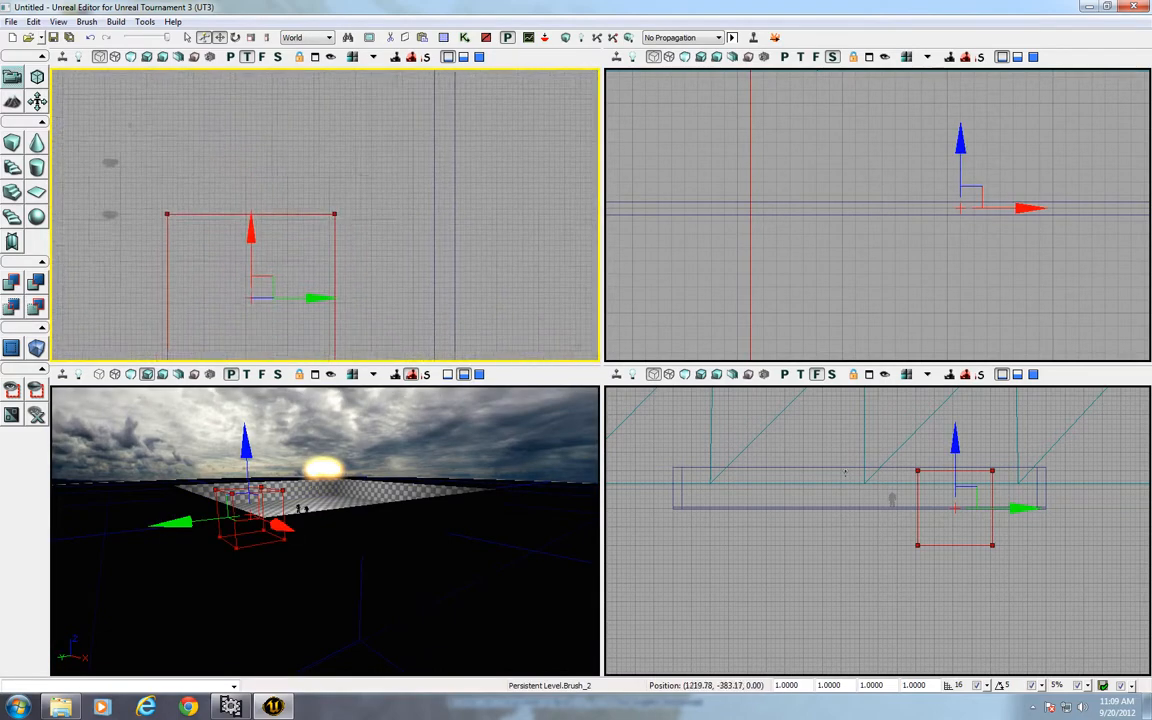
left_click(37, 100)
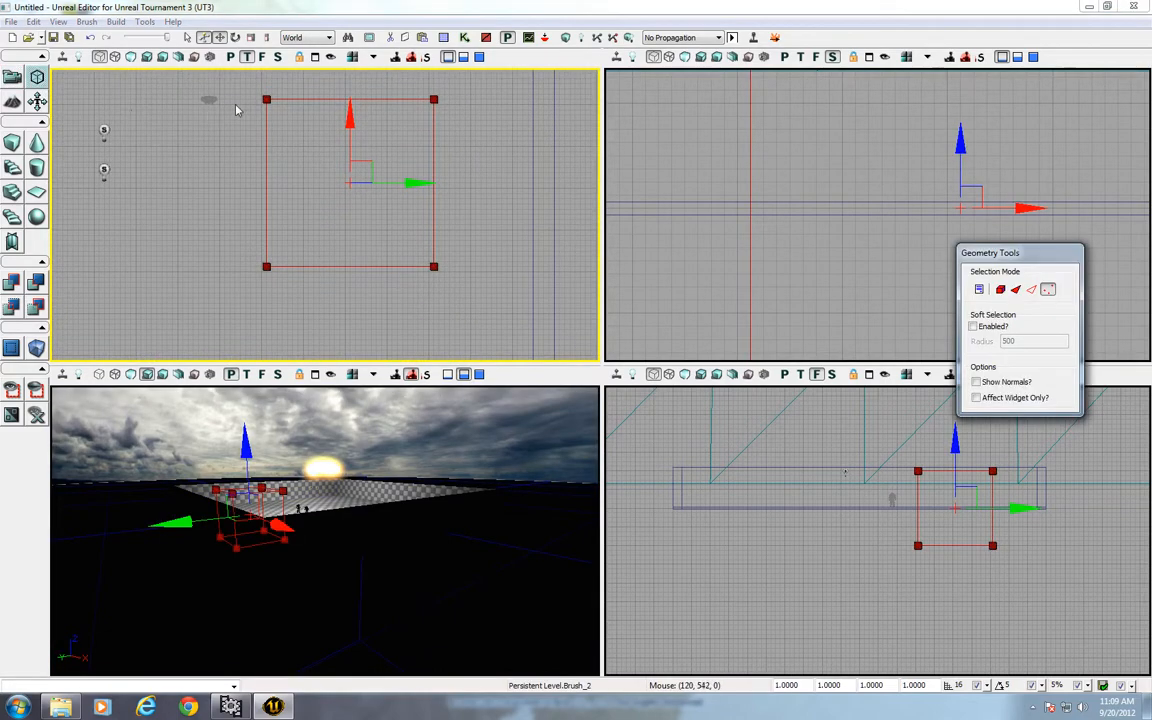
left_click(266, 99)
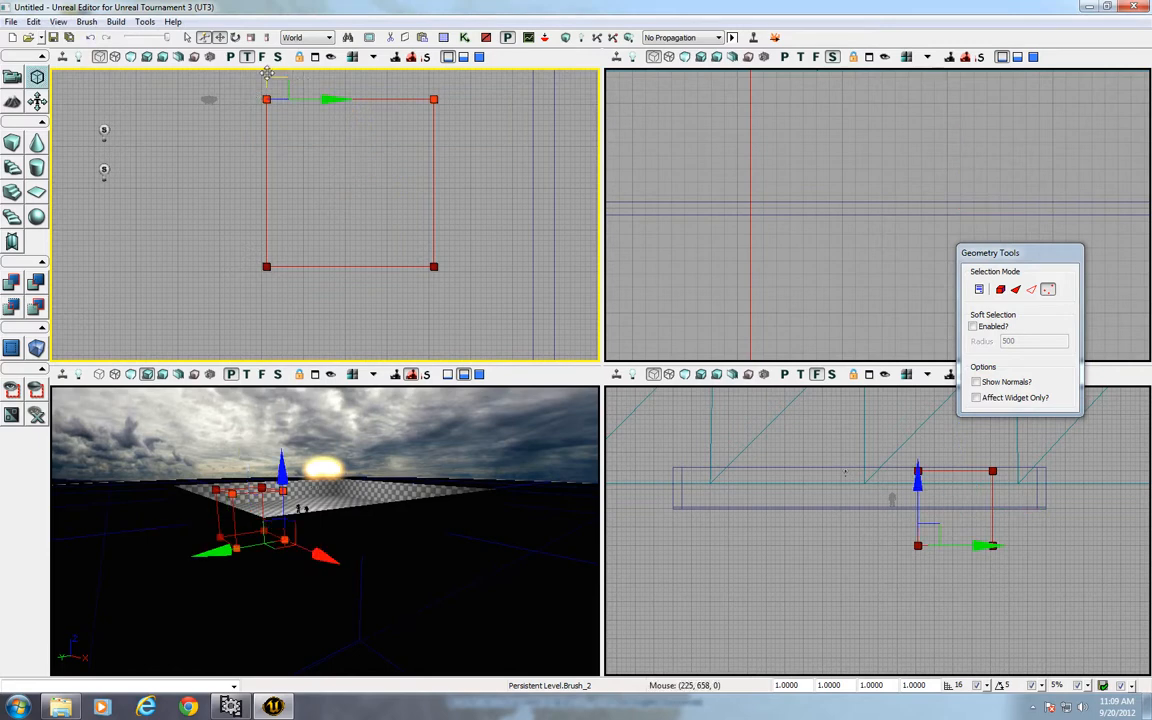
left_click_drag(265, 76, 265, 167)
mouse_move(226, 249)
left_mouse_down("ctrl+alt")
mouse_move(504, 303)
mouse_move(512, 290)
left_mouse_up("ctrl+alt")
left_click_drag(433, 197, 433, 160)
- Narrow the builder brush along the Y axis into a slim square pillar by moving its side vertices inward, and return to Camera Mode
left_click_drag(243, 175, 298, 248, "ctrl+alt")
left_click_drag(343, 188, 486, 258)
left_click_drag(508, 189, 378, 189)
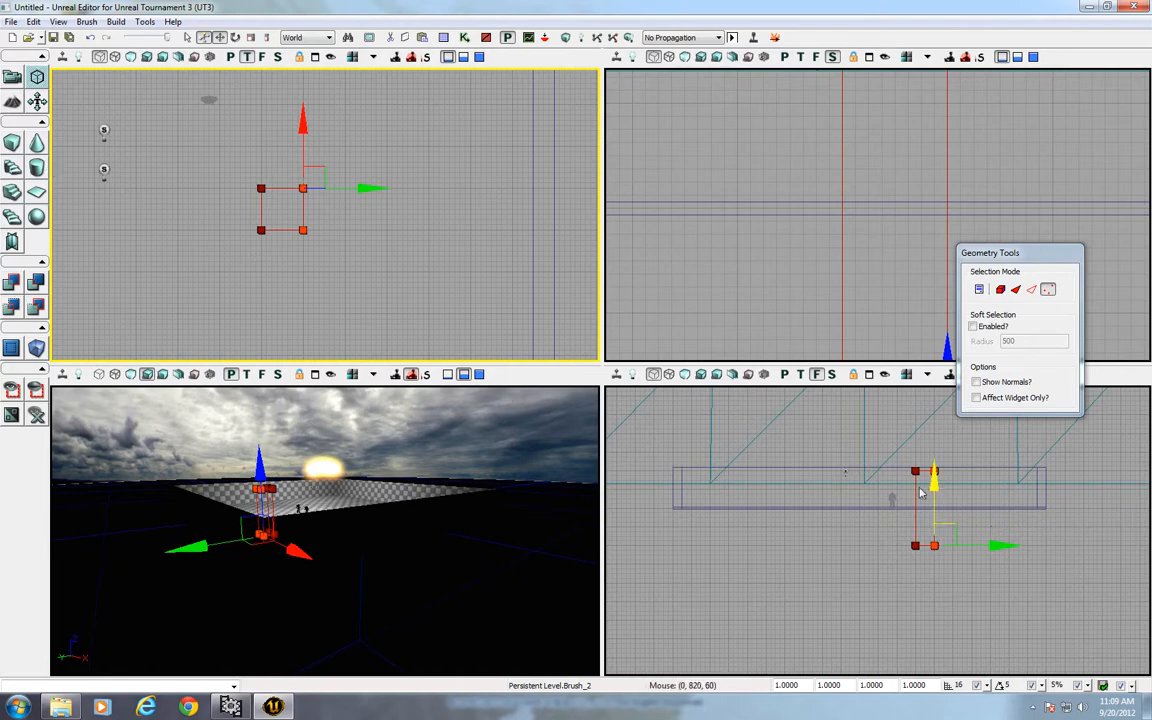
left_click(12, 77)
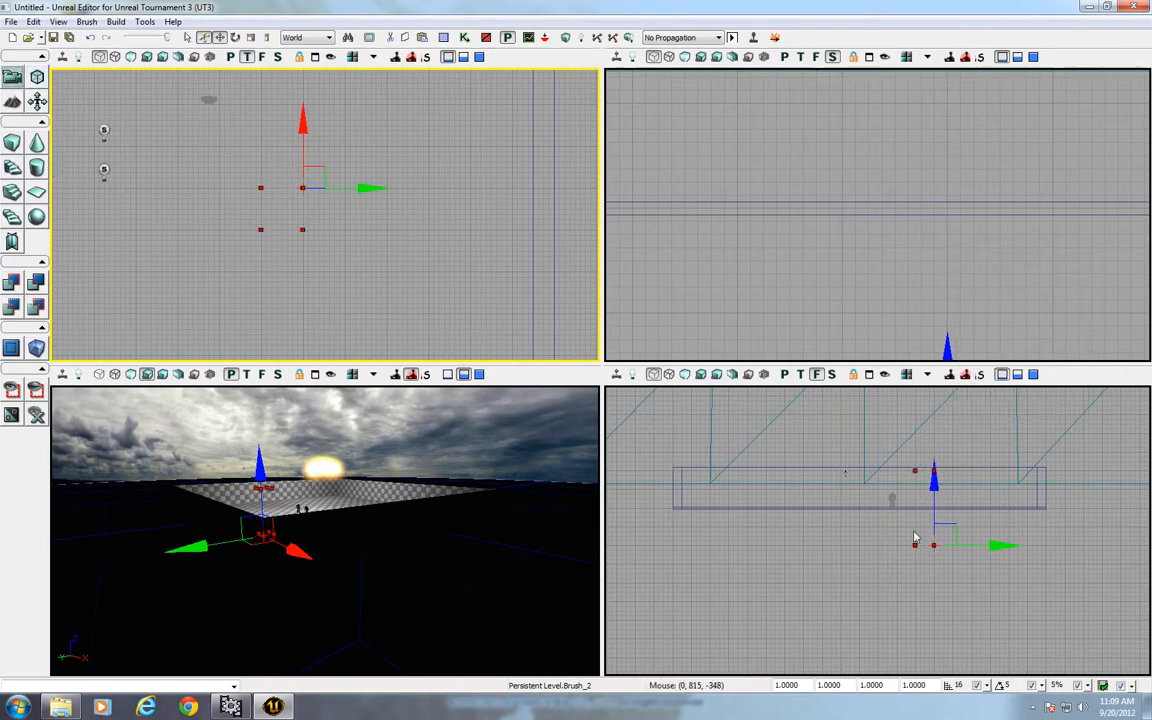
- Raise the pillar-shaped brush in the Front view until its base rests on the floor and add it as solid geometry
mouse_move(934, 480)
left_mouse_down()
mouse_move(934, 432)
mouse_move(934, 442)
left_mouse_up()
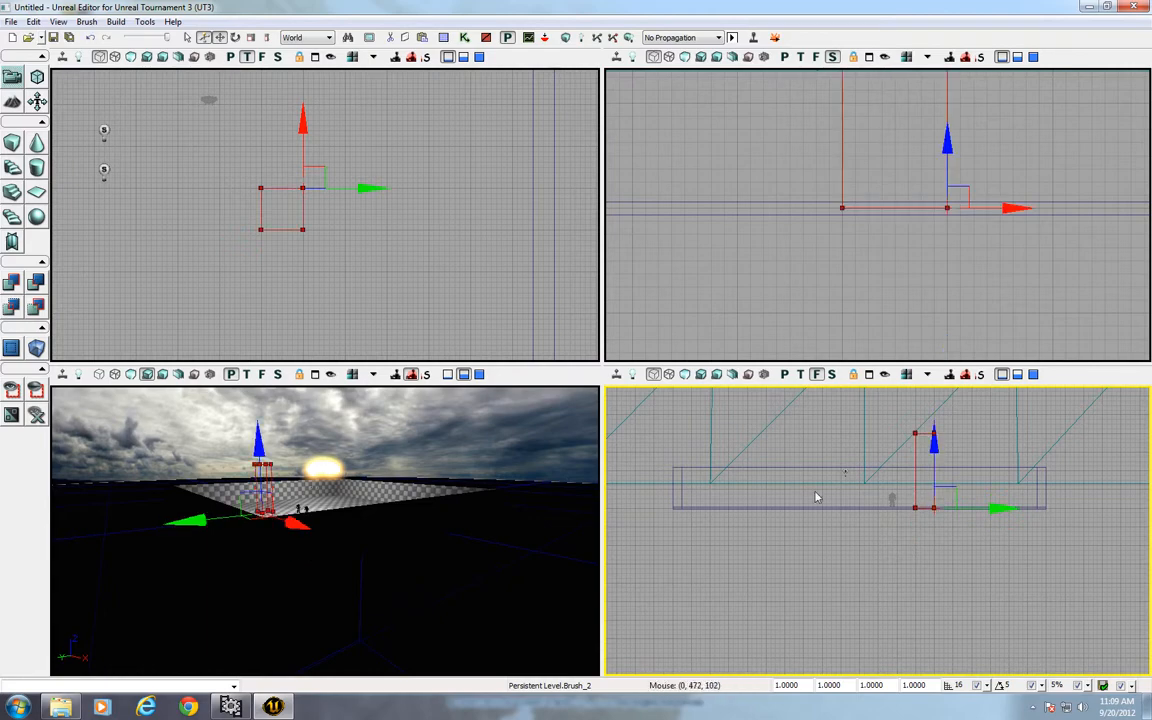
scroll(547, 222, "down", 12)
right_click_drag(547, 222, 489, 202)
scroll(475, 172, "up", 3)
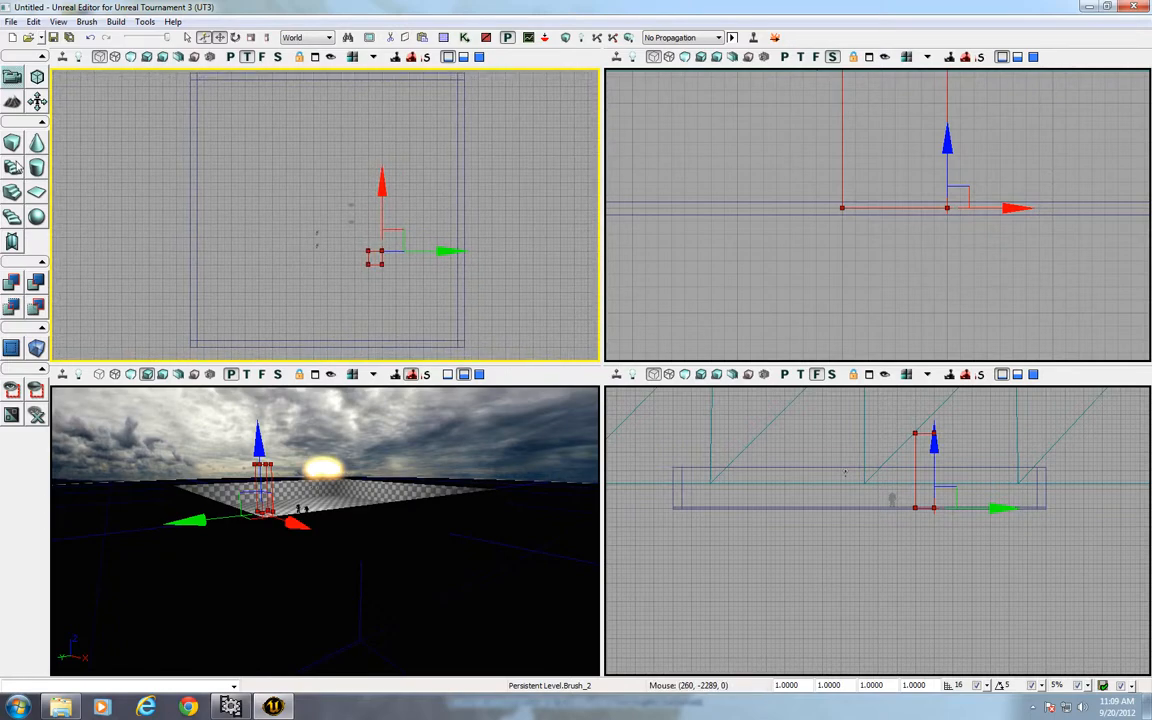
left_click(14, 280)
left_click_drag(433, 621, 388, 534)
left_click(433, 621)
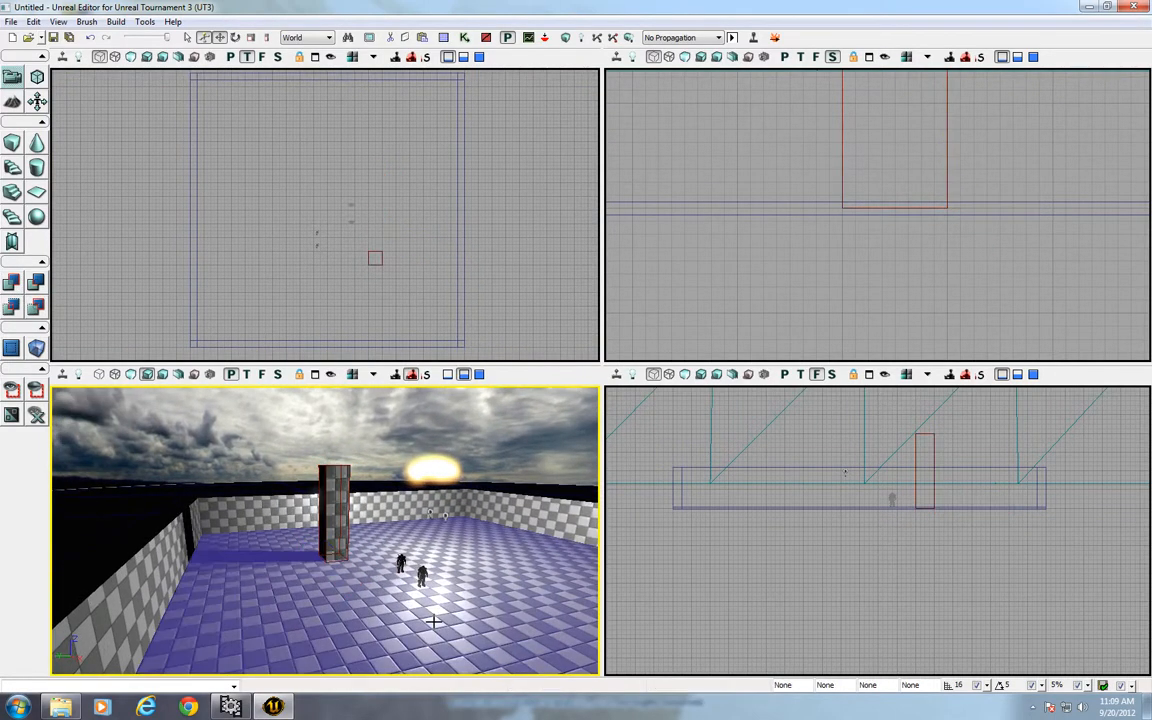
- Move the builder brush along the Y axis in the Top view, away from the new pillar and out beyond the walls
left_click(379, 259)
left_click_drag(435, 249, 692, 249)
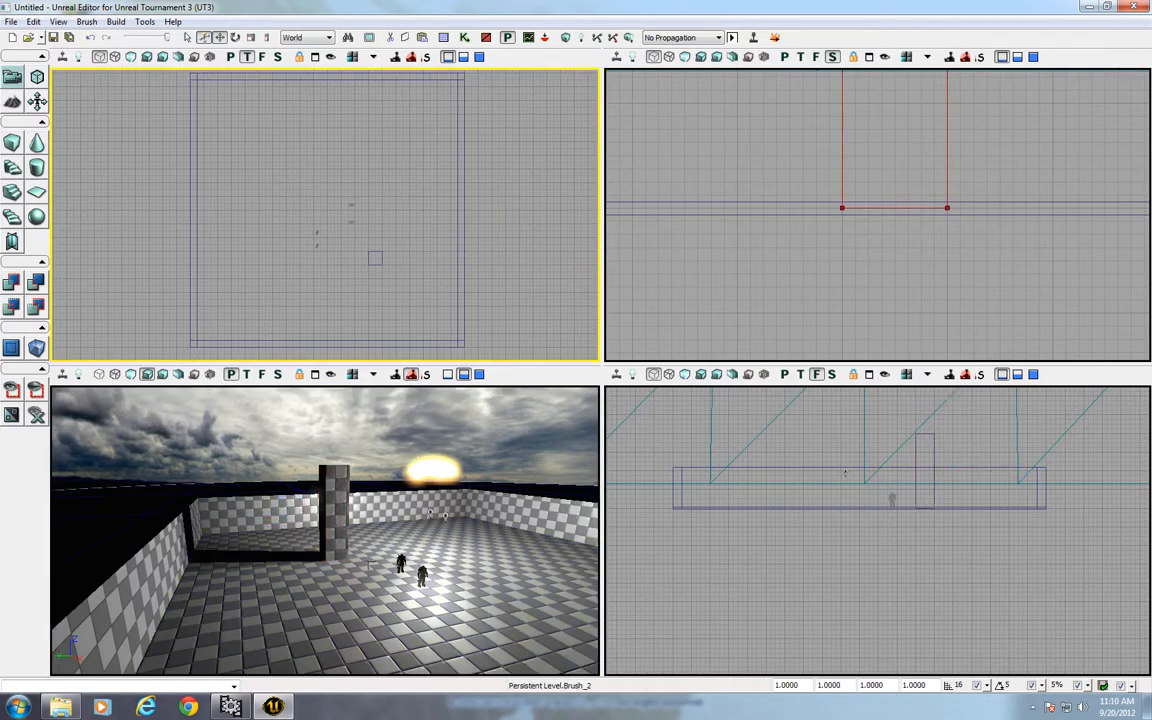
left_click_drag(400, 606, 348, 578)
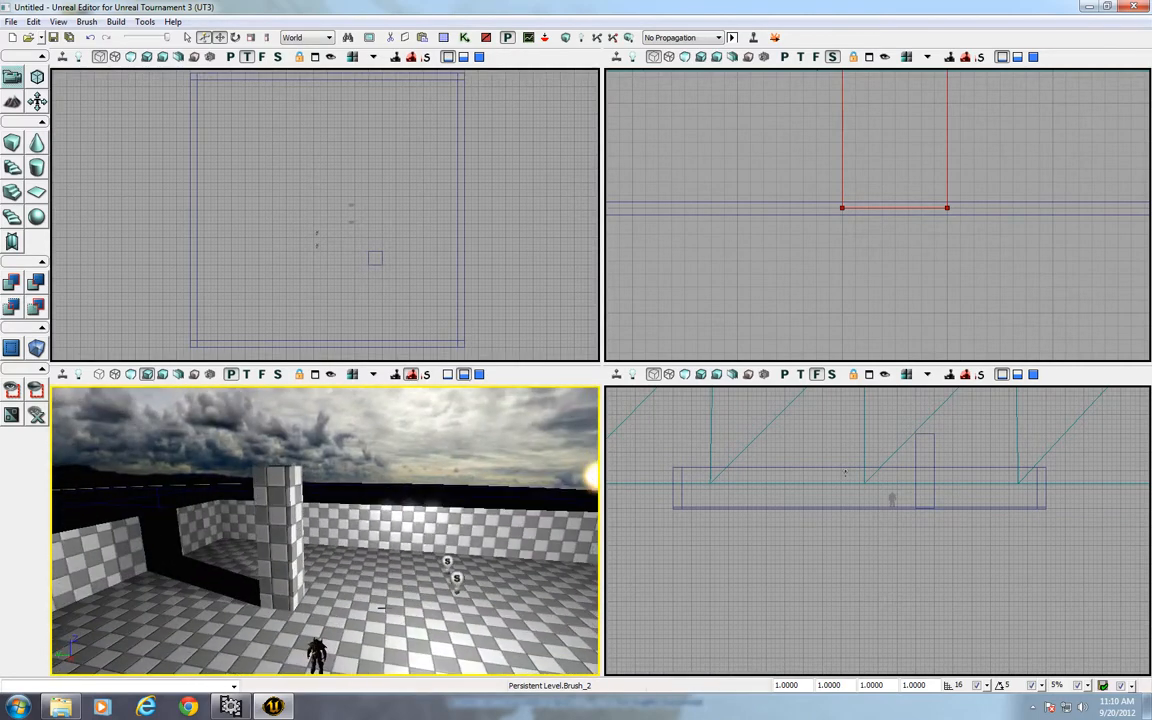
- Duplicate the pillar three times along the X and Y axes in the Top view to form a square of four pillars
left_click(376, 262)
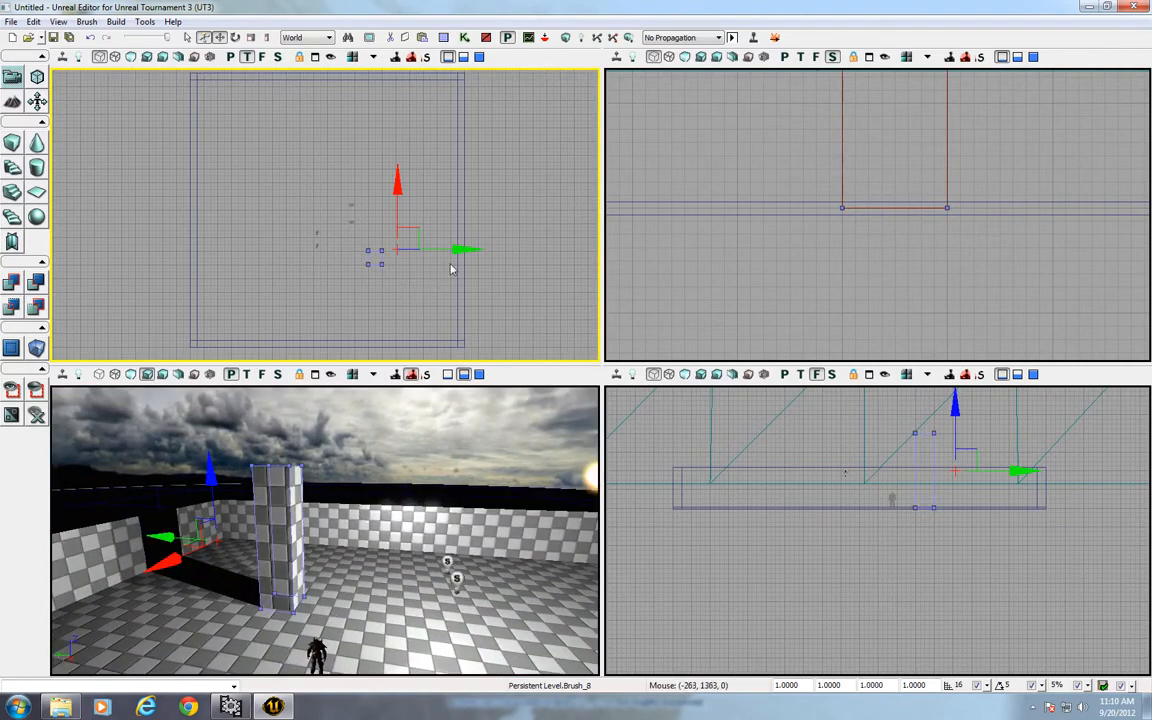
left_click_drag(463, 250, 356, 250)
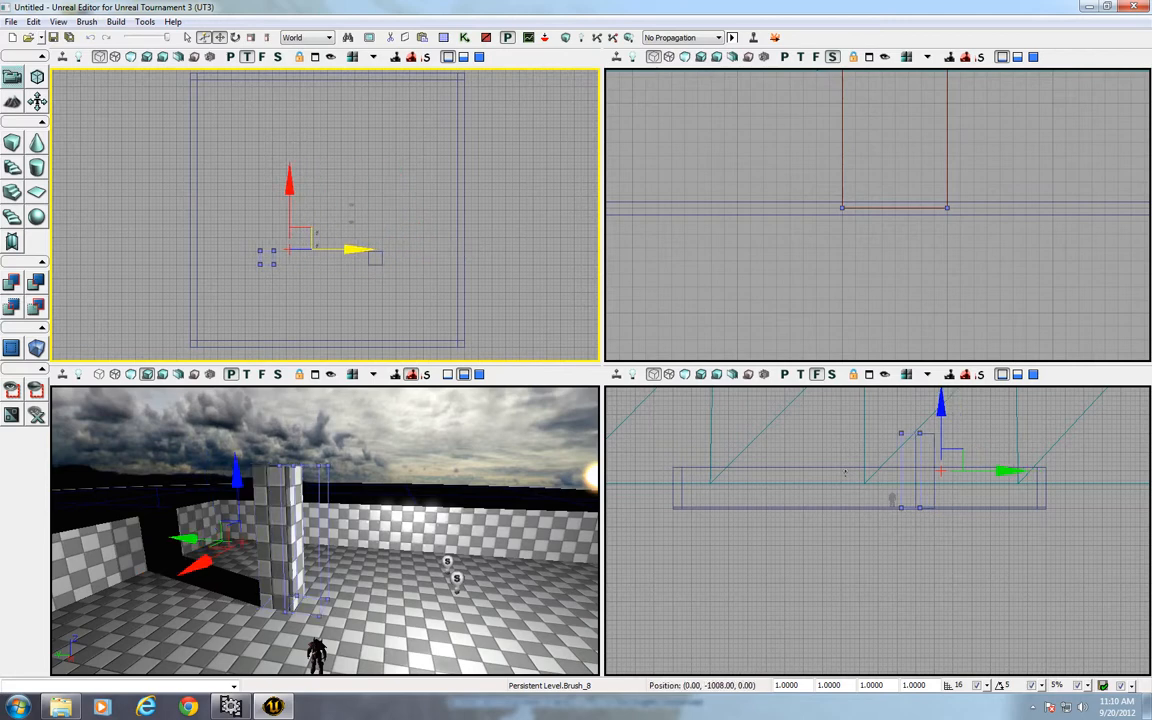
left_click_drag(289, 180, 289, 80)
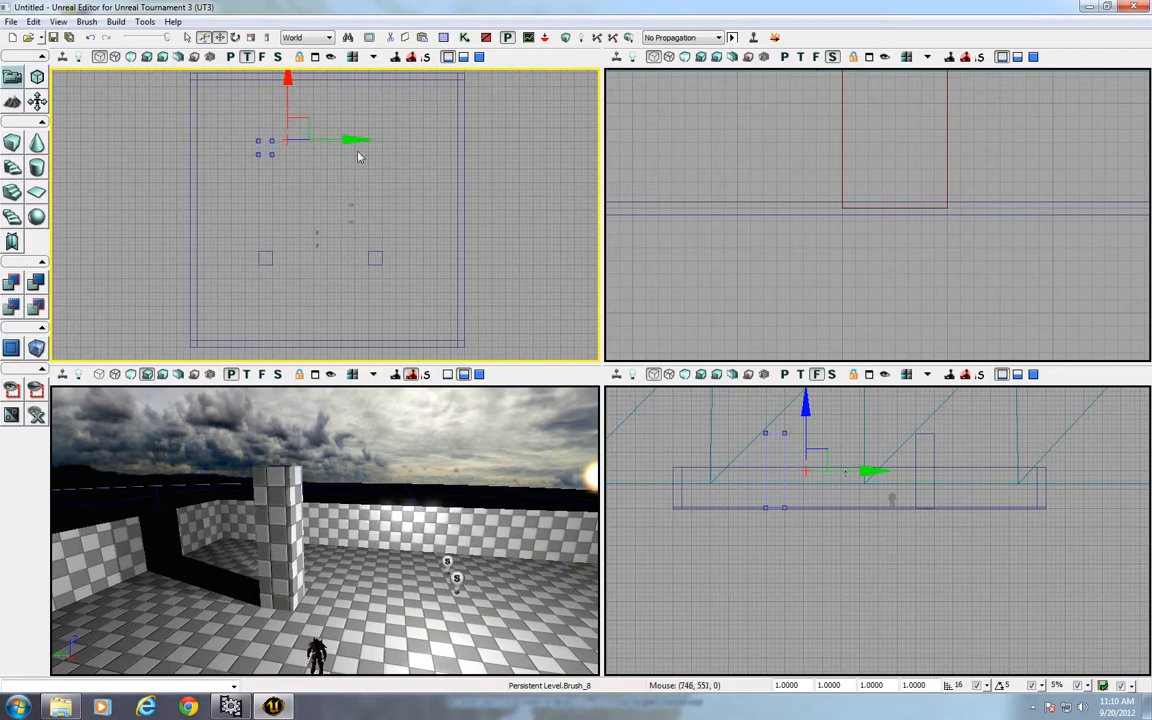
left_click_drag(357, 145, 468, 140)
left_click(413, 592)
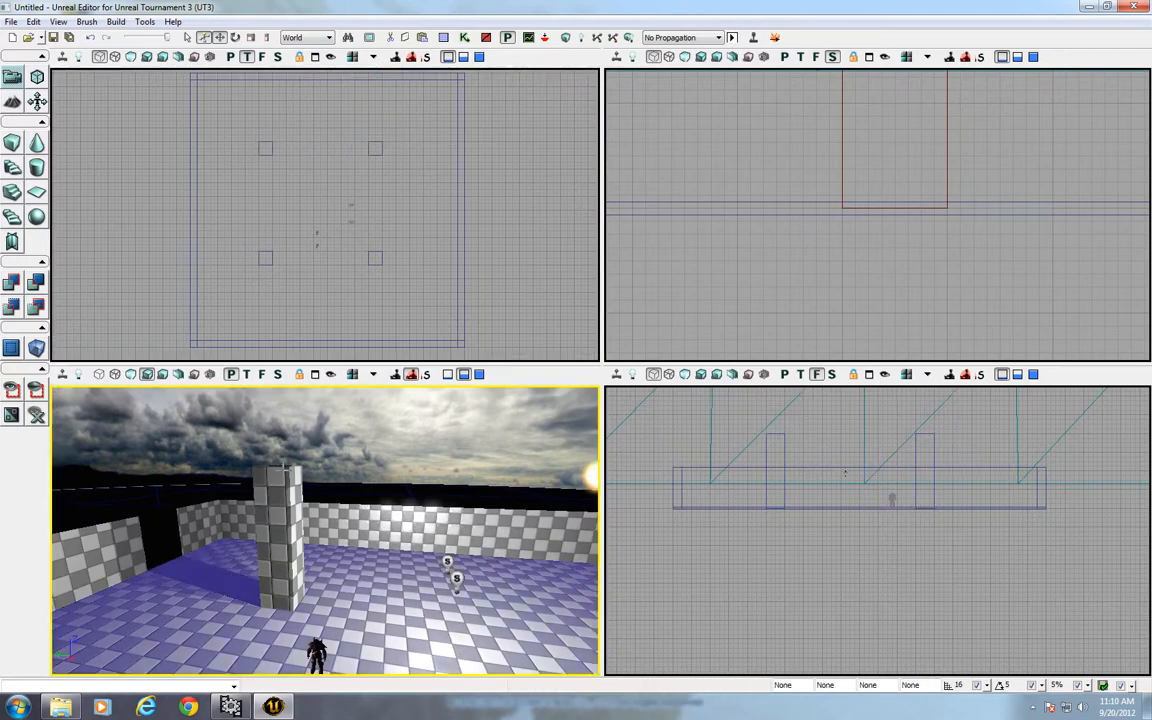
- Rebuild the level with the four pillars, rebuild it again including its lighting, and close the Map Check report each time
left_click(507, 37)
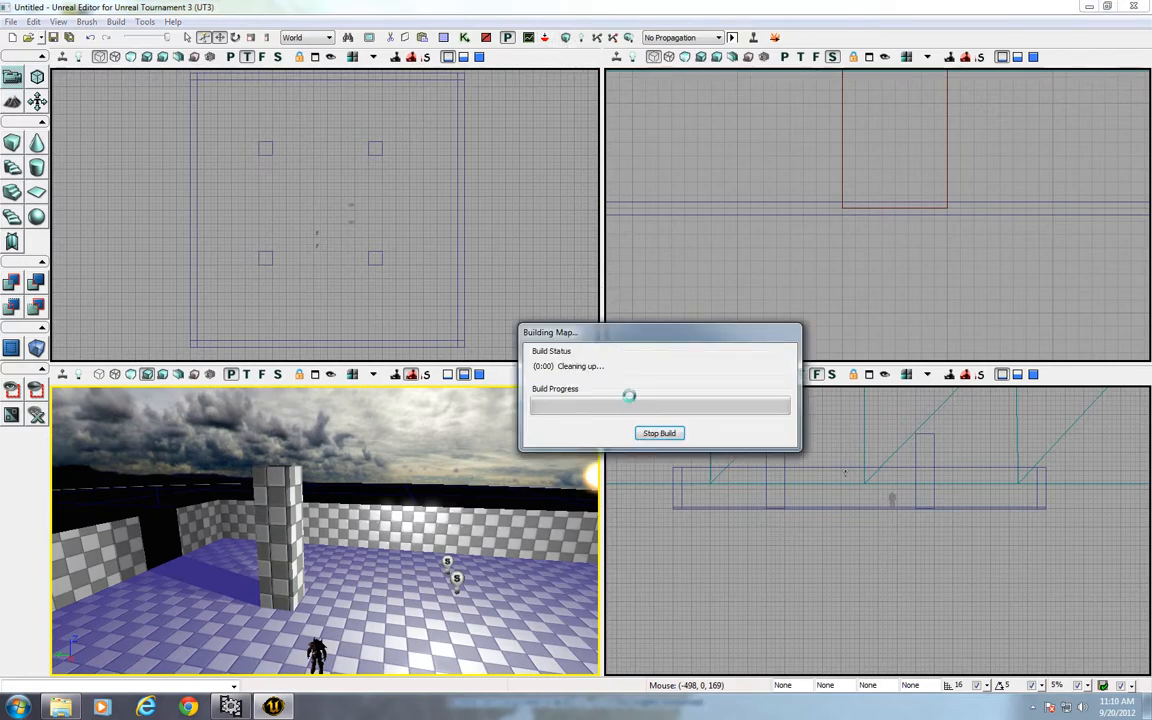
left_click(931, 312)
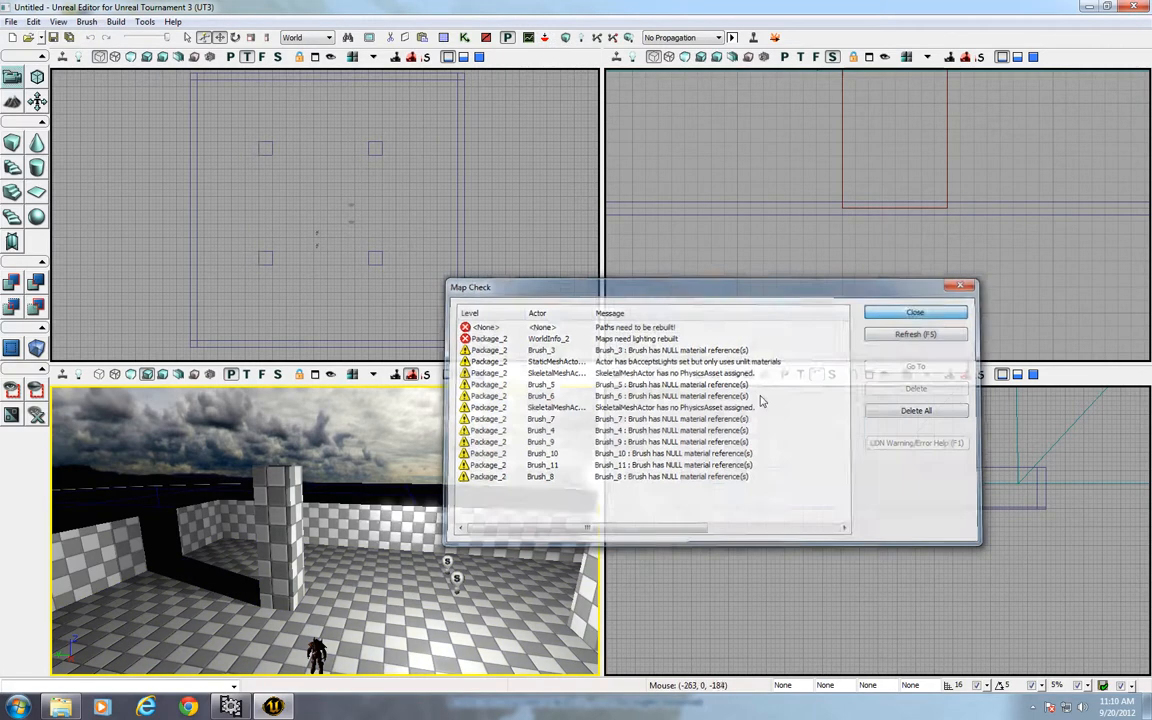
left_click_drag(440, 560, 389, 585)
right_click(417, 559)
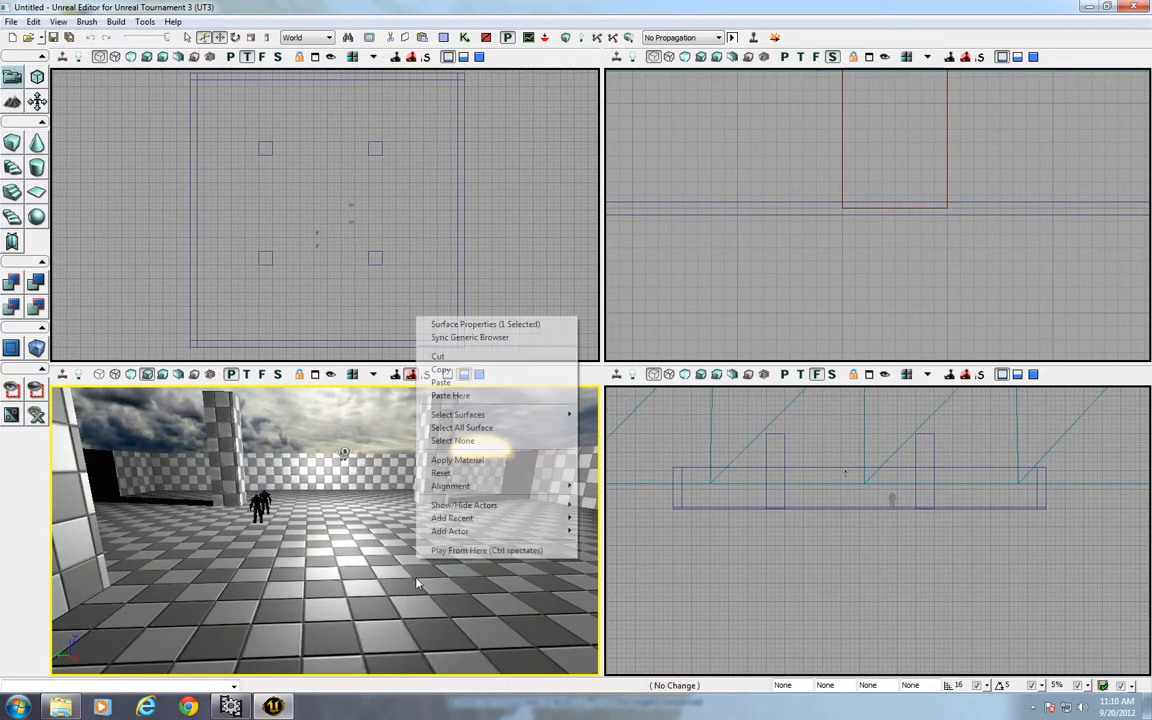
left_click(565, 37)
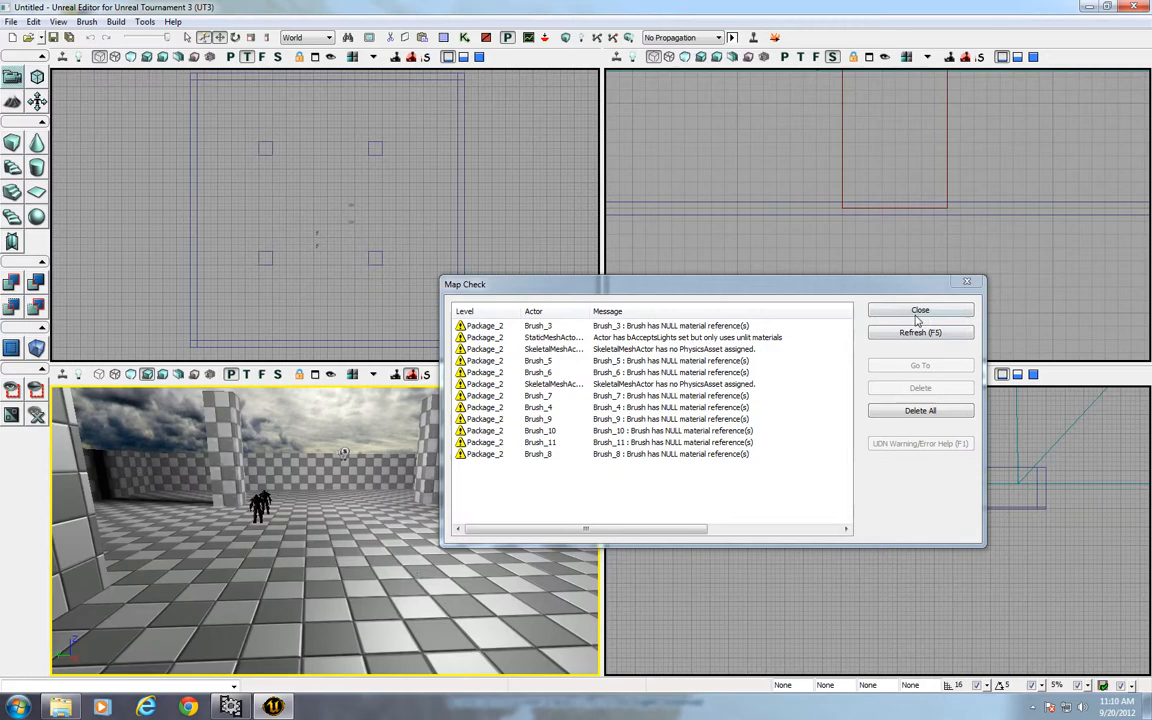
left_click(919, 311)
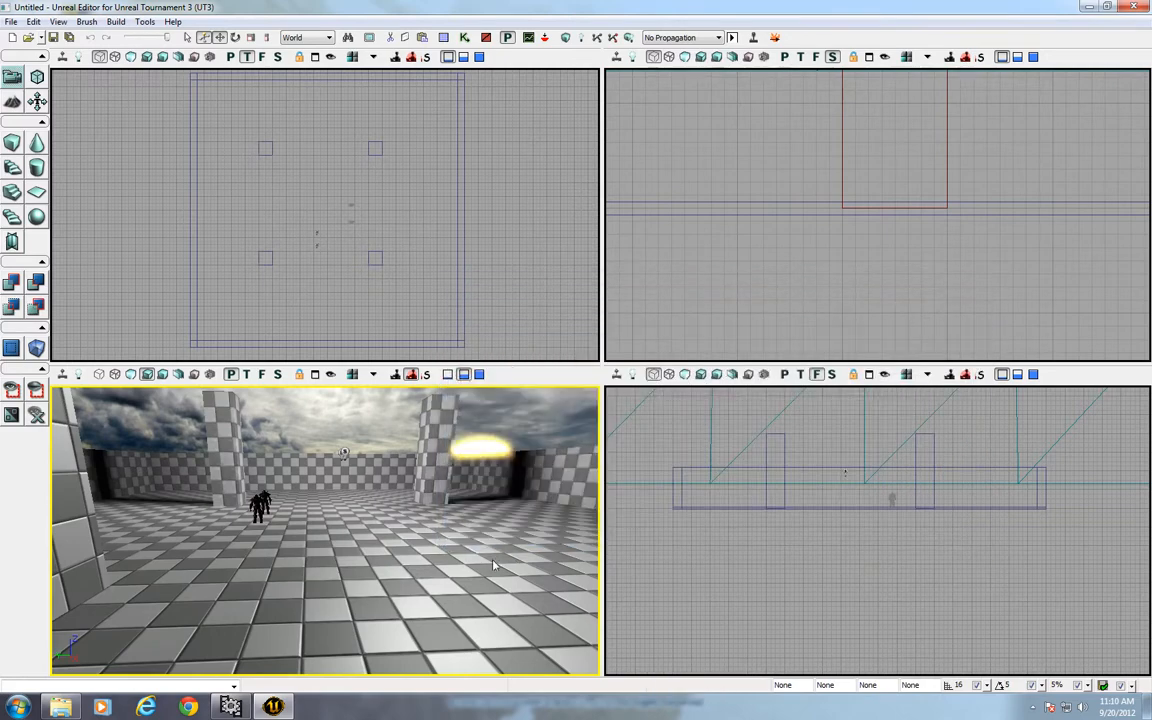
- Play-test the level from the floor, walk around the pillars, end the test and clear the floor selection
right_click(490, 530)
left_click(527, 517)
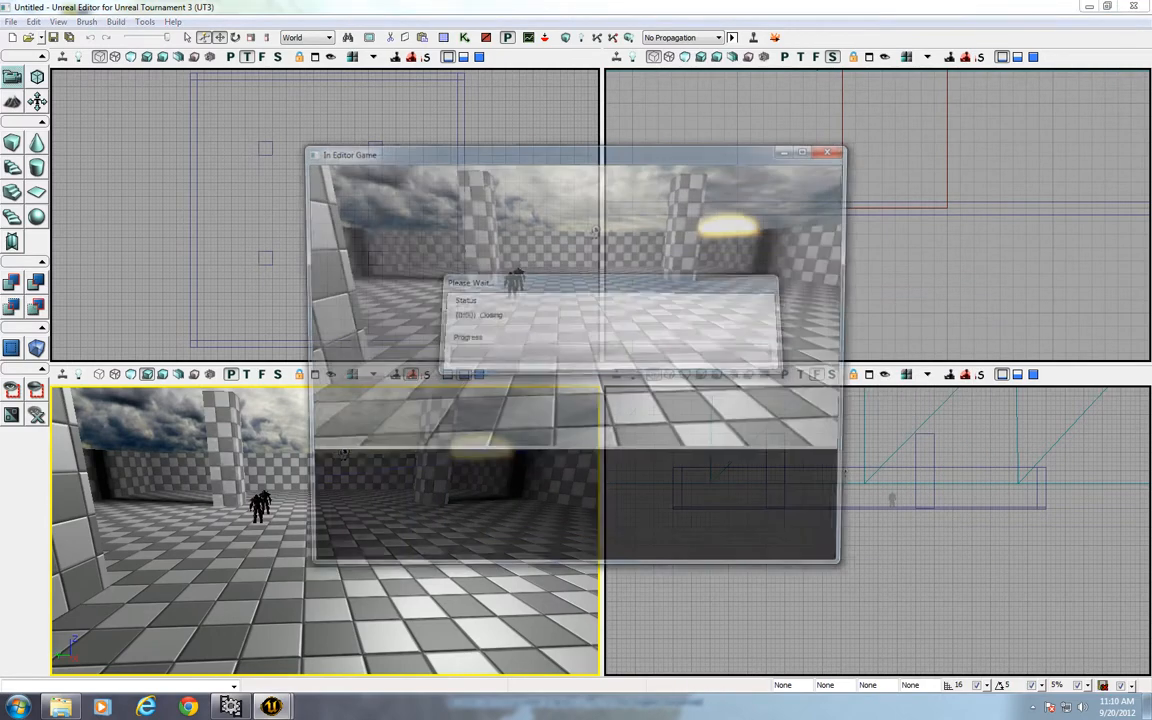
key("Escape")
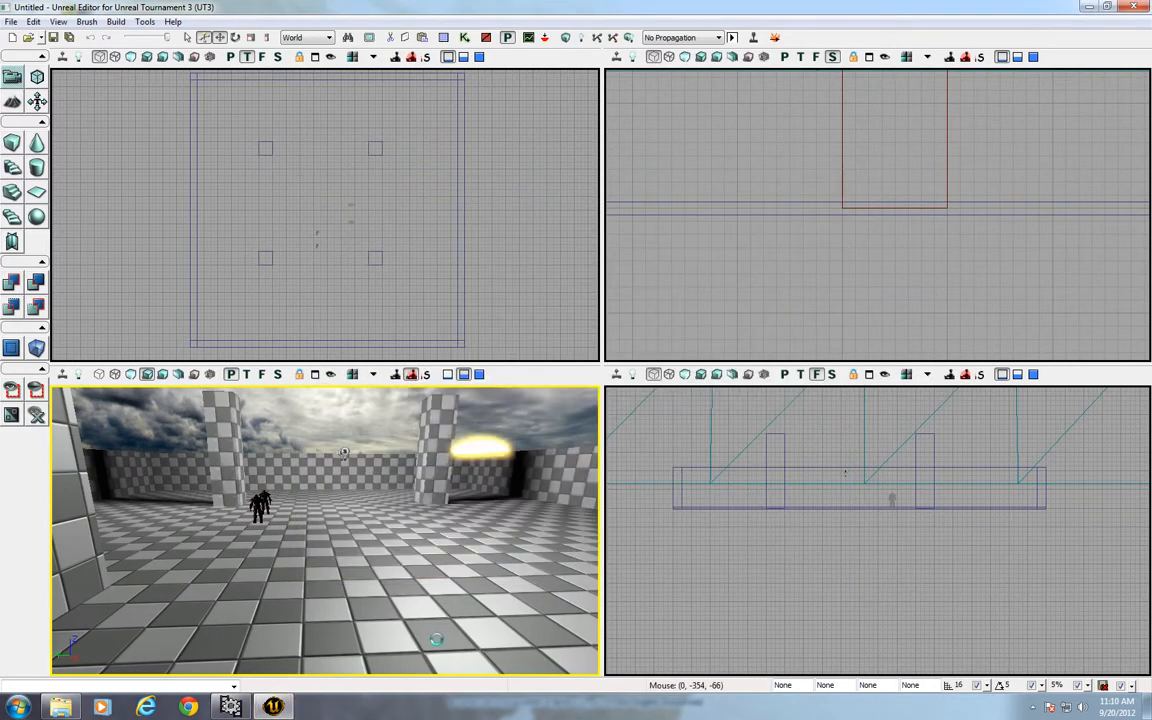
right_click(442, 618)
left_click(464, 612)
key("w")
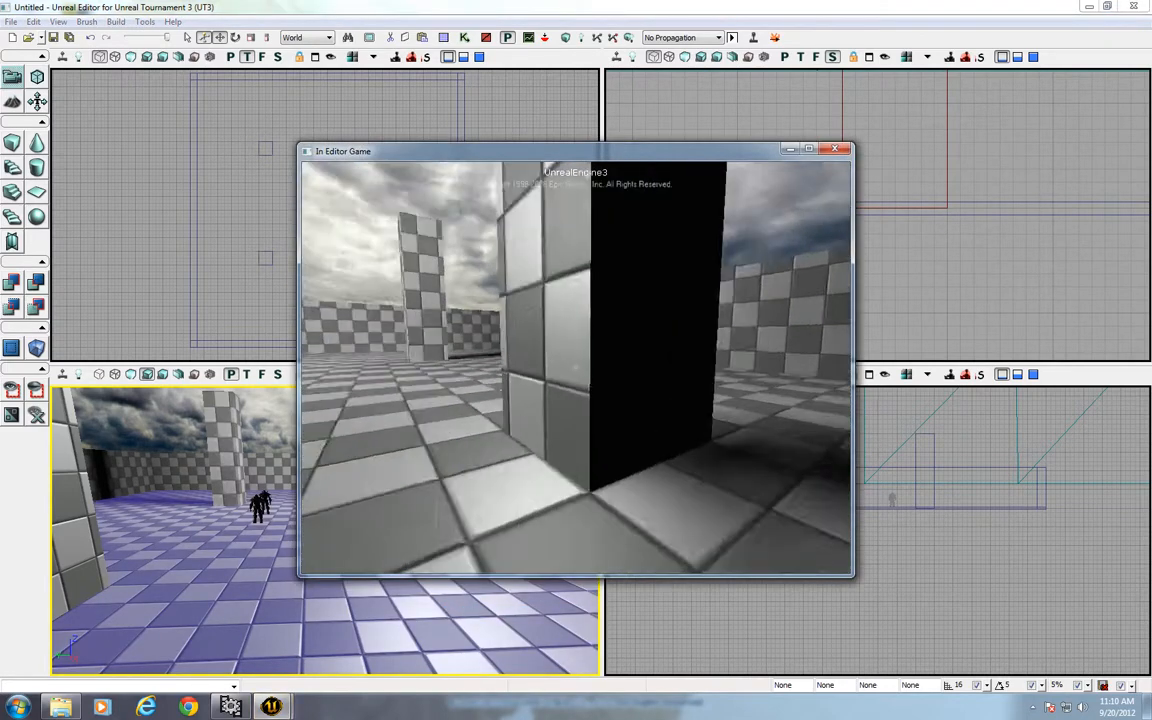
key("w")
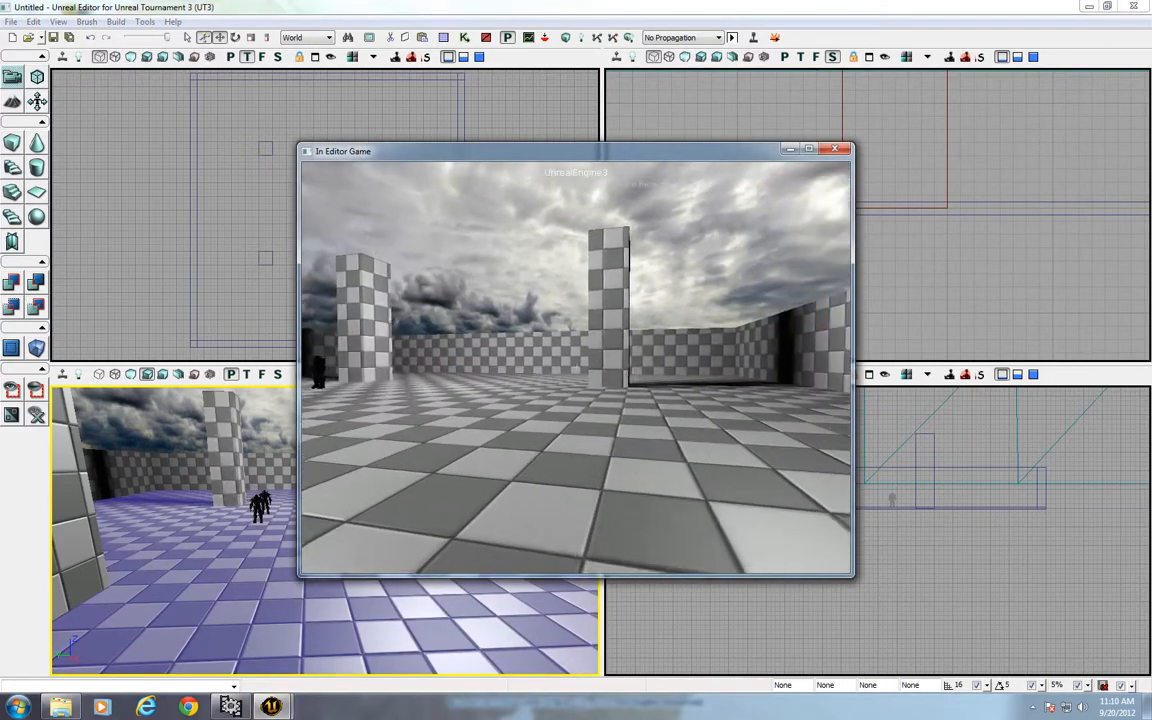
key("w")
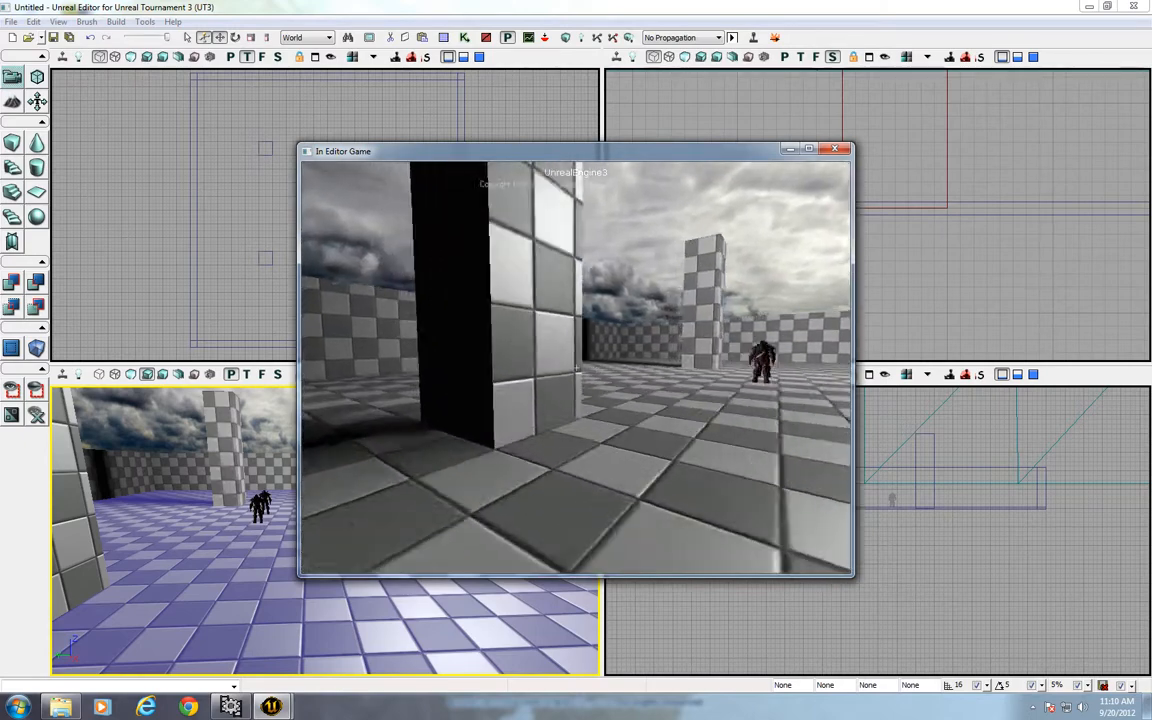
key("Escape")
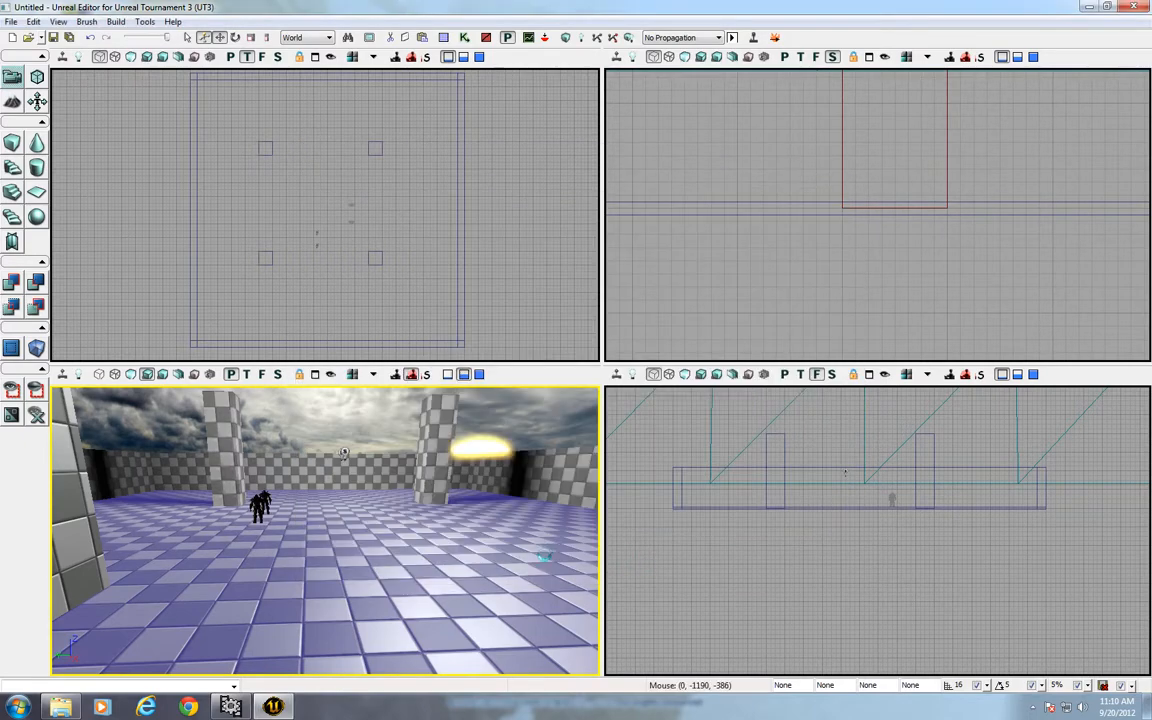
left_click(513, 560)
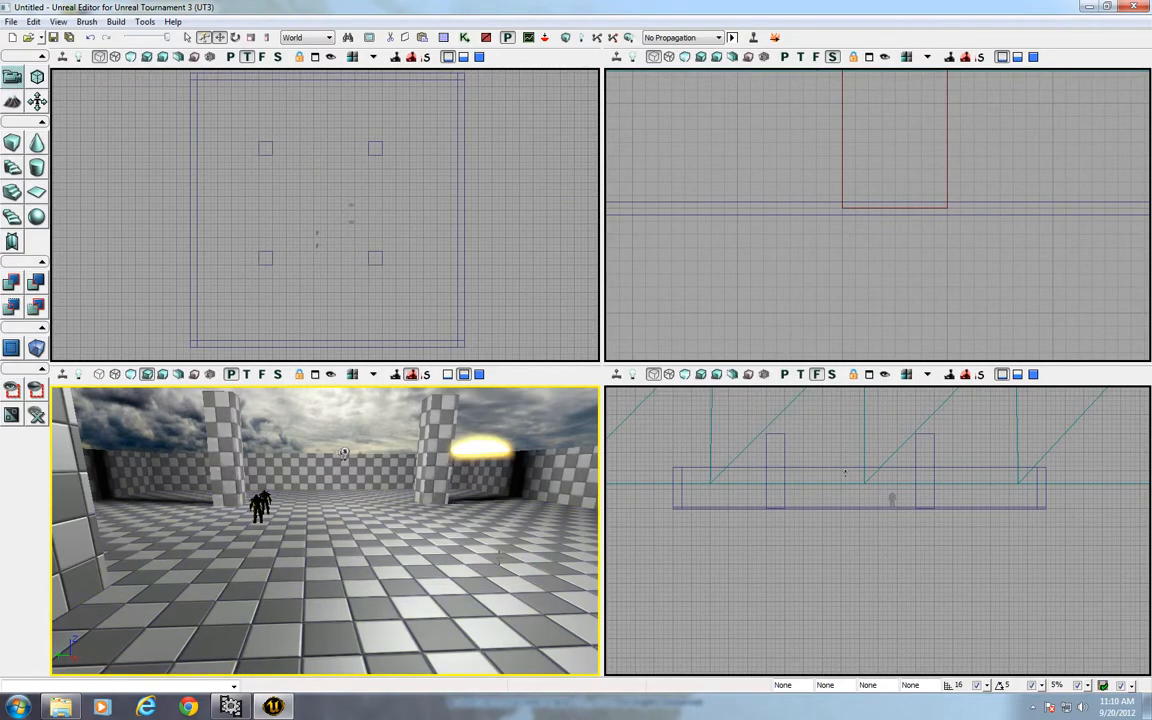
- Maximize the Perspective view and examine the pillars, walls and sky
left_click(315, 373)
left_click_drag(405, 422, 406, 470)
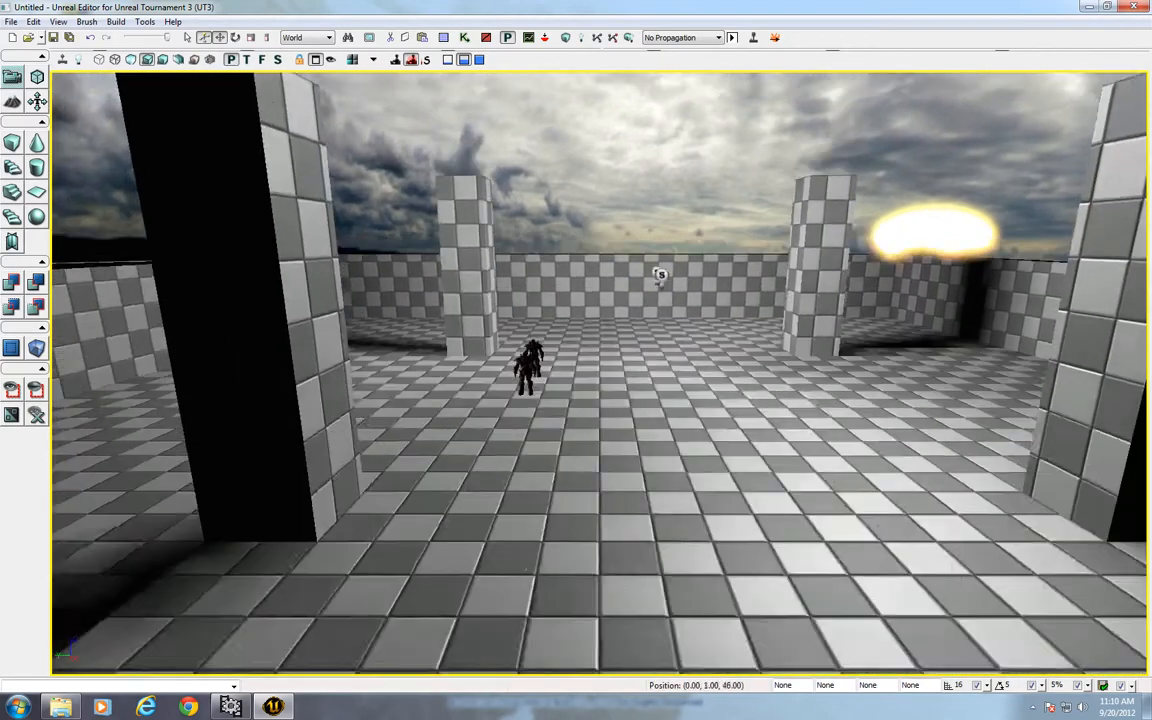
middle_click_drag(406, 470, 406, 400)
- Create a new level with the Subtractive geometry style, without saving the changes to the Untitled level
left_click(12, 37)
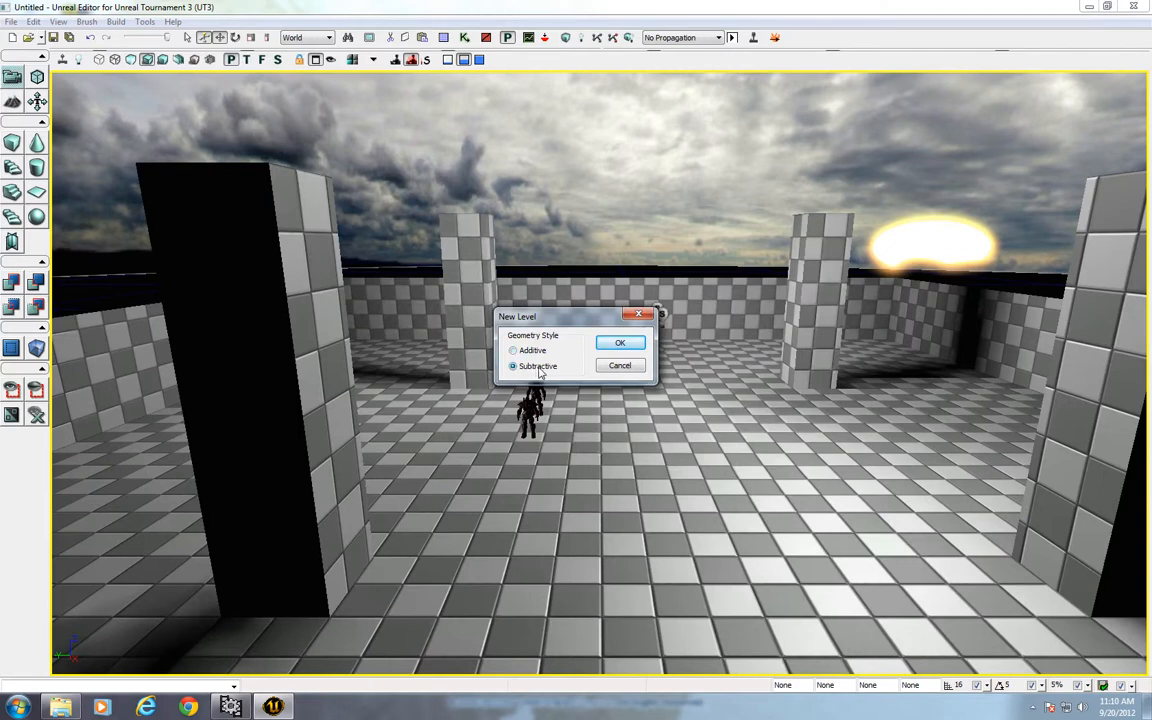
left_click(619, 343)
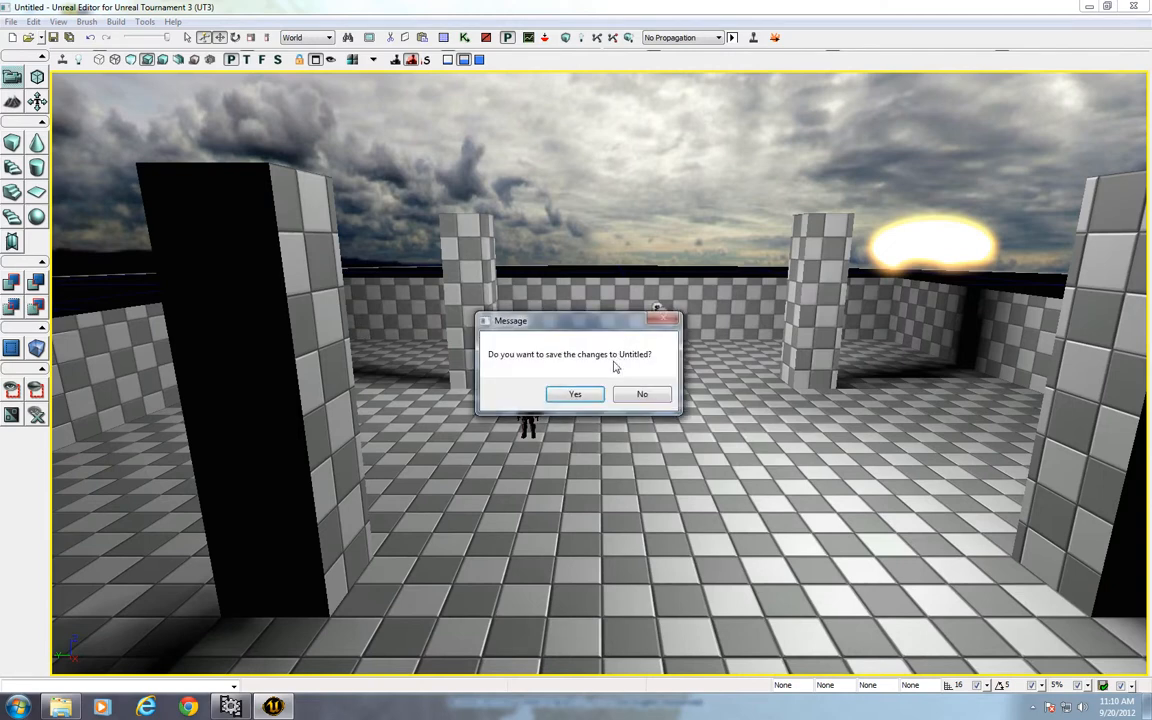
left_click(638, 394)
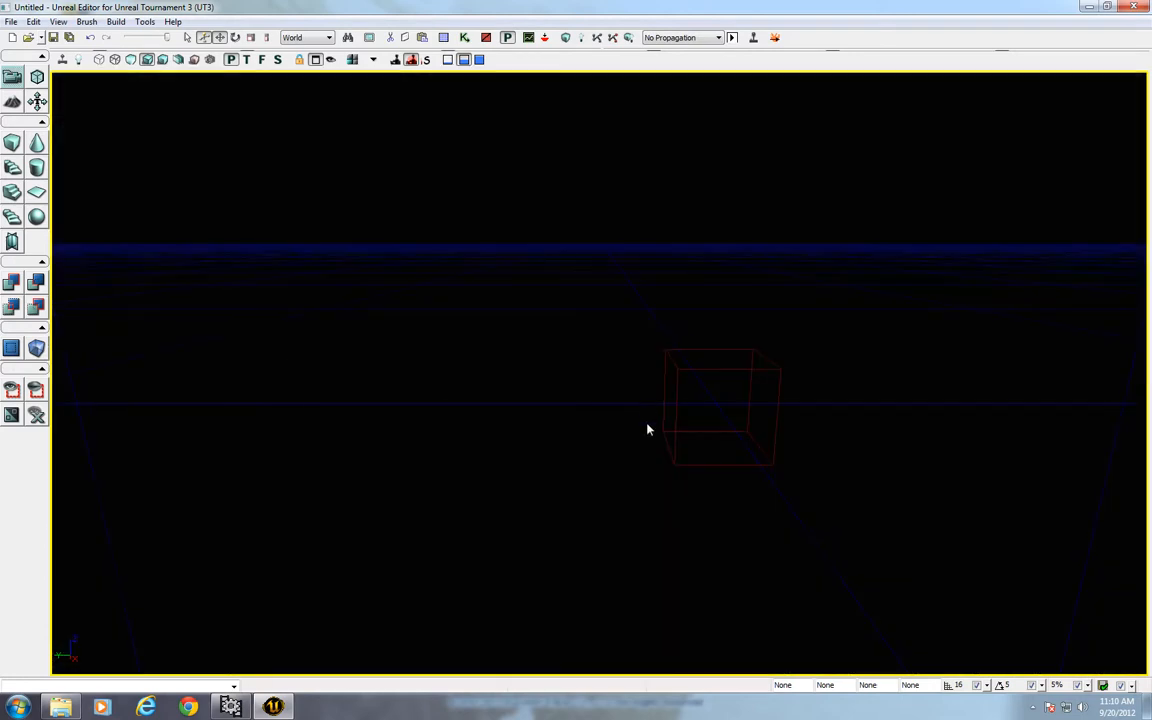
right_click_drag(647, 424, 645, 424)
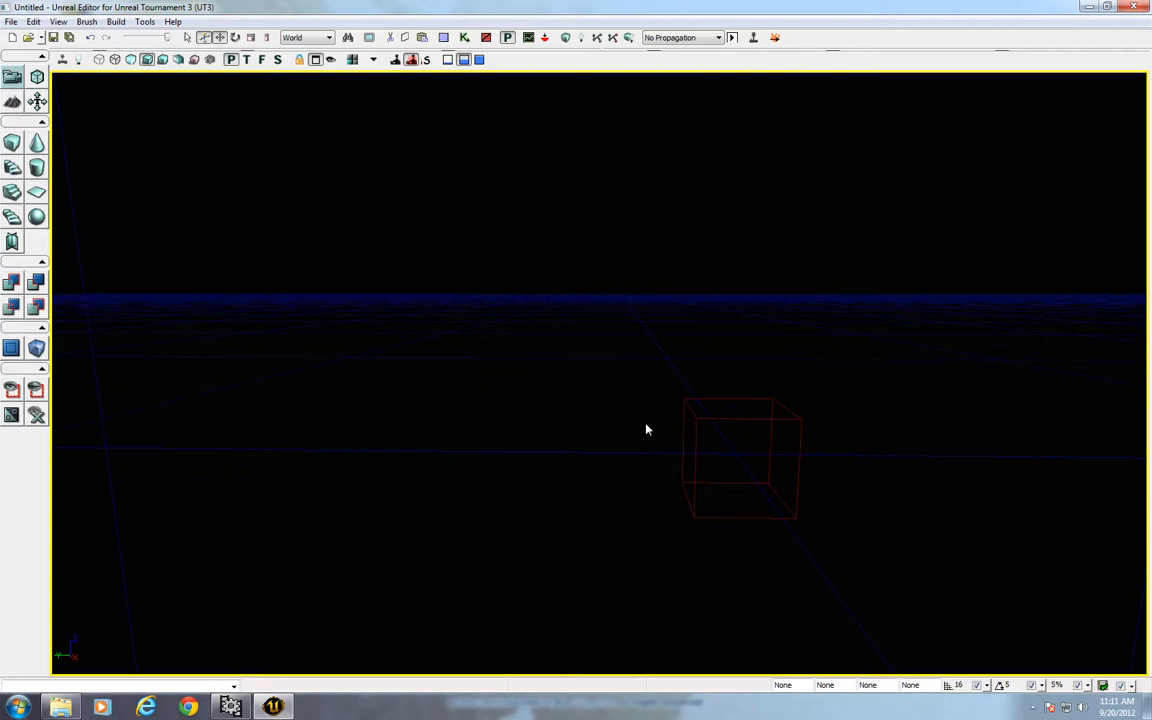
- Build a 2048 × 2048 × 2048 cube brush, subtract it from the level to carve a room, and close the brush builder
right_click(12, 143)
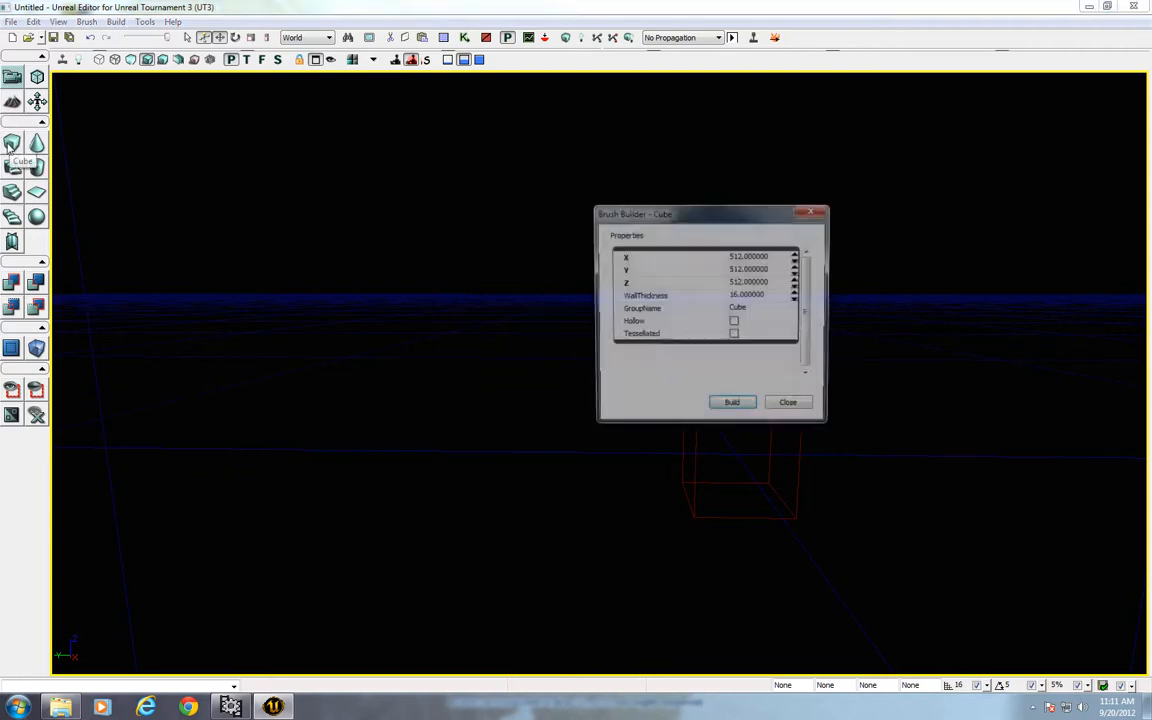
left_click(750, 259)
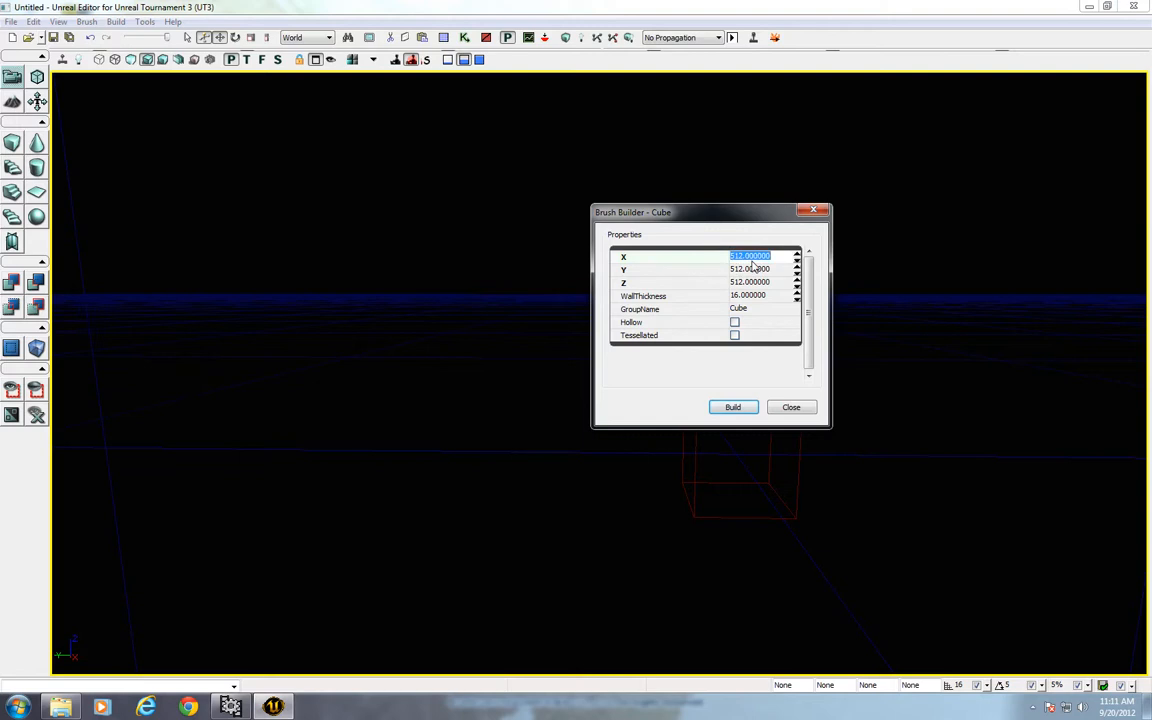
type("2048")
key("Return")
left_click(750, 268)
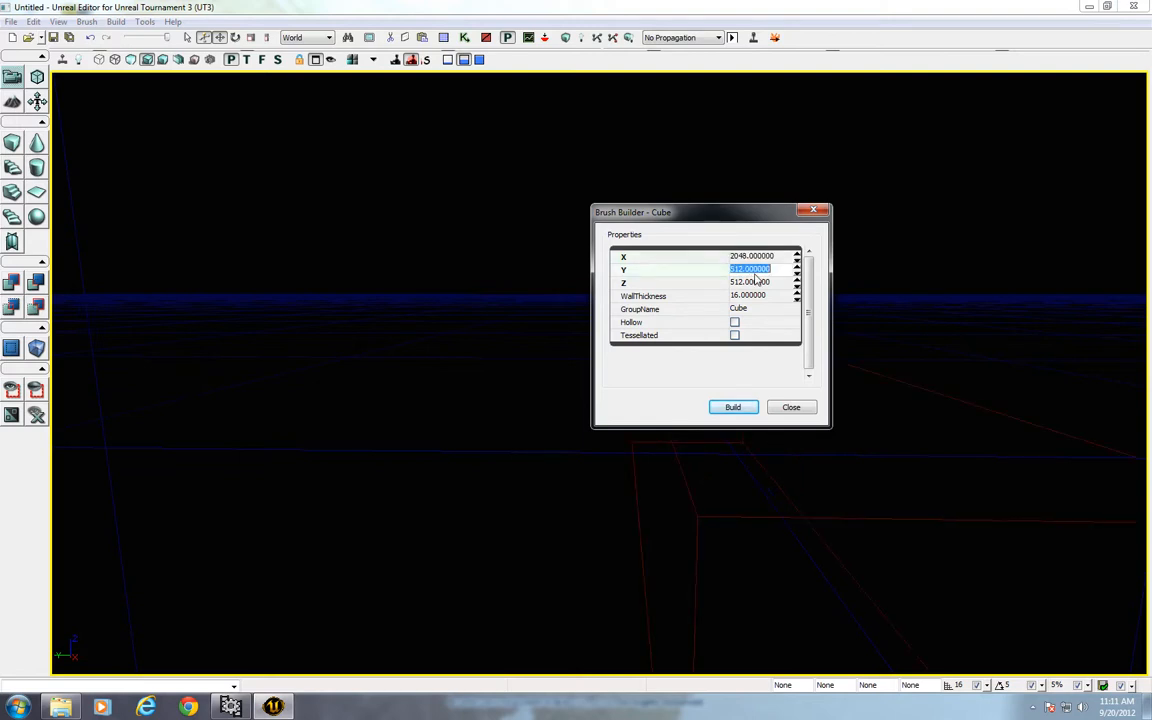
type("2048")
key("Return")
left_click(750, 282)
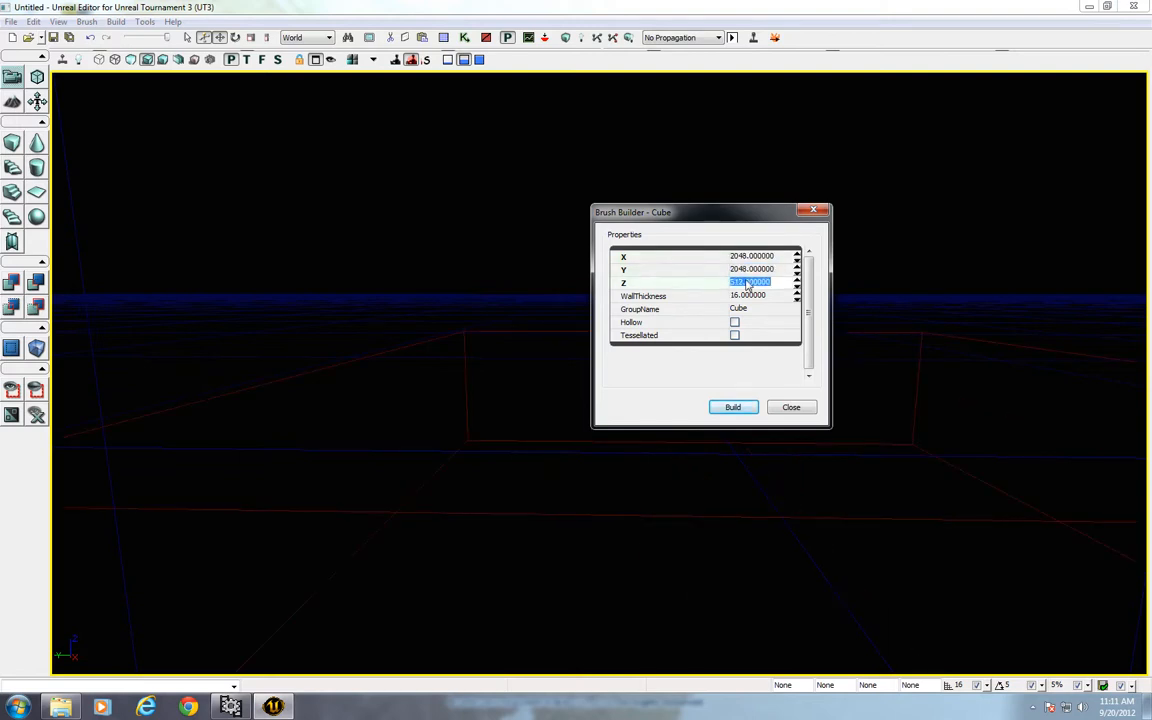
type("2048")
key("Return")
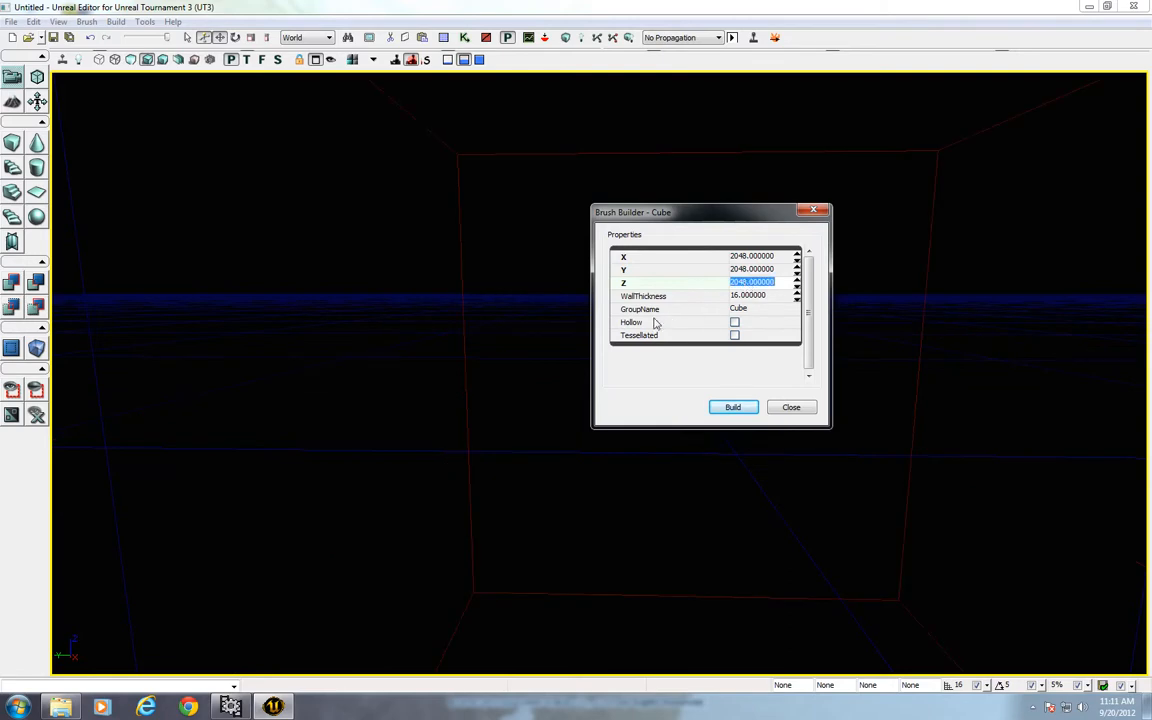
left_click(39, 284)
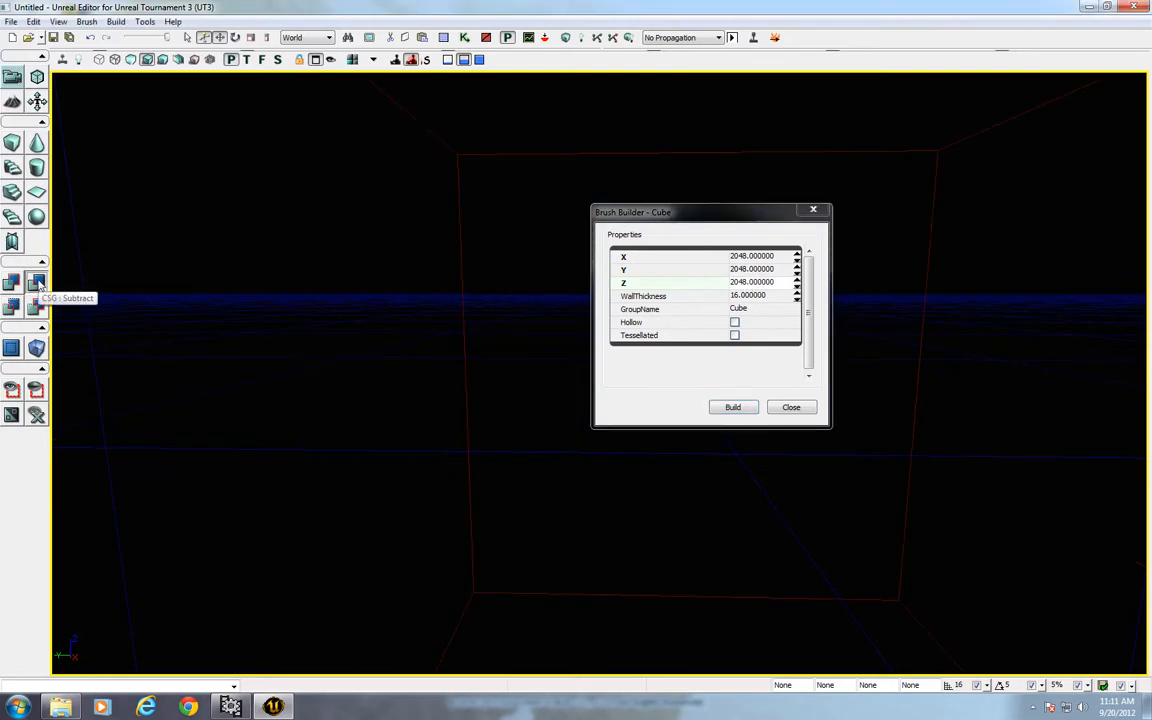
left_click(791, 407)
- Place a point light near the middle of the room's floor and raise it about 250 units
left_click_drag(640, 400, 662, 250)
left_click_drag(784, 395, 784, 465)
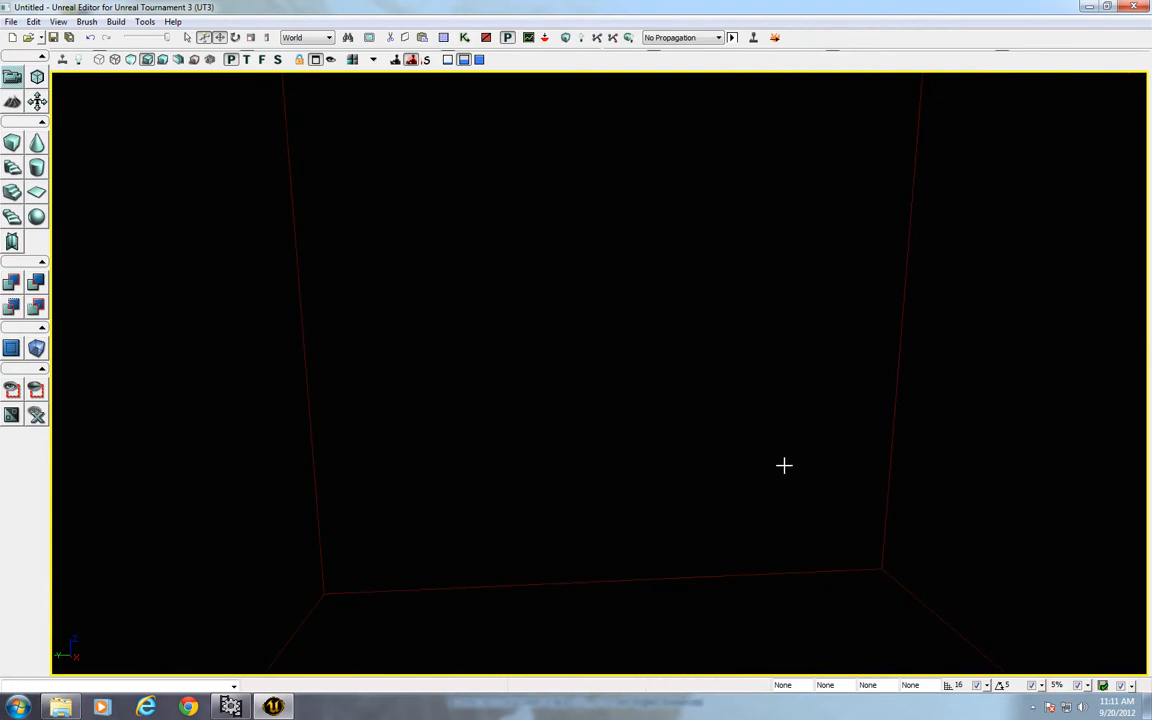
left_click_drag(677, 507, 676, 560)
right_click_drag(674, 498, 673, 560)
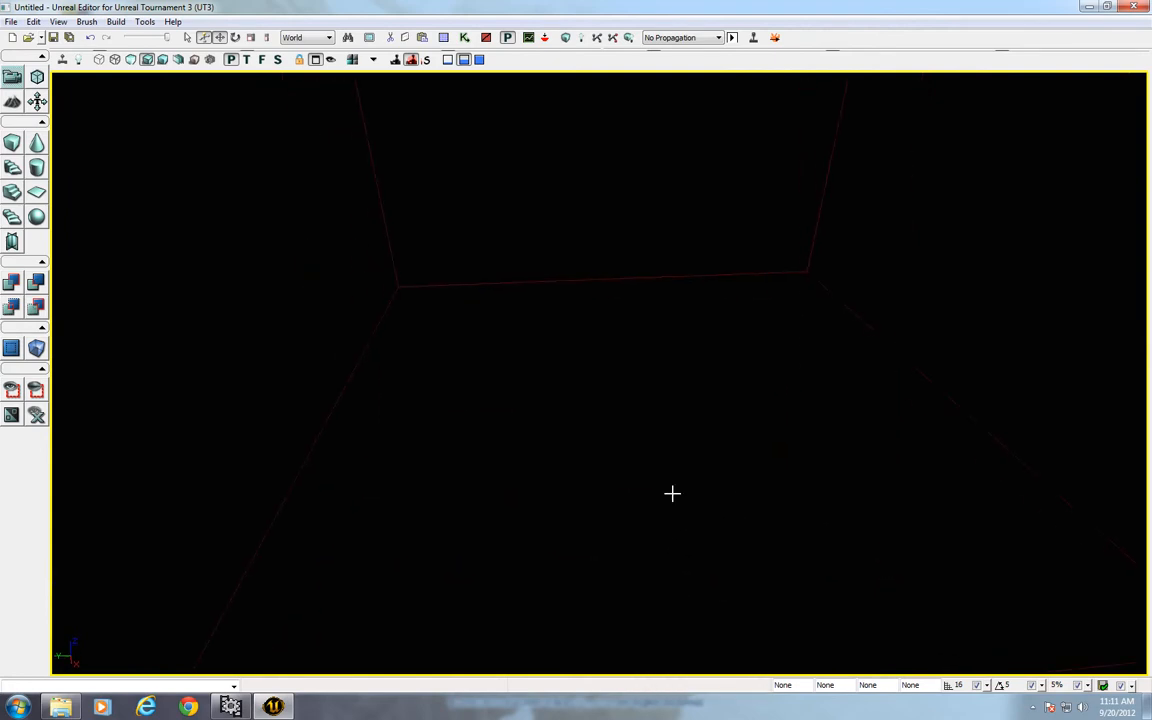
left_click(618, 435)
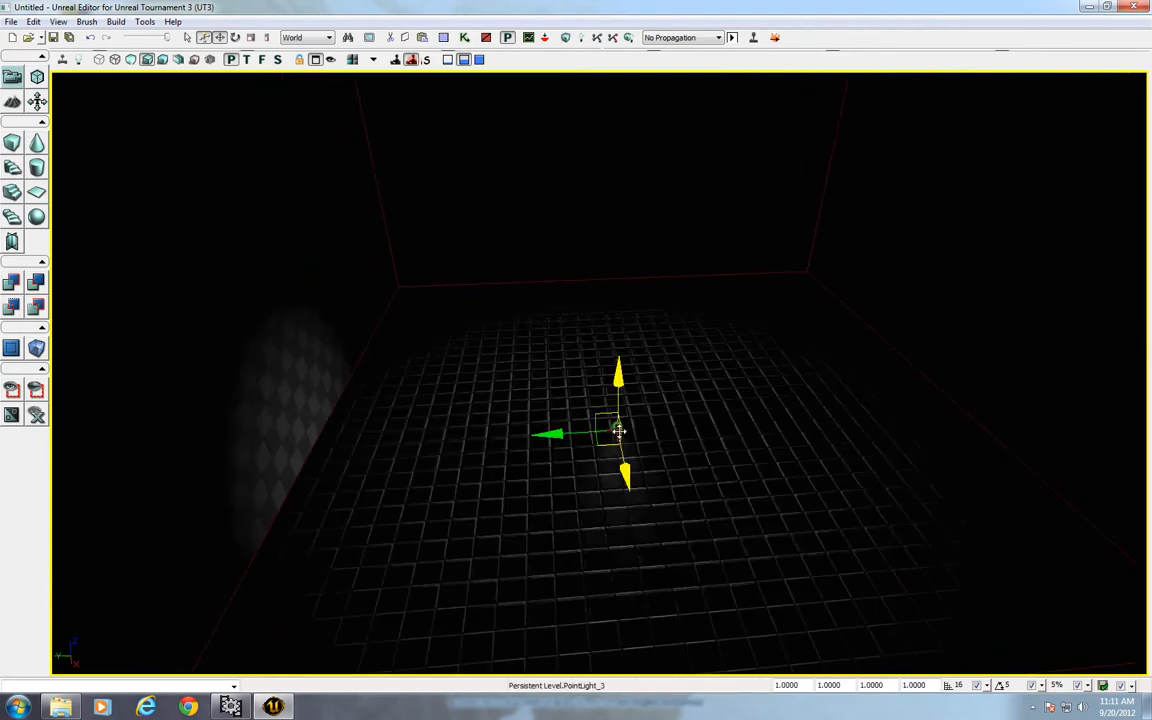
left_click_drag(616, 379, 616, 308)
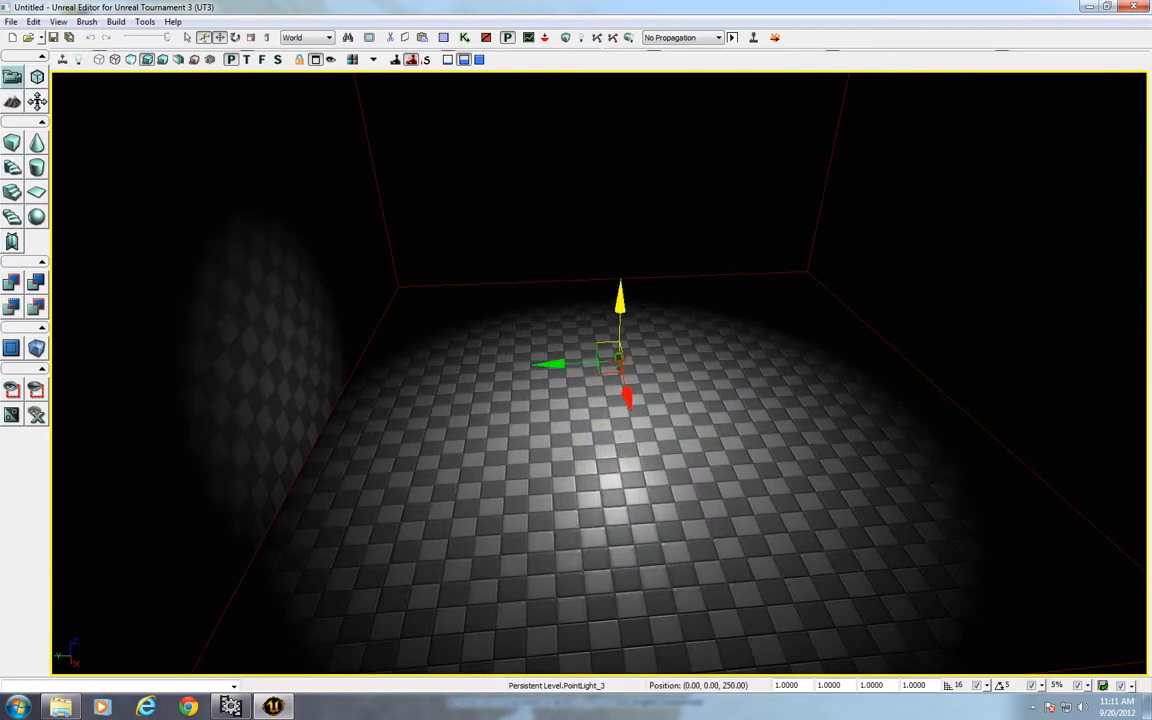
- Scale up the point light so its light reaches the walls of the room, and return to translate mode
key("space")
key("space")
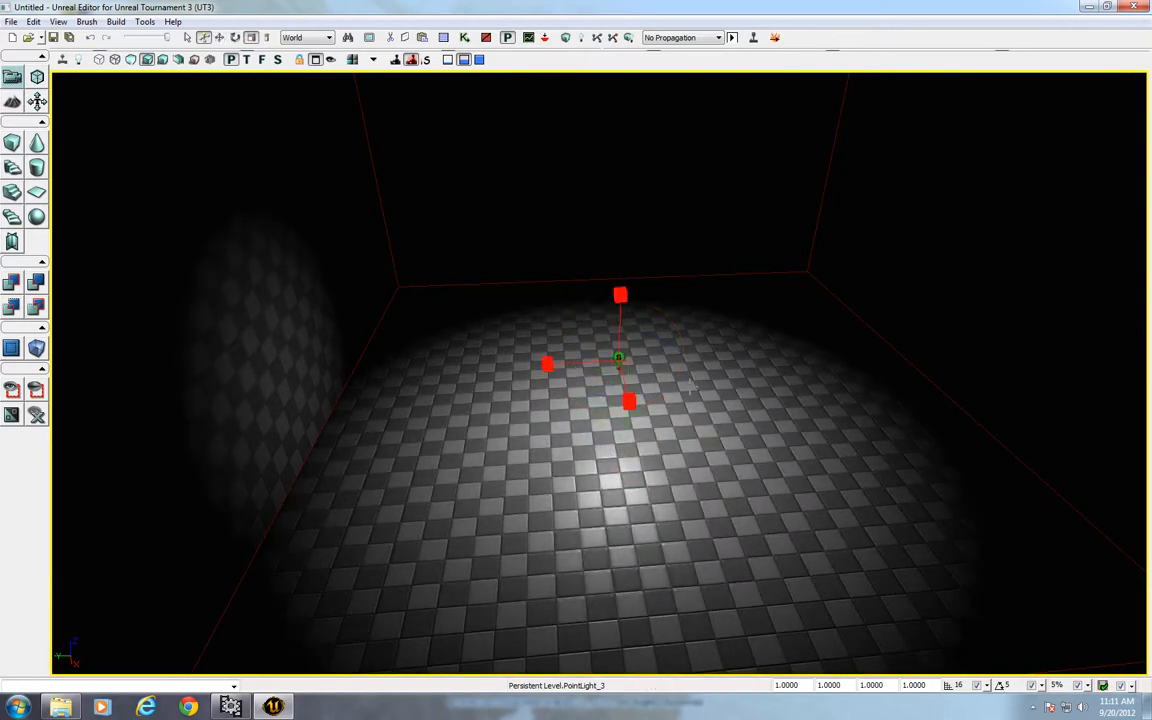
left_click_drag(548, 364, 596, 386)
left_click(790, 440)
key("space")
left_click(619, 359)
key("space")
key("space")
key("space")
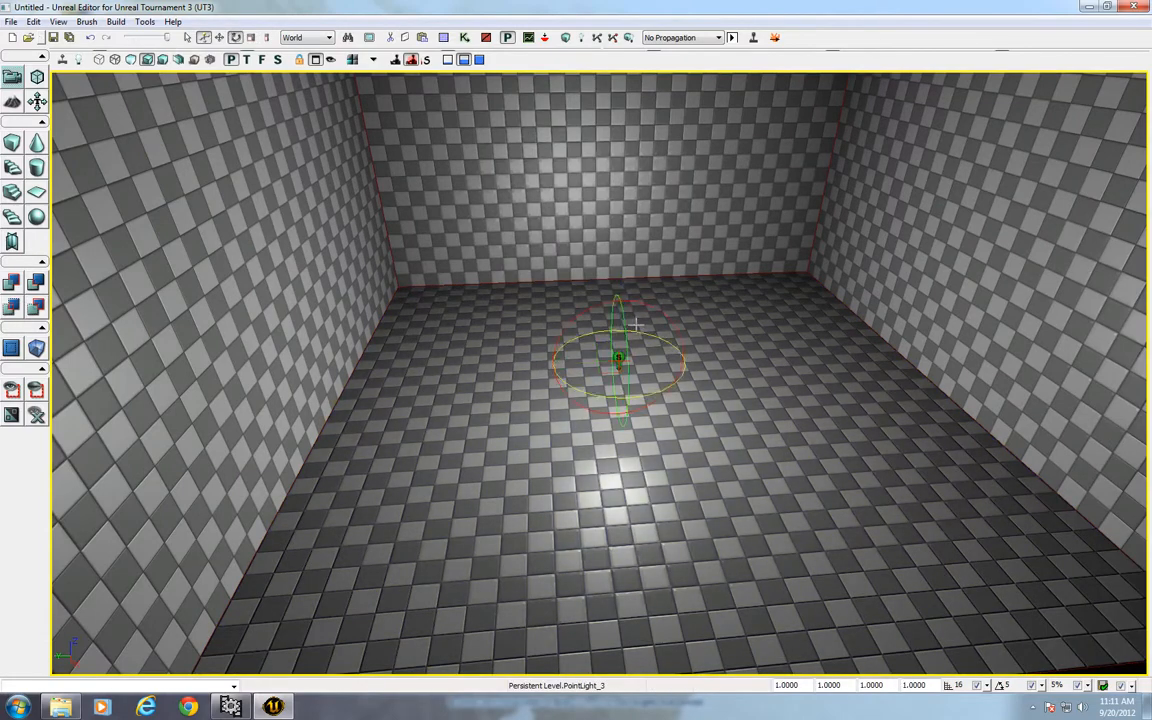
- Raise the point light further above the room's floor, look around the room and clear the light's selection
left_click_drag(622, 309, 622, 196)
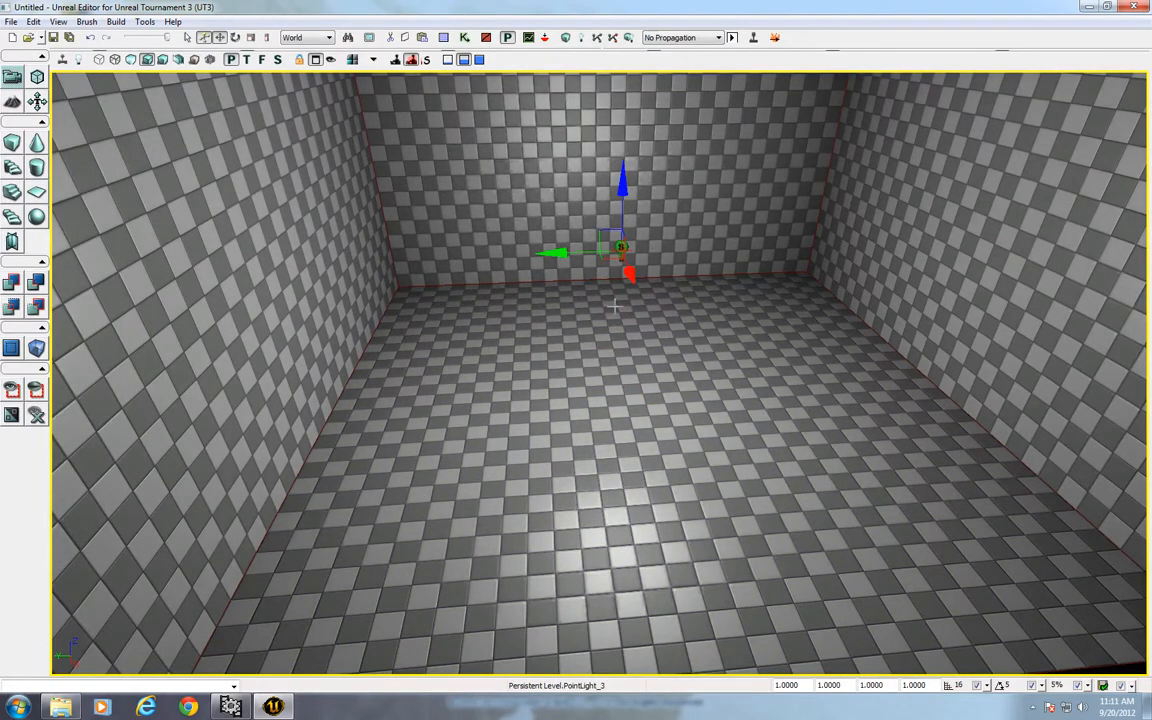
mouse_move(640, 400)
left_mouse_down()
mouse_move(645, 560)
mouse_move(640, 400)
left_mouse_up()
right_click_drag(640, 400, 642, 300)
left_click_drag(642, 300, 690, 360)
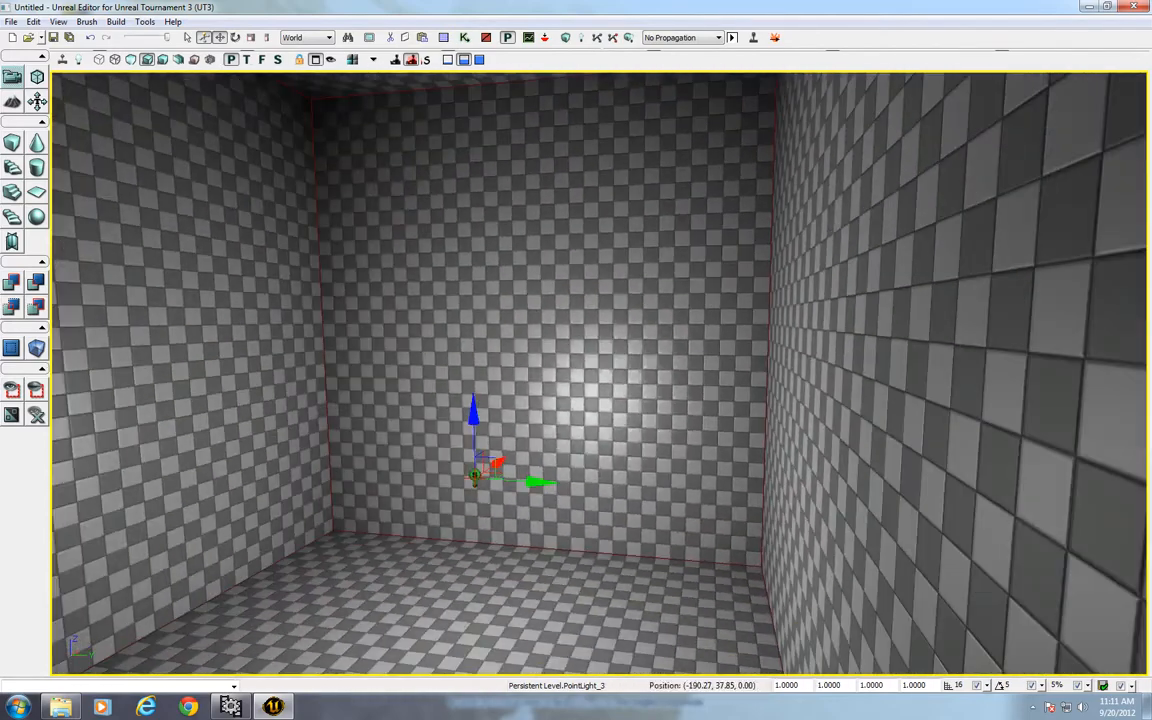
left_click(582, 374)
left_click(580, 378)
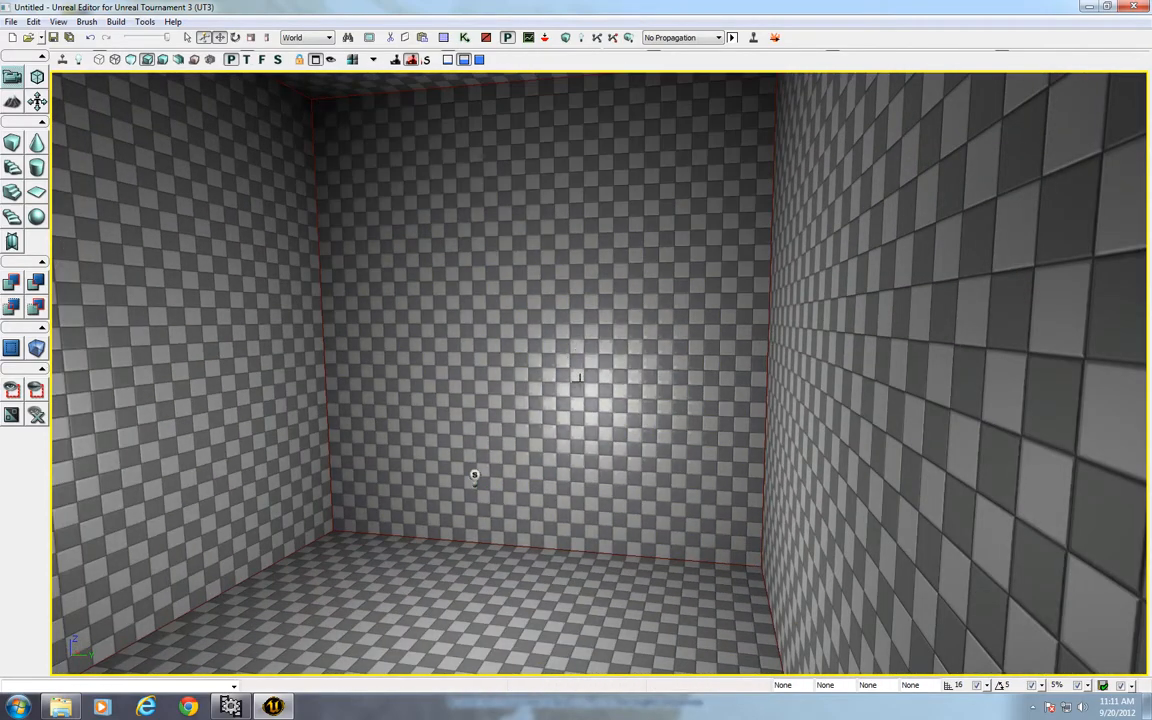
- Subtract a second 2048-unit room beside the first in the Top view, leaving a gap, and move the builder brush clear of it
left_click(315, 60)
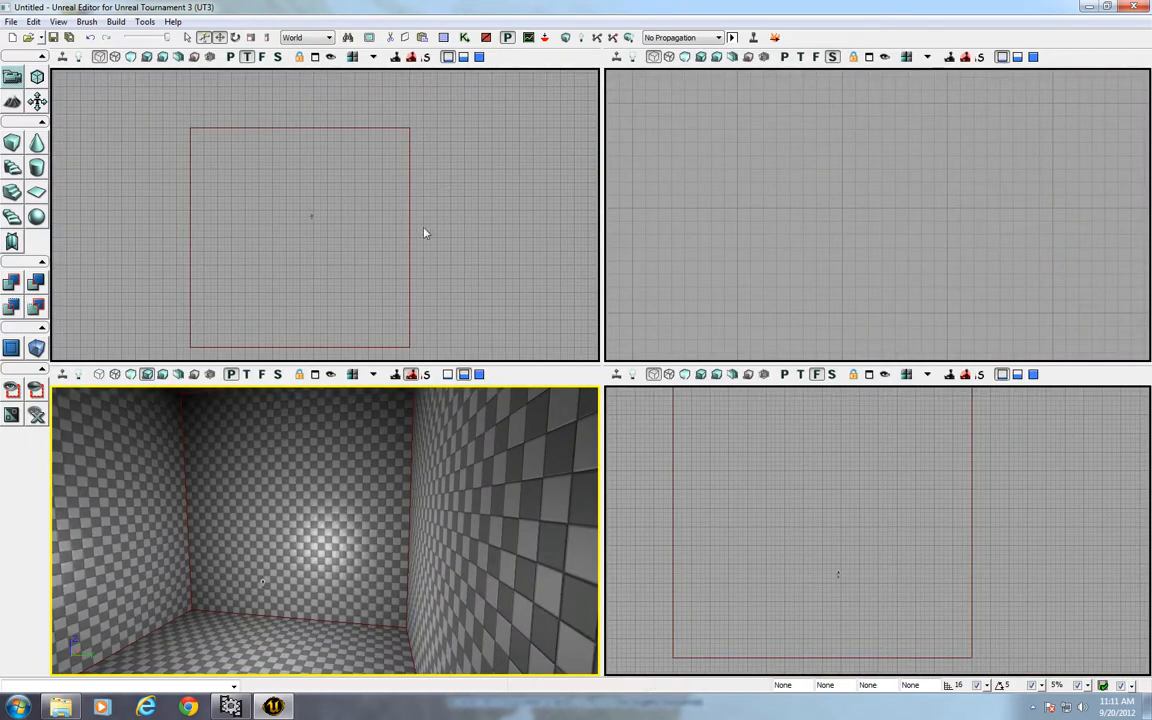
left_click(409, 231)
left_click_drag(381, 252, 643, 252)
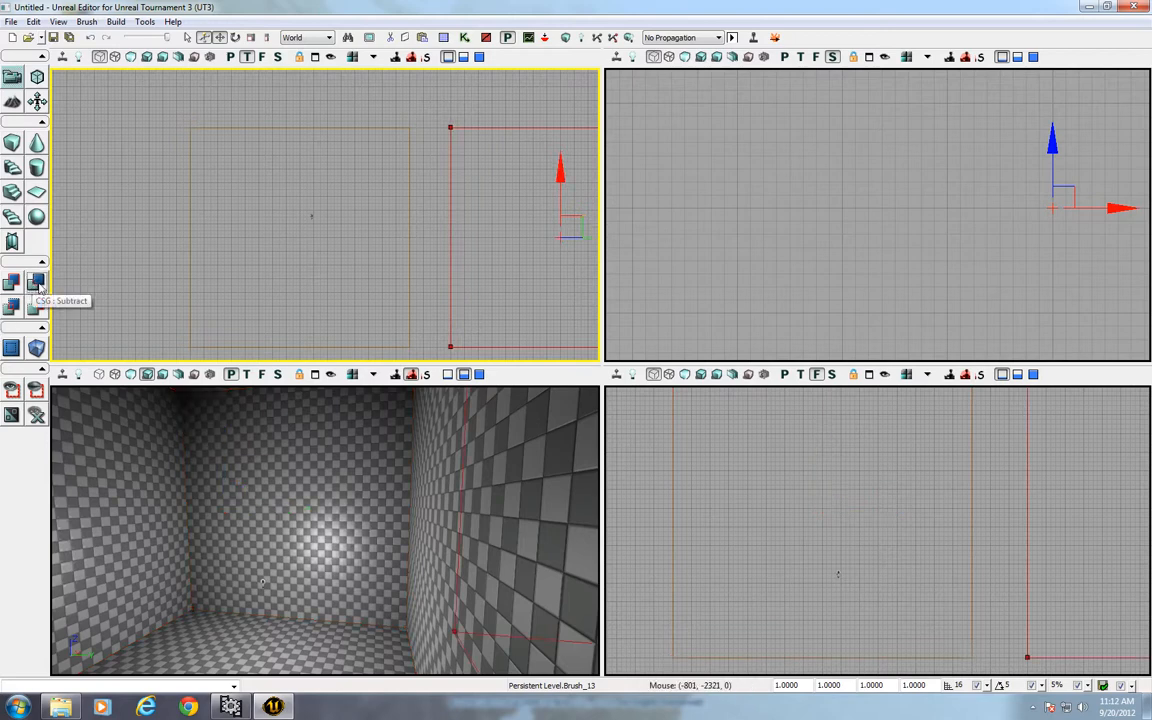
right_click_drag(366, 270, 186, 253)
scroll(186, 253, "down", 4)
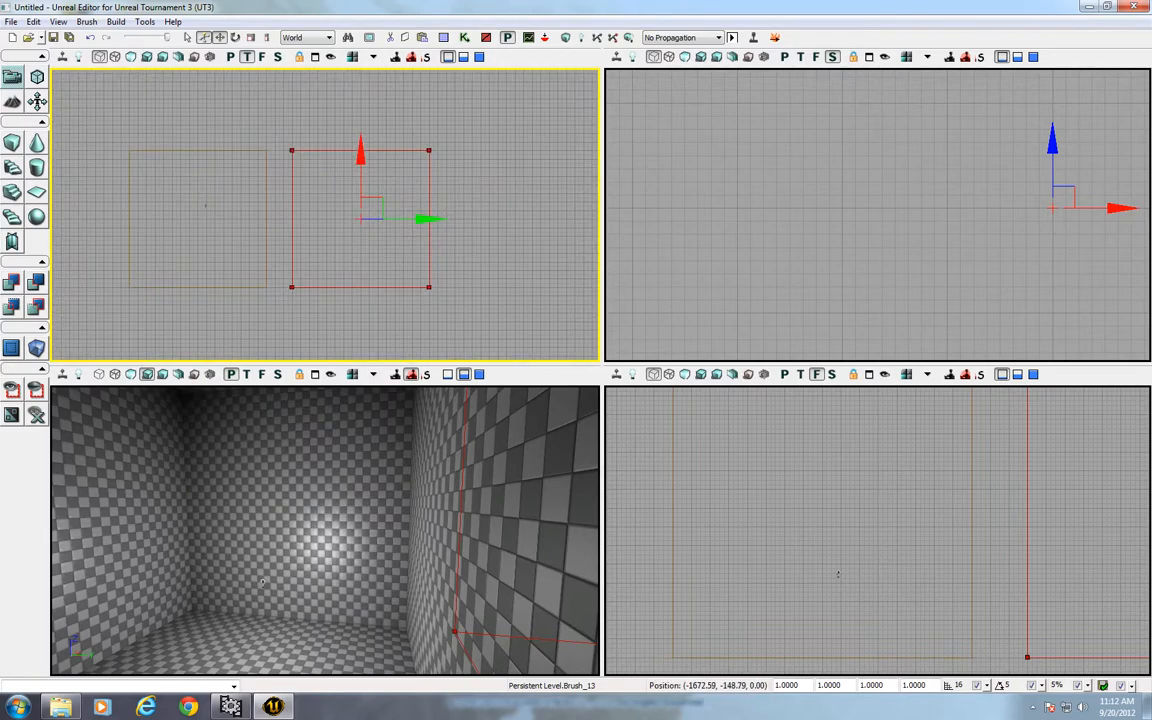
left_click_drag(424, 219, 598, 219)
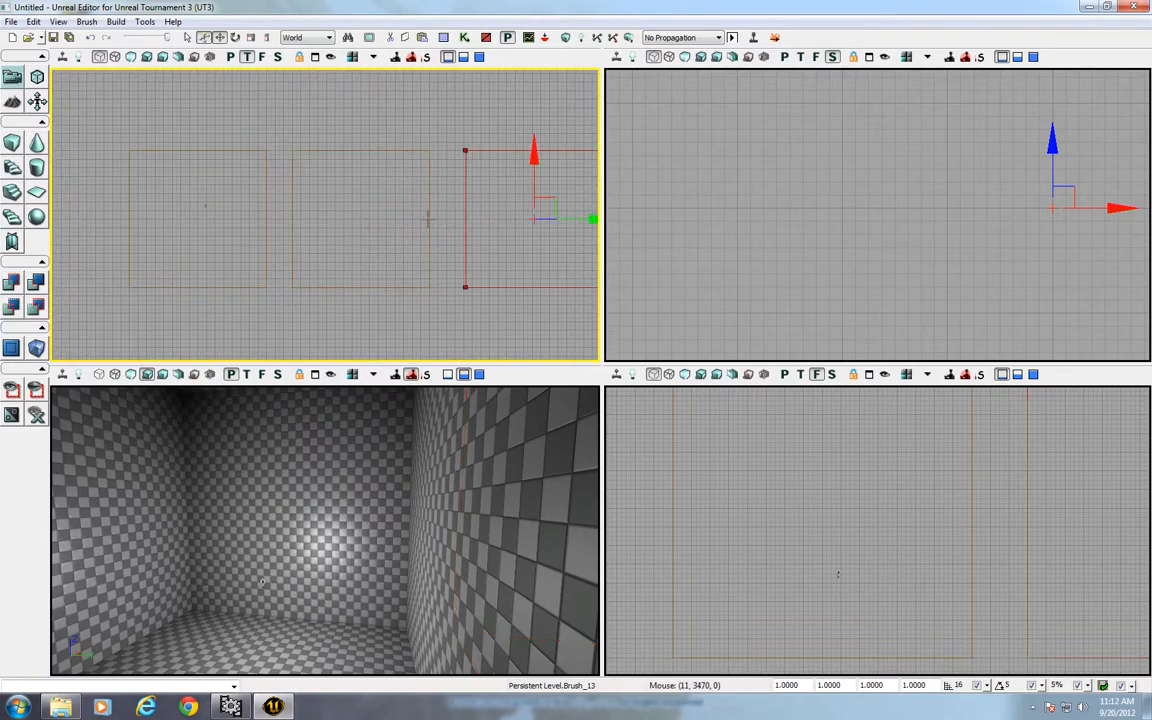
- Place a point light on the second room's floor and raise it above the floor
mouse_move(250, 430)
left_mouse_down()
mouse_move(310, 540)
mouse_move(380, 600)
mouse_move(372, 620)
mouse_move(224, 504)
left_mouse_up()
right_click_drag(224, 504, 284, 526)
left_click(284, 526)
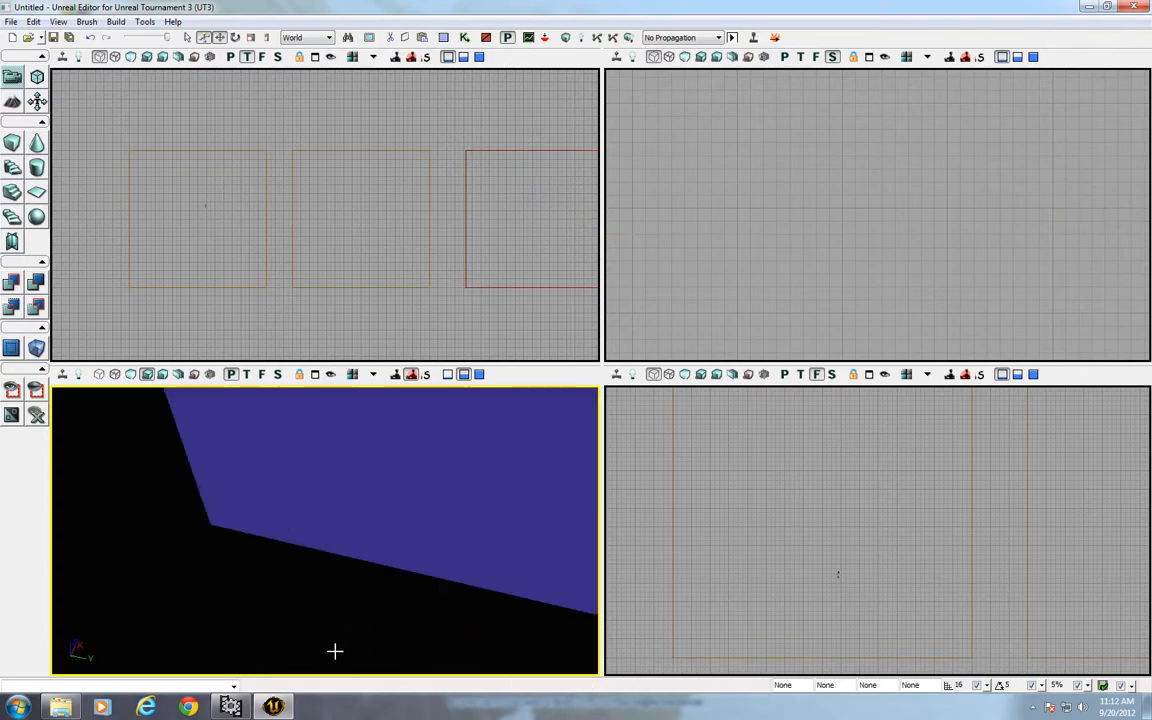
key("l")
left_click(259, 641)
left_click_drag(386, 607, 350, 645)
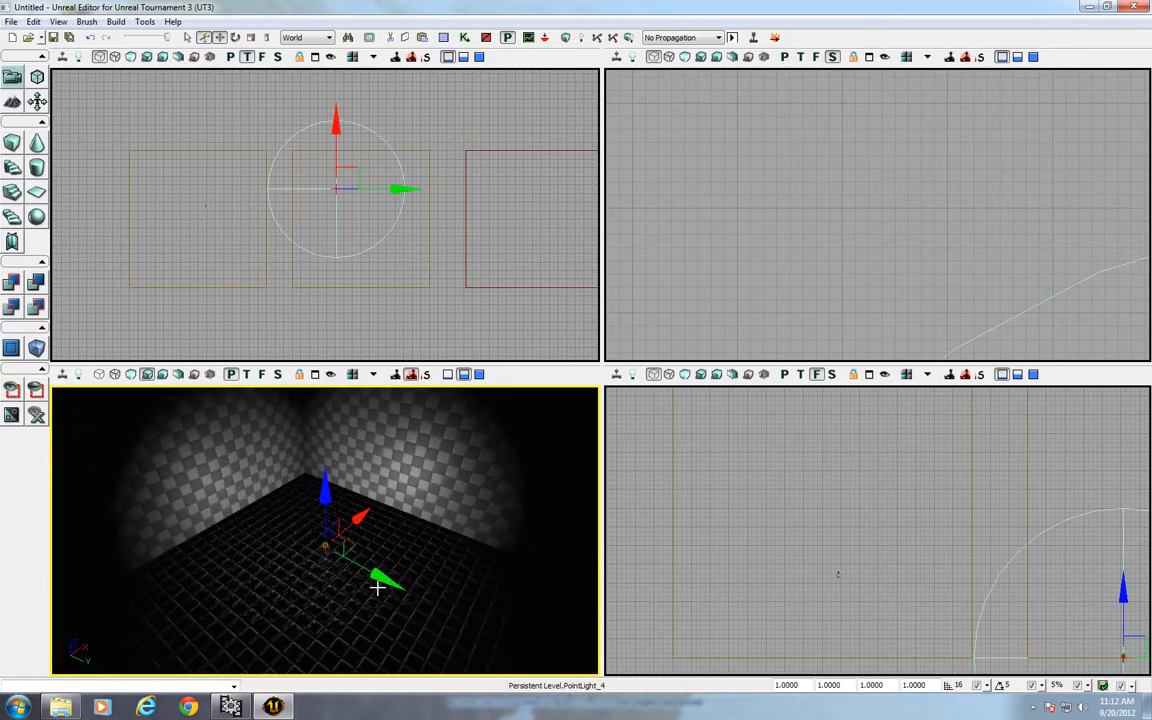
left_click_drag(365, 515, 310, 468)
- Scale up the second room's point light to widen its reach, and deselect it
key("space")
key("space")
left_click(462, 647)
left_click_drag(462, 647, 217, 438)
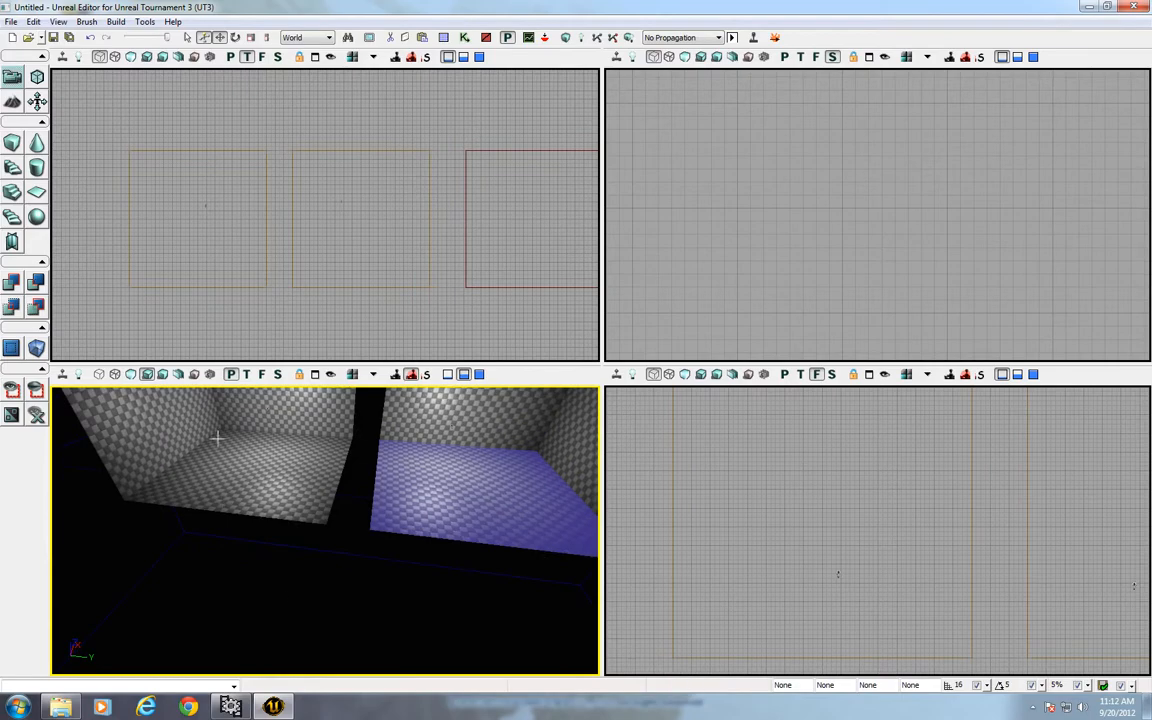
- Maximize the Perspective view and examine the two separate rooms, selecting their floors in turn
left_click(316, 375)
right_click_drag(457, 449, 496, 343)
left_click_drag(496, 343, 540, 355)
left_click_drag(482, 420, 519, 506)
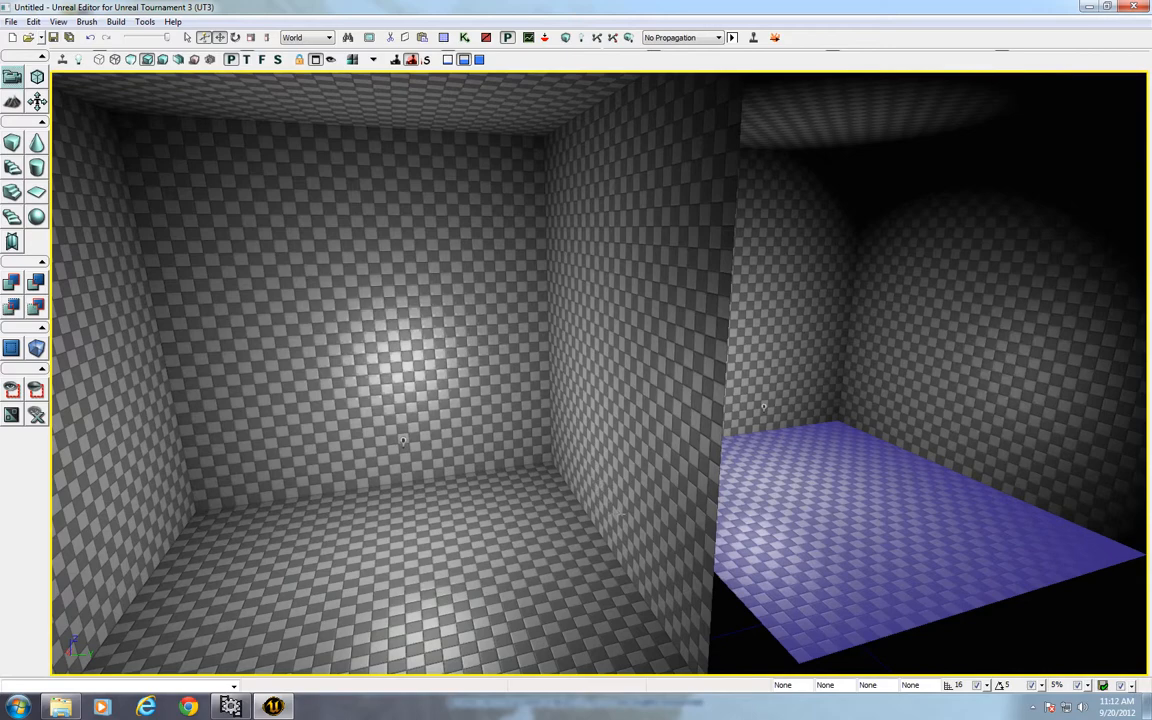
mouse_move(580, 531)
left_mouse_down()
mouse_move(655, 520)
mouse_move(605, 505)
mouse_move(598, 540)
left_mouse_up()
left_click(700, 598)
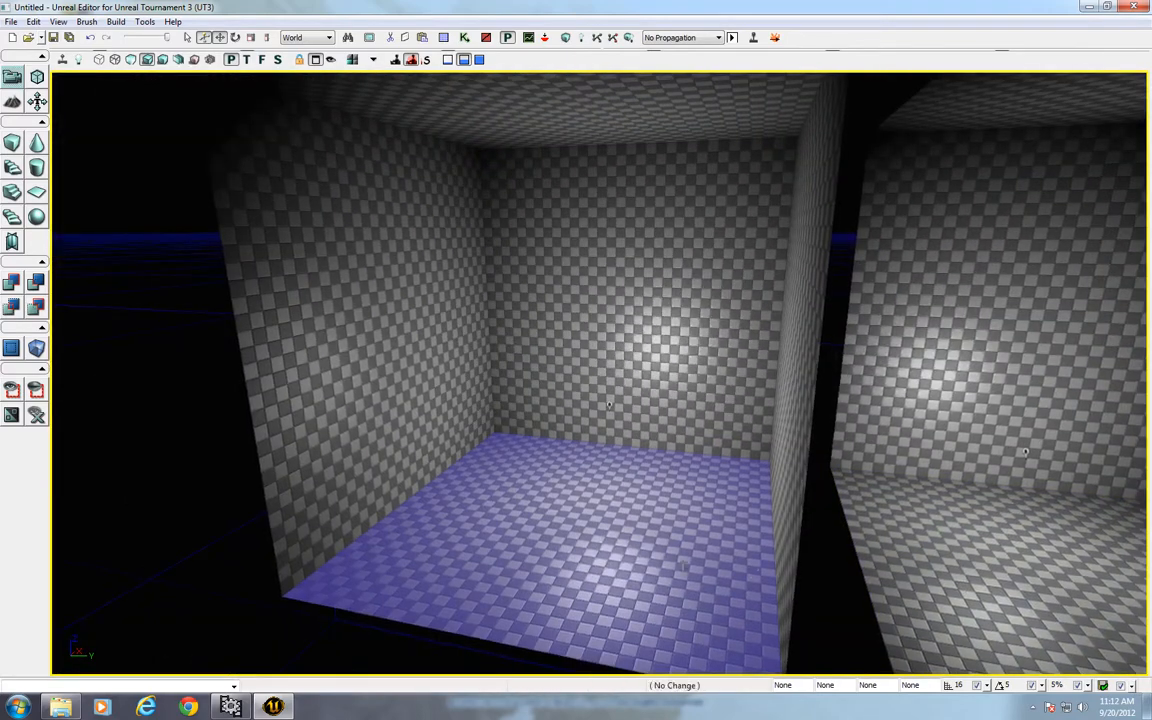
mouse_move(641, 561)
left_mouse_down()
mouse_move(625, 548)
mouse_move(665, 552)
mouse_move(590, 560)
left_mouse_up()
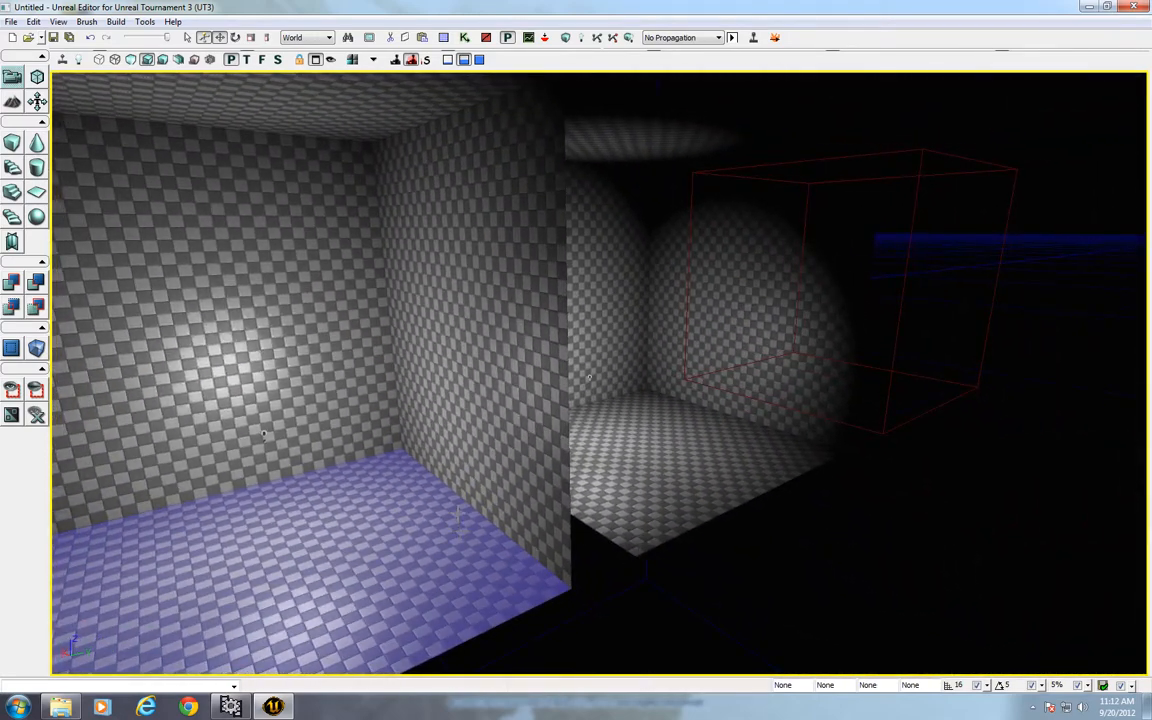
left_click(585, 459)
left_click(427, 563)
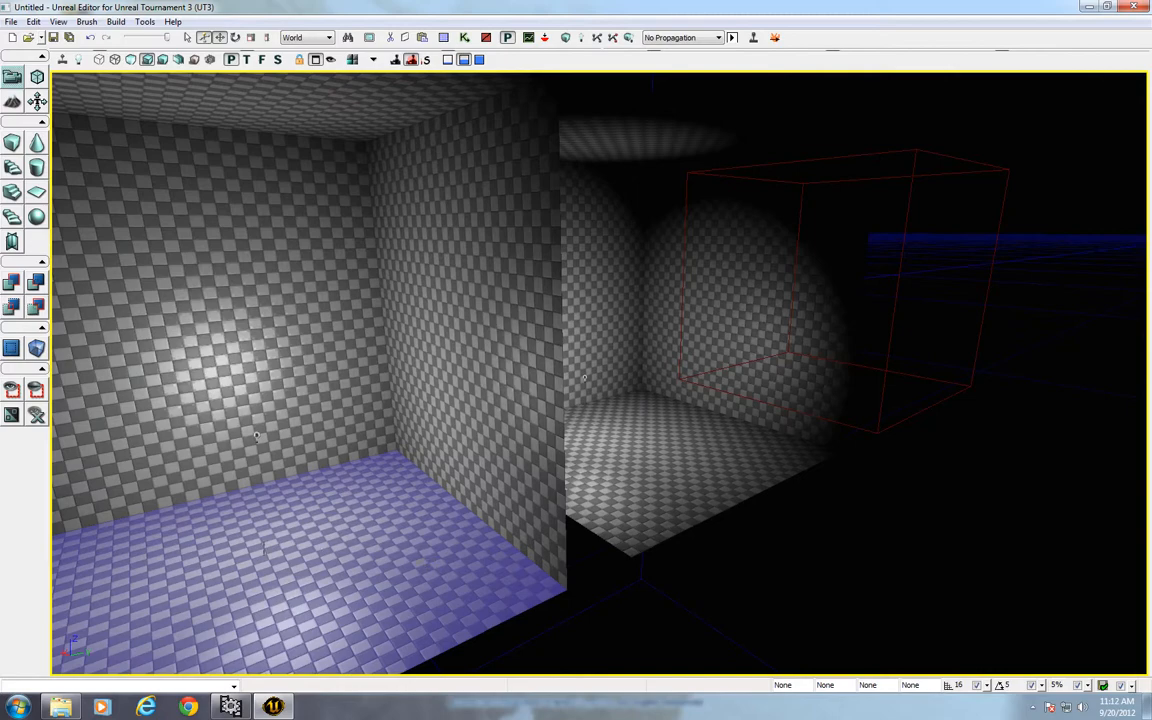
key("Escape")
left_click(585, 459)
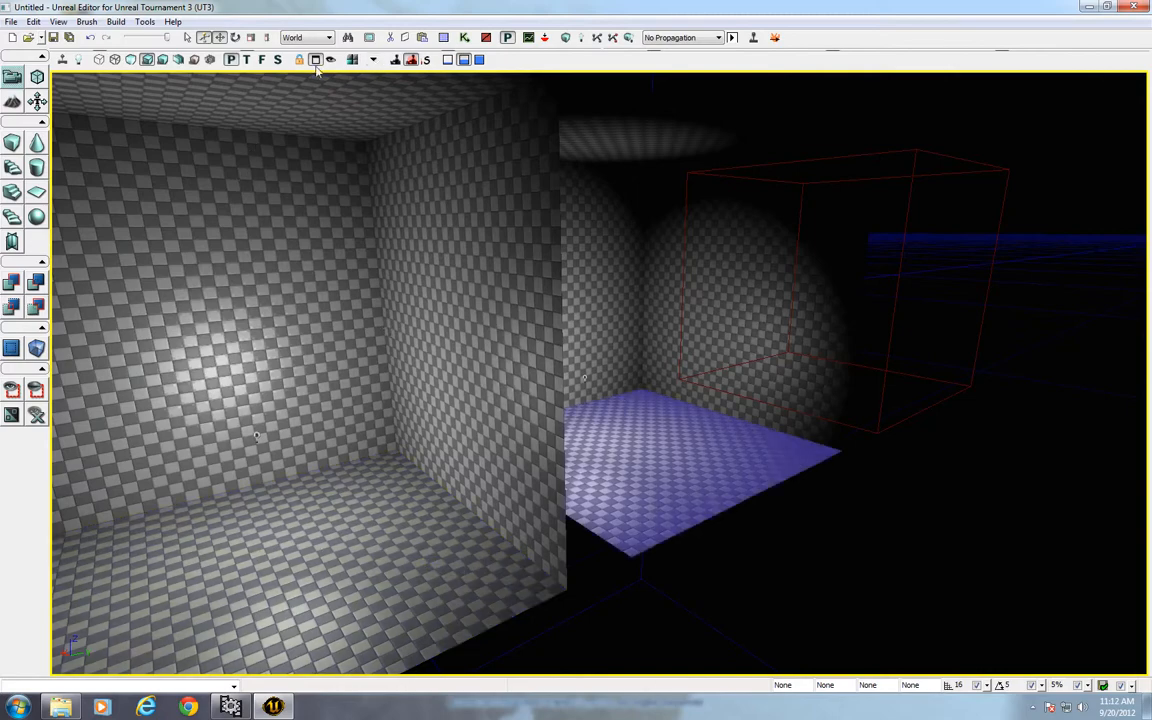
- Restore the four-viewport layout and resize the cube builder brush to 512 × 512 × 512
left_click(314, 60)
left_click(466, 221)
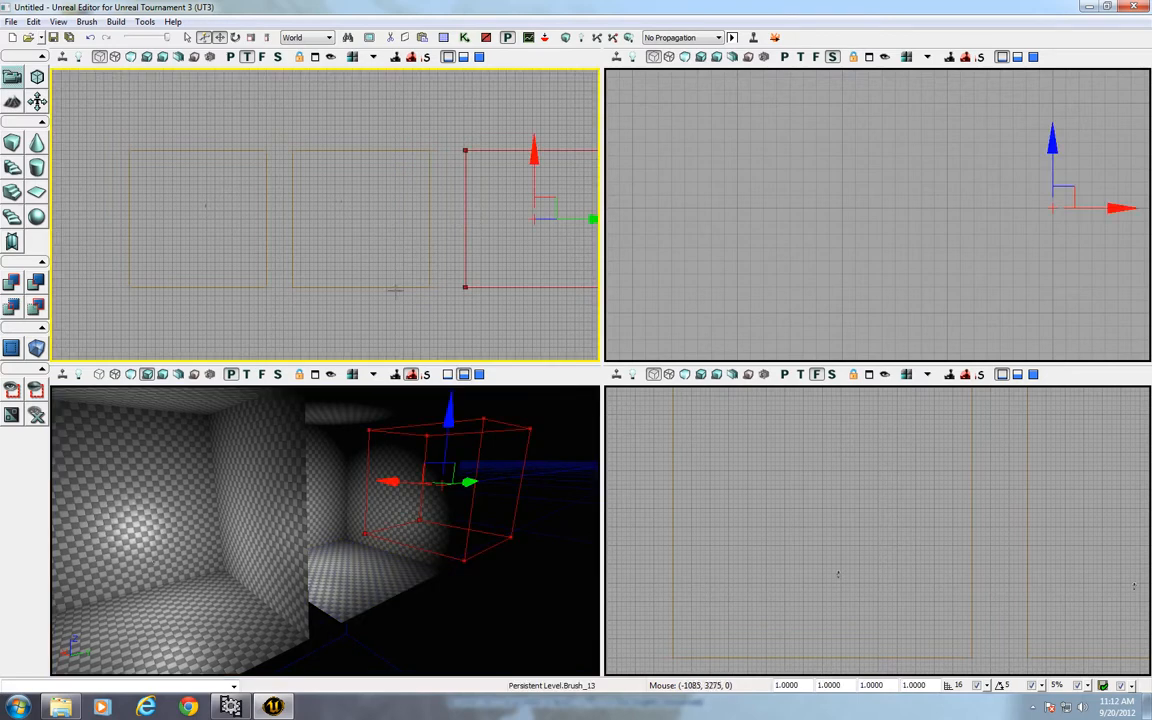
right_click(12, 143)
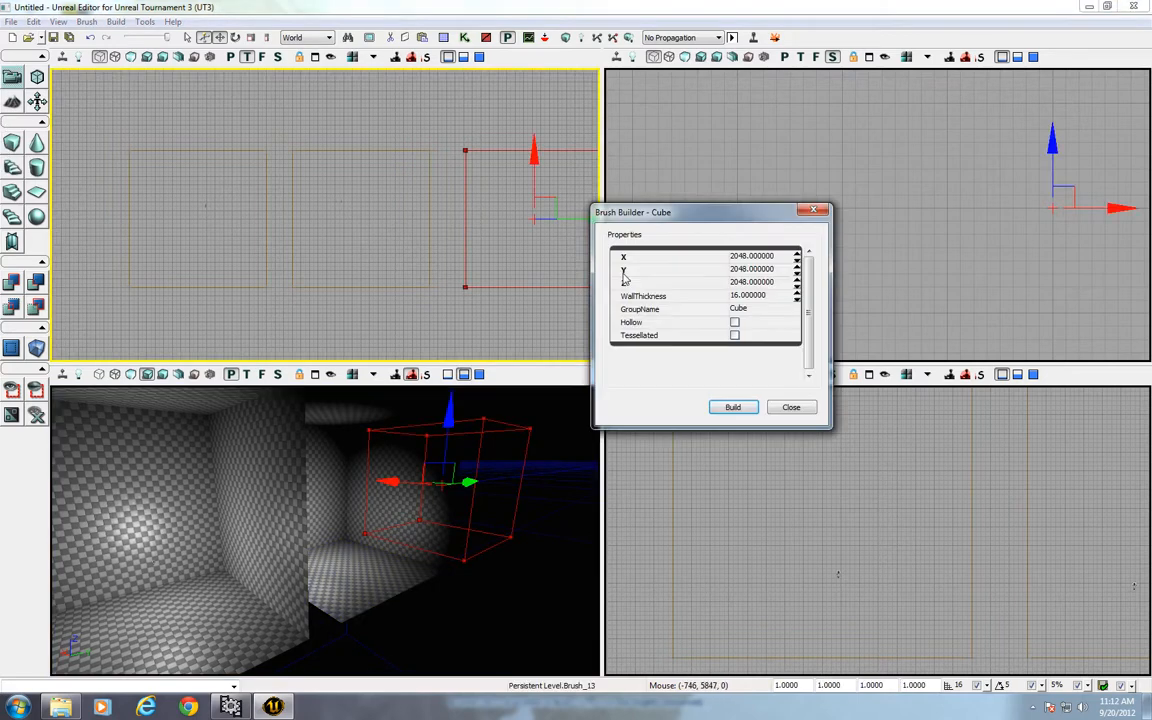
left_click(763, 257)
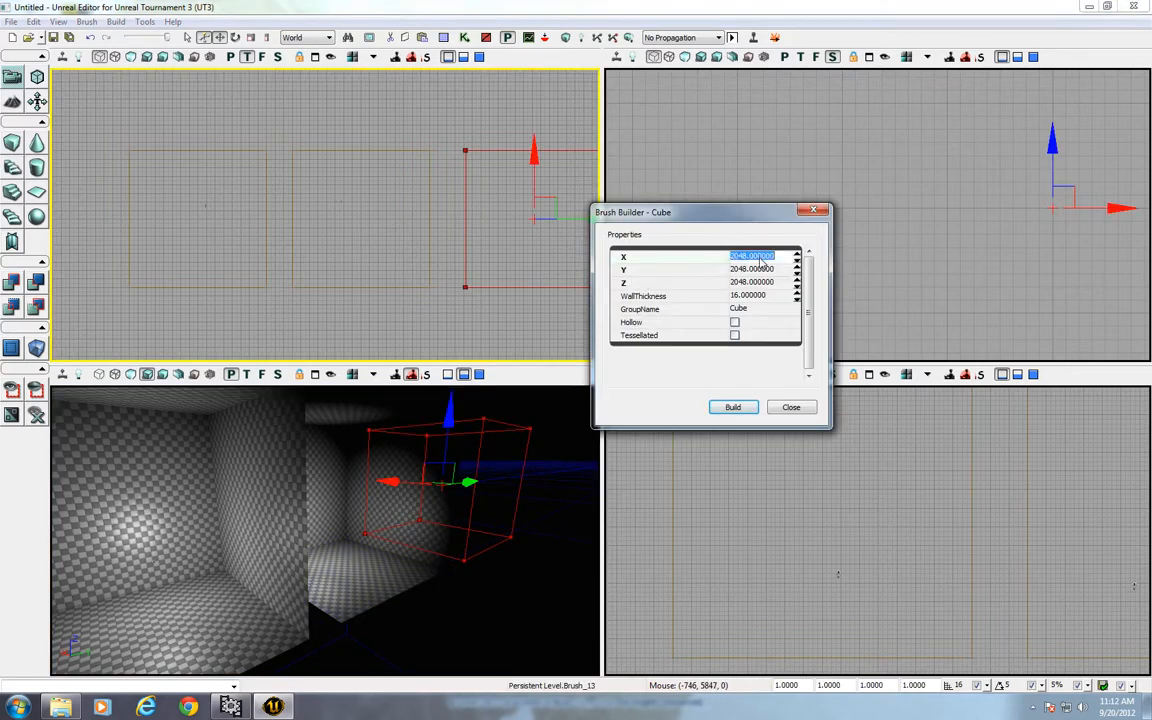
type("512")
key("Return")
left_click(763, 270)
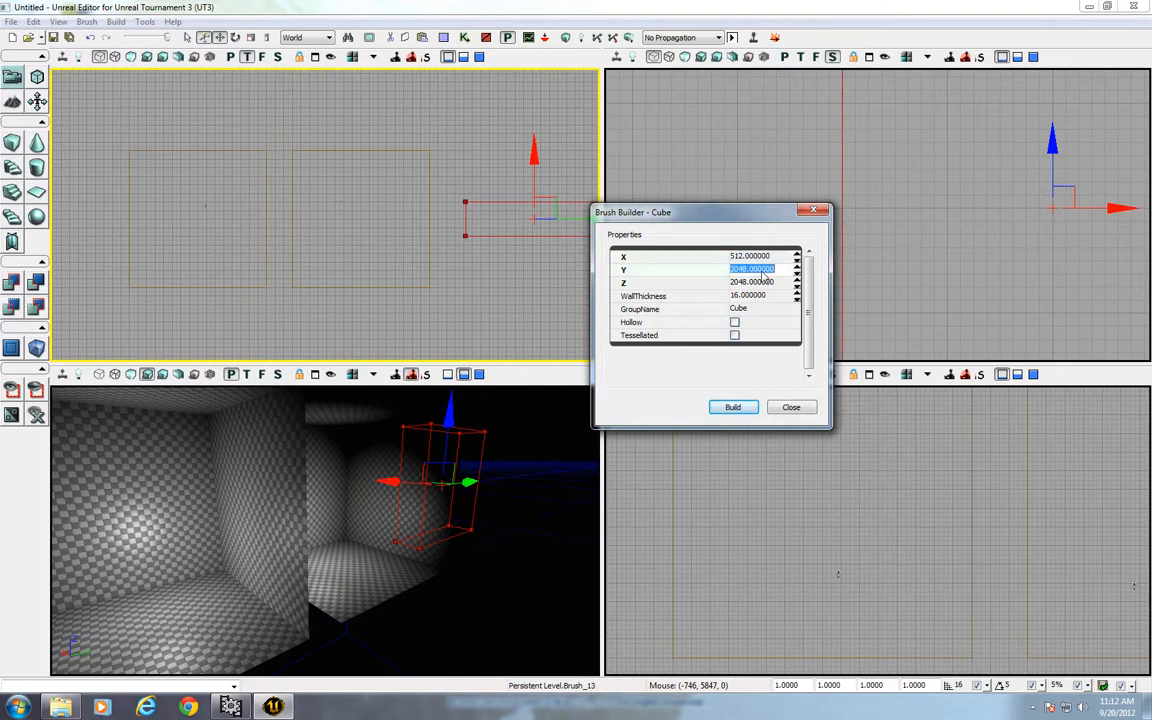
type("512")
key("Return")
left_click(765, 283)
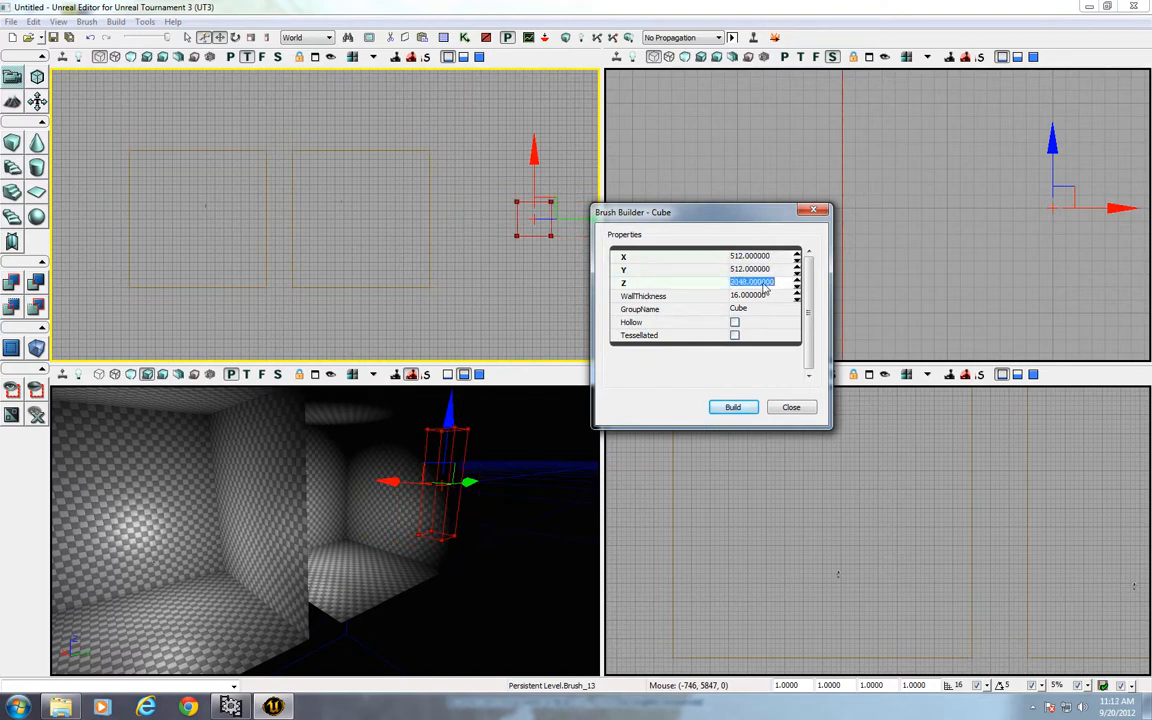
type("512")
key("Return")
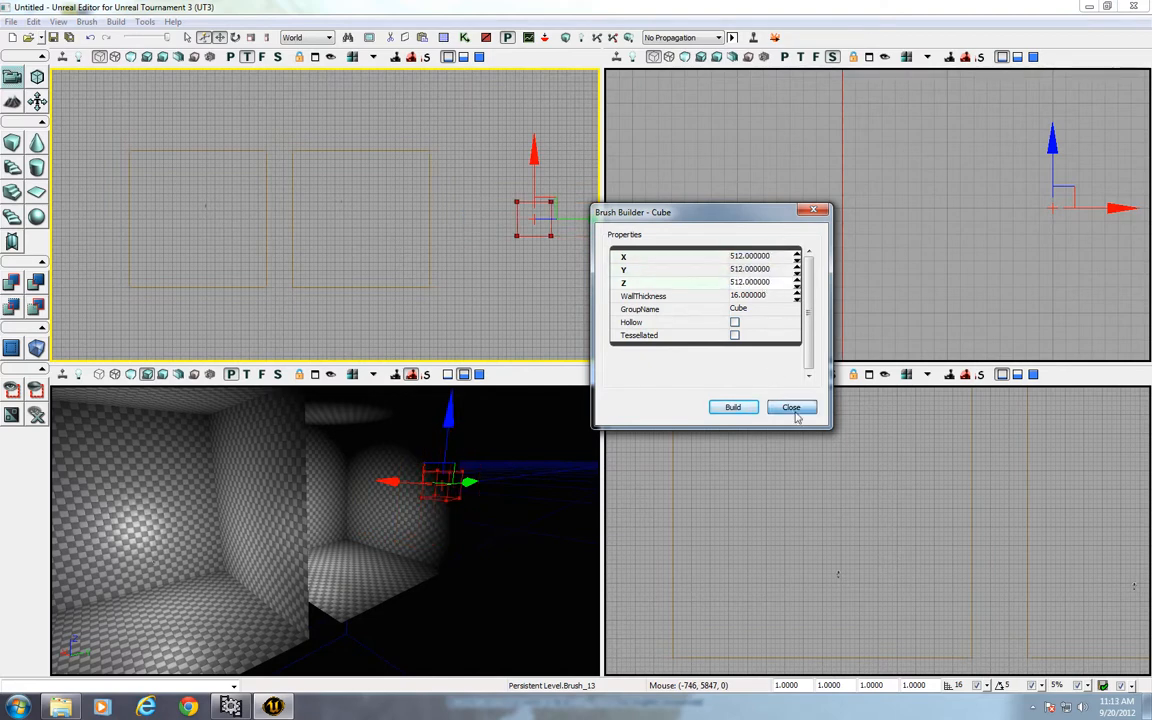
left_click(793, 407)
- Move the 512-unit builder brush to the gap between the two rooms and shift the second room slightly farther from the first
mouse_move(593, 218)
left_mouse_down()
mouse_move(318, 218)
mouse_move(335, 218)
left_mouse_up()
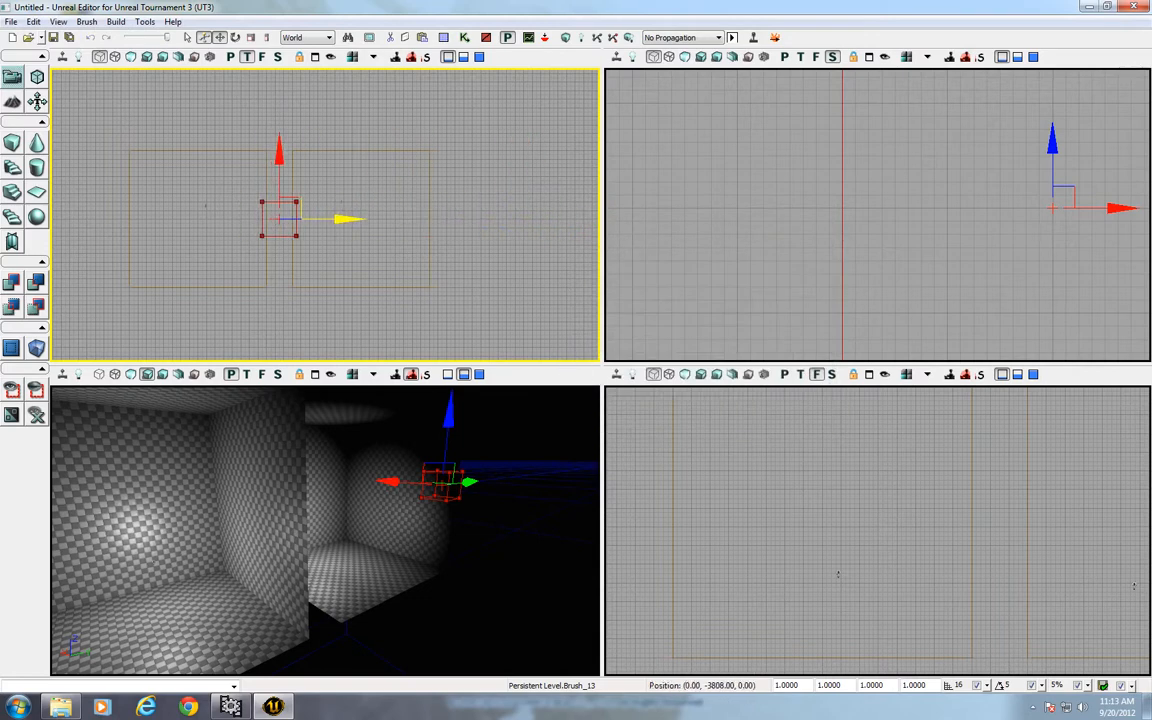
left_click(430, 216)
left_click_drag(445, 220, 468, 220)
left_click_drag(450, 219, 447, 219)
left_click(292, 220)
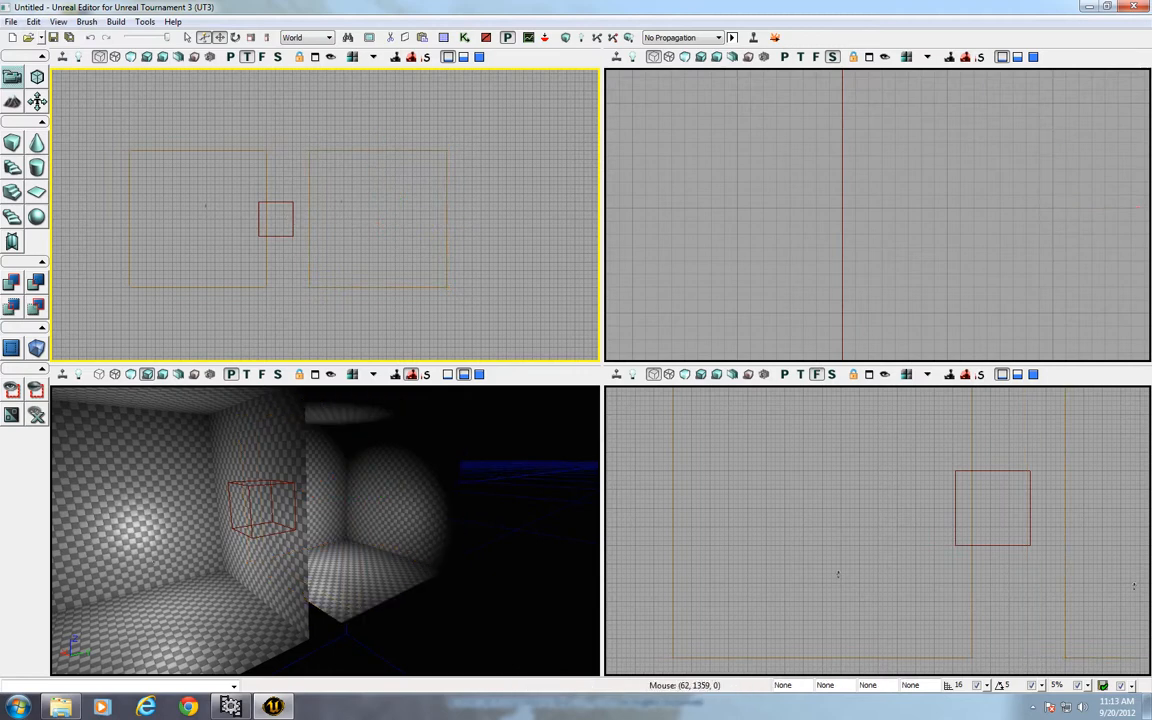
- Align the builder brush flush with the first room's facing wall and move the second room flush against the brush's opposite side
left_click(291, 221)
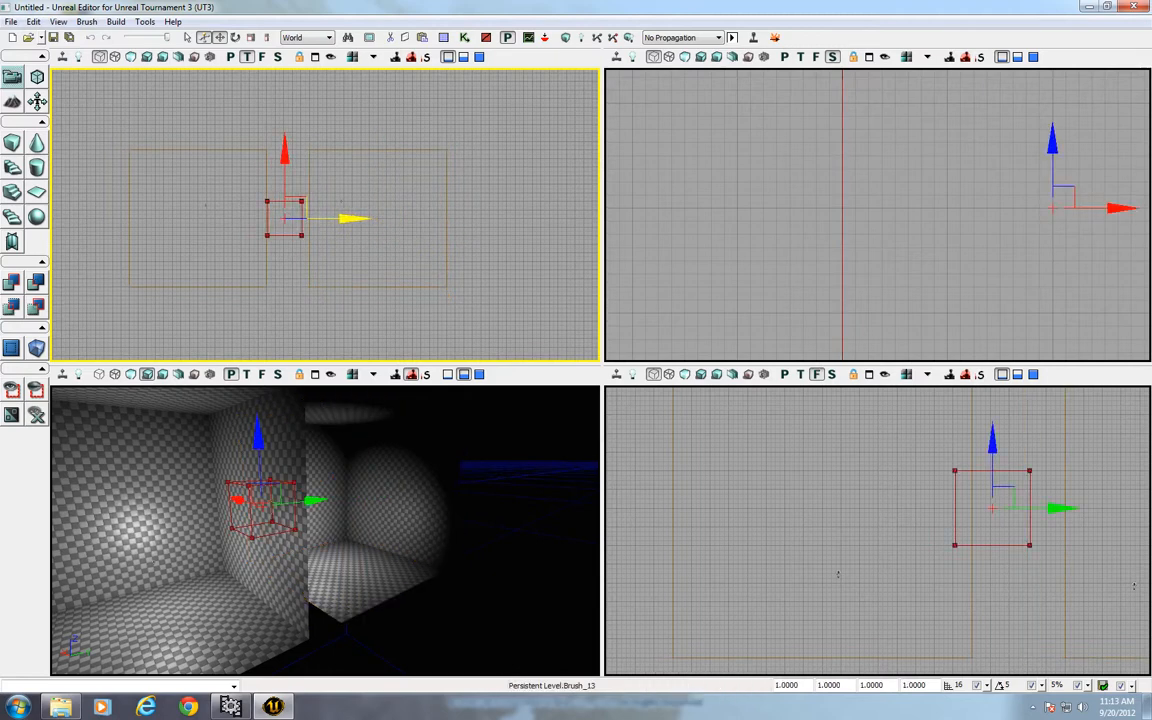
left_click(448, 230)
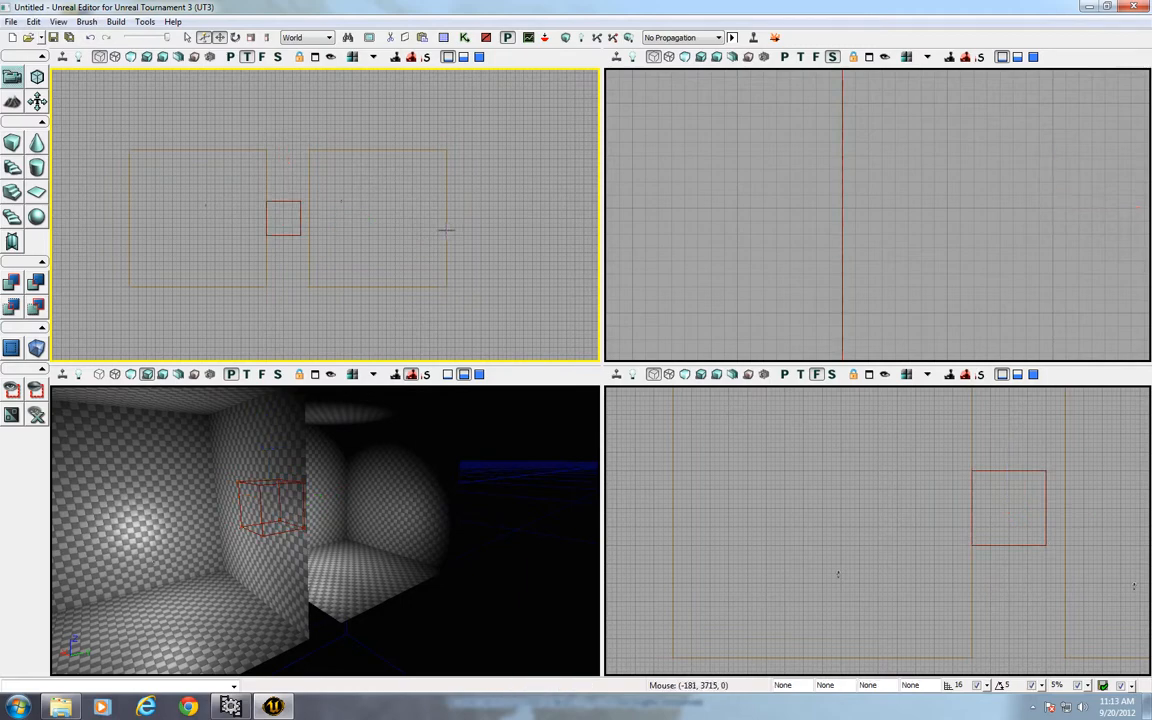
left_click(447, 222)
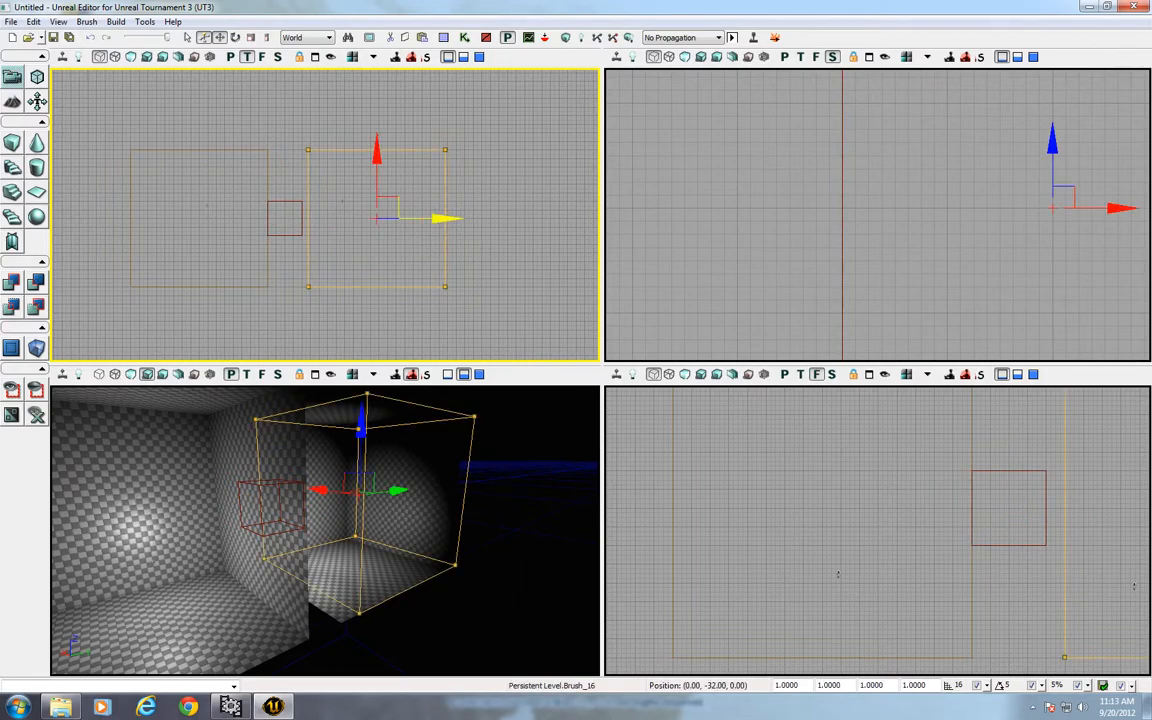
left_click_drag(455, 222, 465, 222)
mouse_move(466, 222)
right_mouse_down()
mouse_move(582, 217)
mouse_move(470, 243)
mouse_move(366, 222)
right_mouse_up()
scroll(489, 230, "up", 4)
left_click(360, 163)
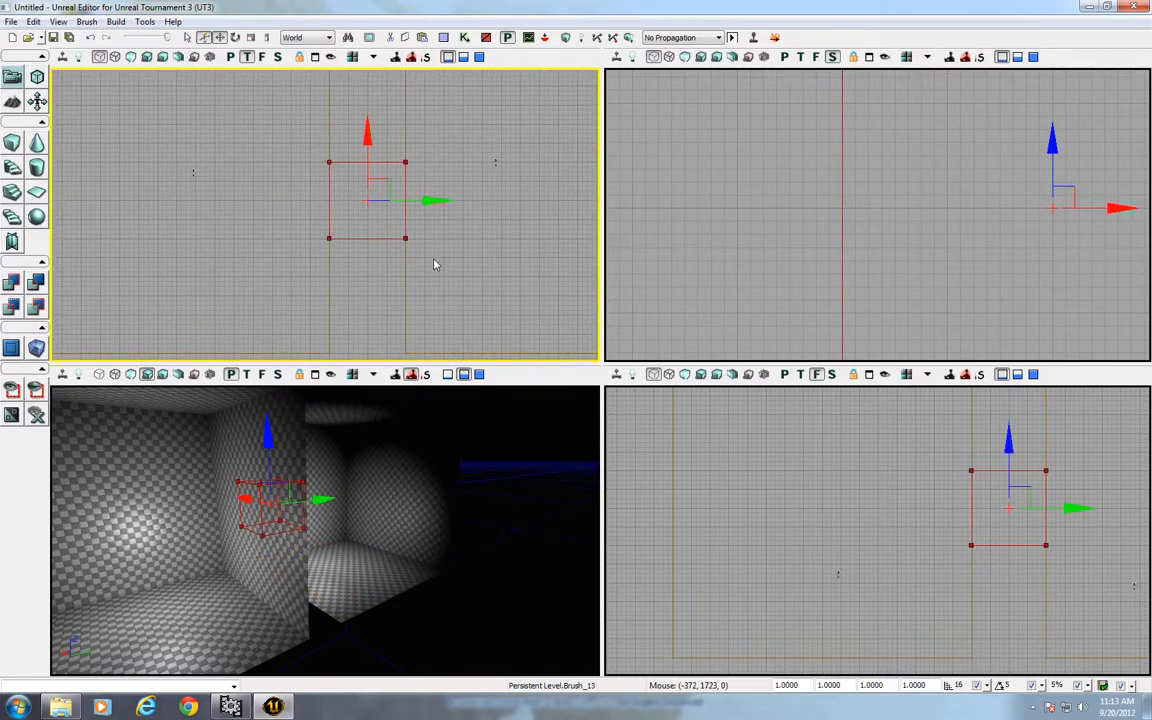
- Nudge the second room so it slightly overlaps the builder brush, and move it back flush with the brush's edge
left_click(433, 260)
left_click(404, 253)
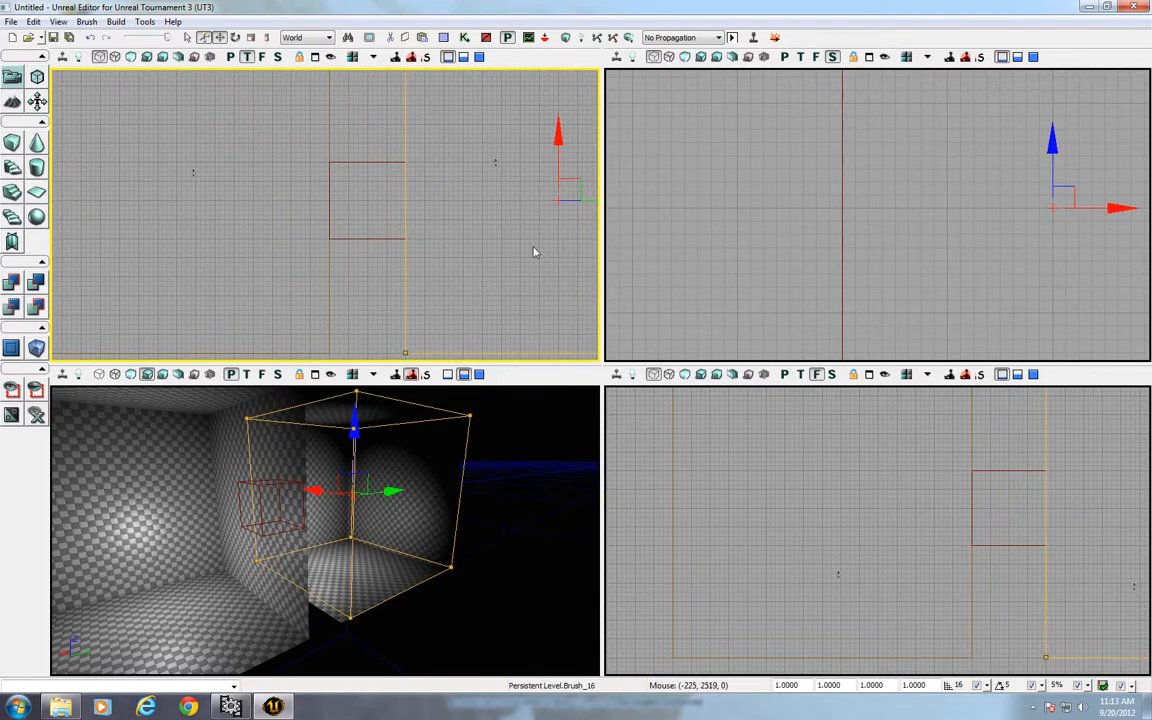
right_click_drag(535, 252, 461, 255)
left_click_drag(550, 204, 545, 205)
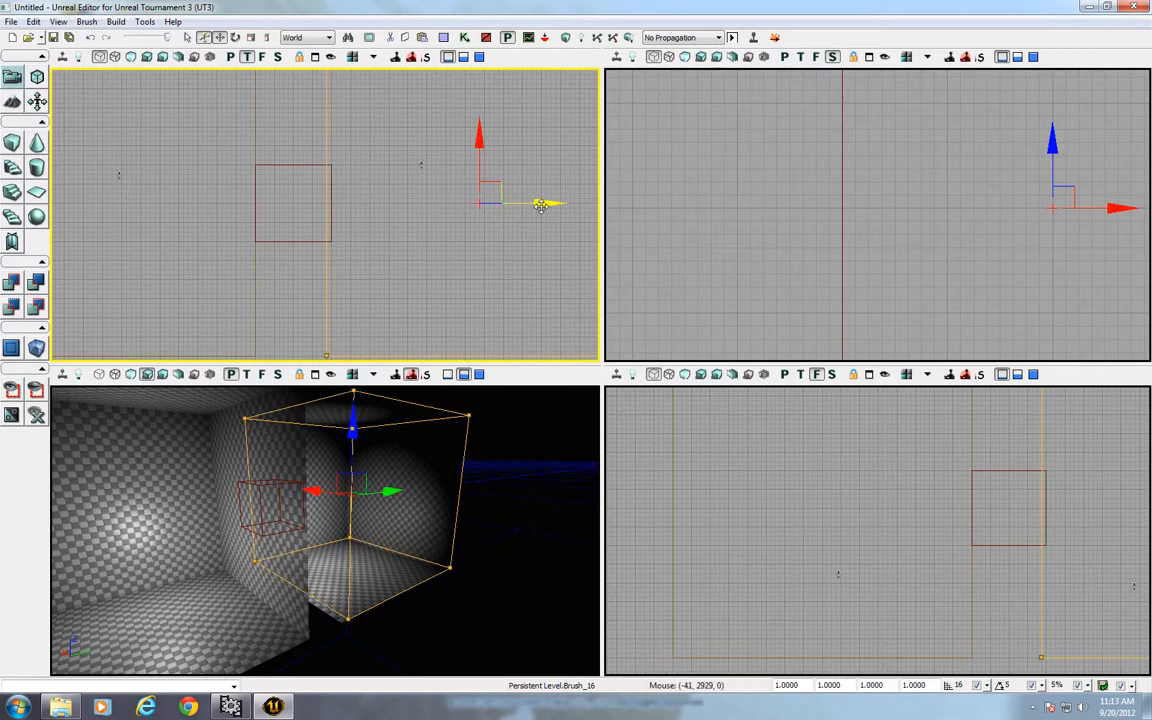
left_click_drag(548, 204, 555, 204)
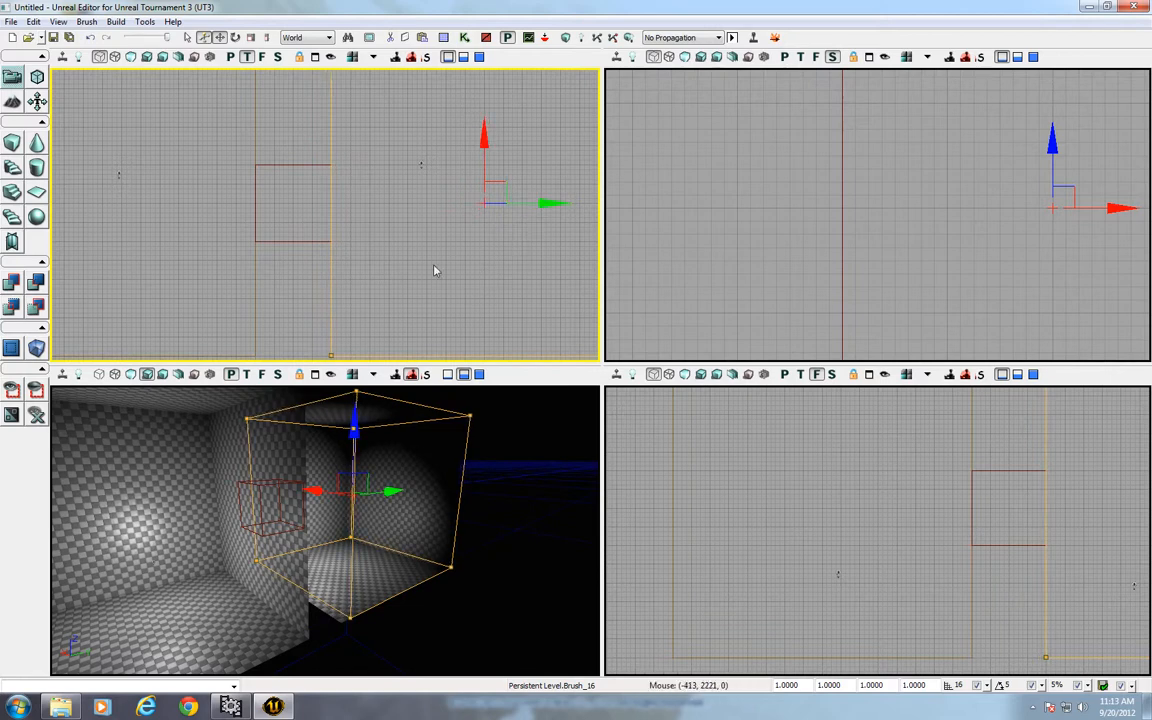
- Select the builder brush between the rooms and lower it until its base is level with the room floors
left_click(308, 242)
left_click(282, 242)
left_click(406, 283)
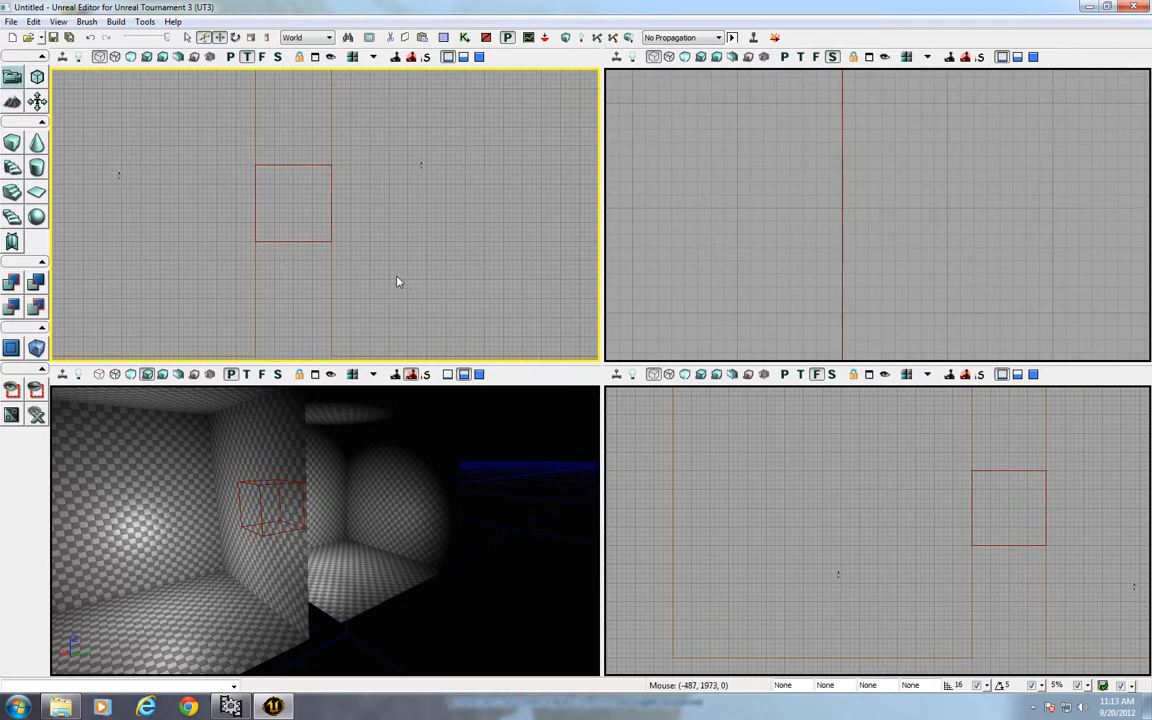
left_click(303, 241)
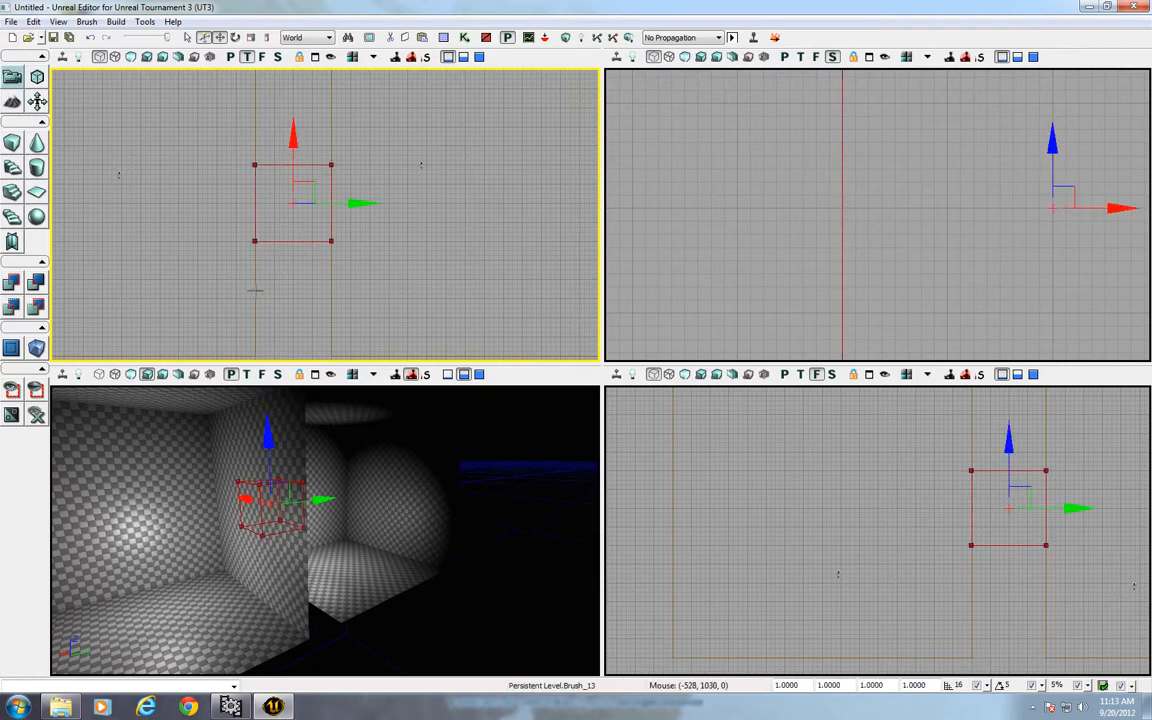
mouse_move(255, 290)
left_mouse_down()
mouse_move(253, 249)
mouse_move(304, 352)
mouse_move(223, 328)
mouse_move(237, 325)
left_mouse_up()
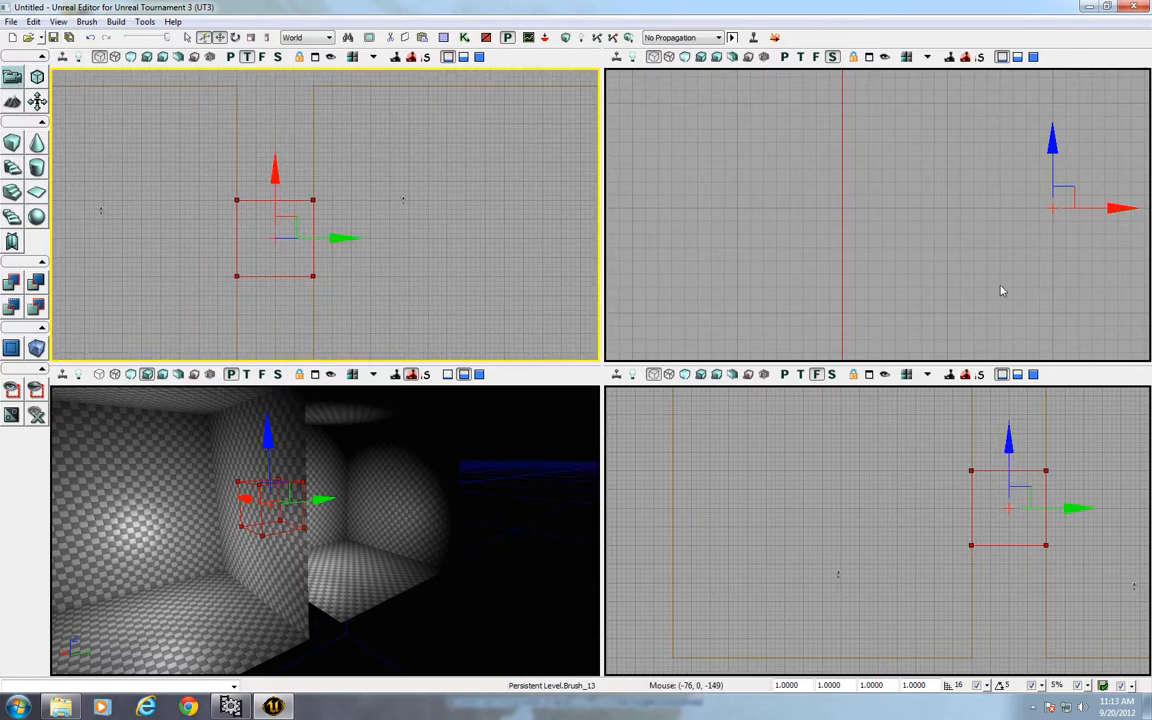
left_click_drag(969, 326, 956, 190)
left_click_drag(889, 222, 890, 234)
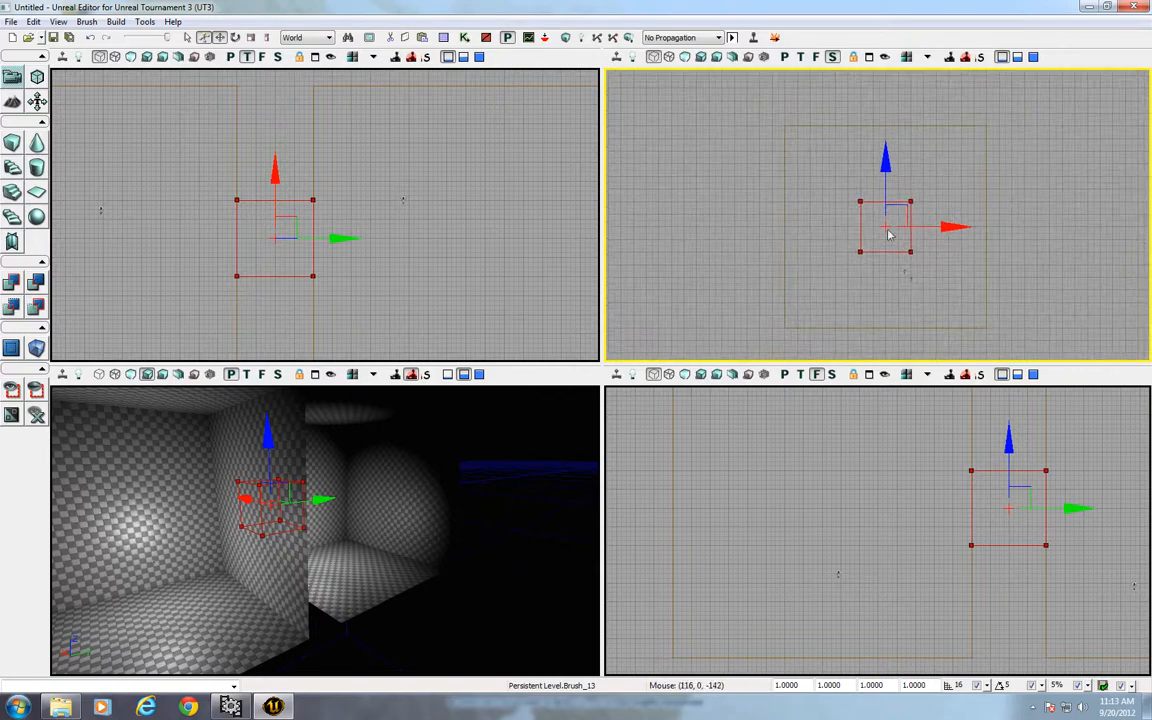
left_click_drag(885, 167, 885, 243)
- Subtract the builder brush's volume to carve a floor-level passage between the two rooms
left_click_drag(320, 391, 275, 350)
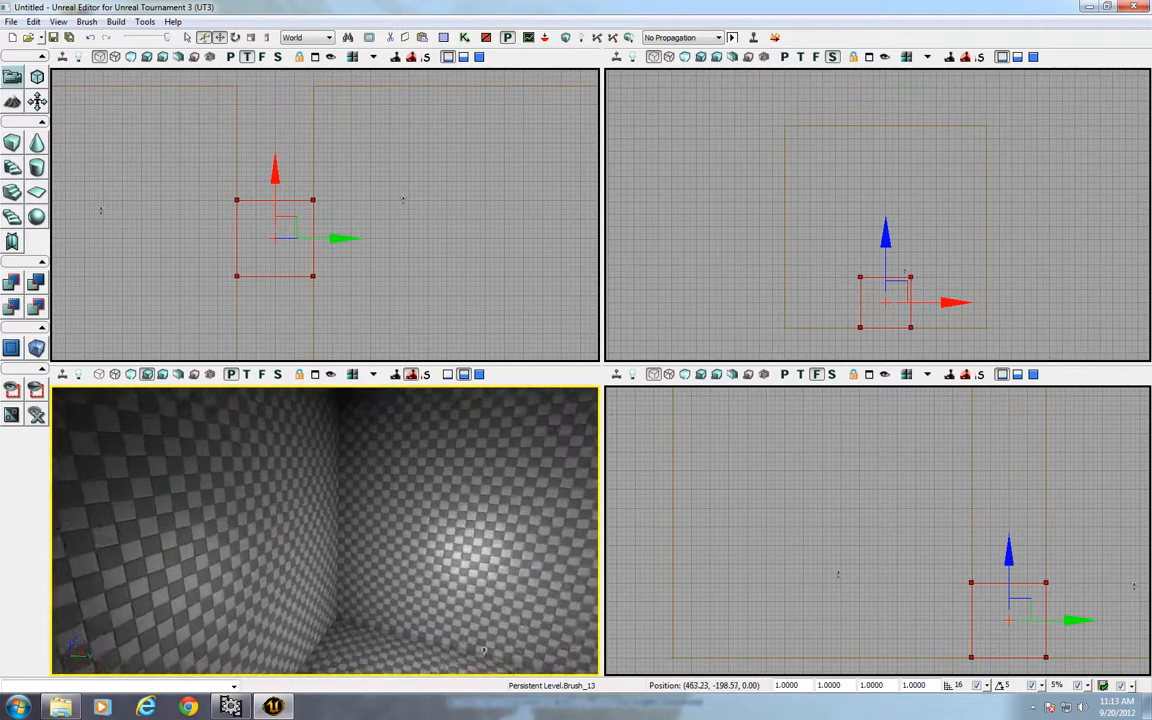
mouse_move(320, 391)
right_mouse_down()
mouse_move(370, 394)
mouse_move(366, 420)
right_mouse_up()
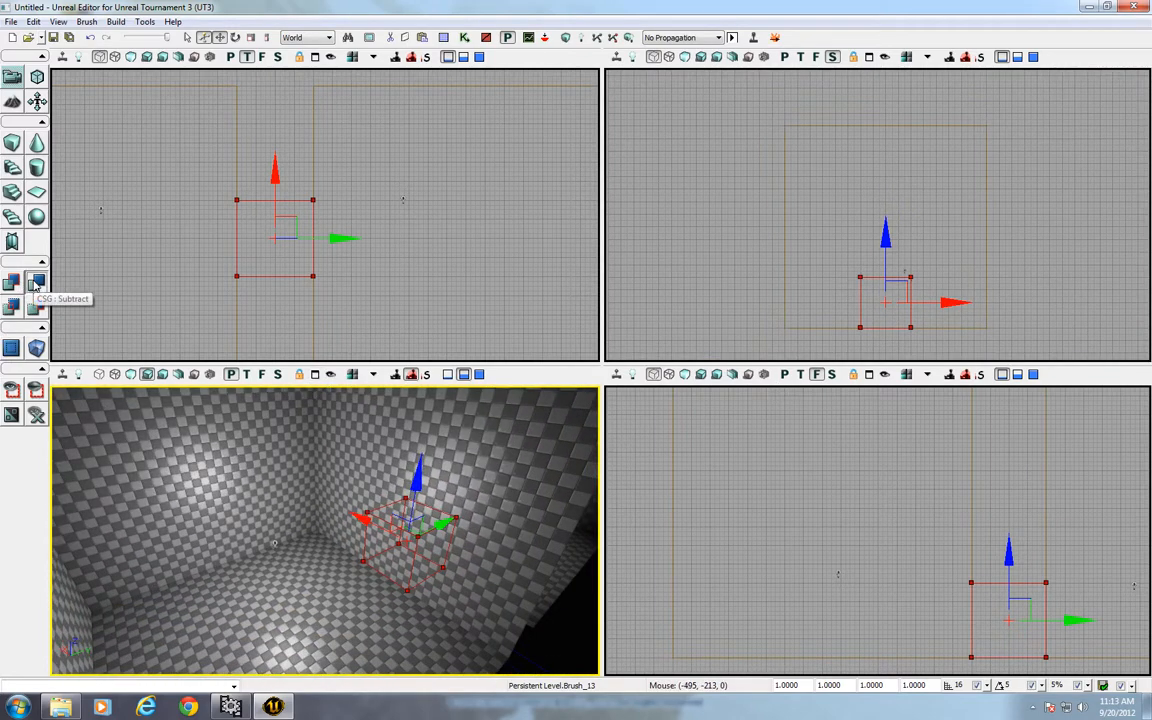
left_click(35, 283)
right_click_drag(320, 440, 342, 410)
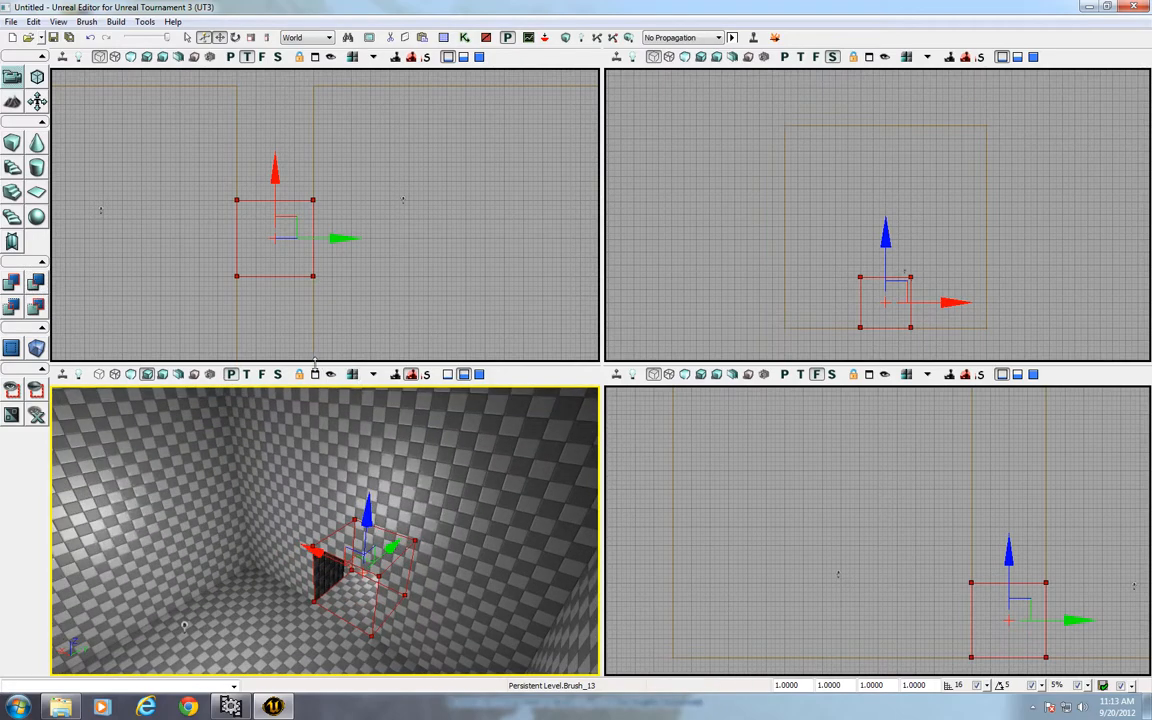
- Maximize the Perspective view, examine the carved passage between the rooms, and restore the four-viewport layout
left_click(315, 374)
left_click_drag(313, 432, 320, 350)
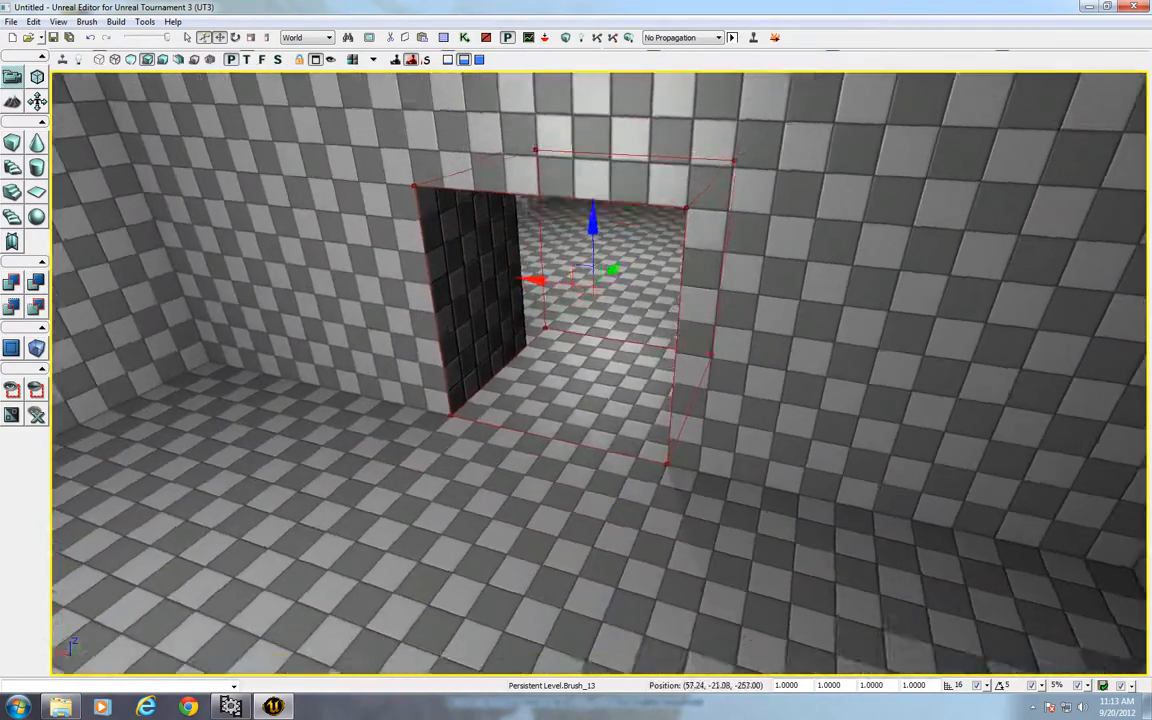
left_click_drag(381, 427, 381, 465)
mouse_move(381, 465)
right_mouse_down()
mouse_move(345, 430)
mouse_move(381, 427)
right_mouse_up()
left_click_drag(381, 427, 387, 470)
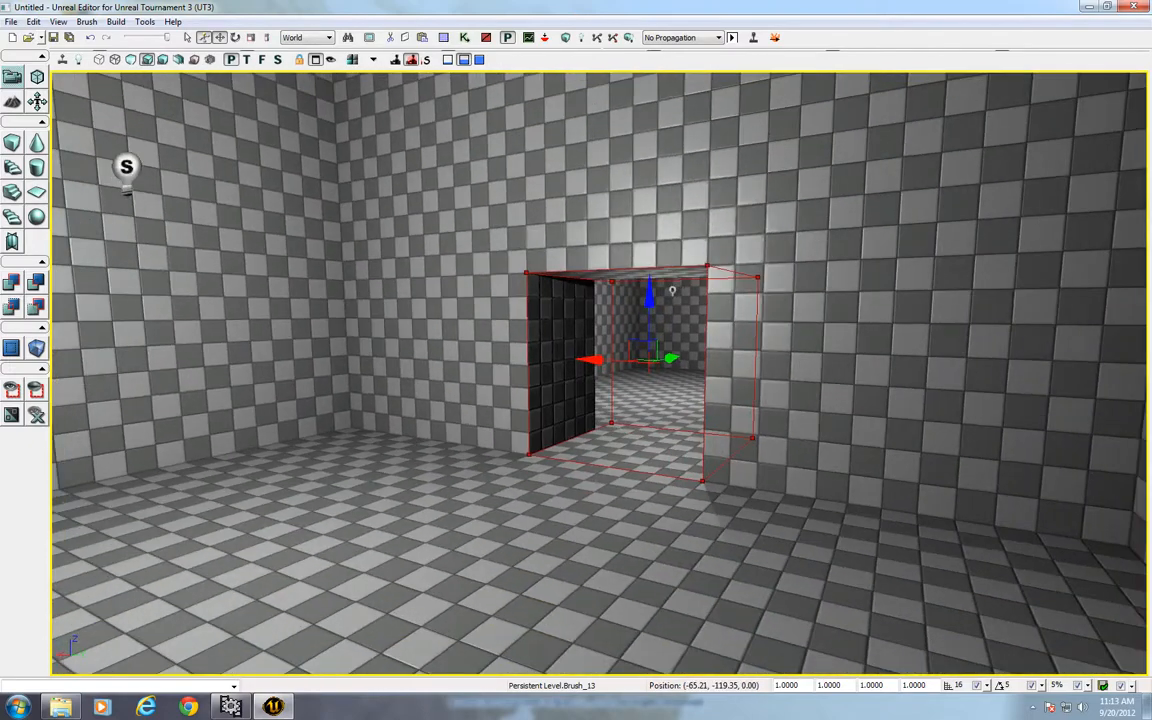
mouse_move(440, 560)
left_mouse_down()
mouse_move(482, 518)
mouse_move(541, 300)
mouse_move(690, 340)
mouse_move(730, 480)
mouse_move(715, 370)
mouse_move(725, 260)
mouse_move(860, 270)
mouse_move(930, 420)
left_mouse_up()
left_click(482, 518)
left_click(527, 487)
left_click_drag(600, 400, 602, 396)
left_click(315, 59)
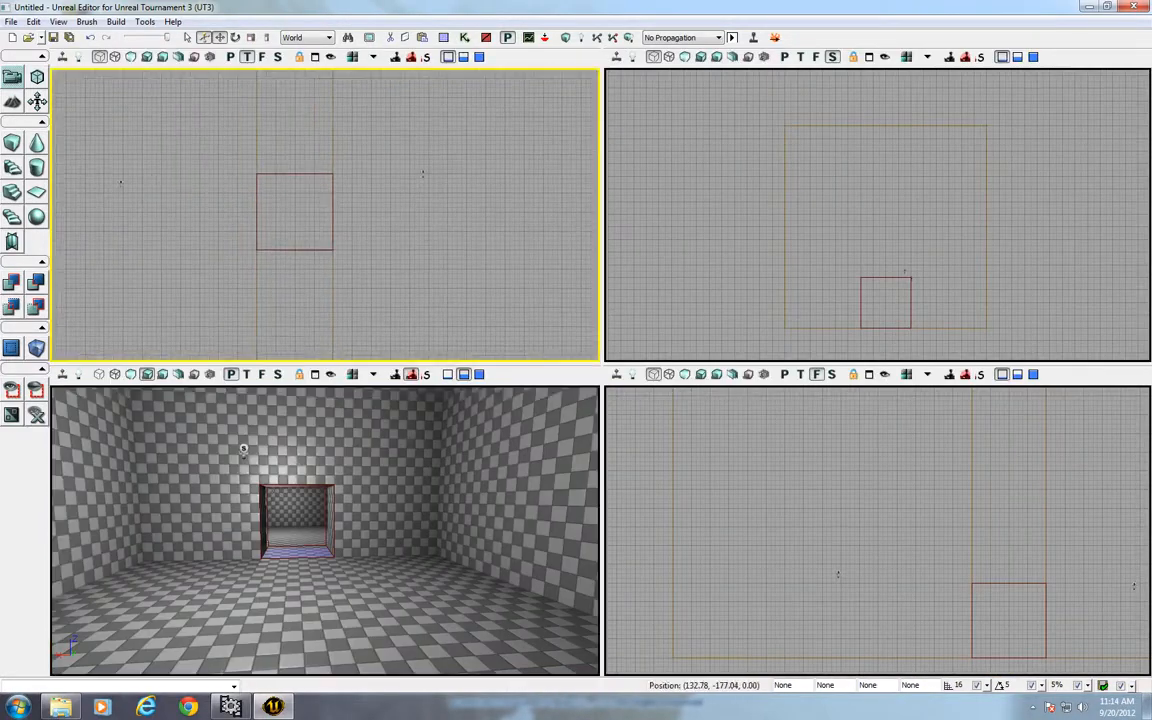
- Move the builder brush out of the passage along the X axis until it is outside the rooms
left_click_drag(385, 256, 391, 250)
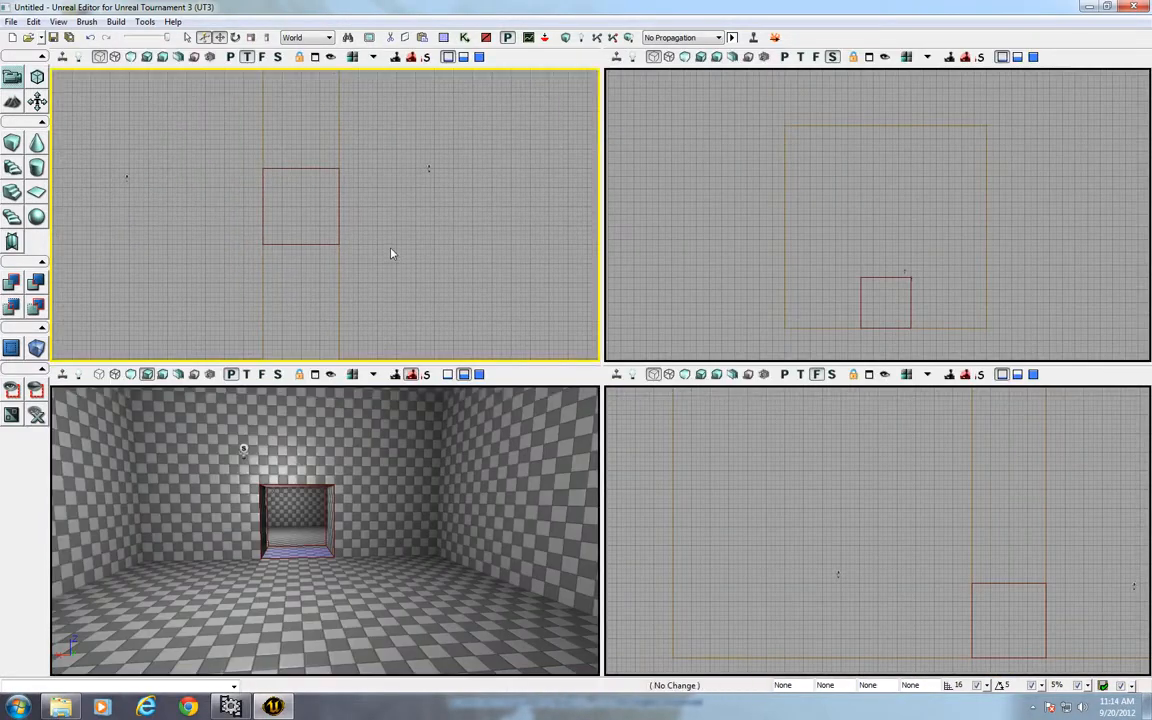
left_click(309, 242)
left_click_drag(321, 254, 317, 212)
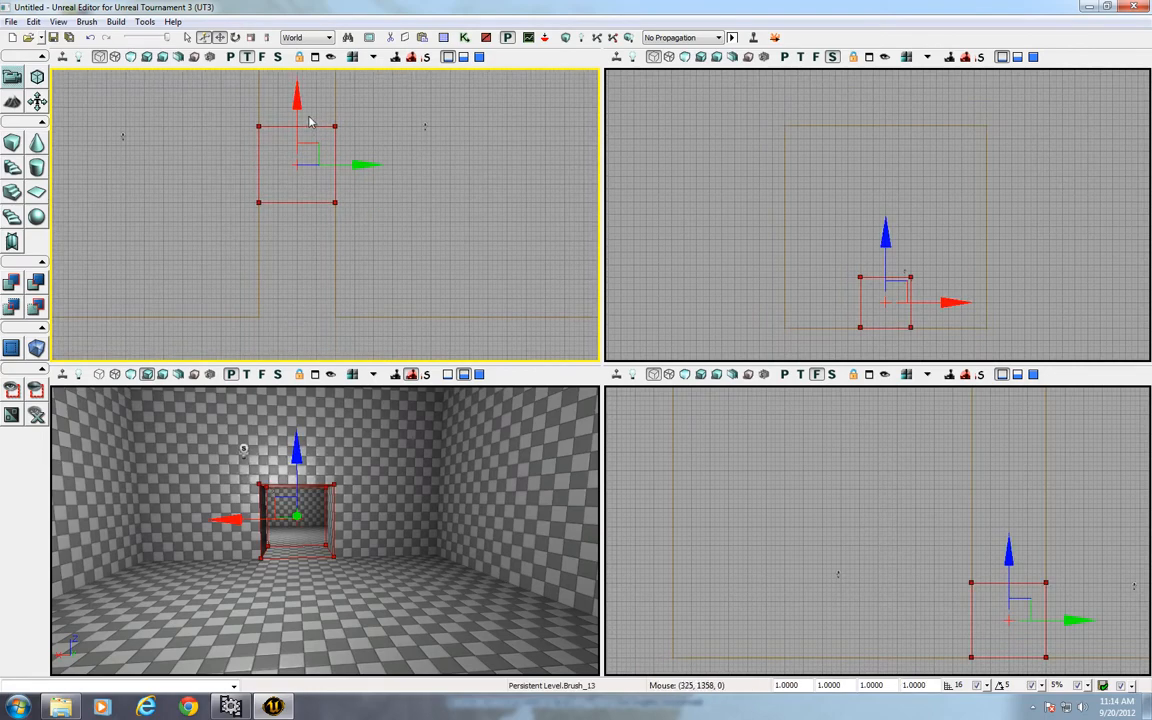
left_click_drag(297, 99, 297, 321)
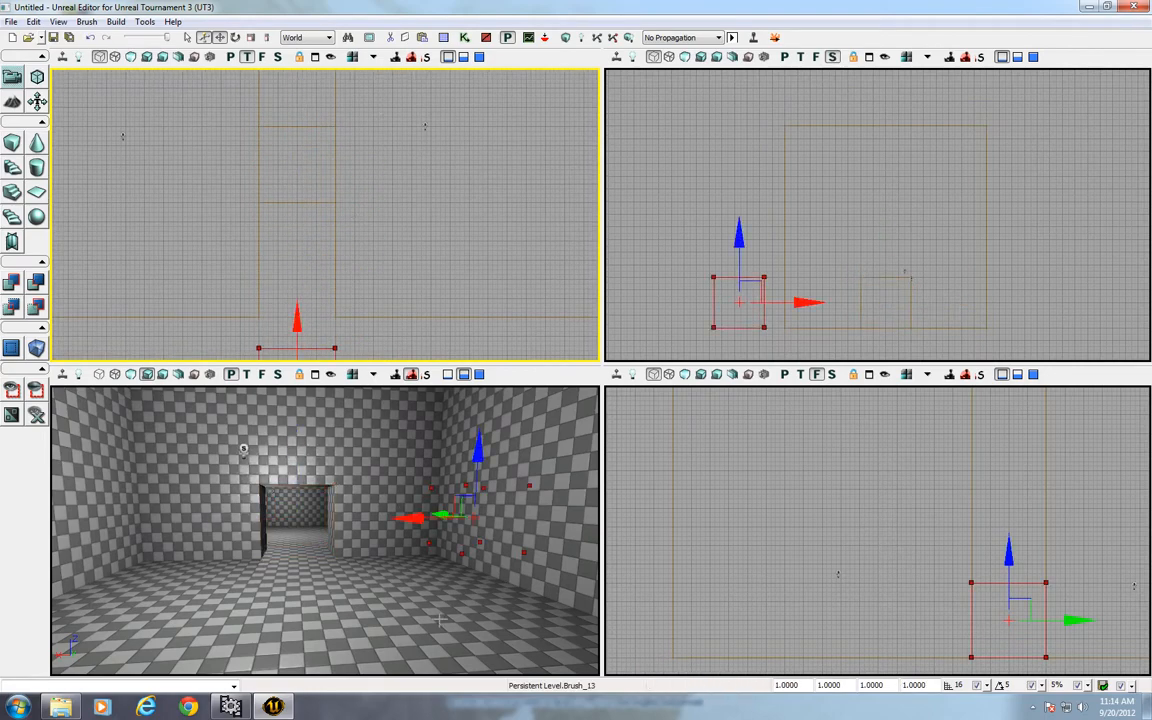
- Maximize the Perspective view and inspect the unobstructed doorway and both lit rooms from inside
mouse_move(393, 606)
left_mouse_down()
mouse_move(393, 550)
mouse_move(370, 480)
mouse_move(450, 460)
mouse_move(440, 410)
mouse_move(420, 440)
mouse_move(460, 455)
mouse_move(400, 490)
mouse_move(344, 483)
left_mouse_up()
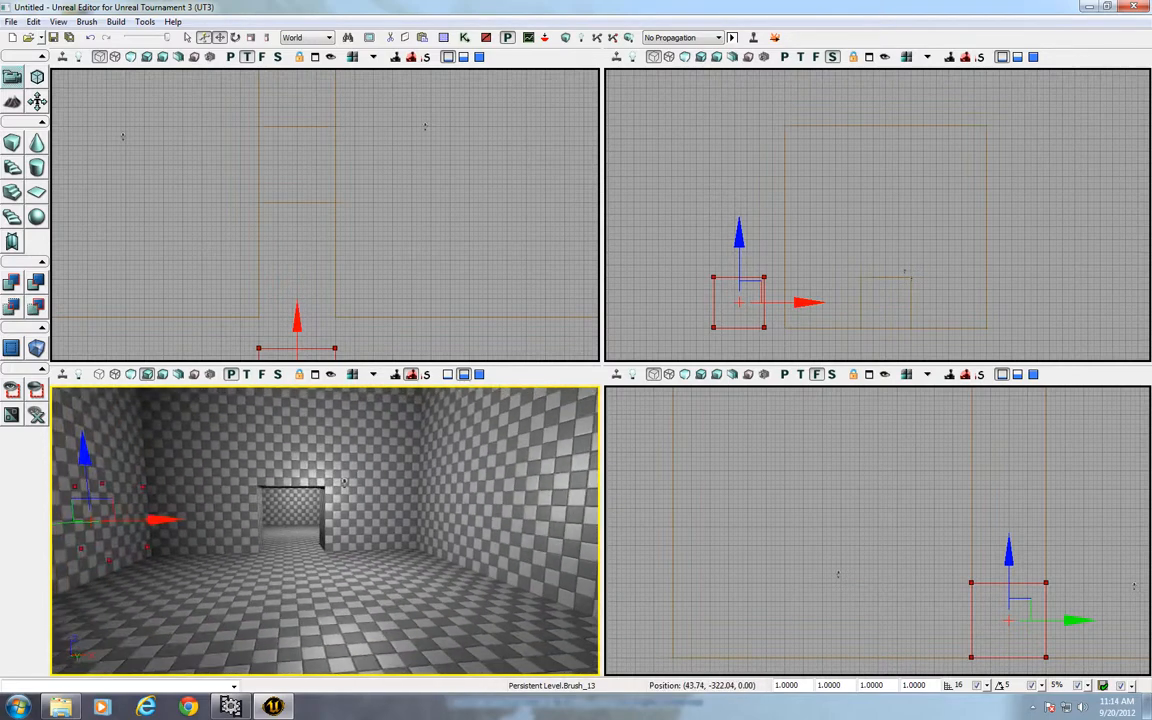
left_click(315, 374)
left_click_drag(316, 385, 370, 360)
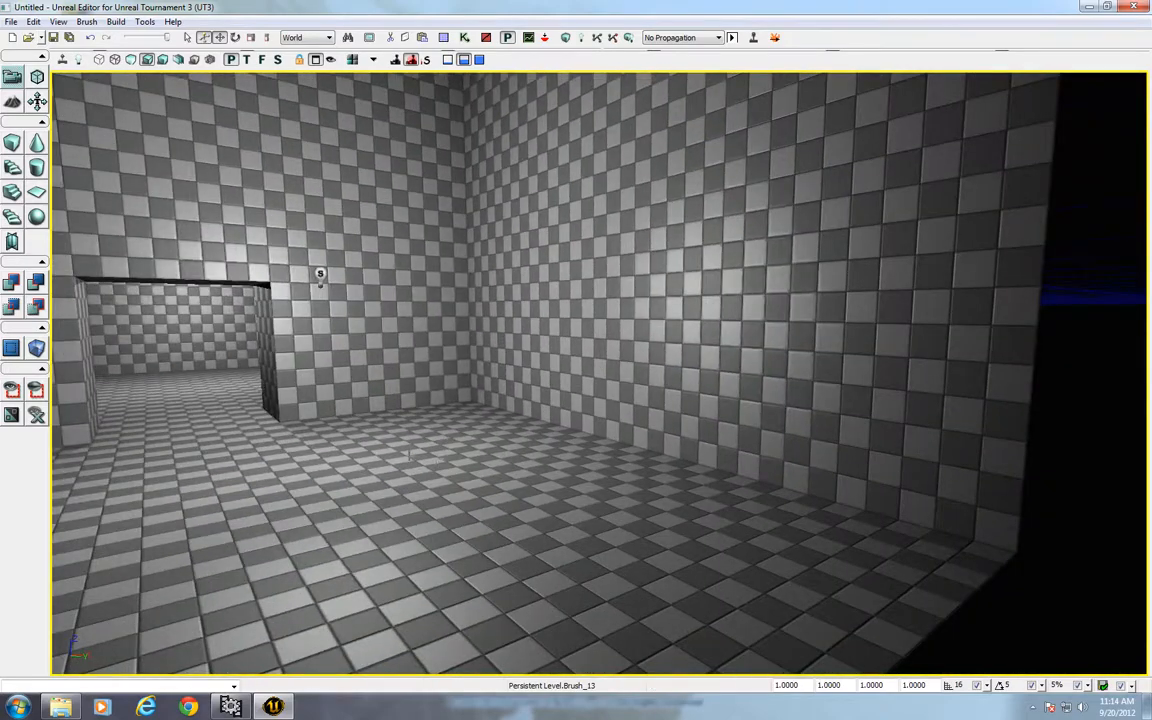
left_click_drag(409, 456, 384, 516)
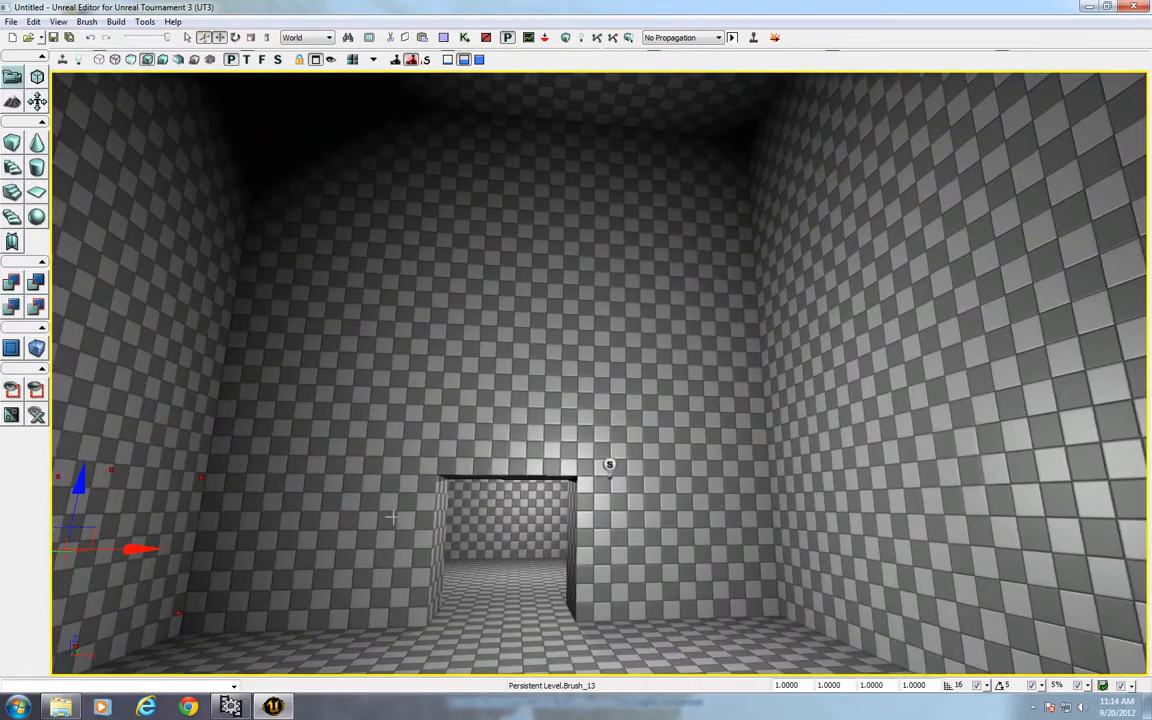
left_click_drag(555, 554, 548, 568)
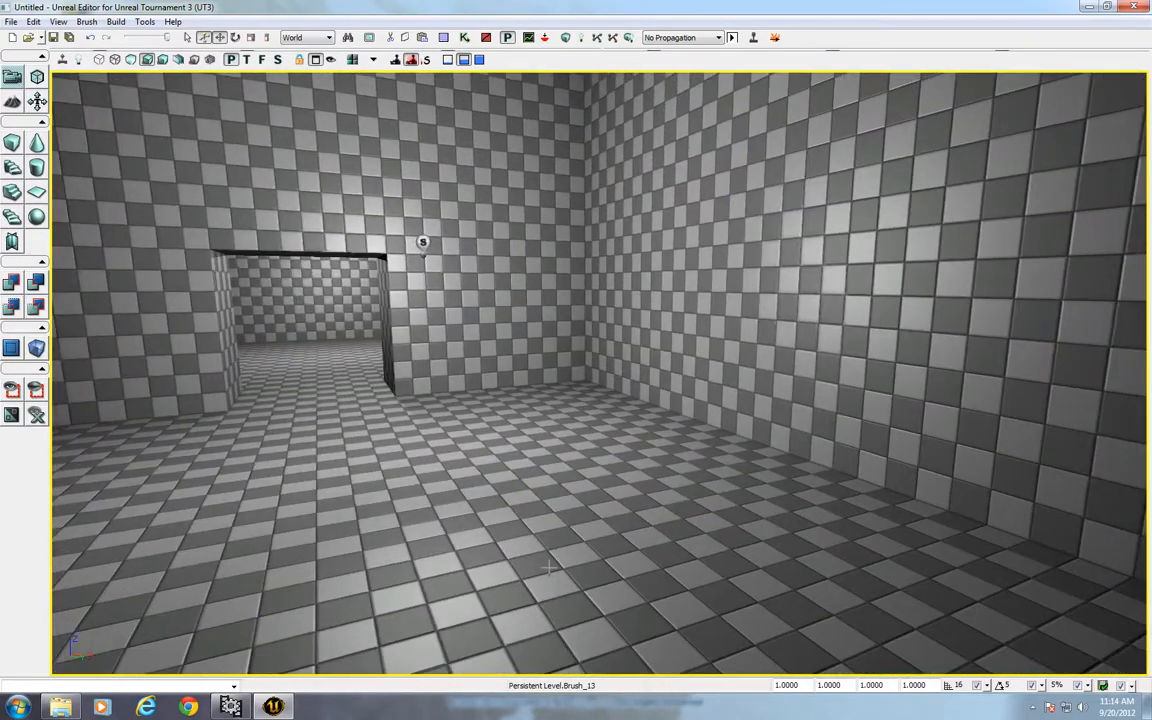